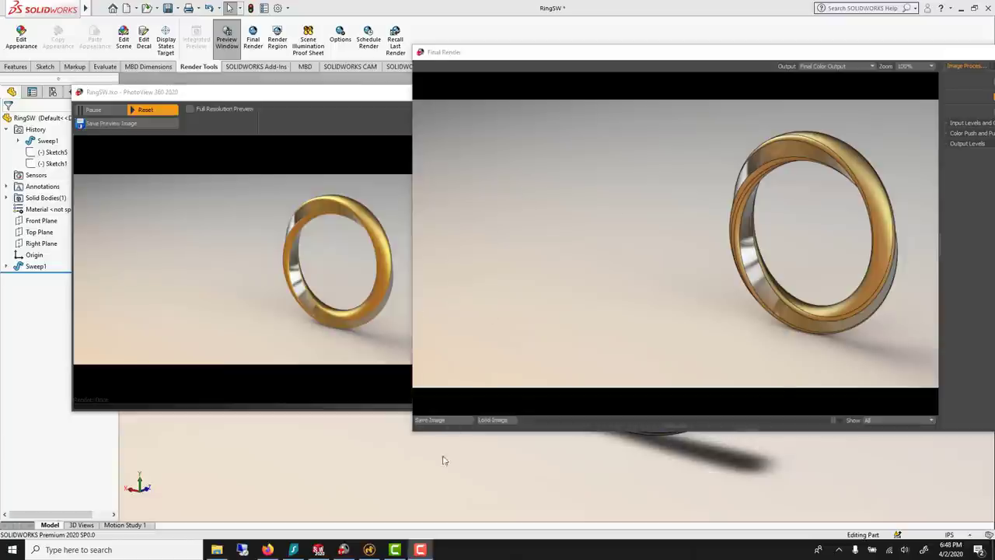
Step: Close the final render window and the PhotoView 360 preview of the ring
left_click(370, 550)
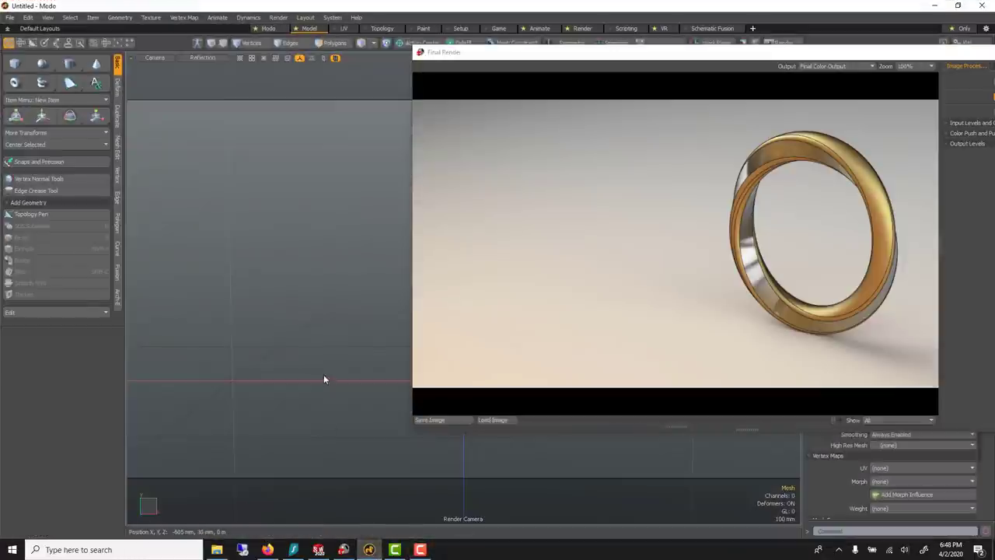
left_click(933, 5)
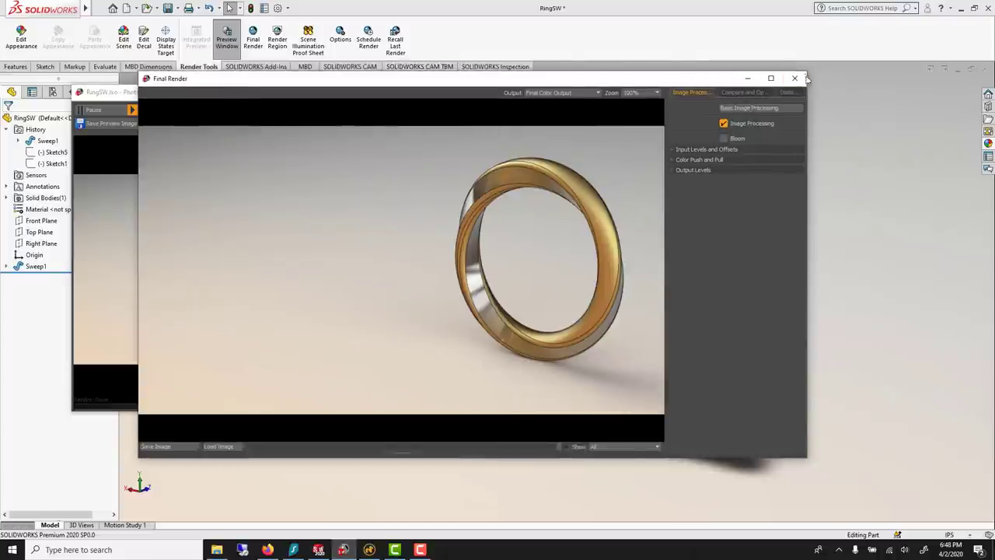
left_click(794, 78)
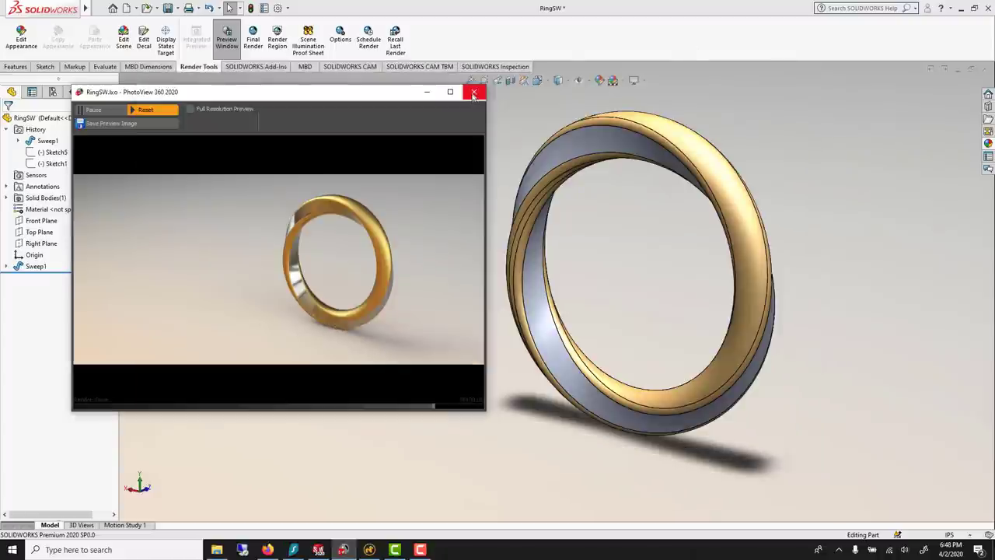
left_click(473, 91)
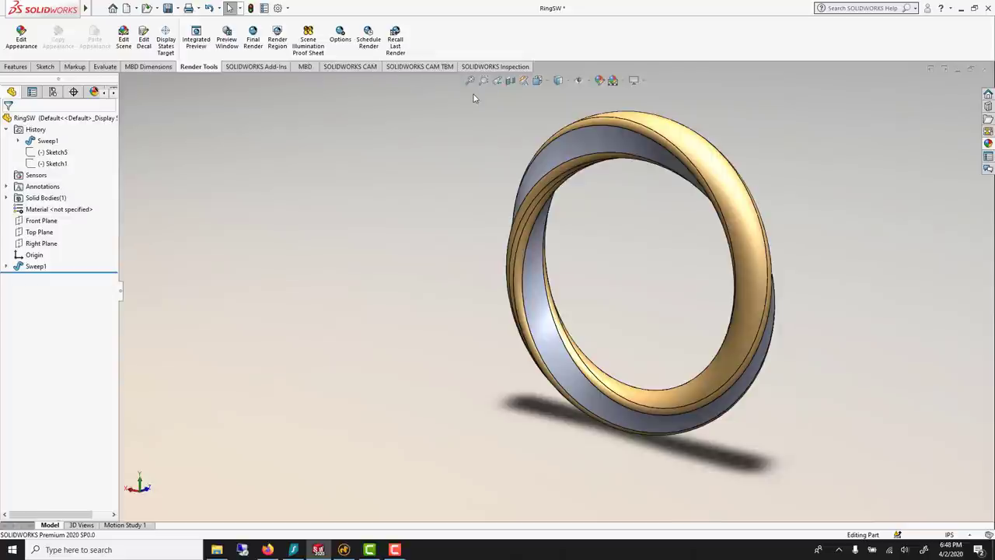
Step: Examine the twisted ring's Sweep1 feature and its profile sketch
left_click(542, 273)
left_click(397, 231)
mouse_move(673, 275)
middle_mouse_down()
mouse_move(735, 282)
mouse_move(573, 269)
mouse_move(692, 275)
mouse_move(734, 200)
mouse_move(617, 162)
mouse_move(642, 349)
middle_mouse_up()
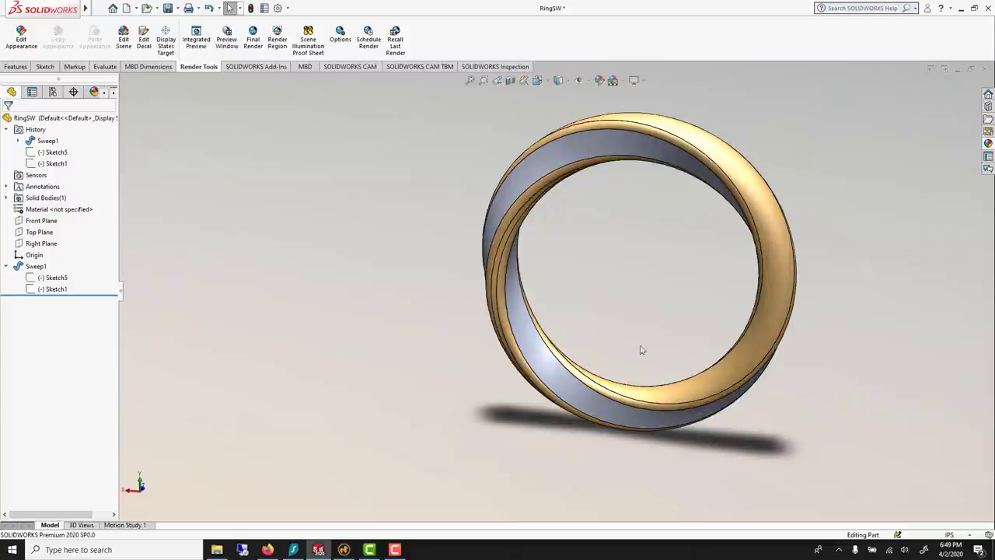
left_click(49, 281)
middle_click_drag(434, 231, 540, 189)
scroll(675, 138, "up", 2)
scroll(640, 171, "down", 7)
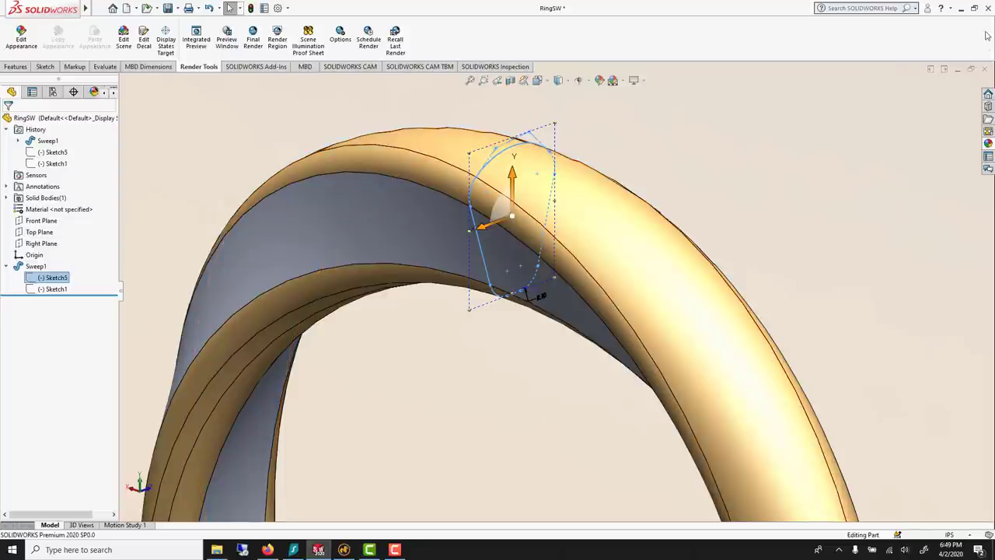
Step: Close the ring part and create a new part that uses MMGS (millimeter, gram, second) units
left_click(984, 68)
left_click(471, 290)
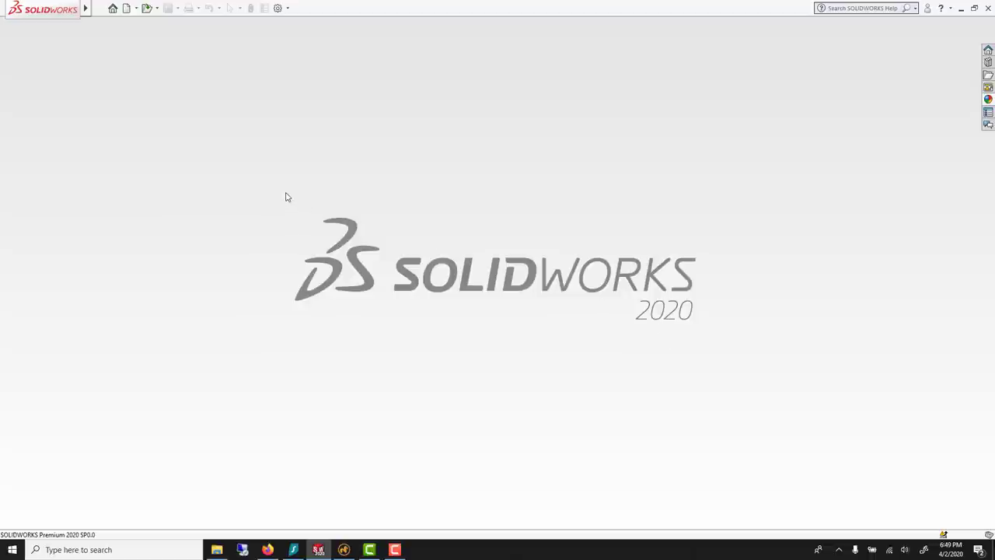
key("ctrl+n")
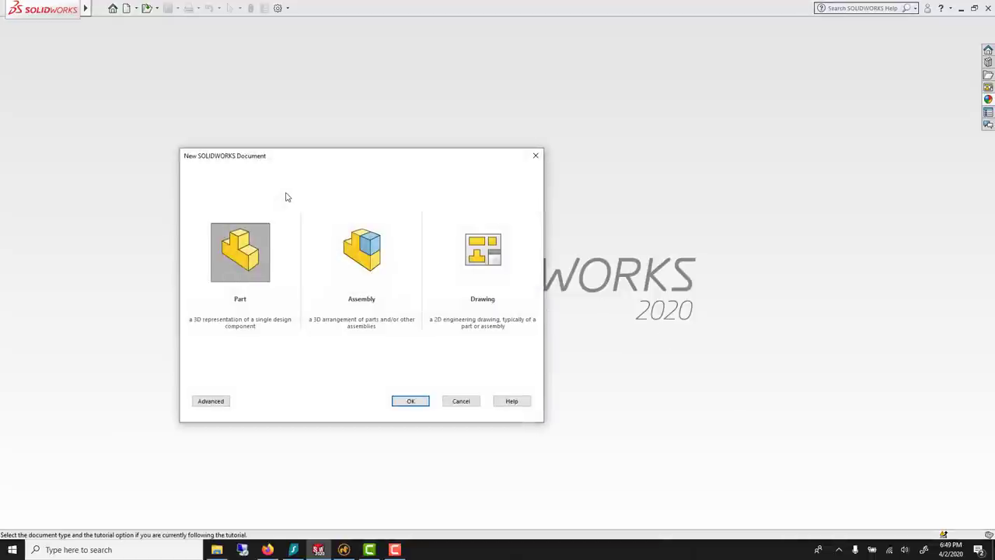
key("Return")
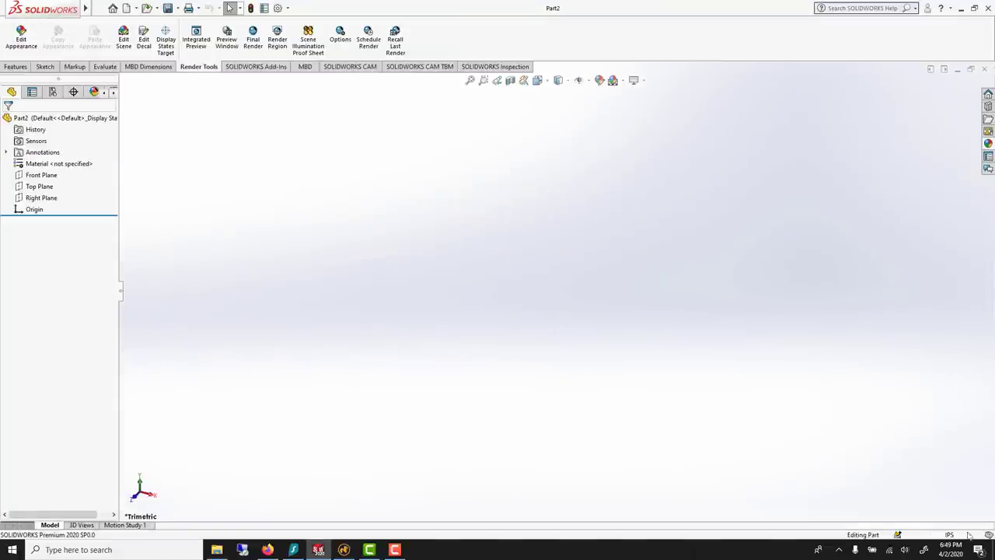
left_click(951, 535)
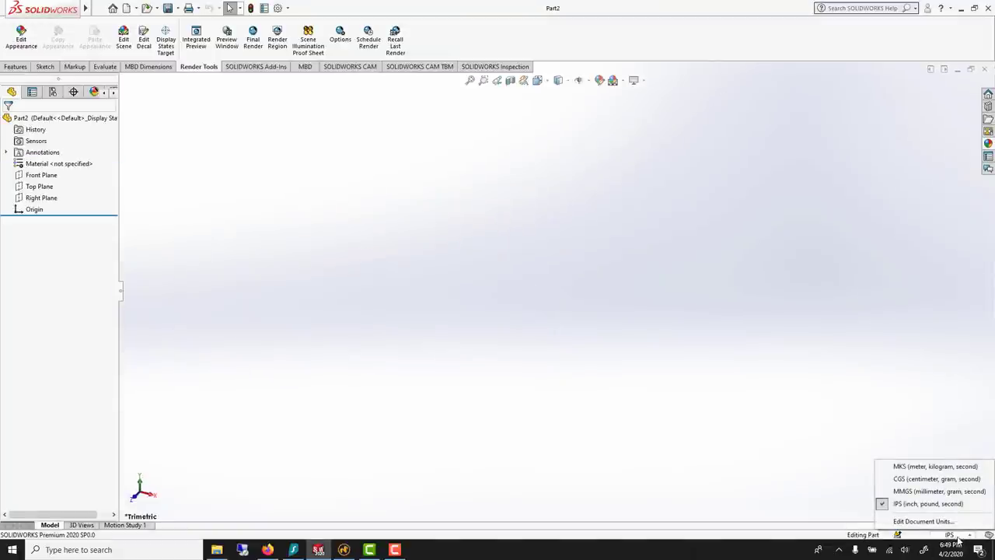
left_click(940, 492)
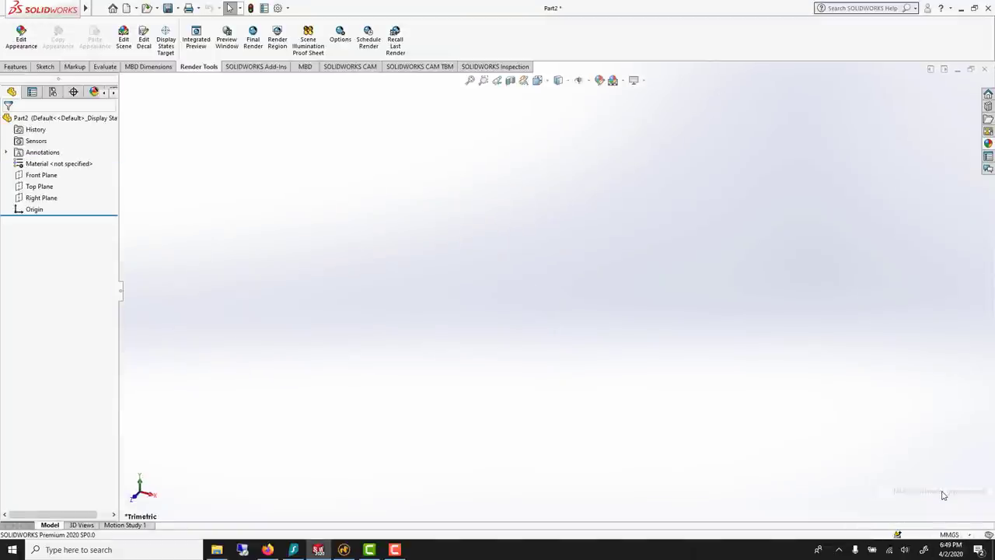
Step: Start a sketch on the Right Plane and draw a circle centred on the origin with a radius of about 44 mm
left_click(35, 197)
left_click(45, 187)
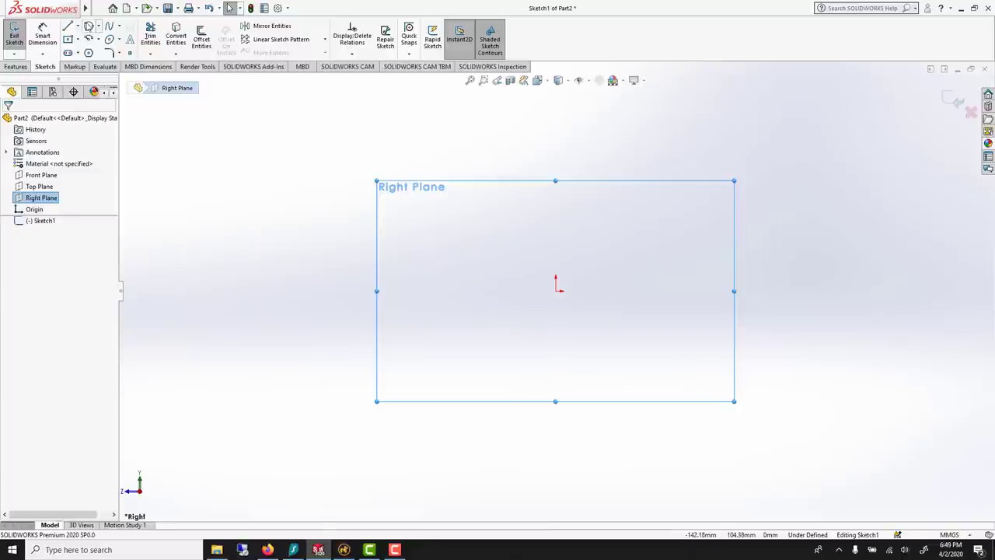
left_click(98, 26)
left_click(109, 37)
left_click(555, 292)
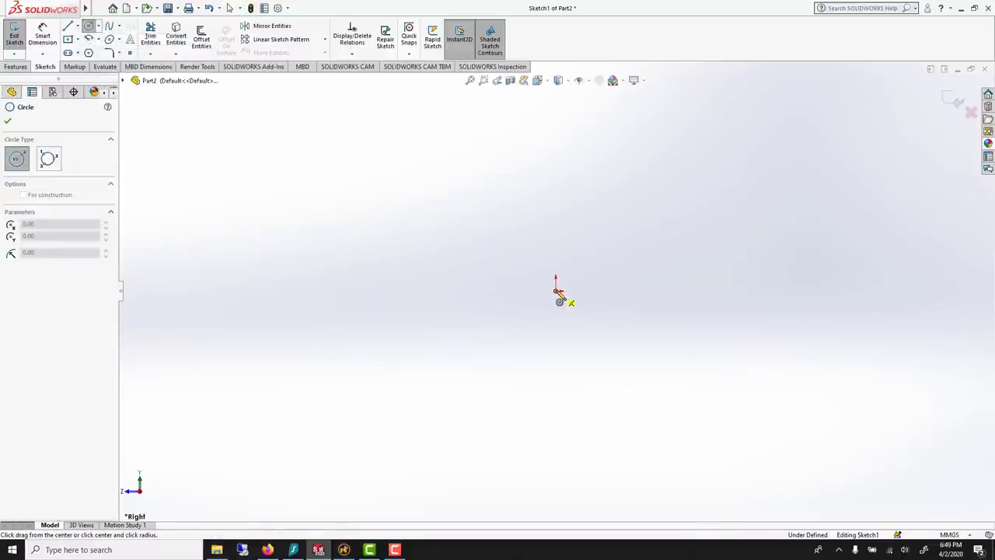
left_click(555, 205)
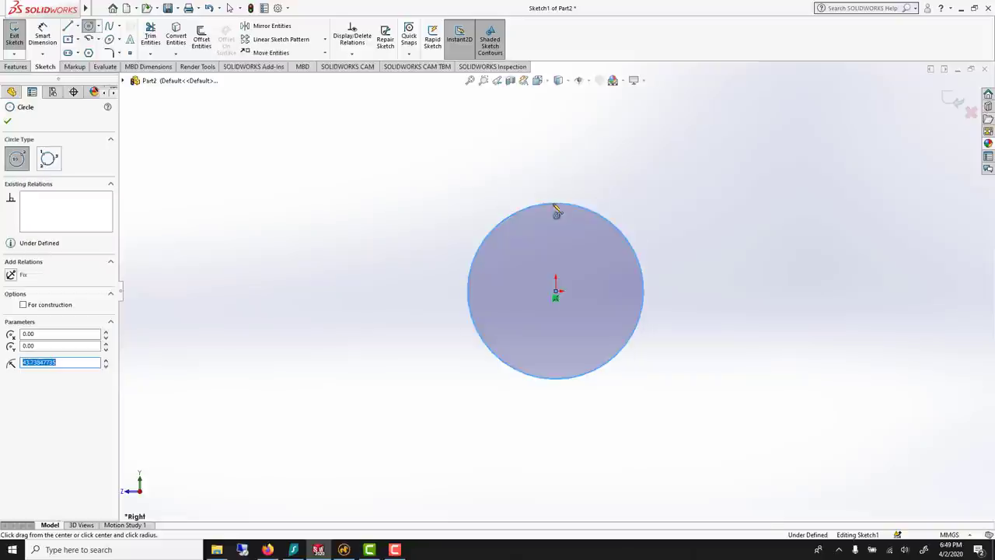
left_click(7, 120)
Step: Dimension the circle's diameter to 18 mm
left_click(43, 37)
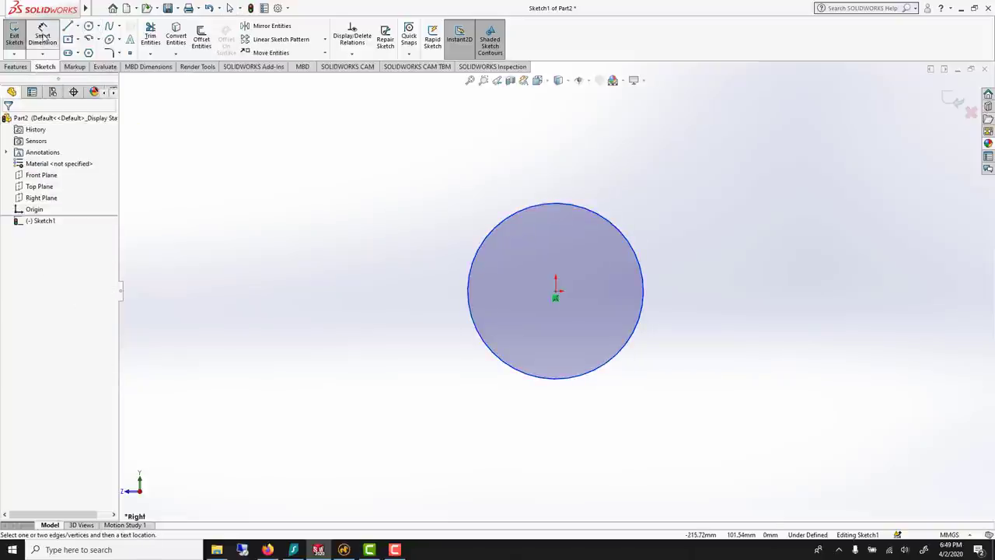
left_click(502, 225)
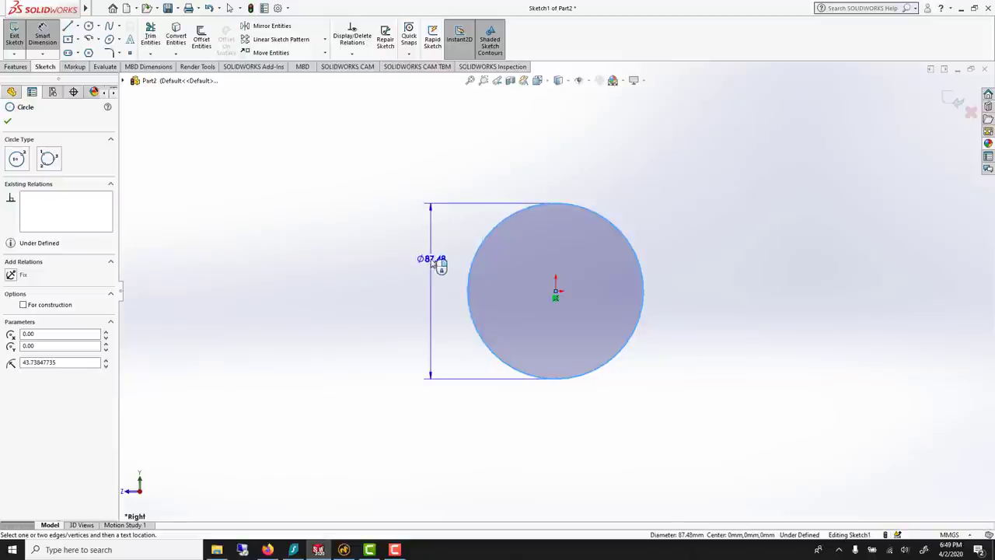
left_click(433, 263)
type("18")
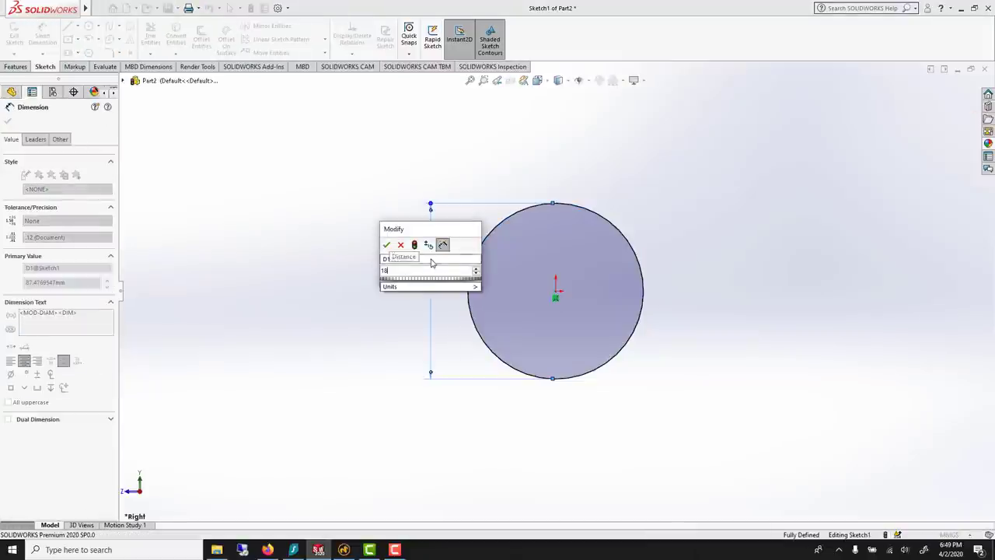
key("Return")
left_click(7, 122)
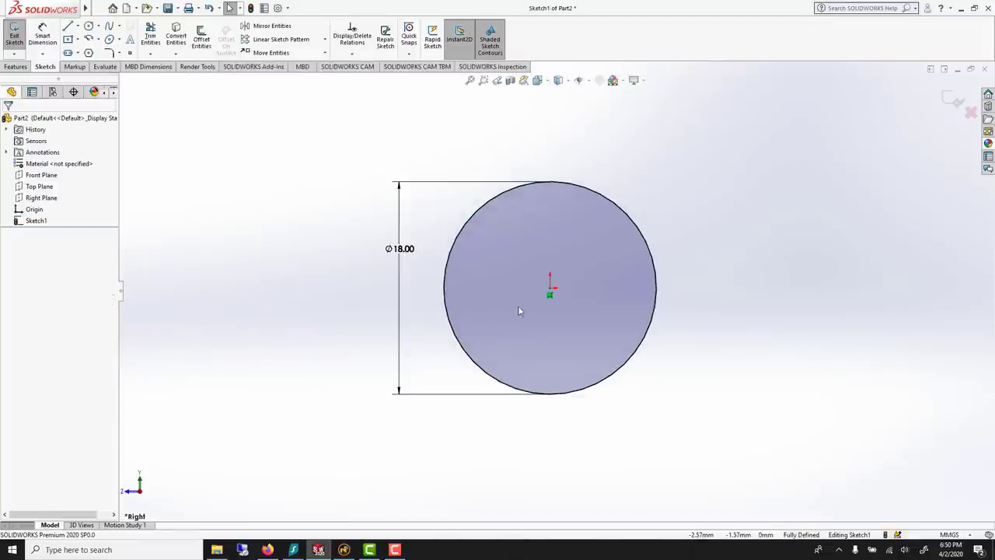
Step: Center the diameter dimension's text between its extension lines and exit the sketch
left_click(406, 256)
right_click(406, 257)
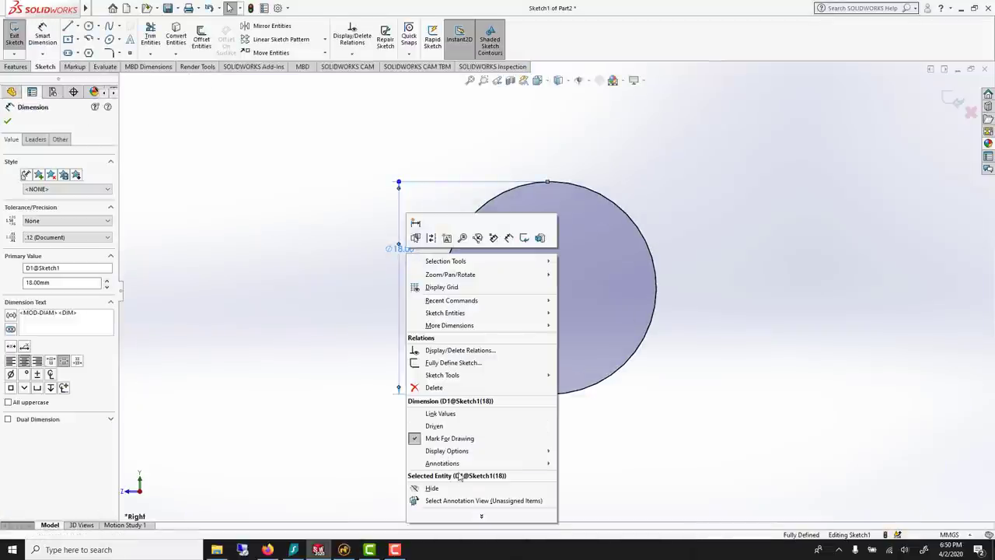
mouse_move(459, 463)
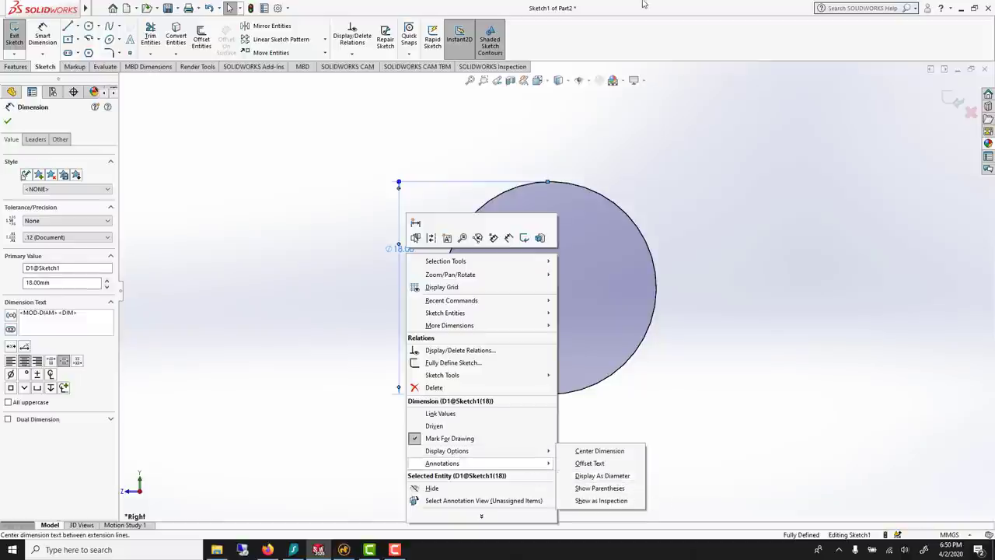
left_click(603, 475)
key("Escape")
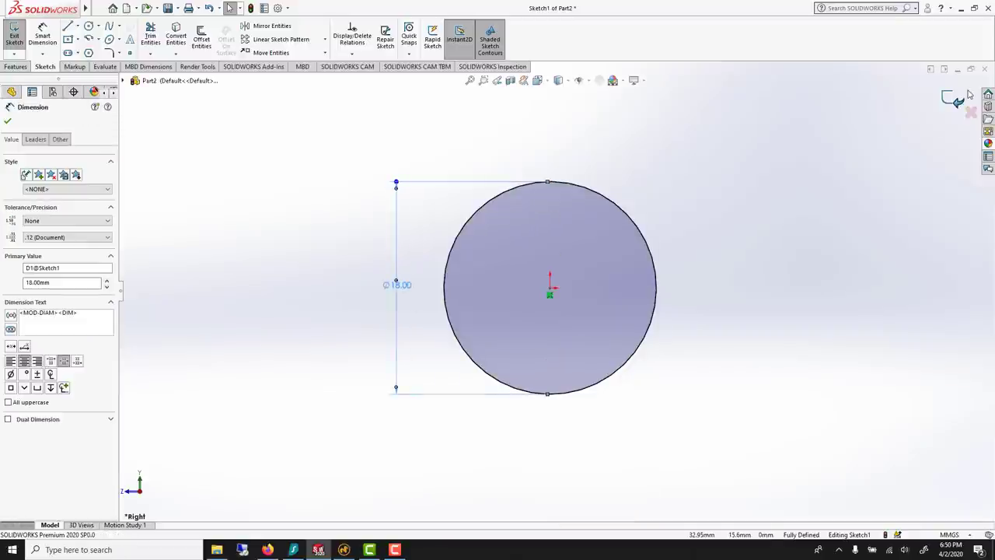
left_click(956, 102)
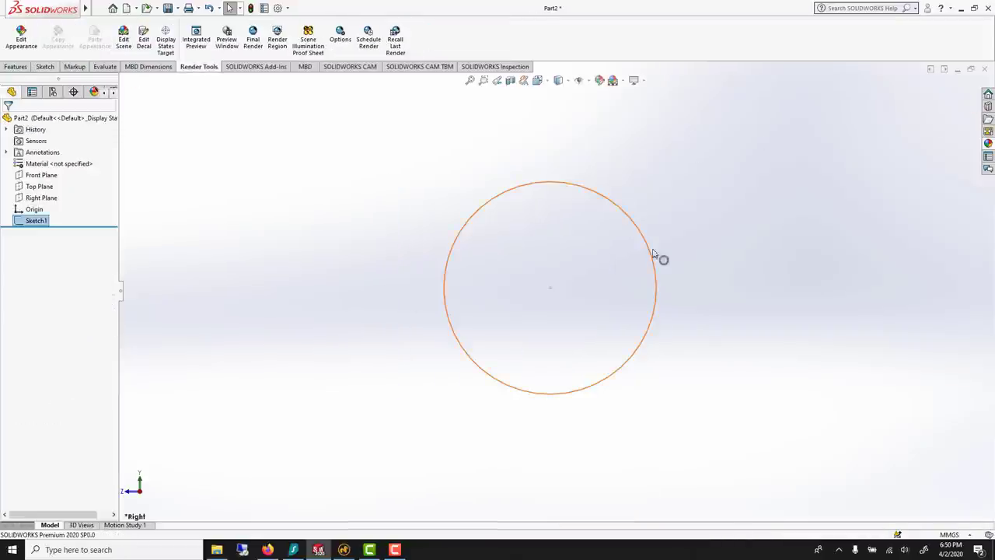
Step: Sketch an open-topped tapered profile of three lines on the Front Plane across the circle's top, with a bottom edge about 1.2 mm wide
mouse_move(556, 309)
middle_mouse_down()
mouse_move(560, 293)
mouse_move(514, 170)
middle_mouse_up()
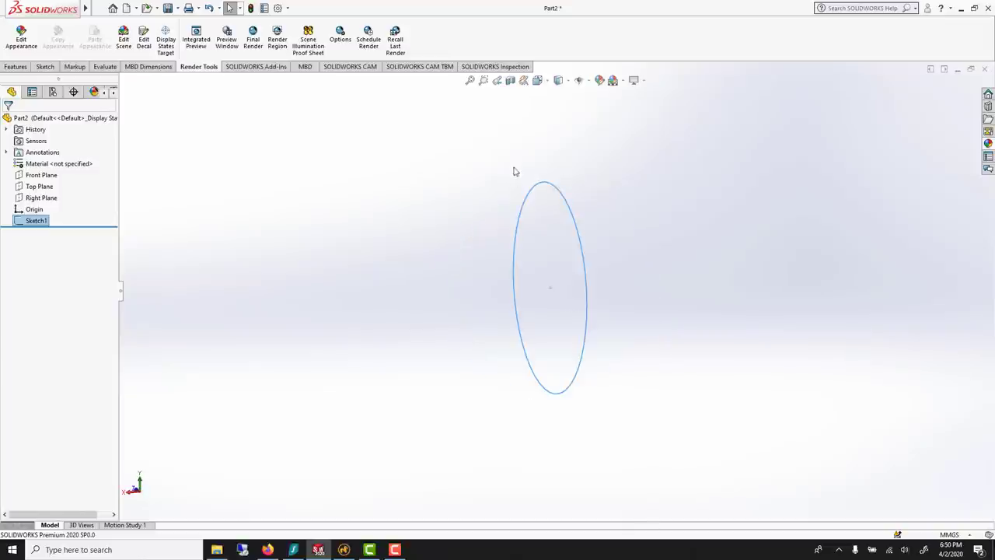
left_click(46, 175)
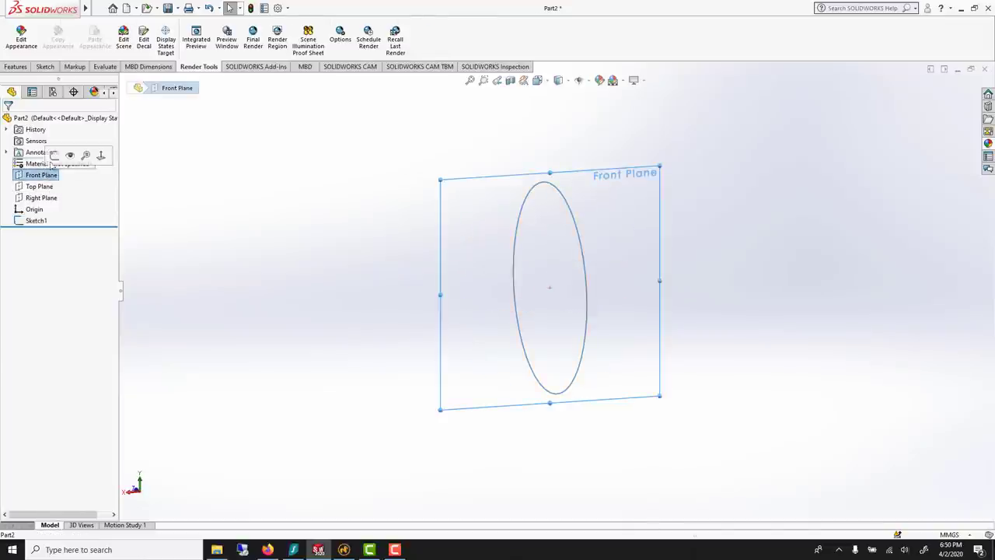
left_click(56, 156)
scroll(595, 176, "down", 4)
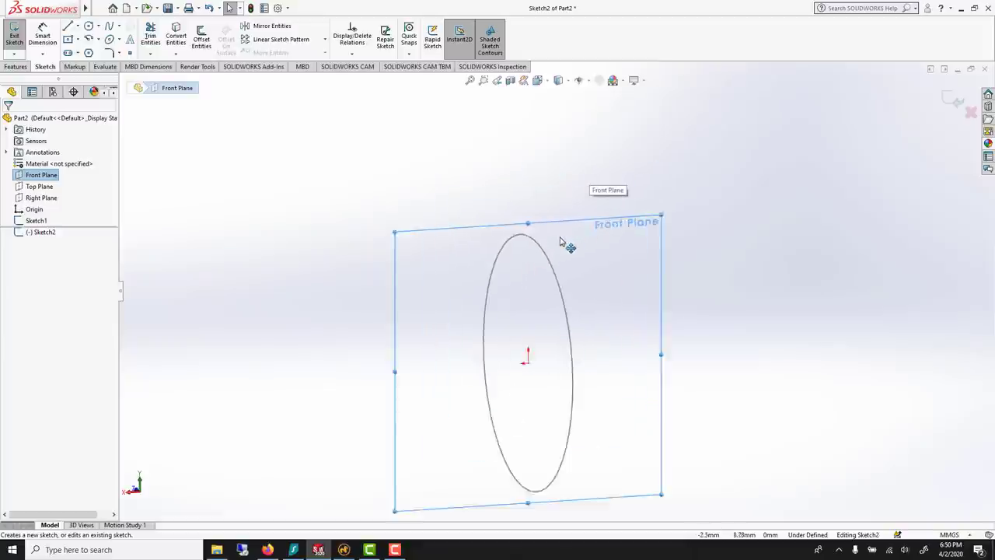
middle_click_drag(550, 250, 526, 238)
key("l")
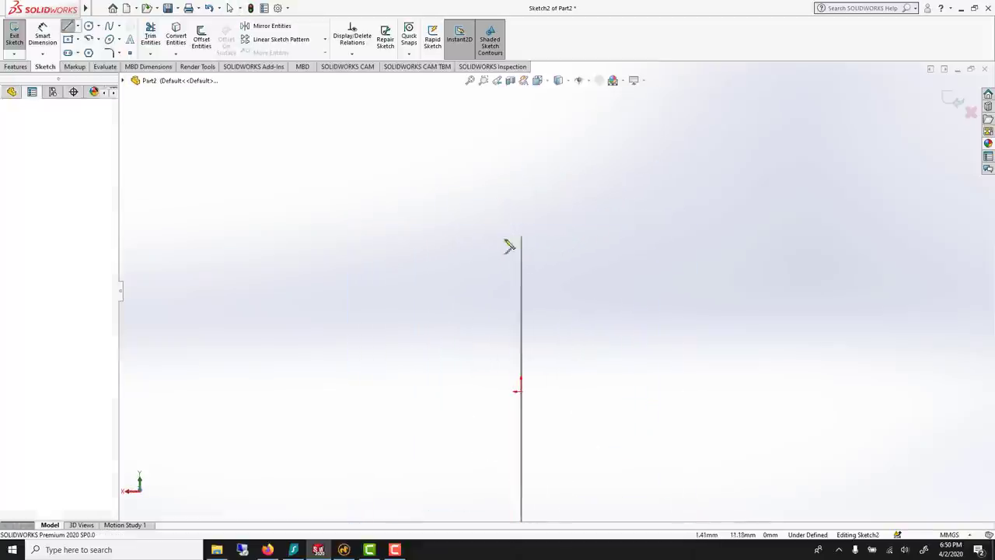
left_click(497, 200)
left_click(510, 253)
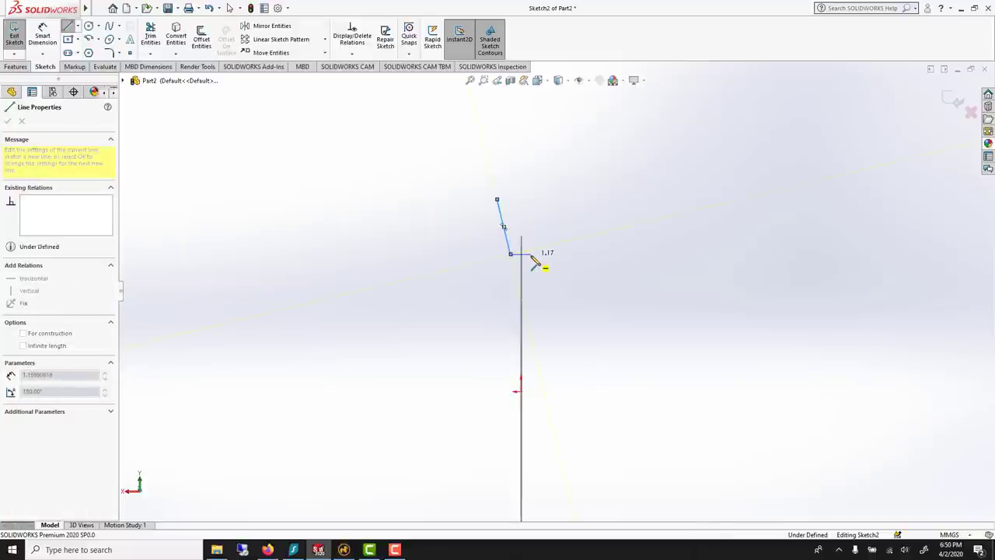
left_click(531, 254)
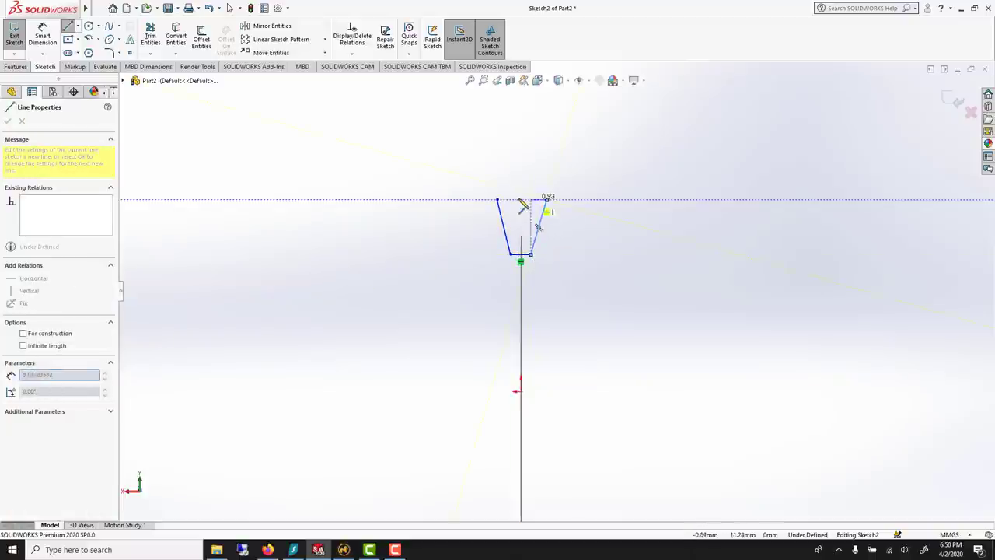
right_click(526, 196)
left_click(548, 201)
Step: Move the upper endpoint of the profile's right line slightly inward to even out the taper
scroll(560, 218, "up", 2)
scroll(500, 273, "down", 5)
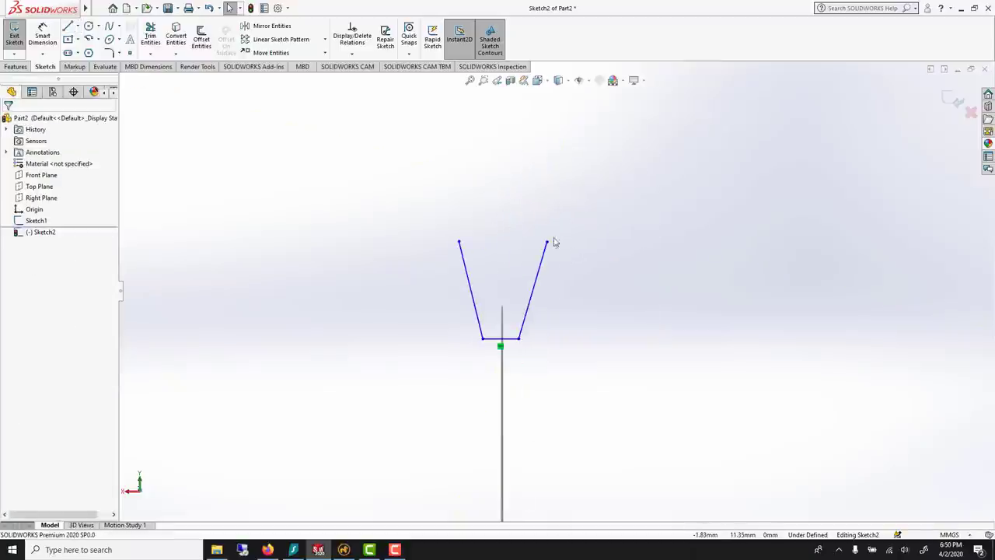
left_click_drag(547, 242, 539, 242)
left_click(486, 203)
scroll(531, 323, "down", 2)
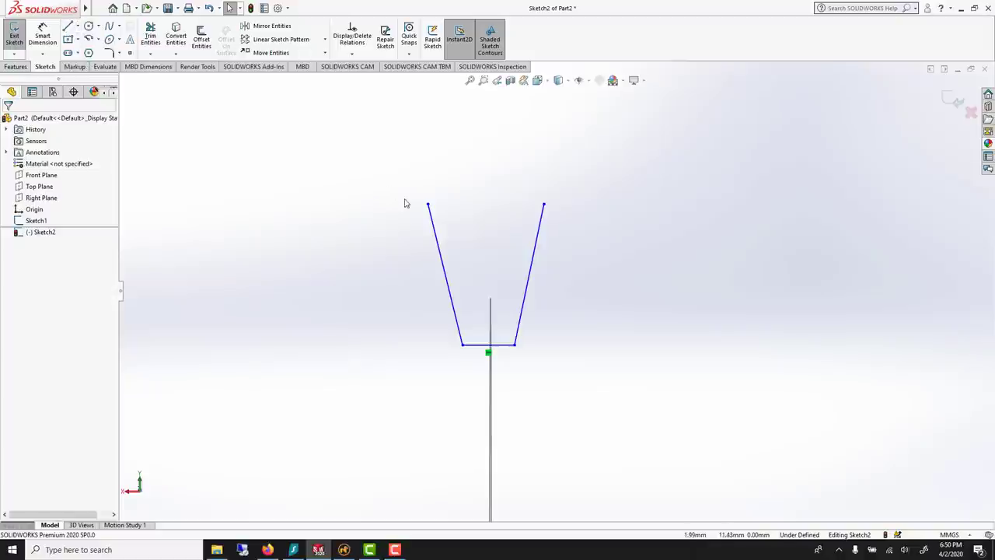
Step: Close the profile's top with a domed Bezier style spline using two raised control vertices, and shift the right vertex outward
left_click(121, 28)
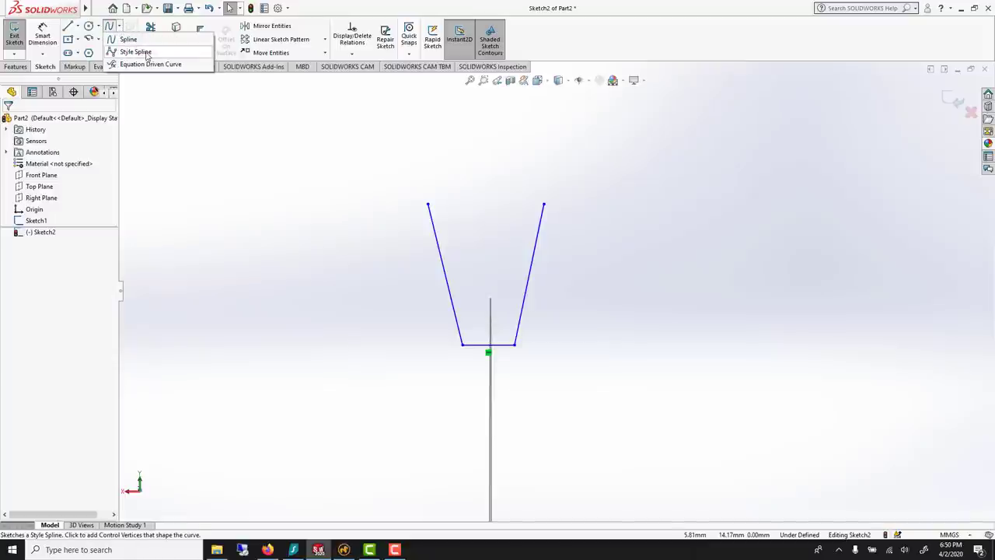
left_click(136, 52)
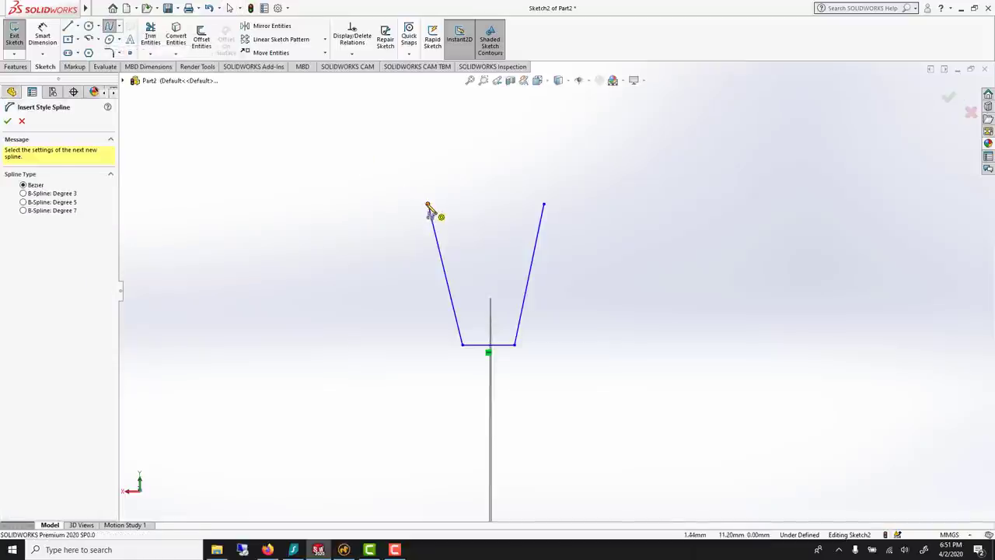
left_click(428, 204)
left_click(448, 143)
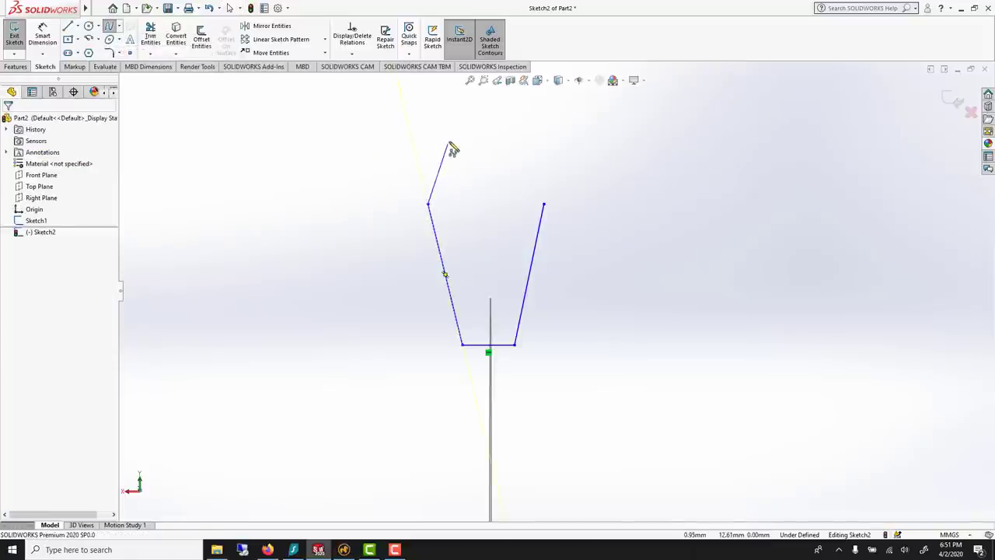
left_click(510, 143)
double_click(545, 205)
right_click(550, 163)
left_click(552, 164)
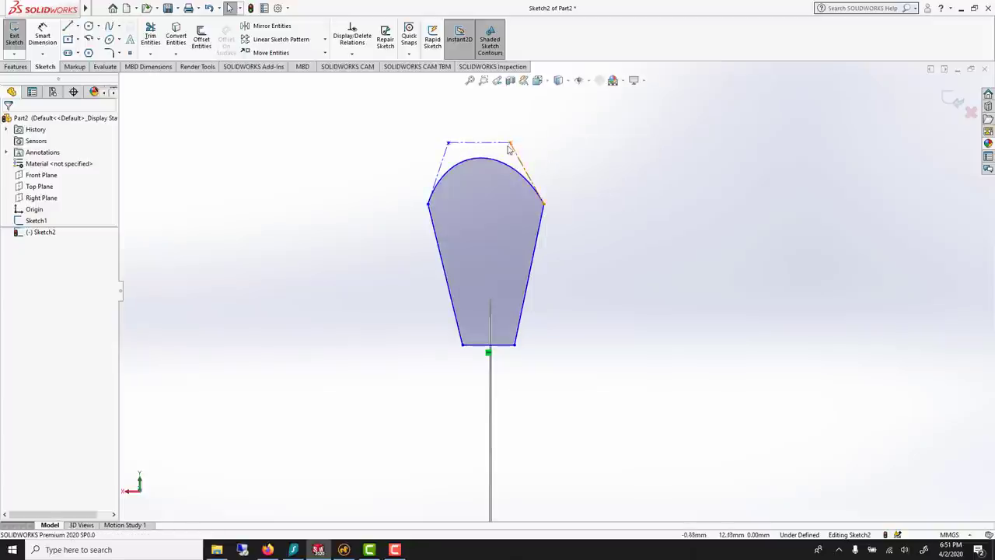
left_click_drag(512, 144, 525, 147)
left_click(424, 154)
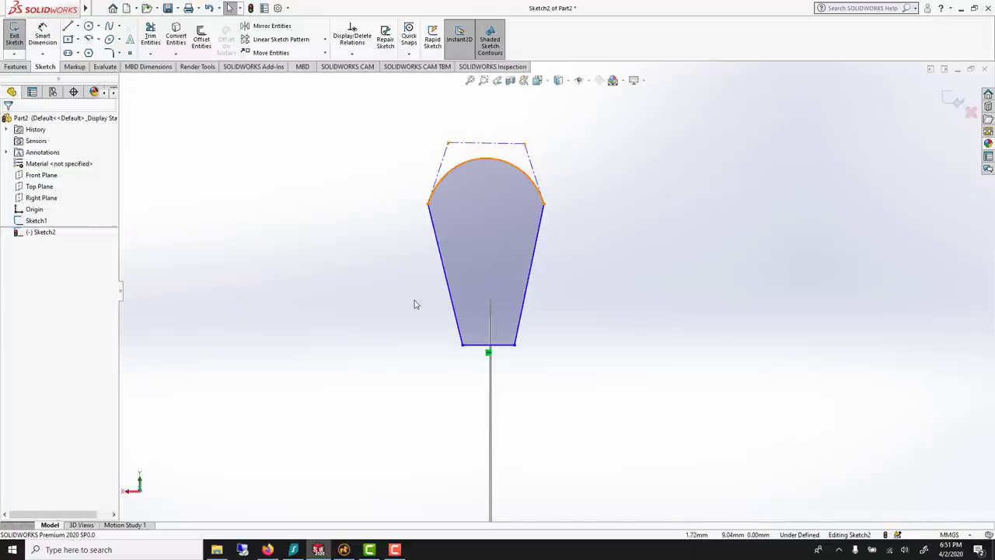
Step: Move the right control vertex of the profile's domed spline slightly inward to even out the dome
scroll(482, 322, "down", 2)
scroll(511, 330, "up", 4)
scroll(514, 331, "up", 3)
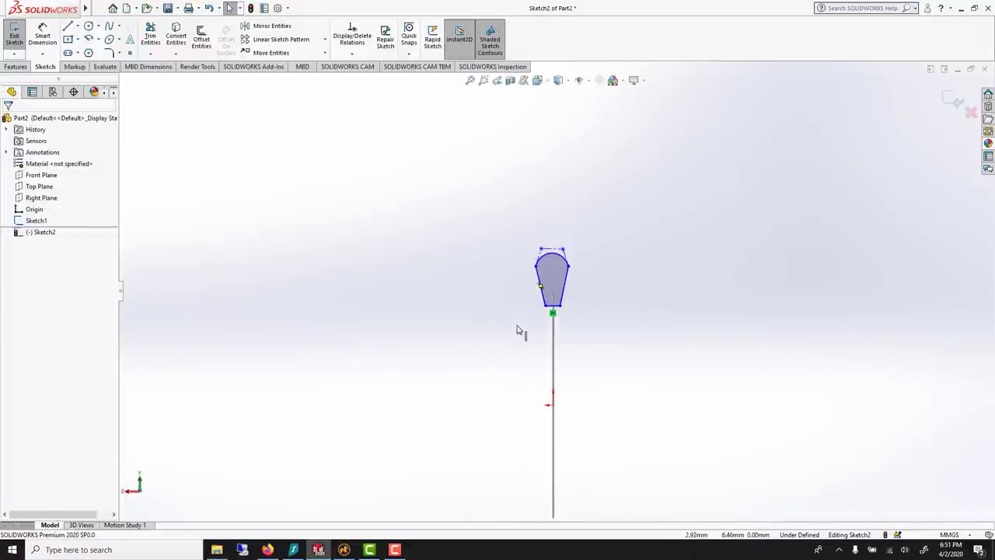
scroll(545, 336, "down", 3)
scroll(553, 268, "down", 4)
left_click(580, 229)
mouse_move(579, 228)
left_mouse_down()
mouse_move(580, 240)
mouse_move(576, 229)
left_mouse_up()
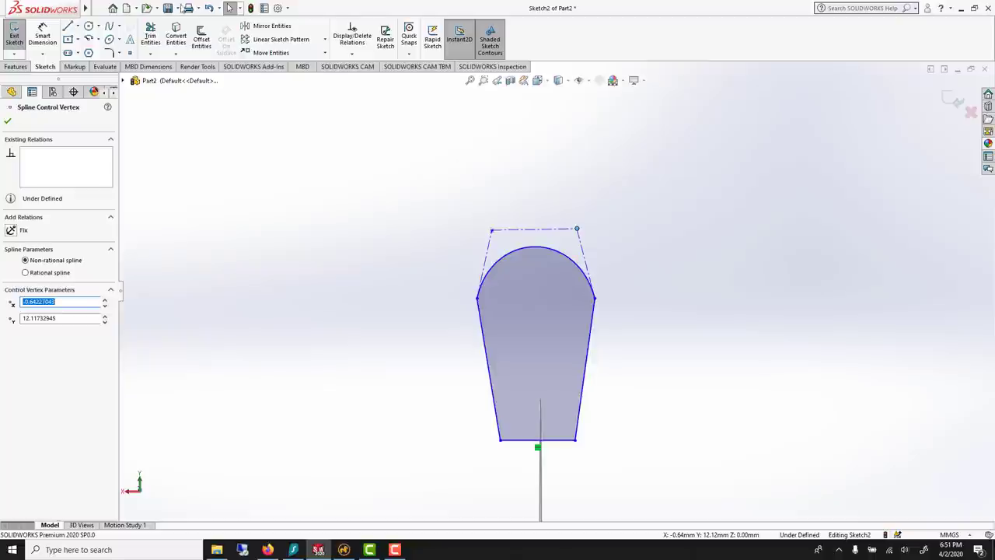
Step: Fillet the two corners where the domed spline meets the tapered sides with a 0.80 mm radius
left_click(110, 53)
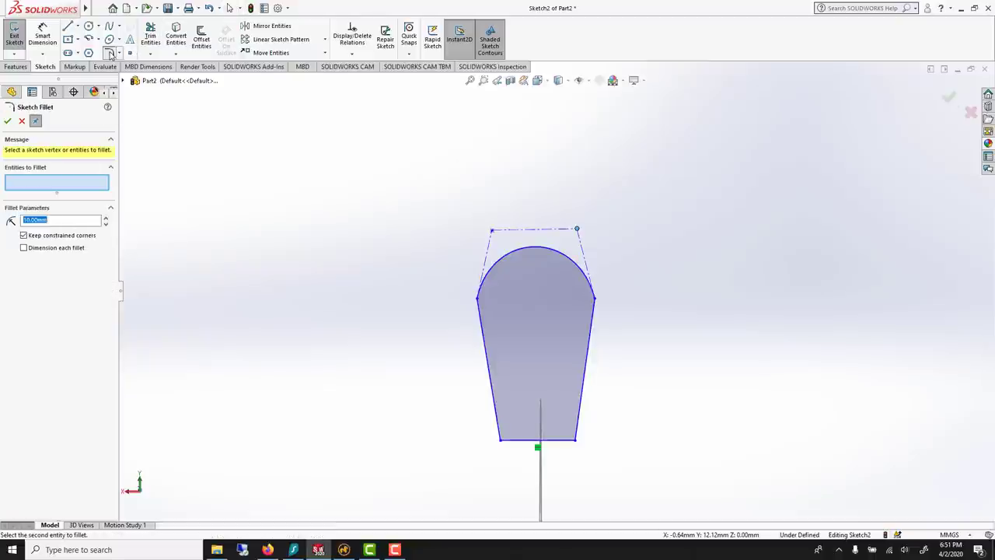
left_click(477, 301)
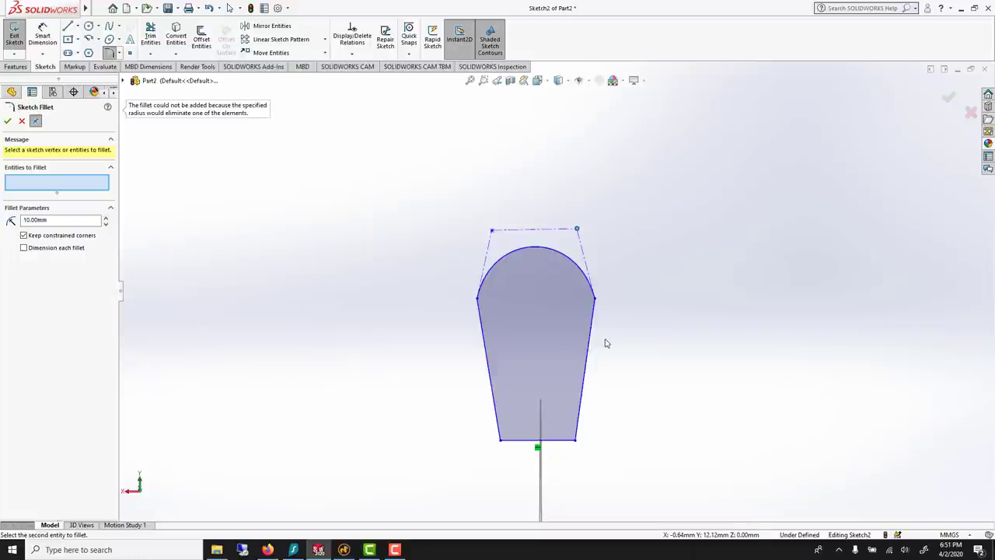
scroll(614, 331, "down", 2)
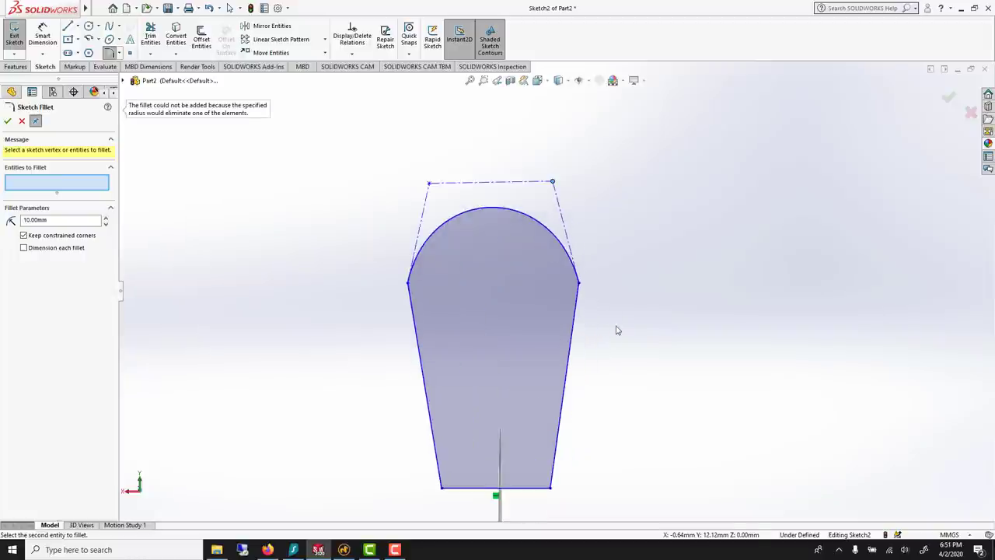
double_click(48, 220)
type("2m")
key("Return")
left_click(408, 283)
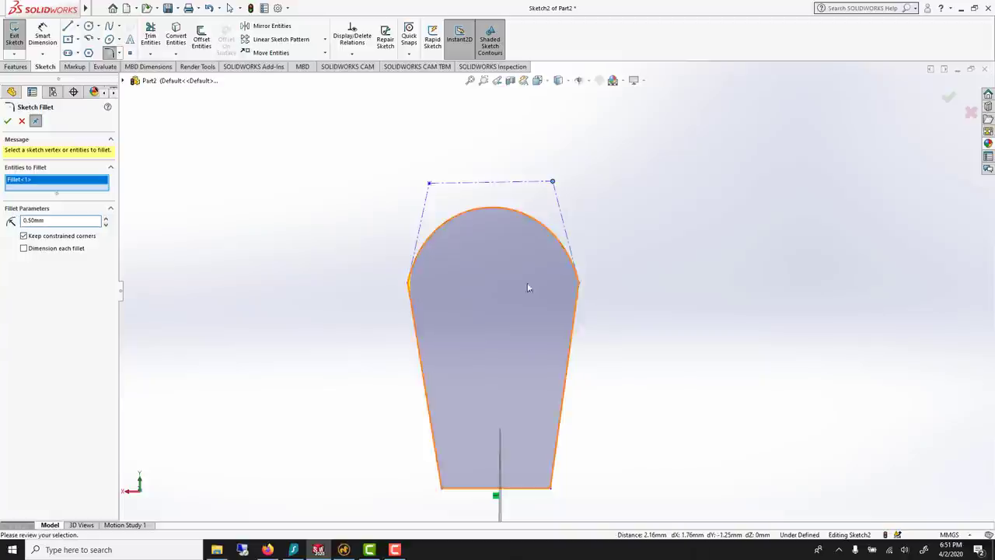
left_click(578, 284)
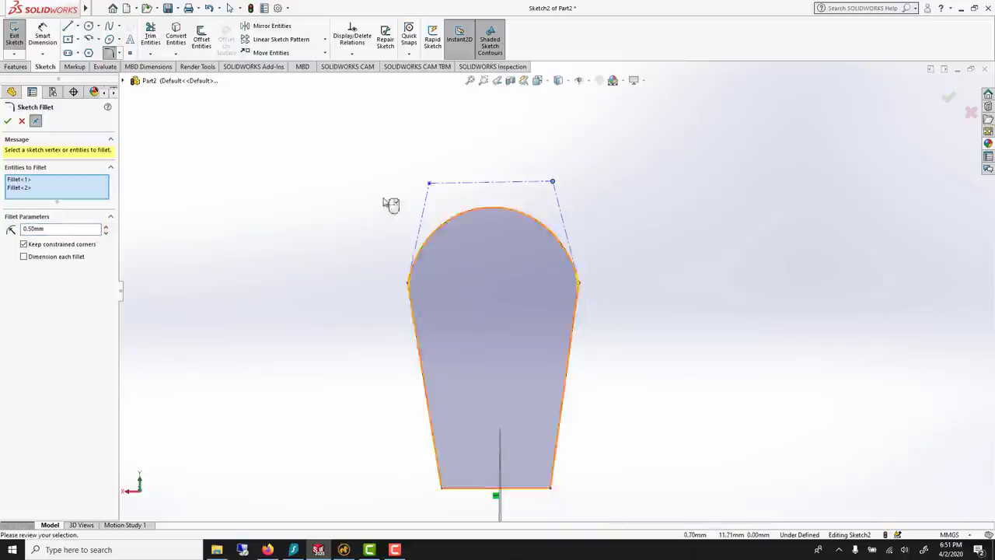
key("Return")
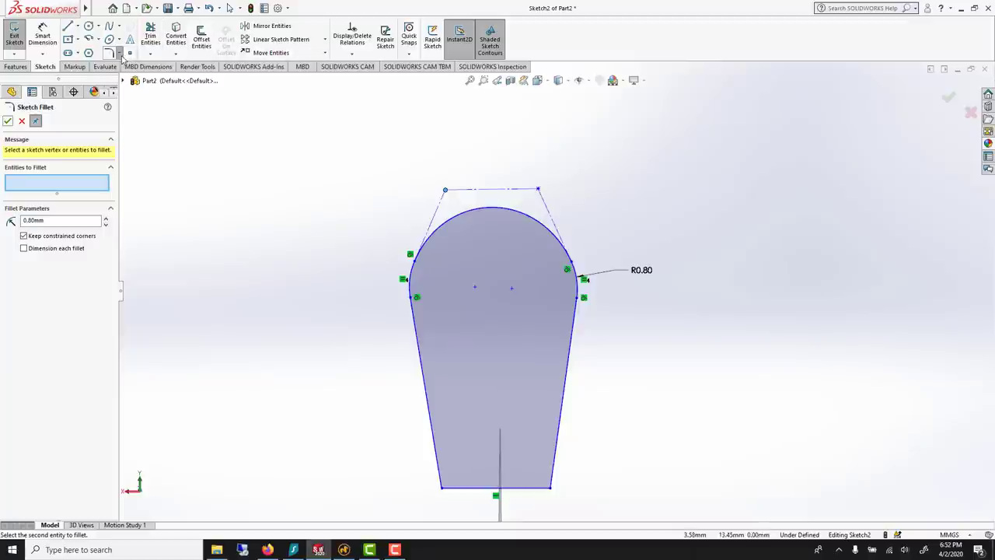
Step: Chamfer both bottom corners of the profile with an equal distance of 0.35 mm
left_click(120, 54)
left_click(131, 77)
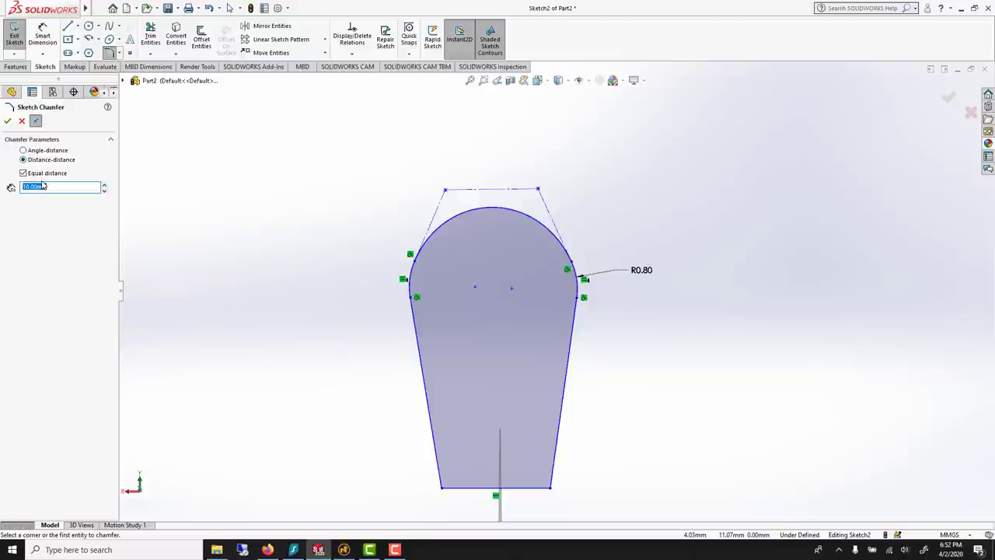
type("1.5")
left_click(441, 487)
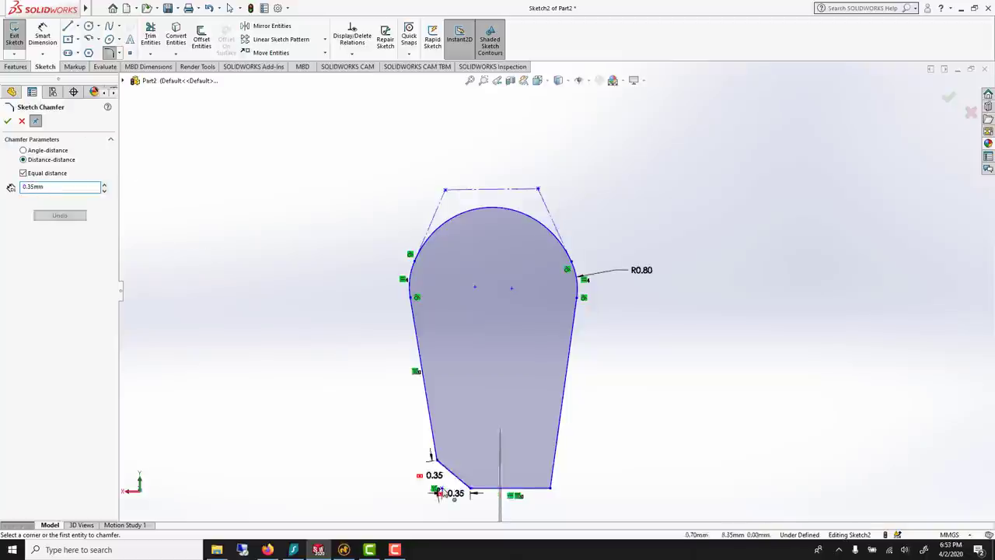
left_click(551, 490)
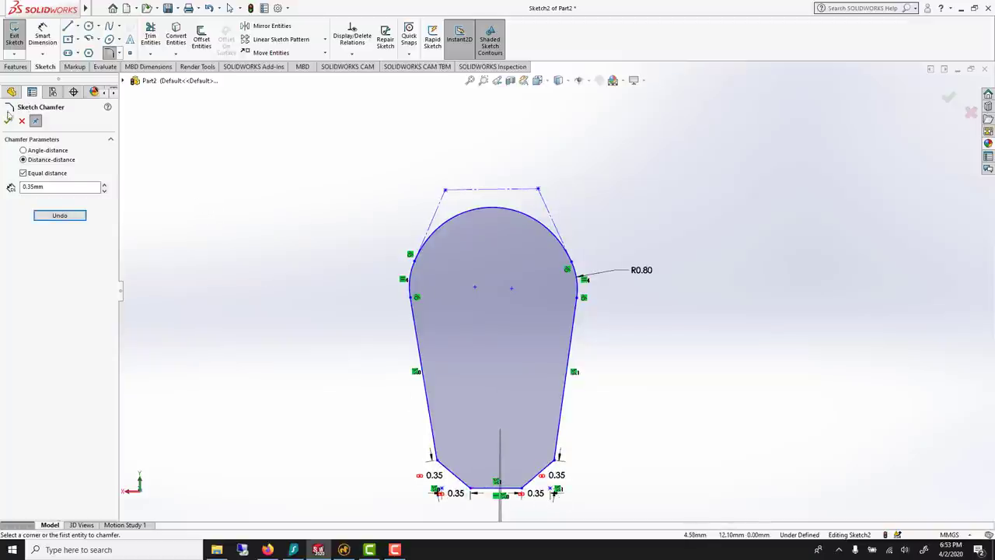
left_click(7, 121)
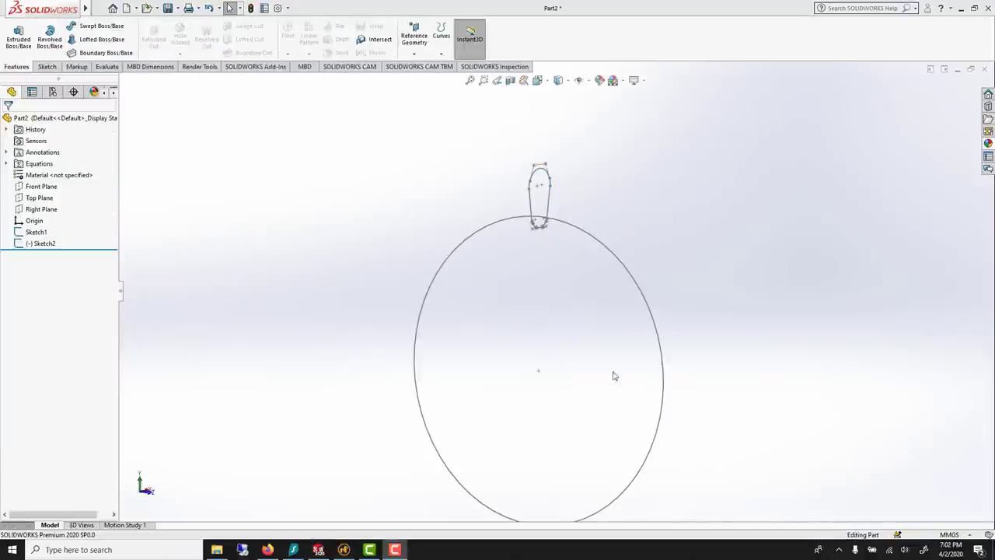
Step: Set up a Swept Boss/Base with the domed sketch as the profile and the circle as the path
left_click(100, 26)
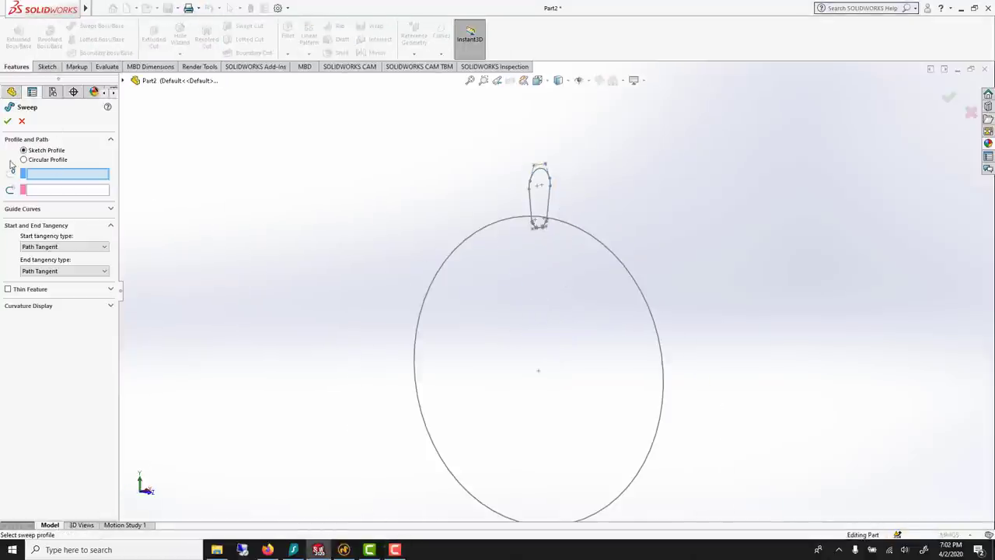
left_click(531, 202)
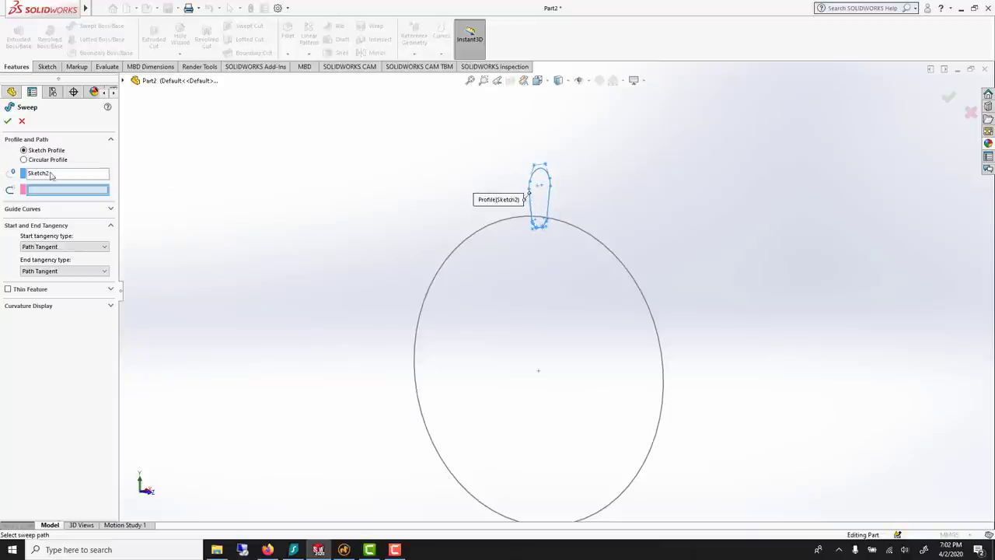
left_click(462, 251)
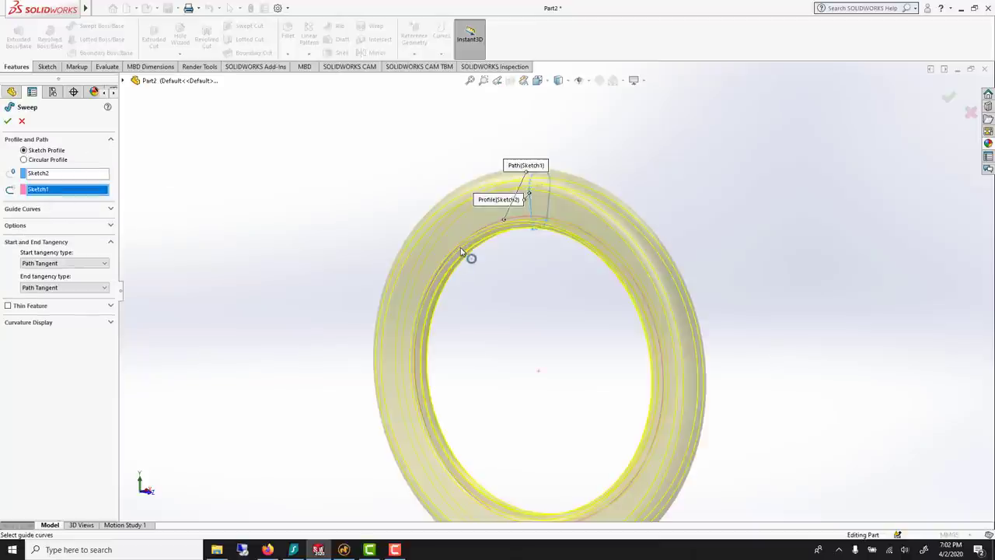
middle_click_drag(461, 251, 423, 268)
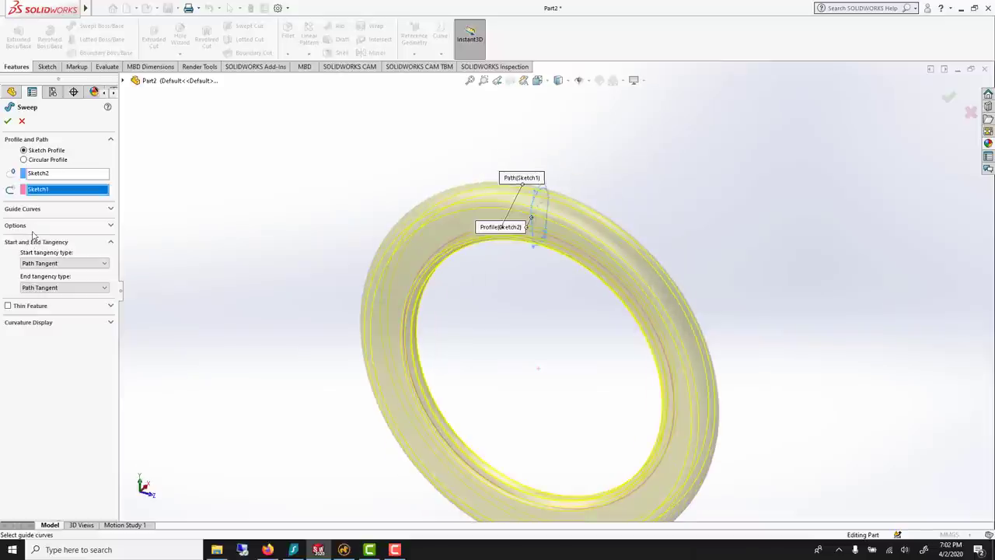
Step: Give the sweep a specified profile twist of 360 degrees and create the twisted ring
left_click(32, 227)
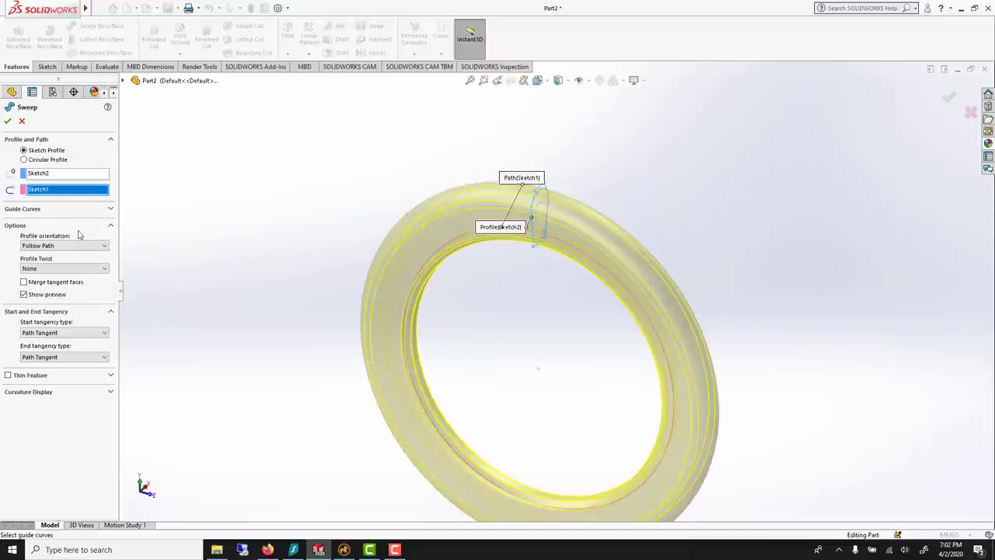
left_click(69, 269)
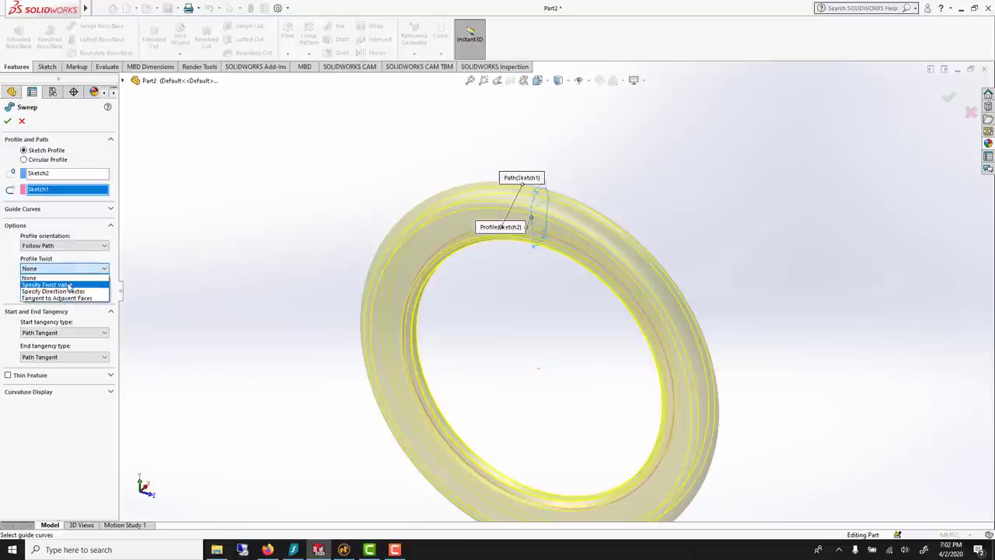
left_click(56, 284)
left_click_drag(51, 297, 2, 288)
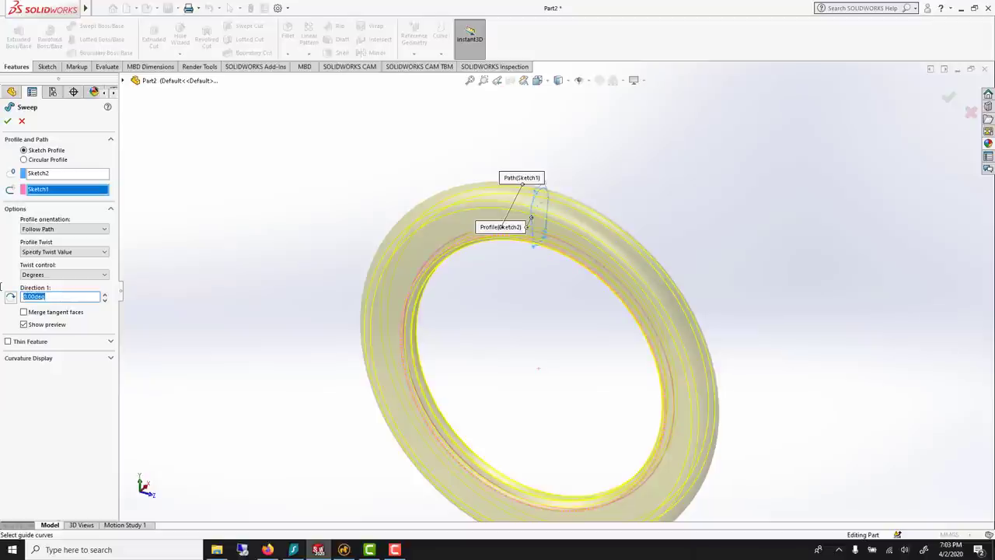
type("360")
key("Return")
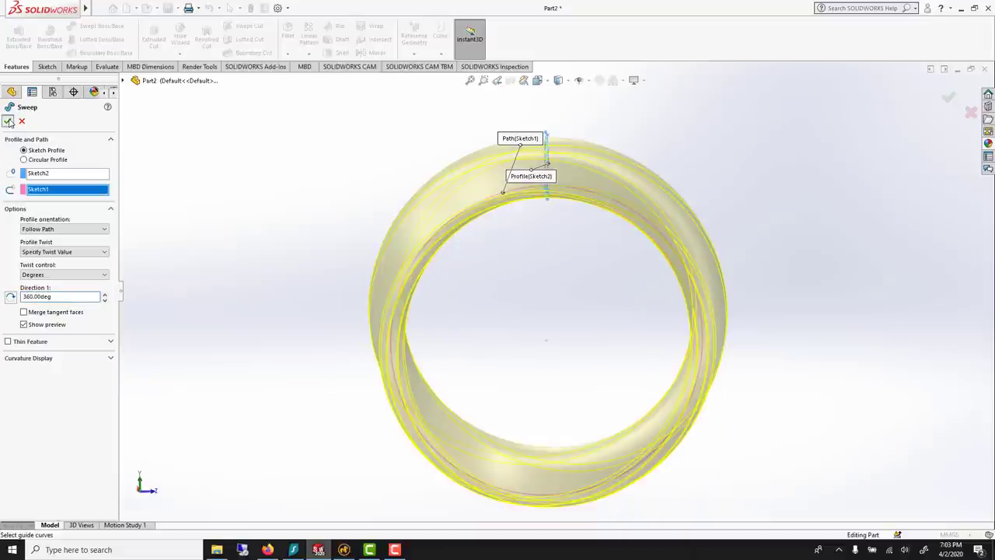
left_click(8, 121)
middle_click_drag(513, 365, 554, 218)
middle_click_drag(540, 407, 602, 357)
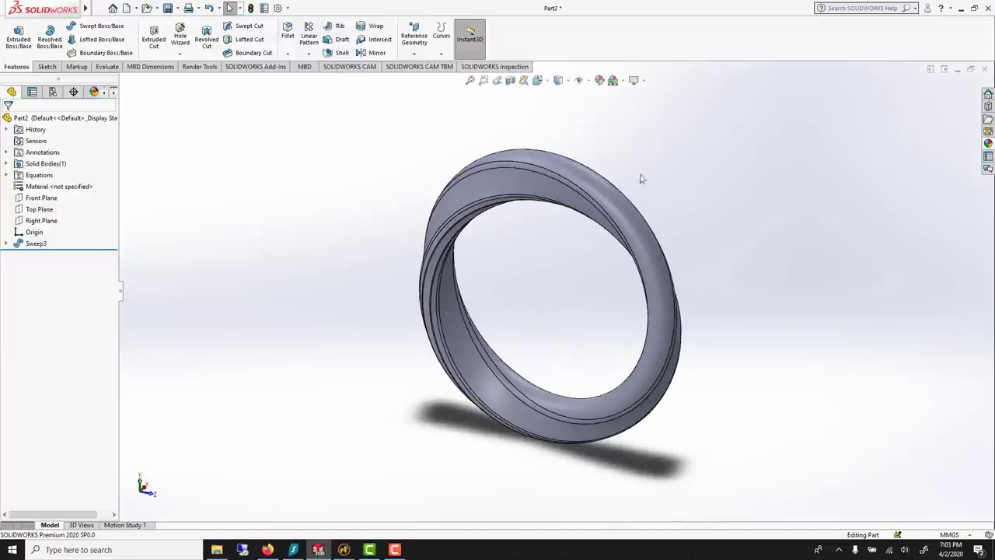
Step: Turn on the perspective display of the ring
left_click(640, 80)
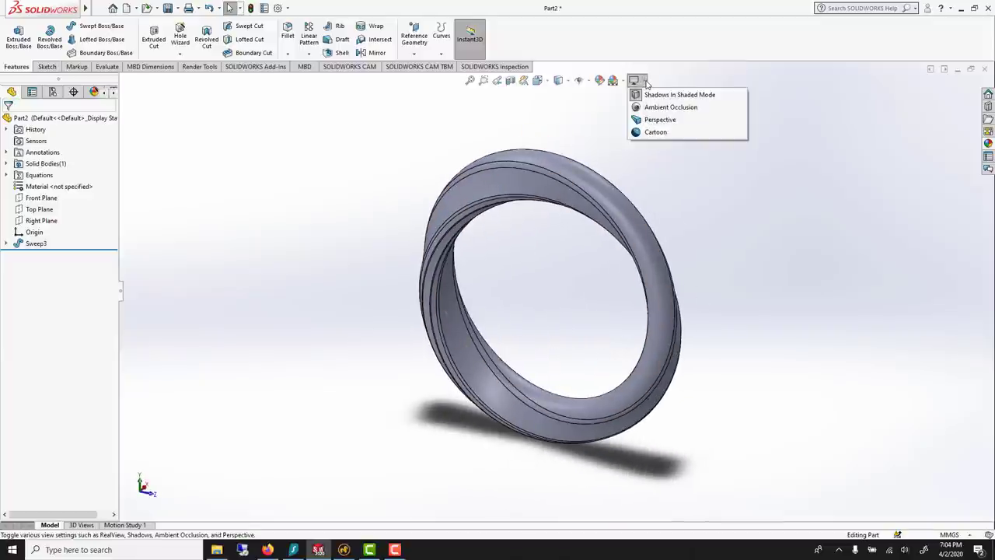
left_click(649, 120)
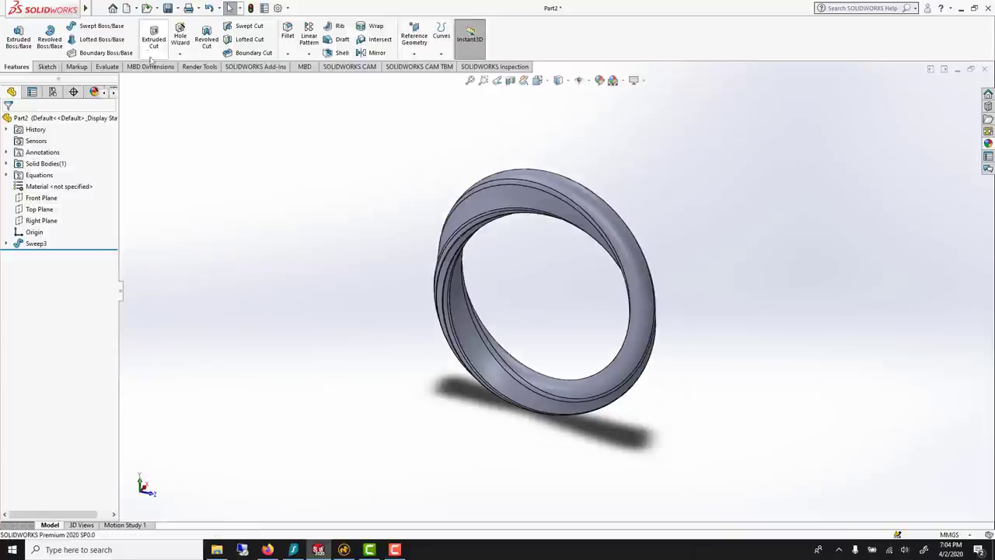
Step: Check the rendering tools and the add-ins list for whether PhotoView 360 is loaded
left_click(203, 68)
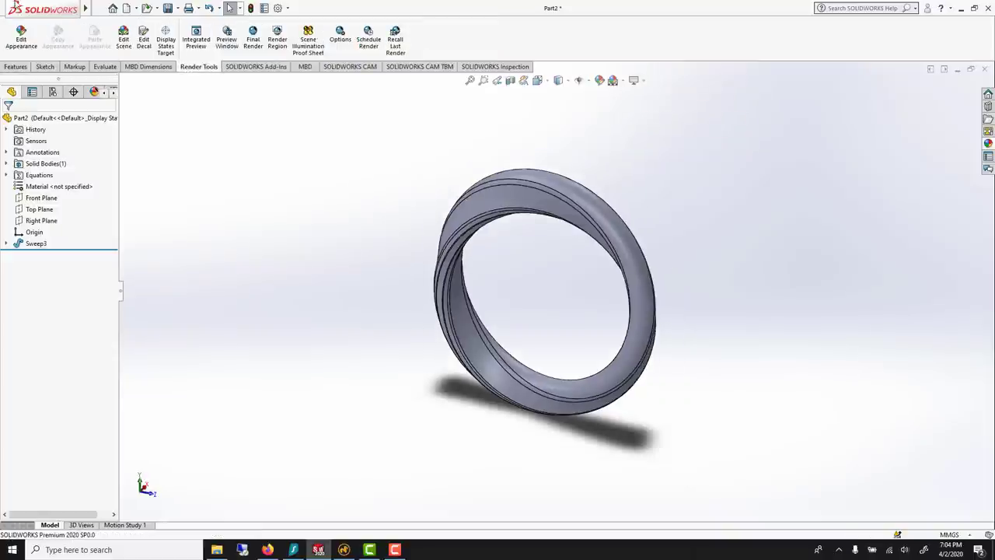
mouse_move(42, 8)
left_click(137, 8)
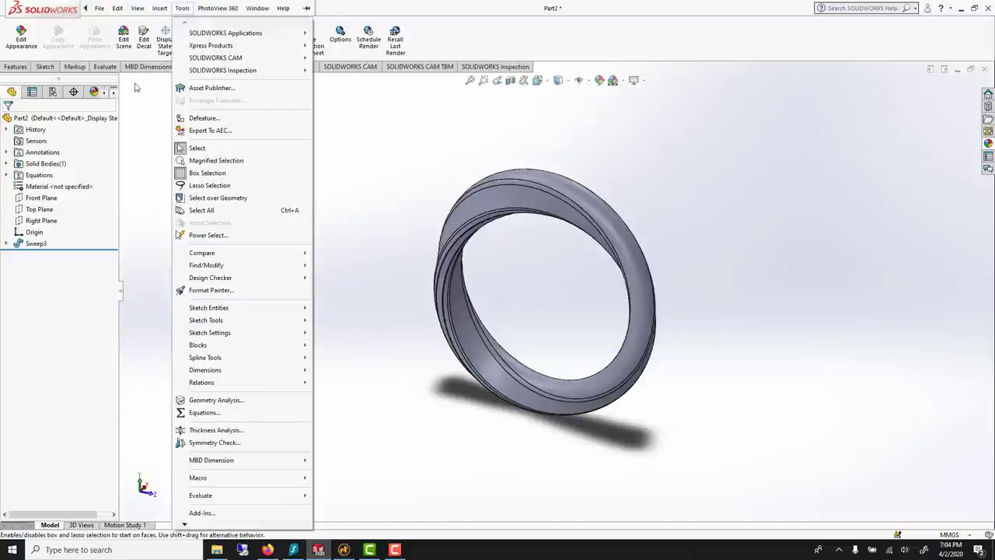
left_click(204, 514)
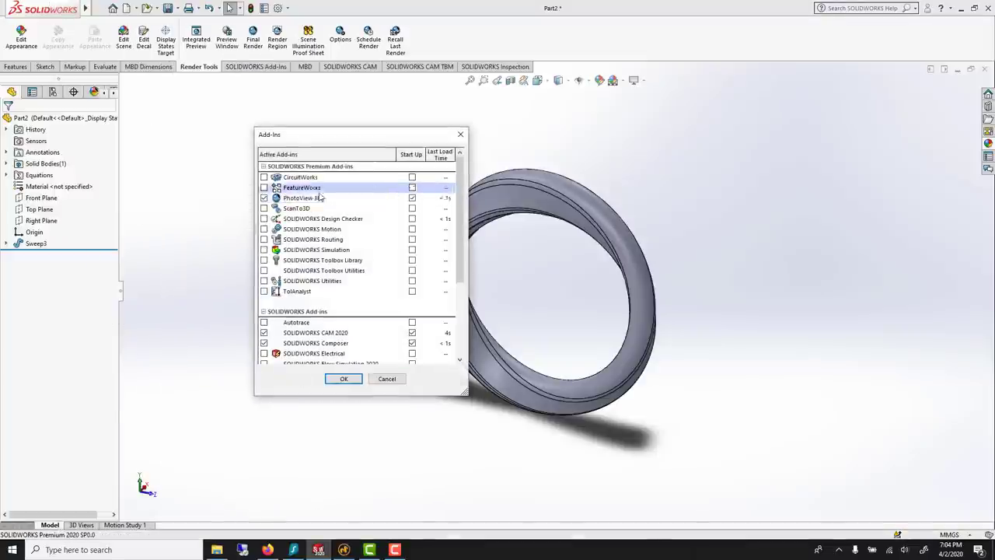
left_click(461, 135)
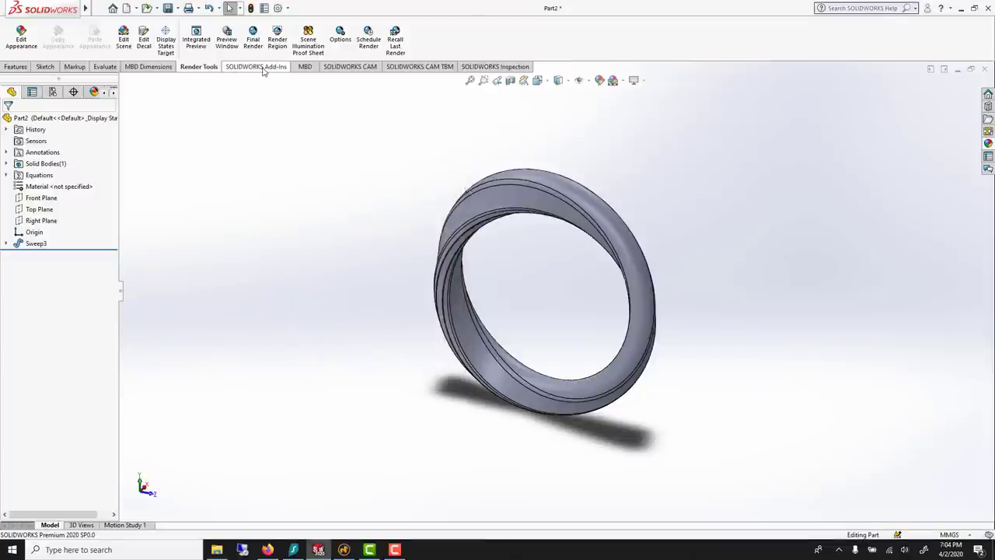
left_click(257, 67)
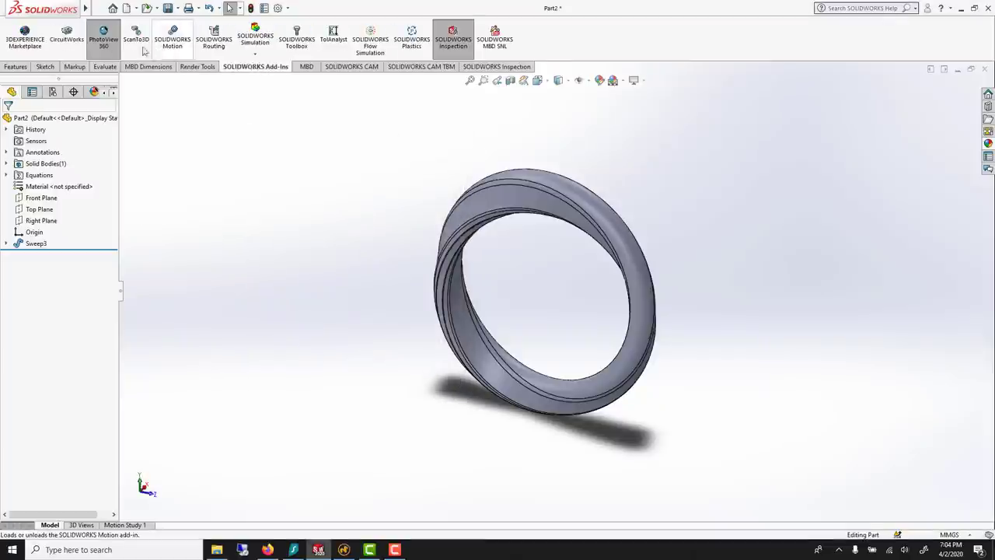
left_click(107, 46)
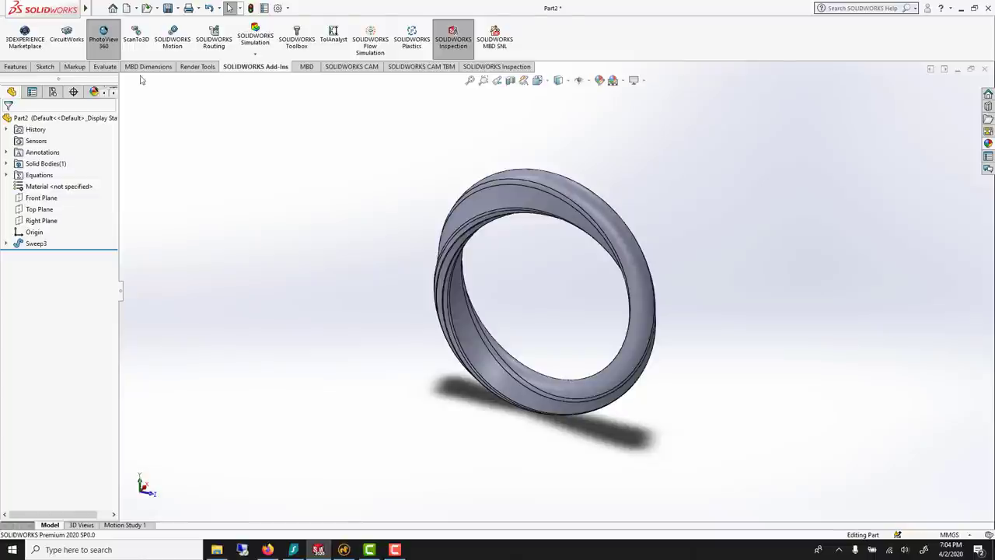
Step: Turn off the perspective display of the ring
left_click(635, 81)
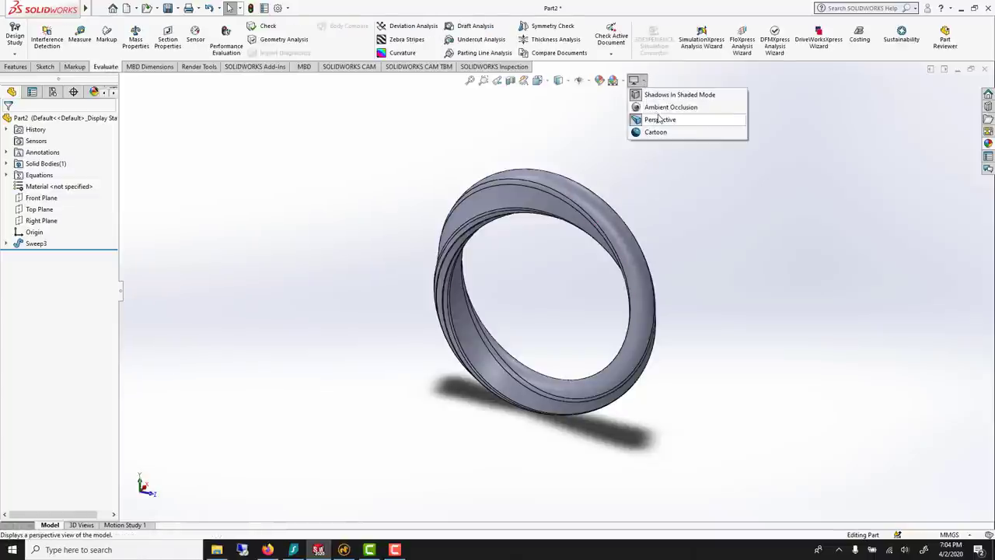
left_click(658, 120)
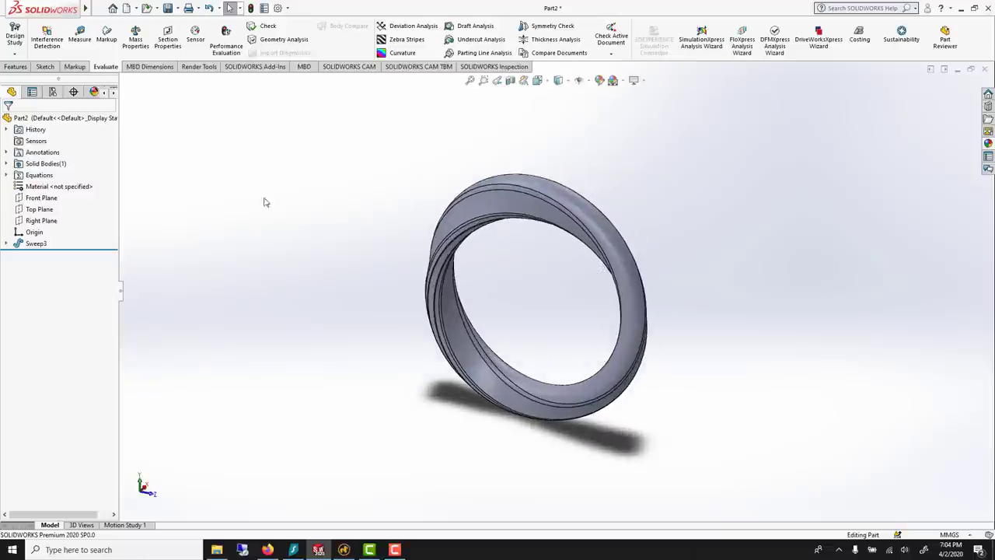
Step: Apply the 3 Point Orange scene from the basic scenes as the ring's background
left_click(989, 144)
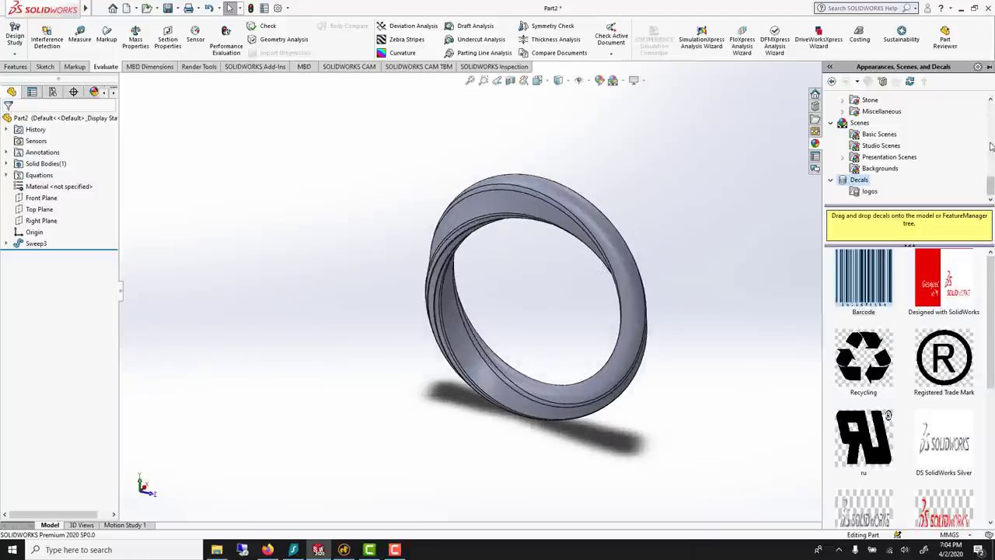
scroll(928, 129, "up", 2)
left_click(868, 180)
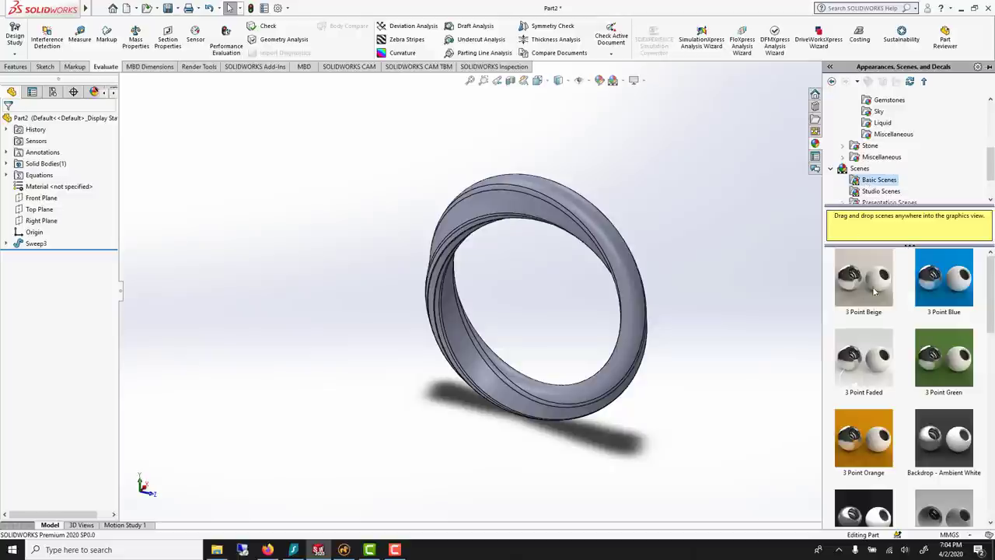
double_click(864, 438)
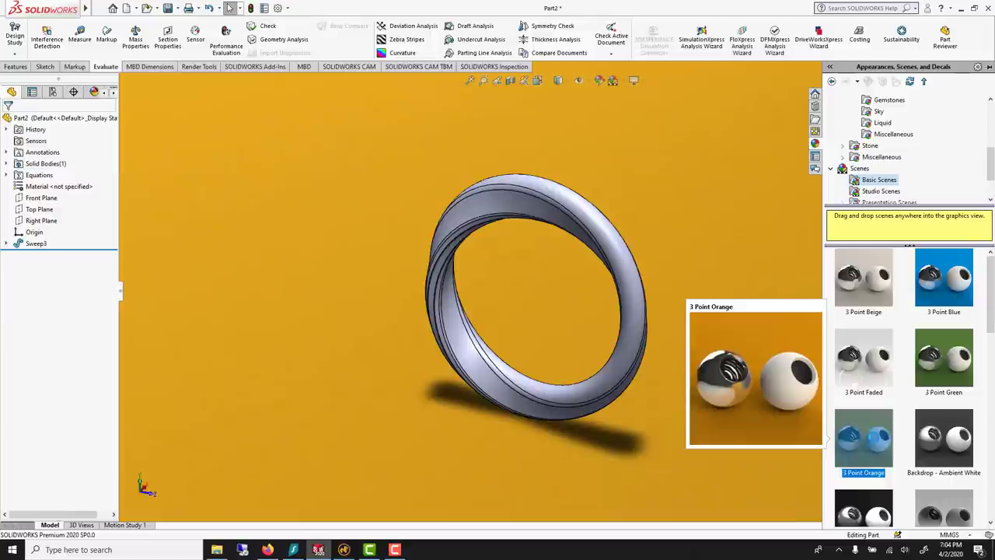
middle_click_drag(677, 255, 709, 313)
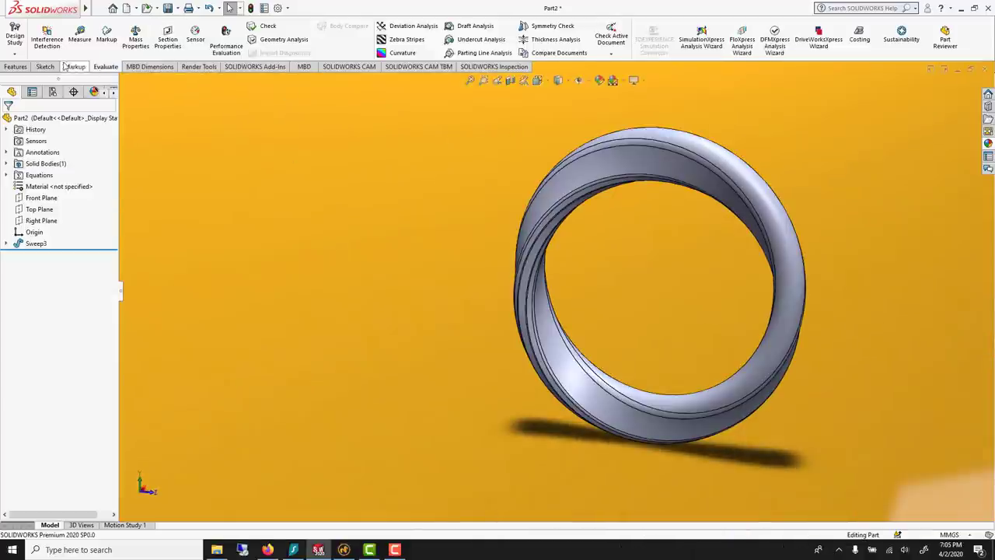
Step: Open the PhotoView 360 preview render of the ring and move its window partly clear of the model
left_click(198, 67)
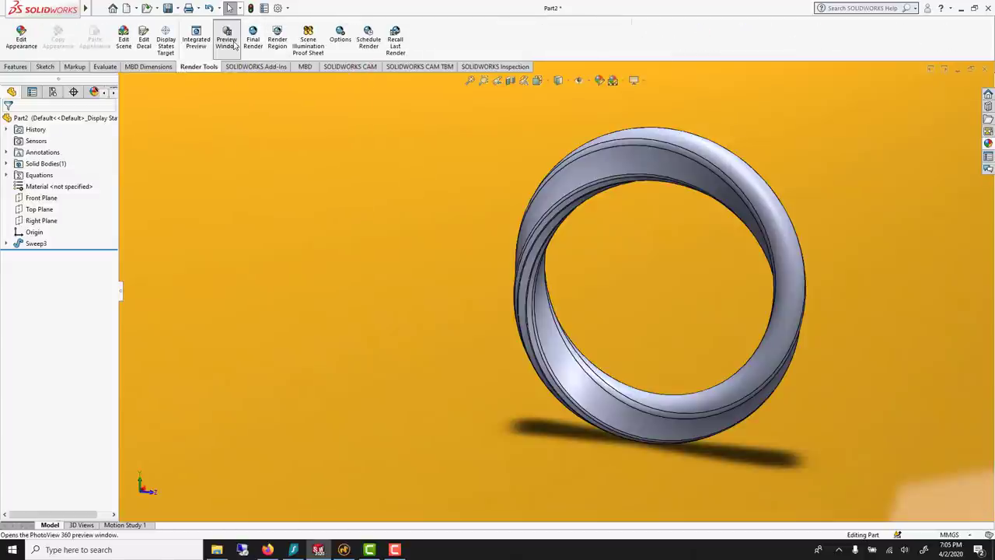
left_click(226, 40)
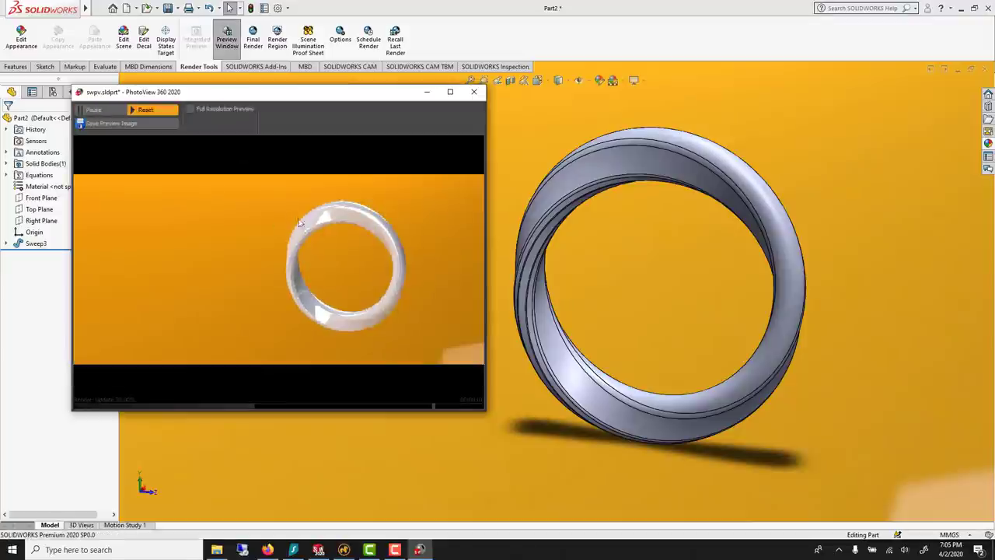
left_click_drag(223, 93, 370, 64)
Step: Offset the scene's floor to the ring geometry and try out floor reflections, leaving them off
left_click(131, 41)
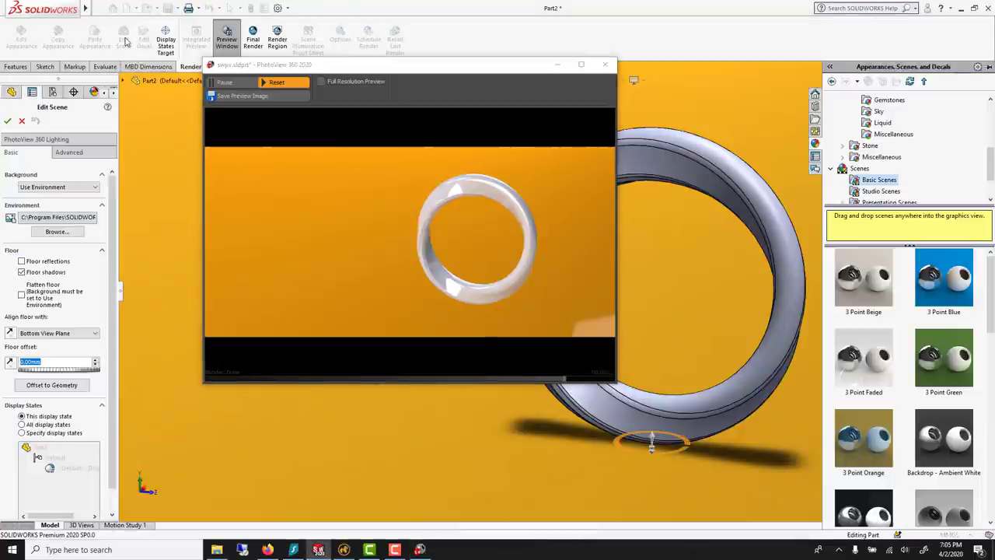
left_click(47, 385)
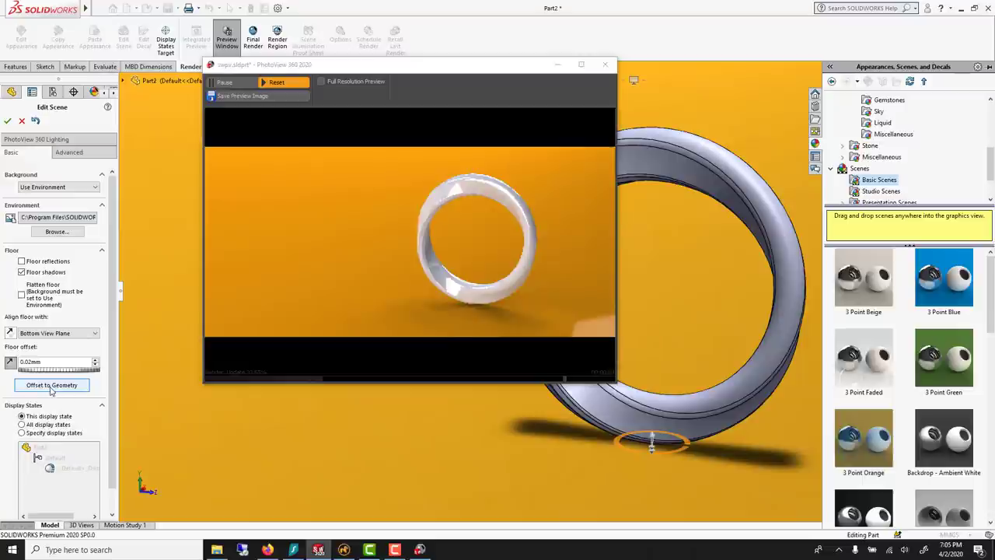
middle_click_drag(616, 399, 665, 362)
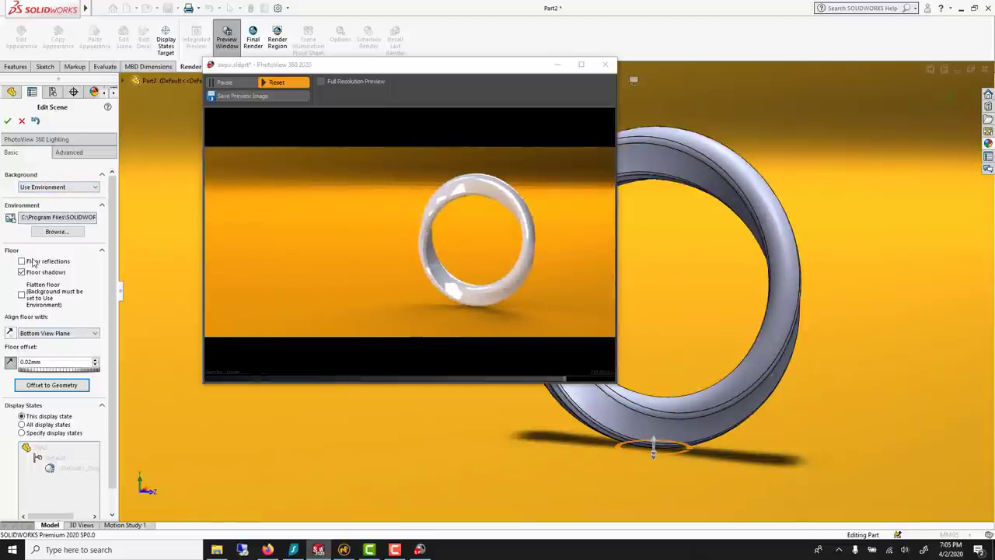
left_click(32, 262)
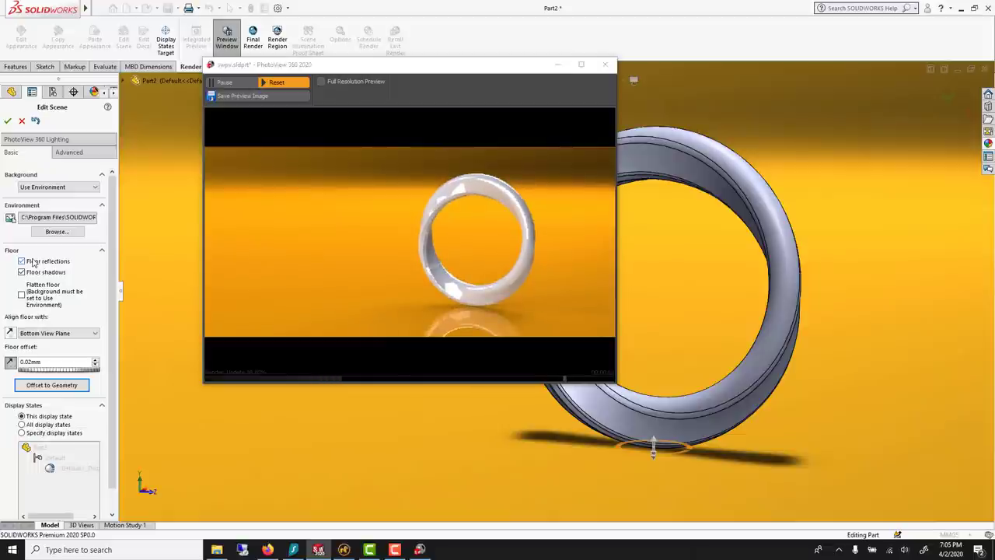
left_click(33, 262)
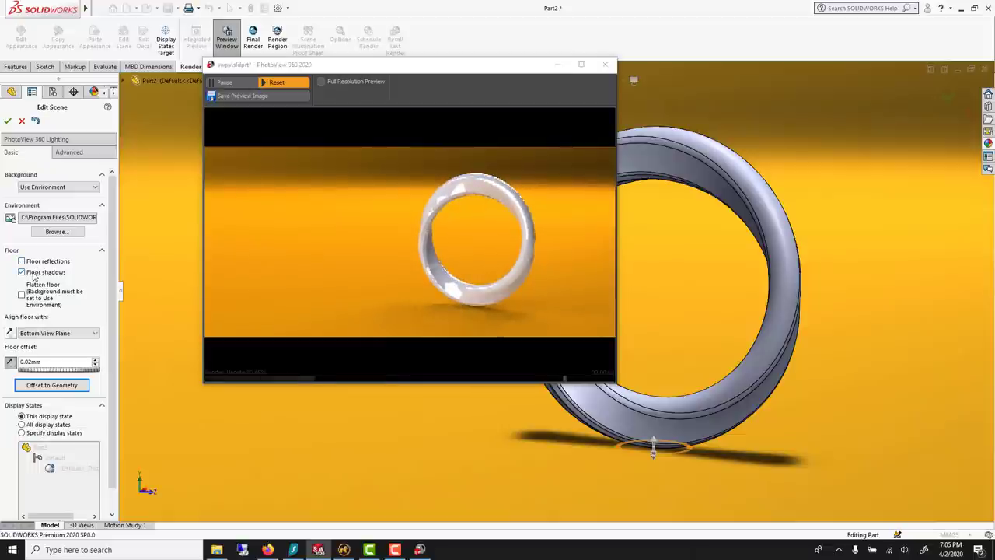
Step: Try several environment rotations for the scene, set the rotation to 12 degrees and accept the scene edits
left_click(68, 154)
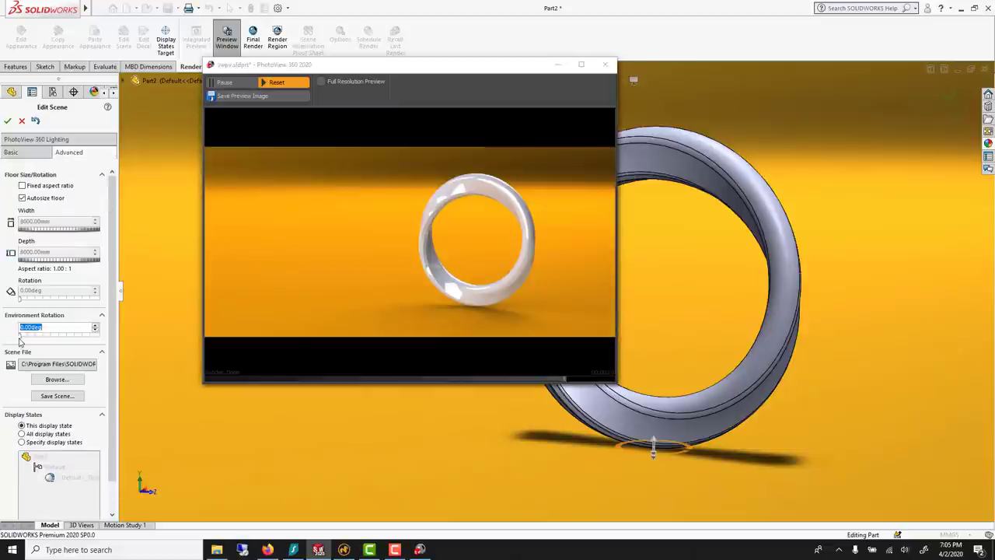
left_click_drag(21, 339, 34, 339)
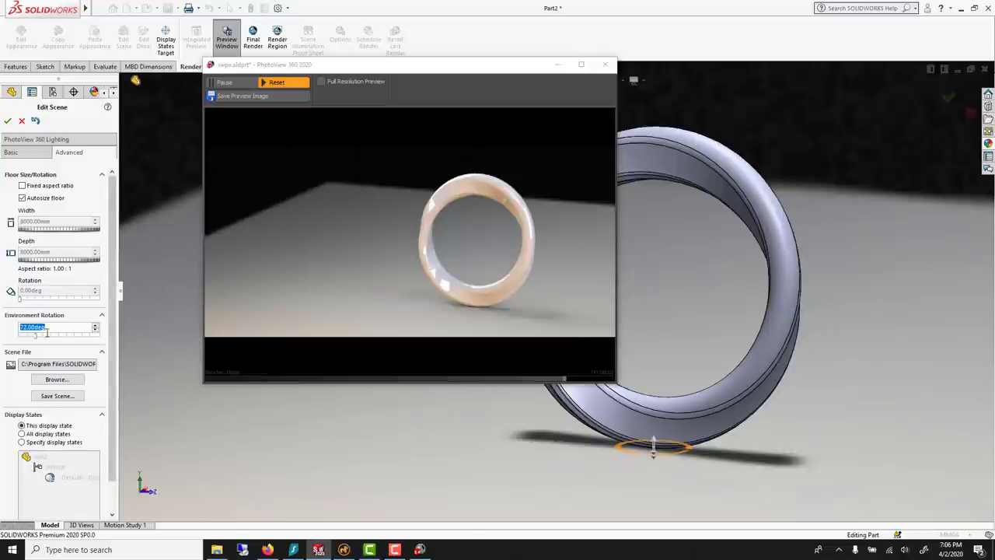
left_click(55, 336)
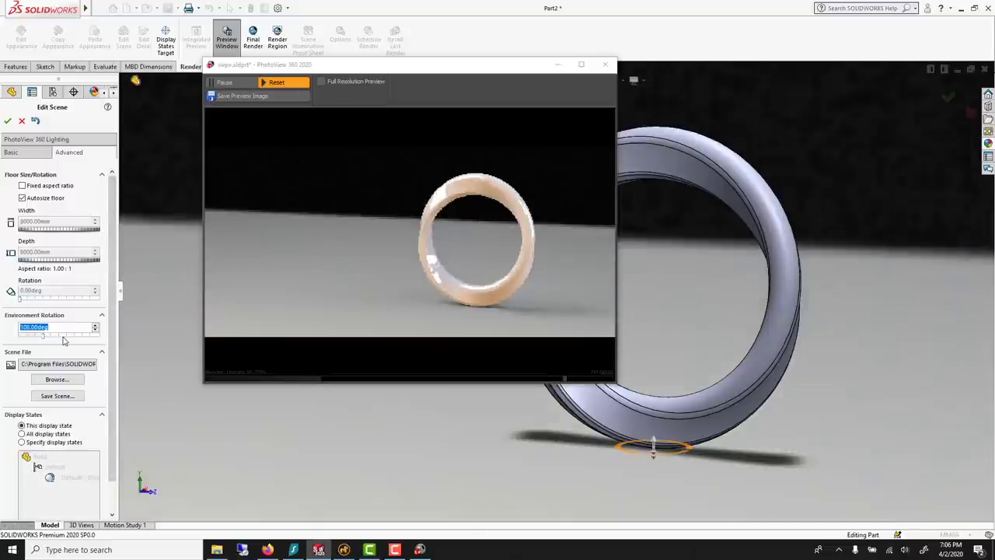
left_click(27, 337)
left_click(25, 336)
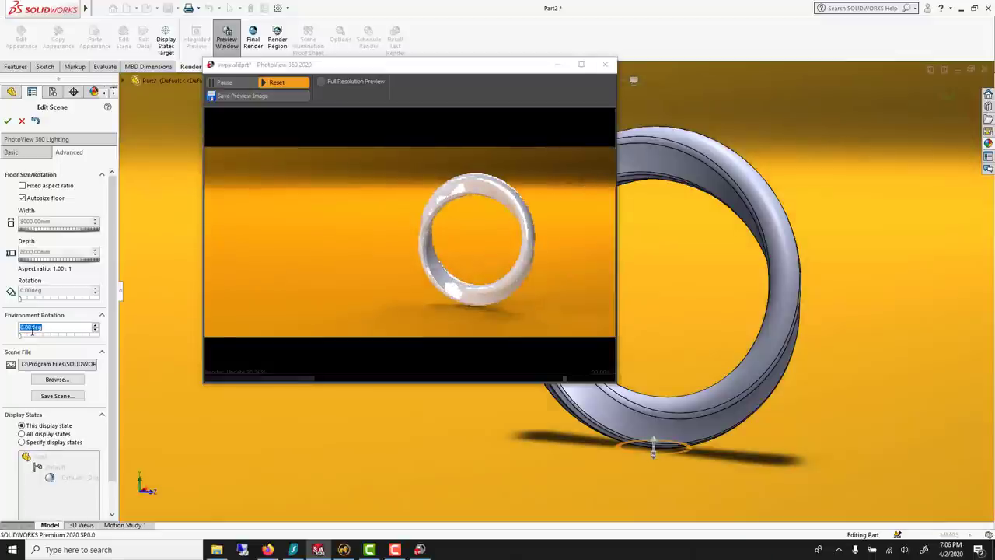
left_click(28, 335)
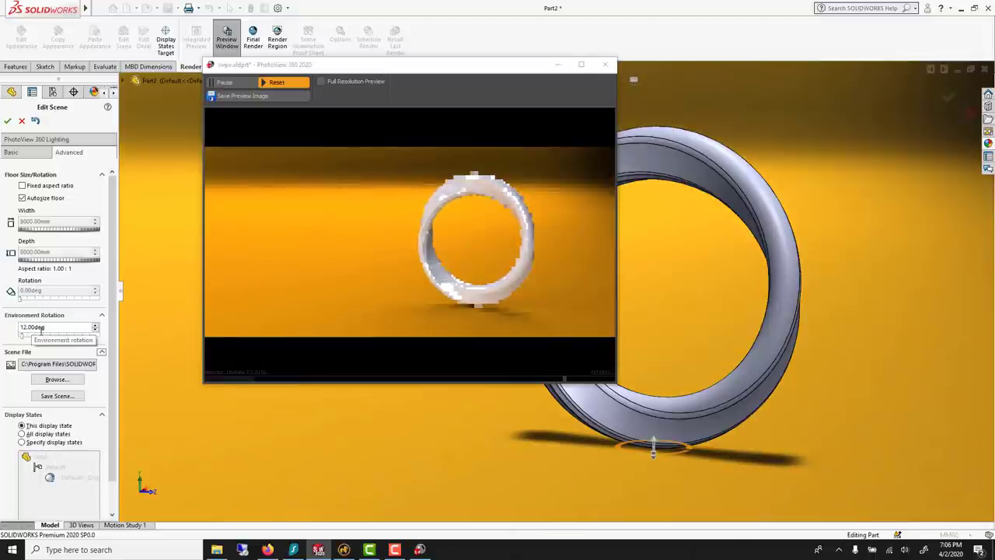
left_click(7, 121)
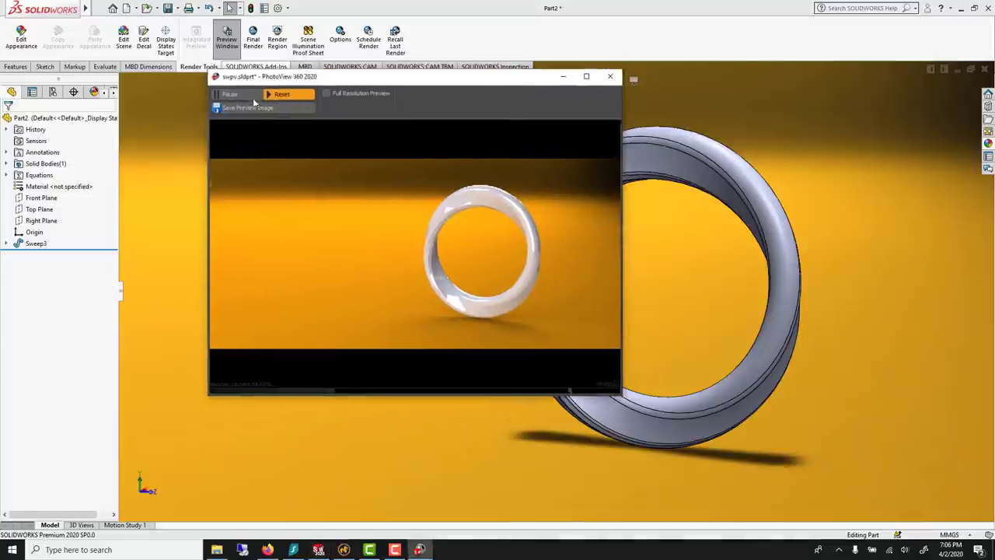
Step: Enable bloom and contour rendering with the shaded model in the PhotoView 360 options, and accept them
left_click_drag(261, 115, 274, 128)
left_click(344, 41)
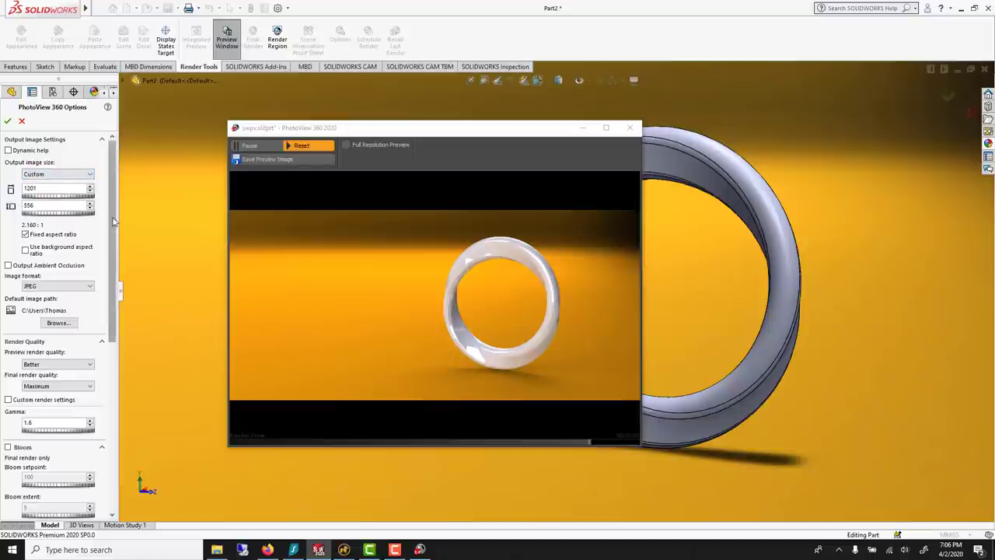
scroll(59, 234, "down", 4)
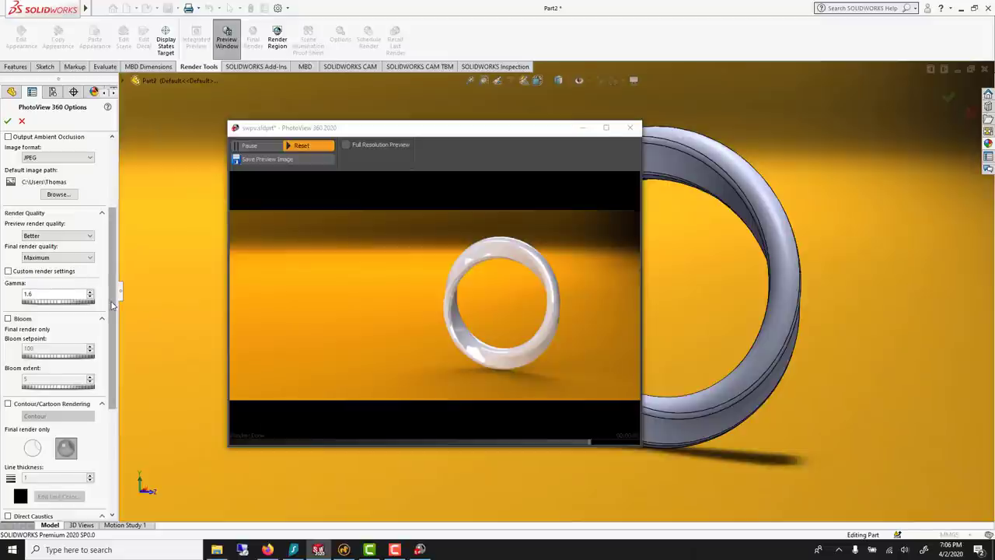
scroll(78, 272, "down", 1)
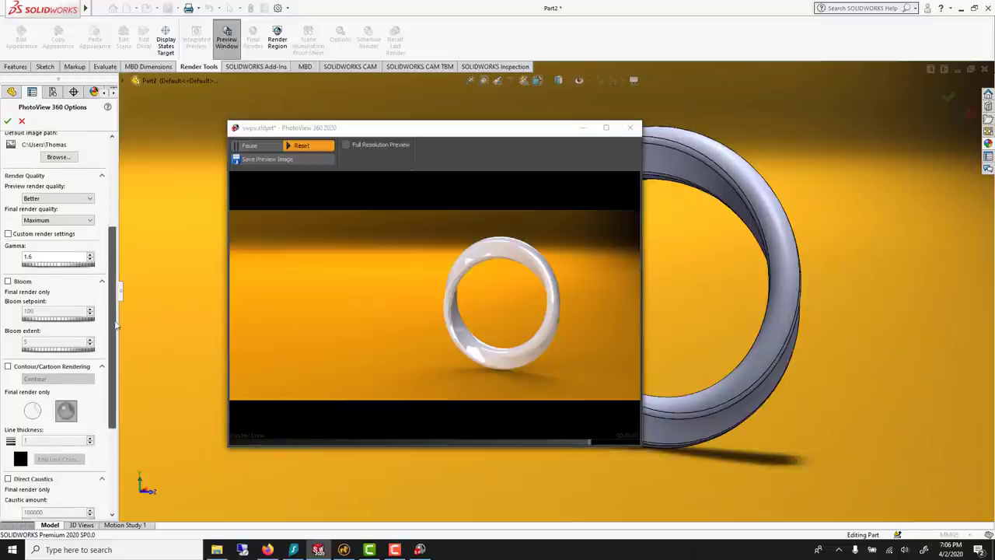
left_click(9, 281)
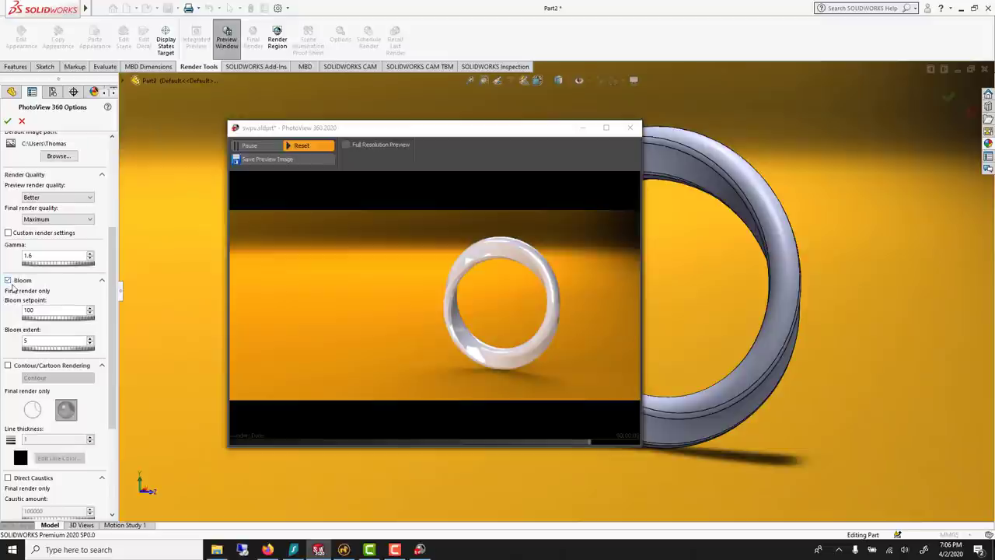
left_click(9, 366)
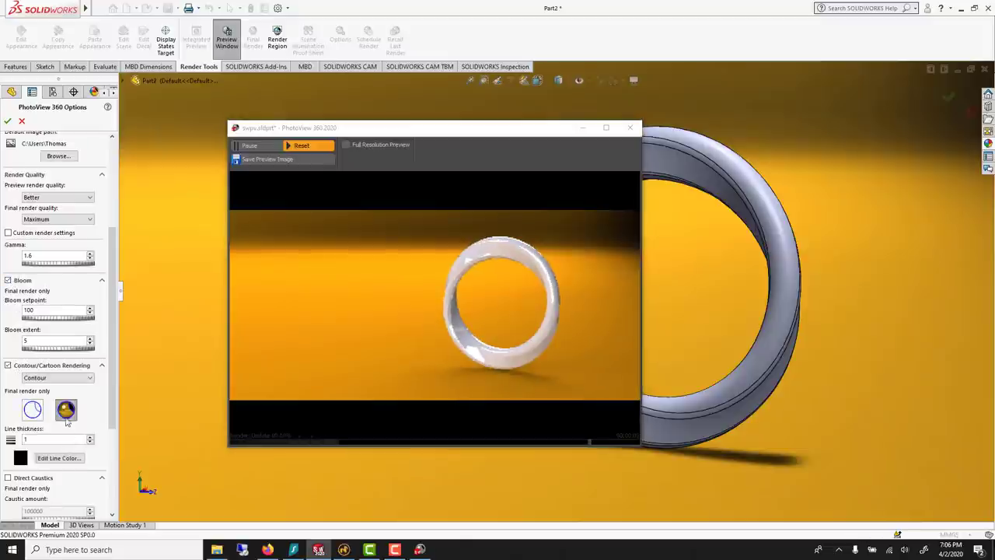
left_click(66, 412)
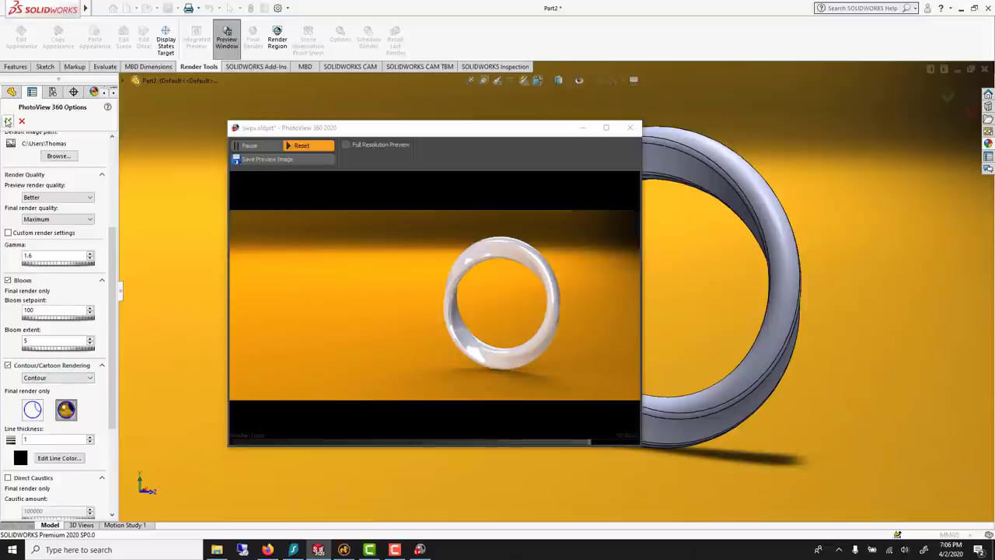
left_click(8, 122)
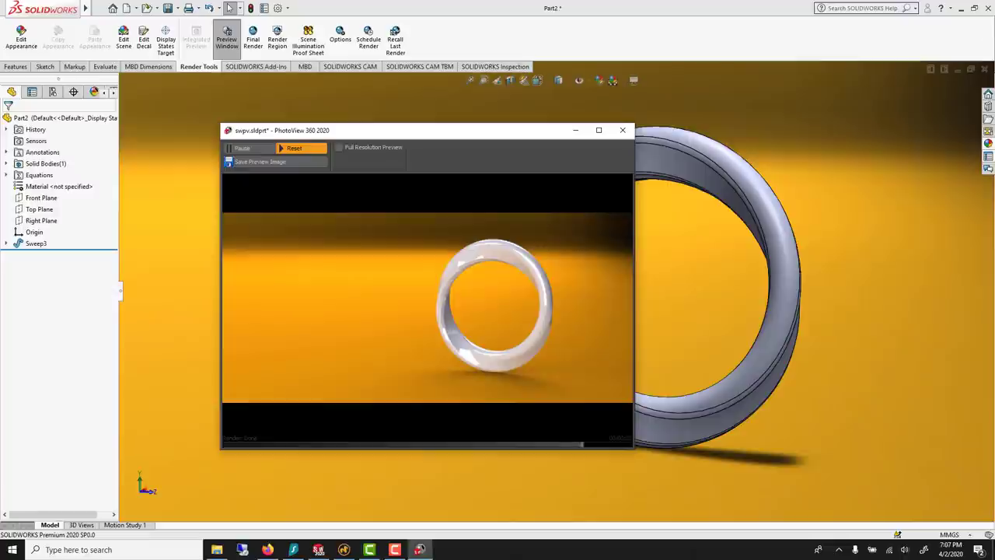
Step: Apply the polished gold appearance from the metals to the whole ring body
left_click(989, 145)
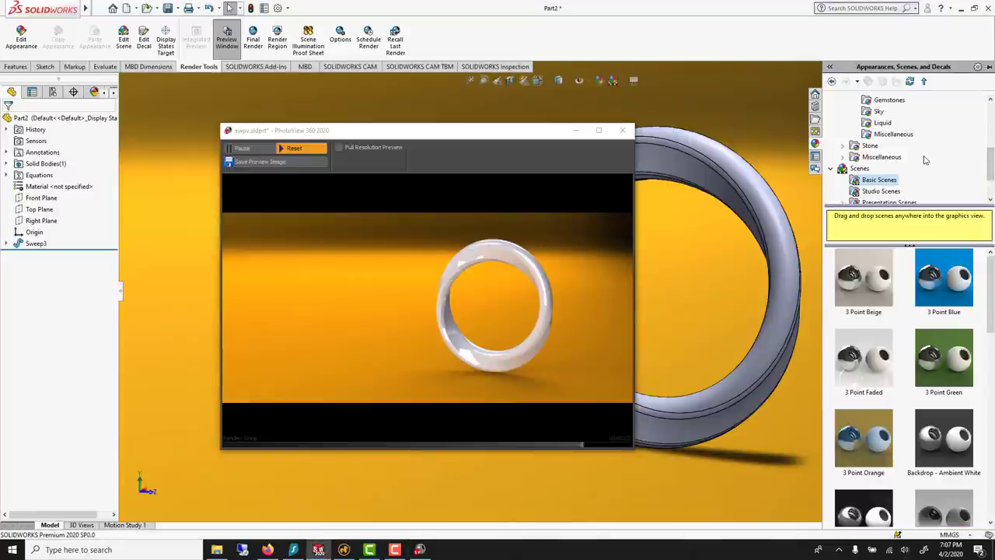
scroll(875, 147, "up", 2)
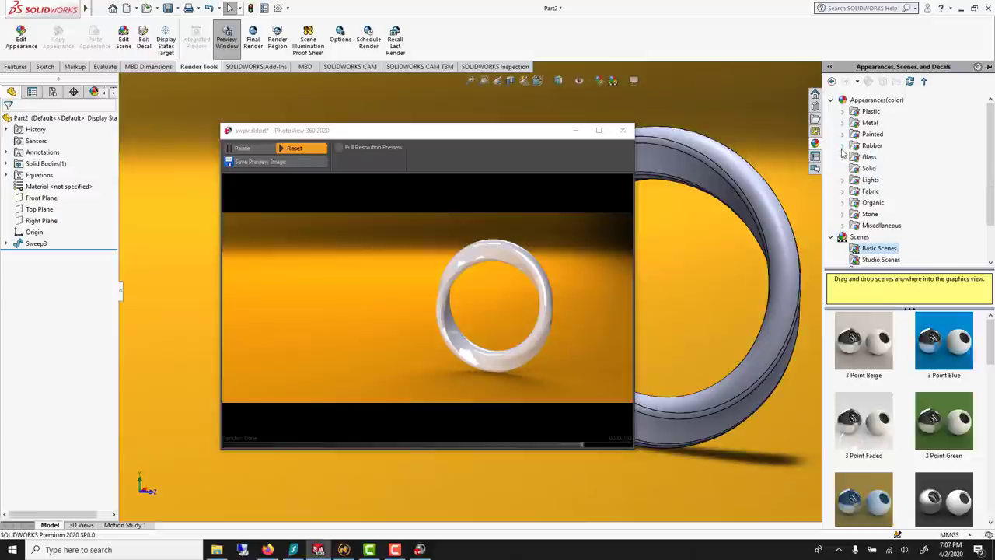
left_click(844, 123)
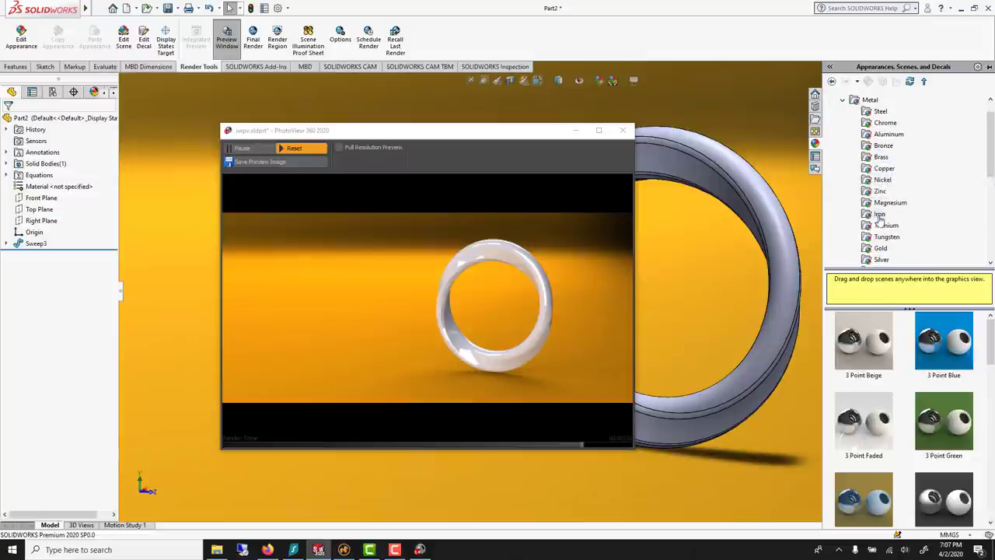
left_click(881, 248)
scroll(883, 233, "down", 1)
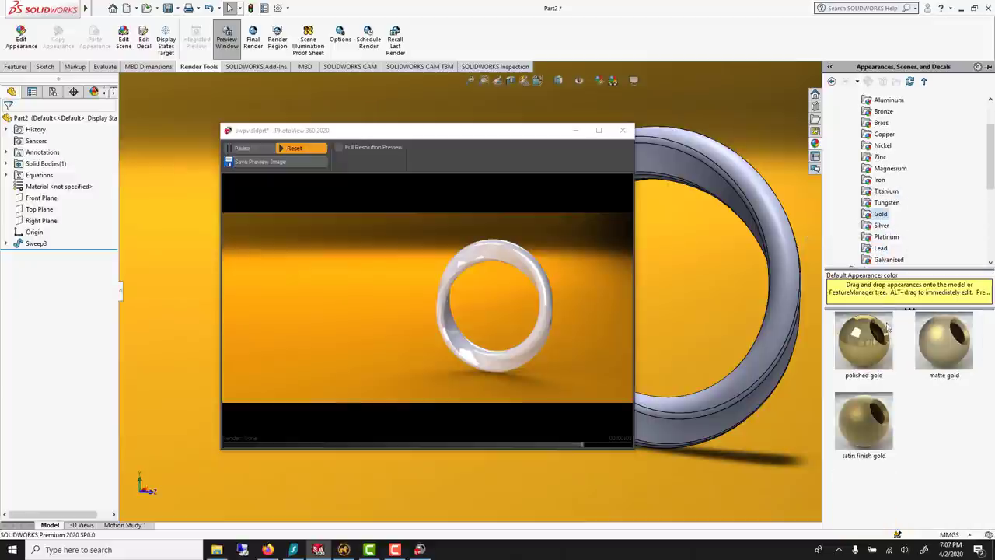
left_click(869, 346)
left_click_drag(868, 352, 695, 142)
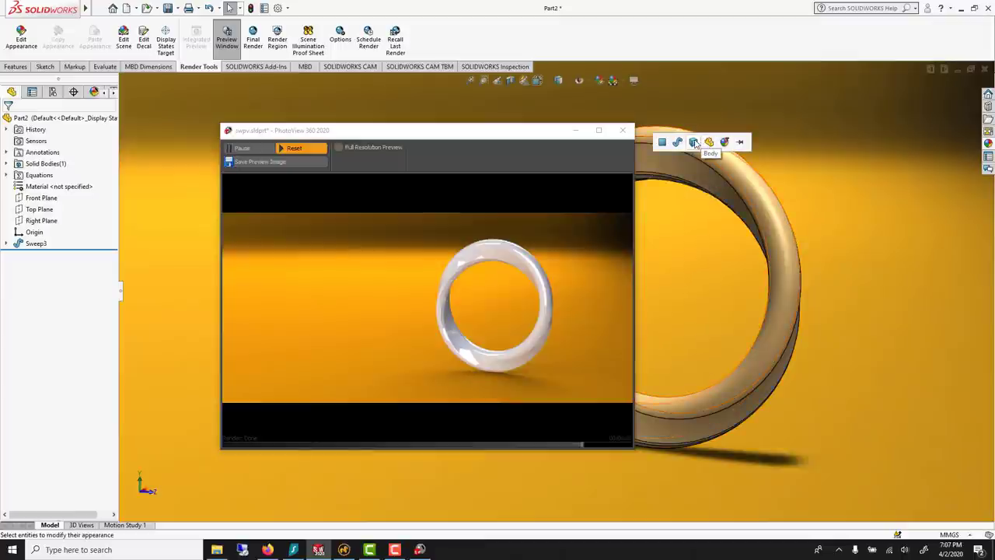
left_click(695, 142)
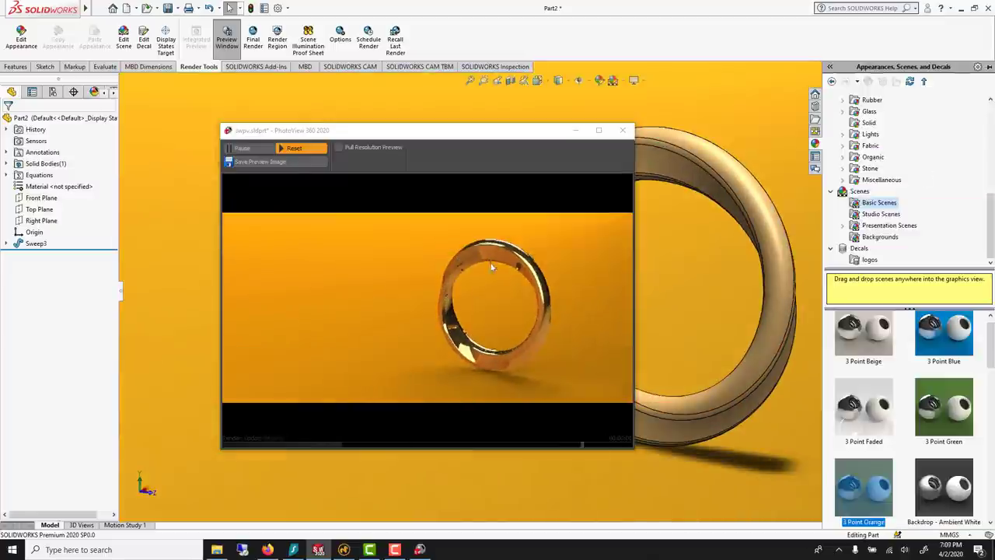
Step: Apply the black spray paint appearance from the sprayed paints to the upper inner face of the ring only
scroll(927, 169, "up", 10)
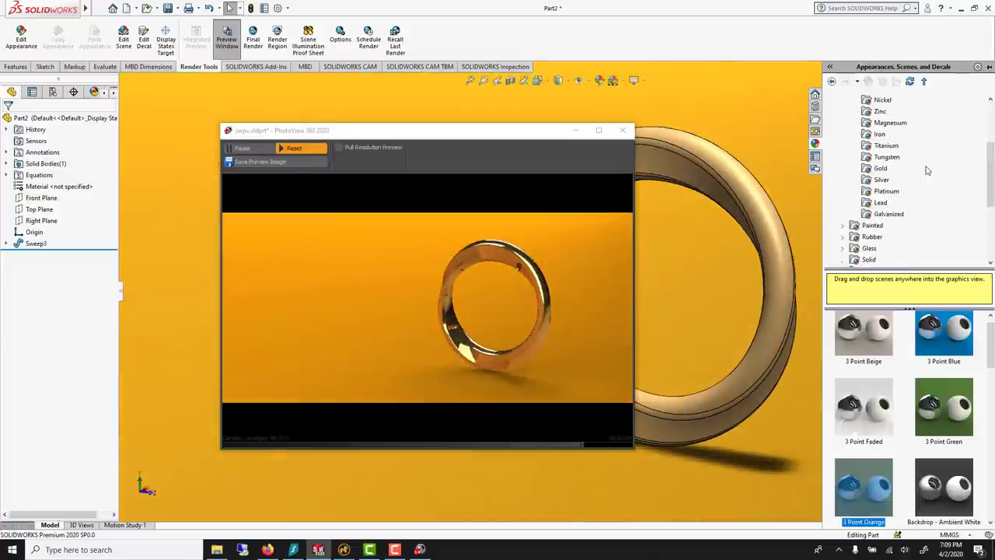
scroll(926, 171, "down", 1)
left_click(843, 226)
left_click(883, 248)
left_click(937, 330)
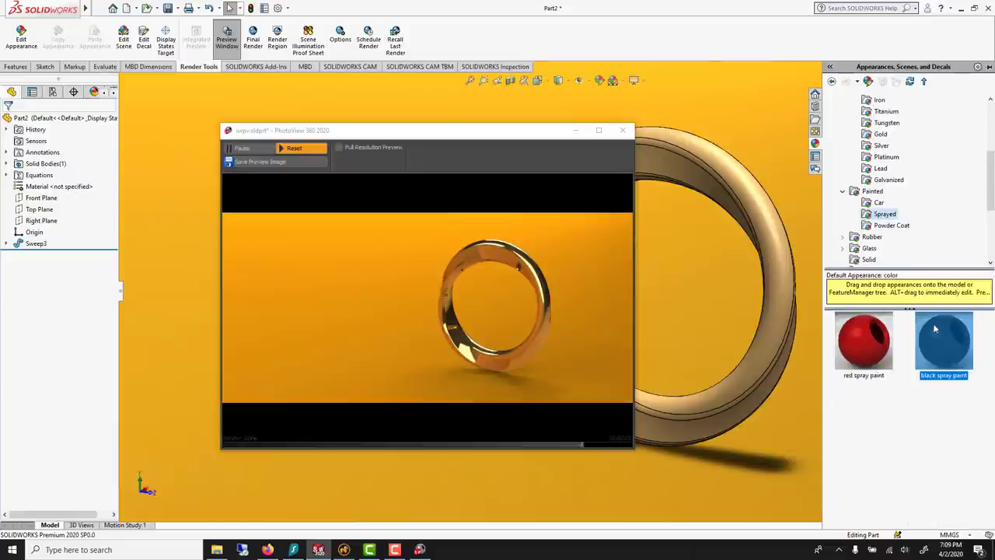
mouse_move(940, 332)
left_mouse_down()
mouse_move(743, 318)
mouse_move(680, 235)
mouse_move(698, 234)
mouse_move(688, 177)
left_mouse_up()
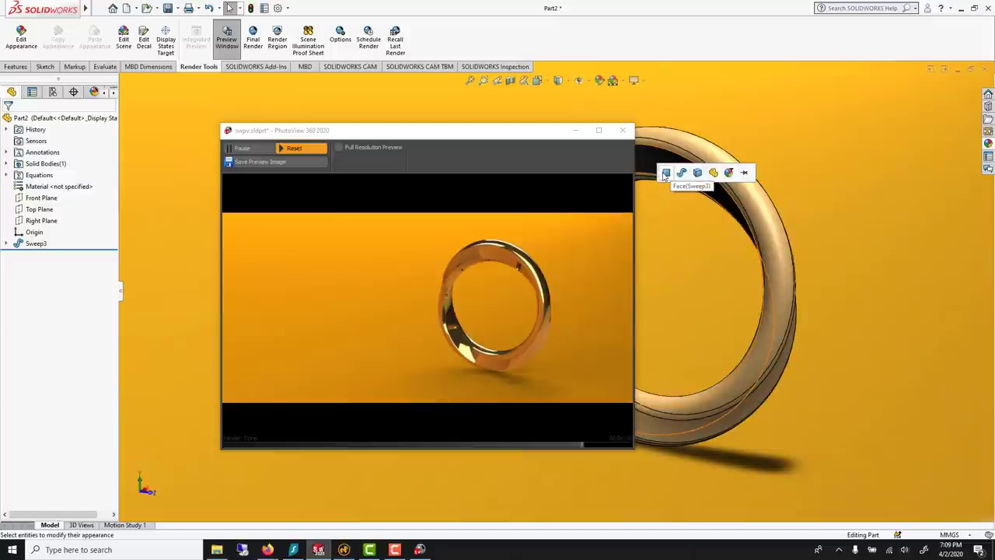
left_click(666, 174)
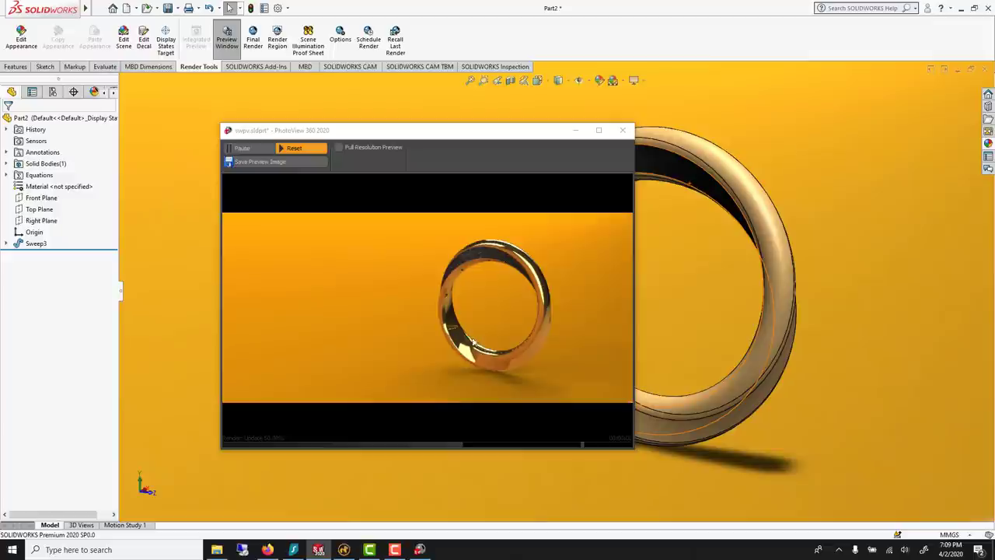
Step: Apply the black spray paint appearance to the twisted face along the ring's lower edge
left_click(988, 143)
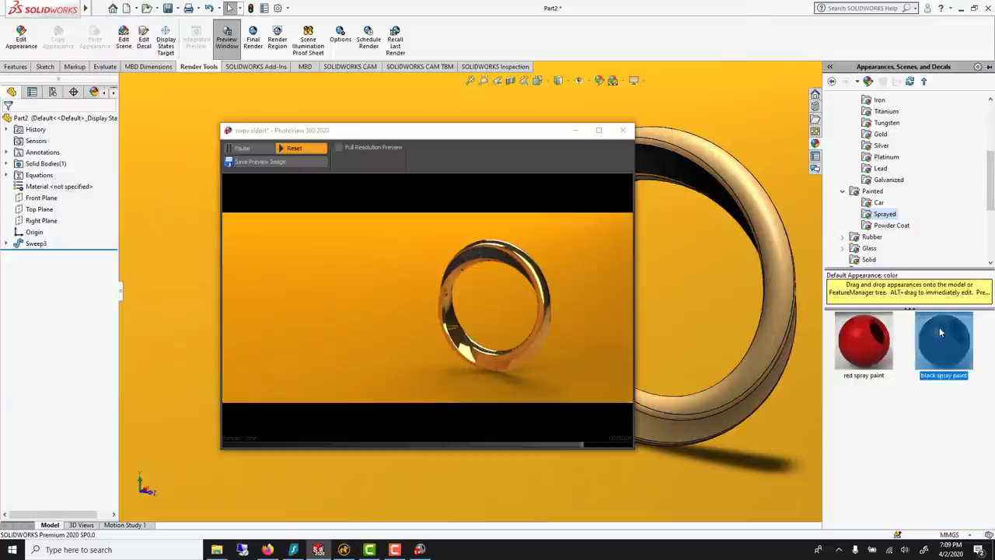
mouse_move(944, 342)
left_mouse_down()
mouse_move(809, 400)
mouse_move(740, 400)
mouse_move(715, 416)
mouse_move(721, 424)
left_mouse_up()
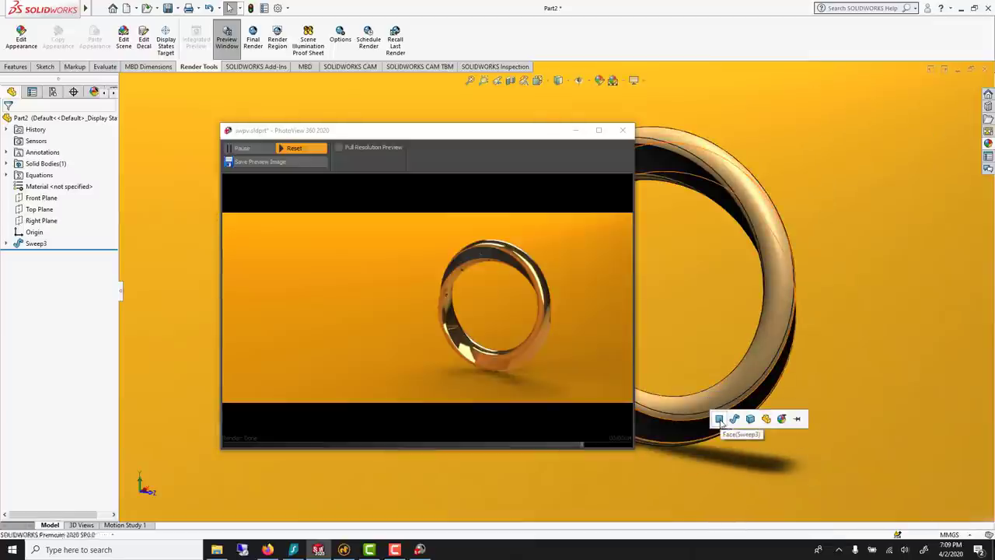
left_click(720, 419)
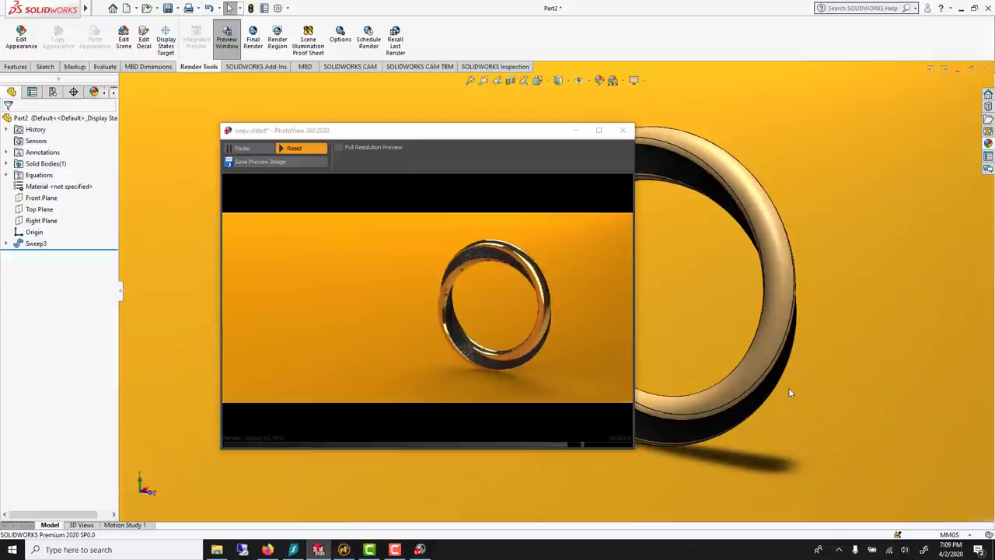
scroll(789, 388, "up", 1)
scroll(737, 365, "down", 1)
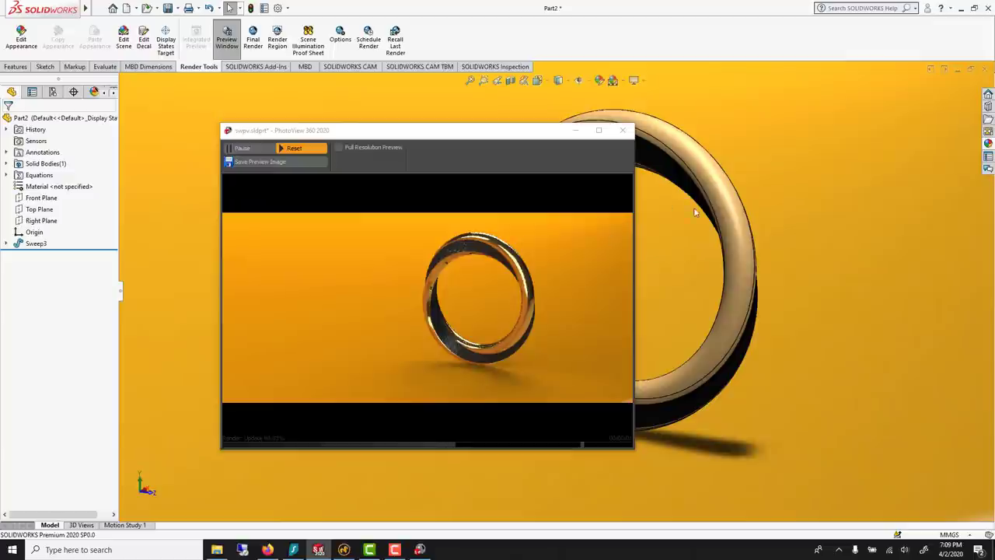
middle_click_drag(702, 231, 693, 232)
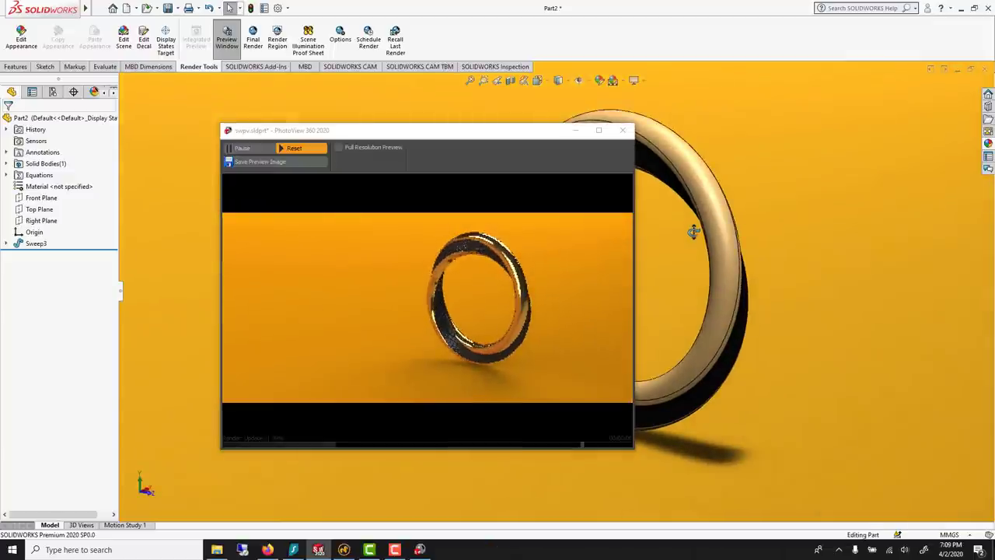
Step: Produce a final render of the ring from a slightly rotated view, shown at 100% zoom in an enlarged render window
middle_click_drag(702, 226, 783, 248)
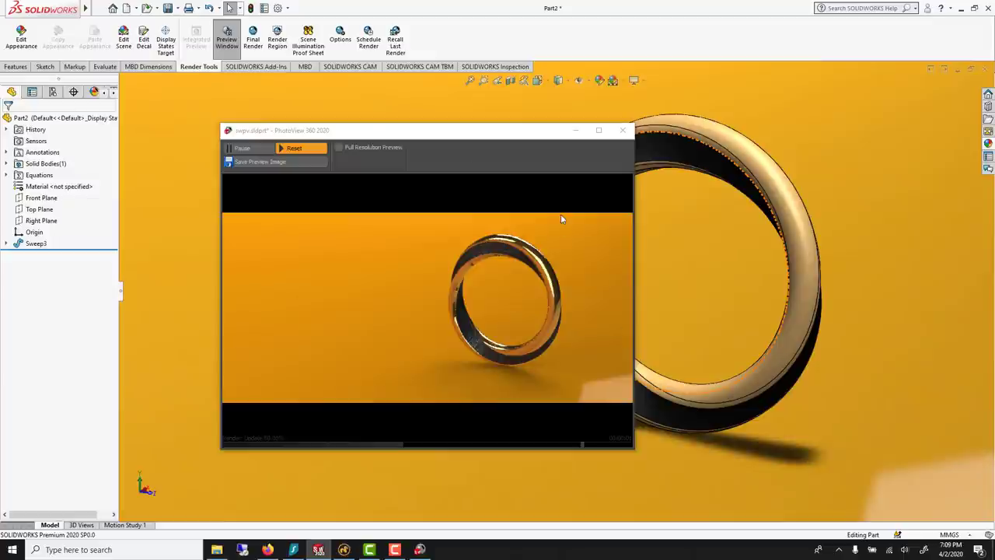
left_click(252, 38)
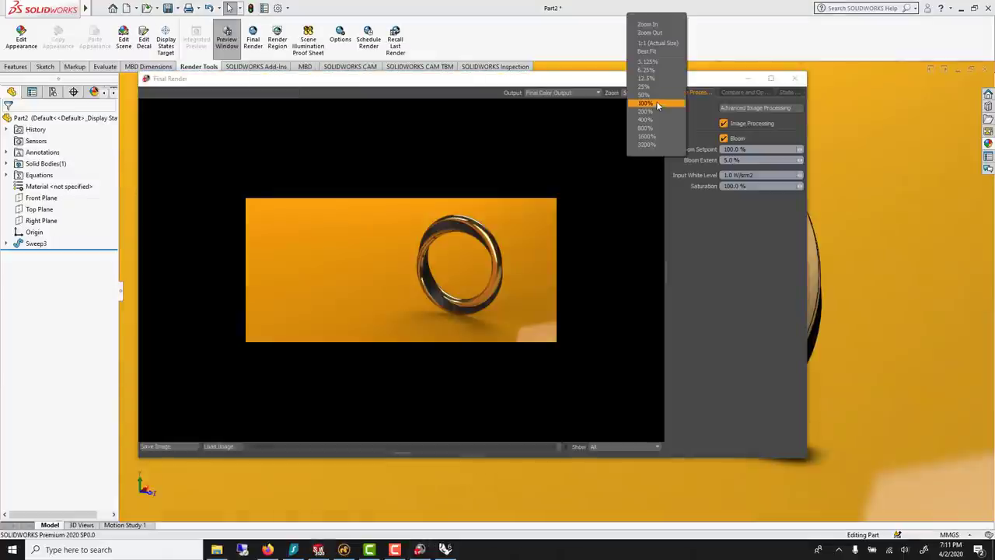
left_click(657, 103)
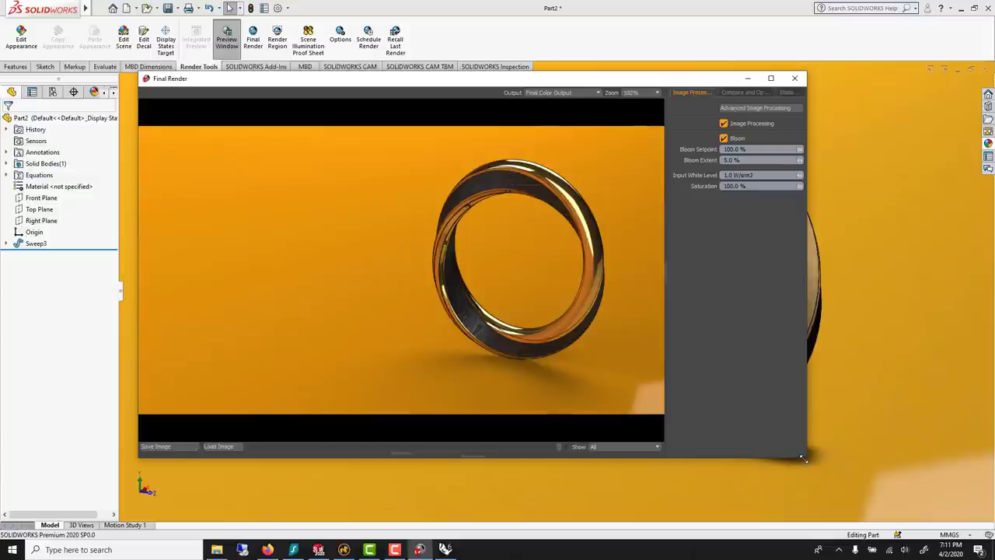
left_click_drag(806, 460, 955, 480)
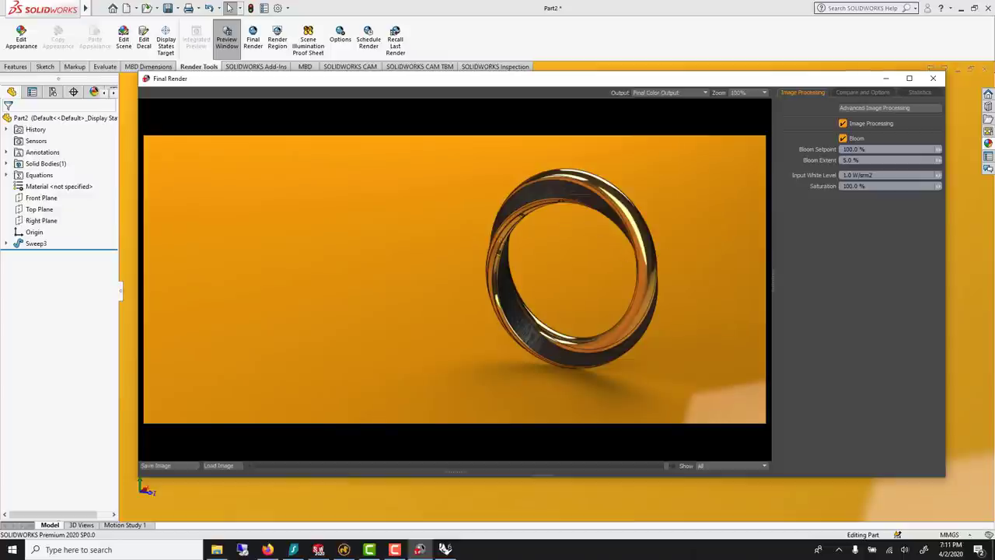
Step: Adjust the final render's bloom setpoint, trying 60% and settling on 75%
left_click(851, 142)
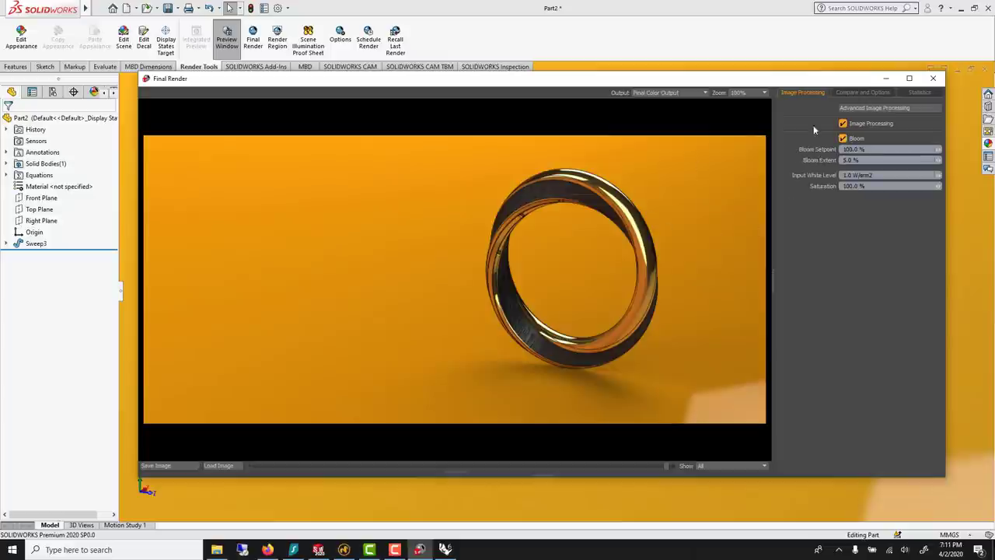
double_click(856, 149)
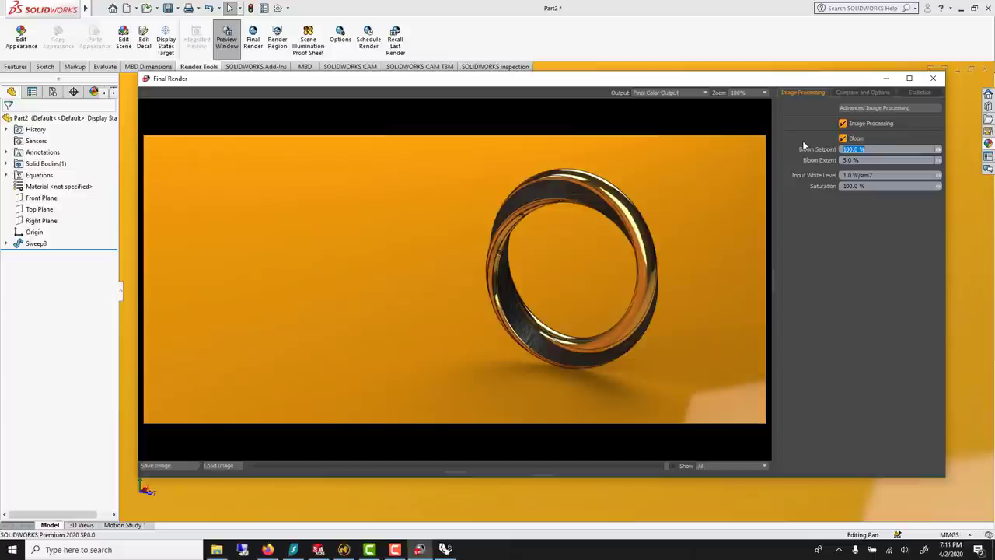
key("Return")
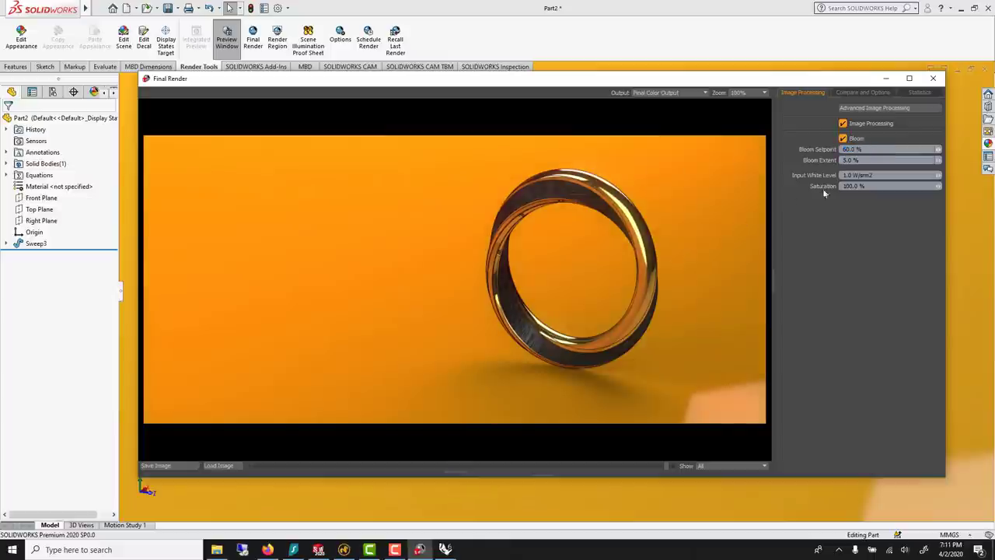
left_click_drag(872, 150, 814, 138)
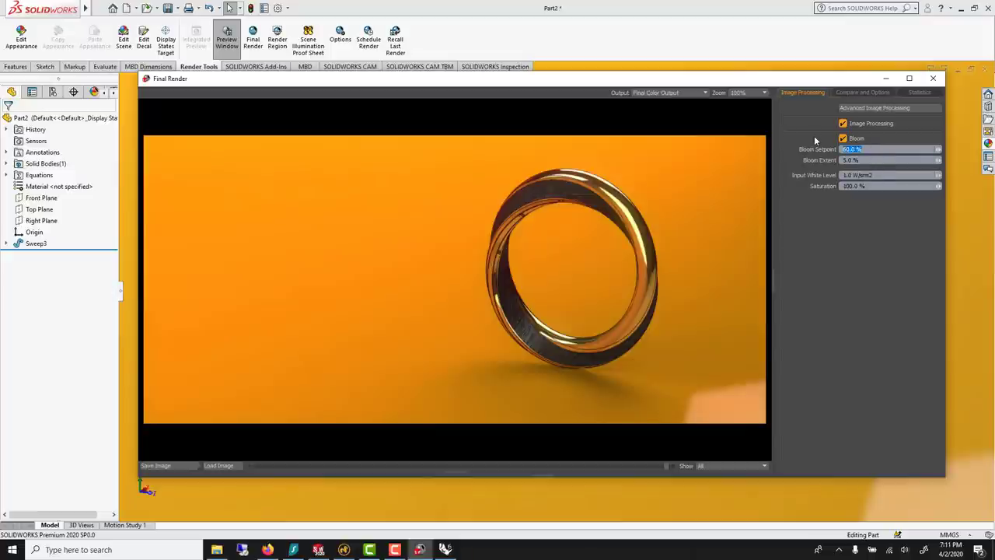
type("75")
key("Return")
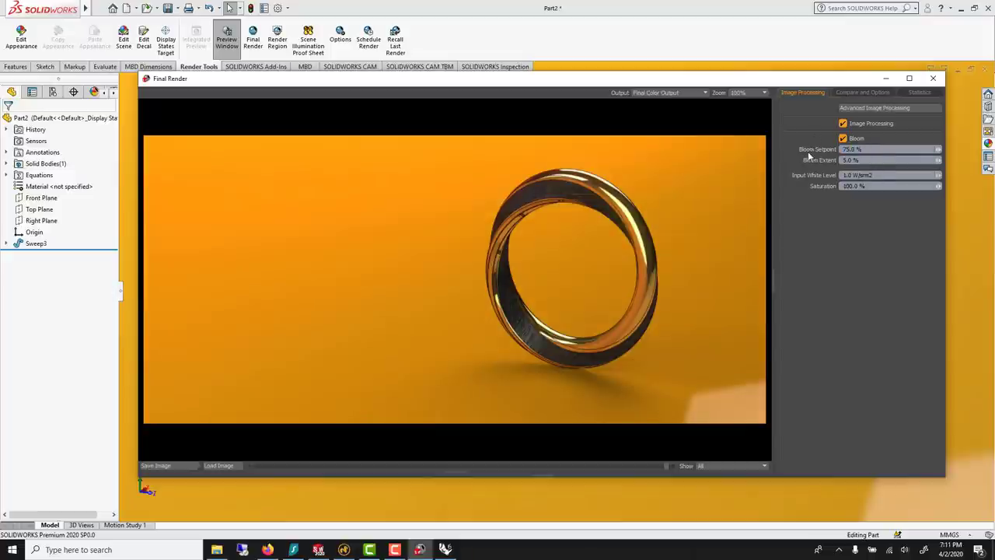
Step: Set the render's bloom extent to 3% and toggle bloom off and on to compare the effect
left_click(844, 140)
left_click(844, 140)
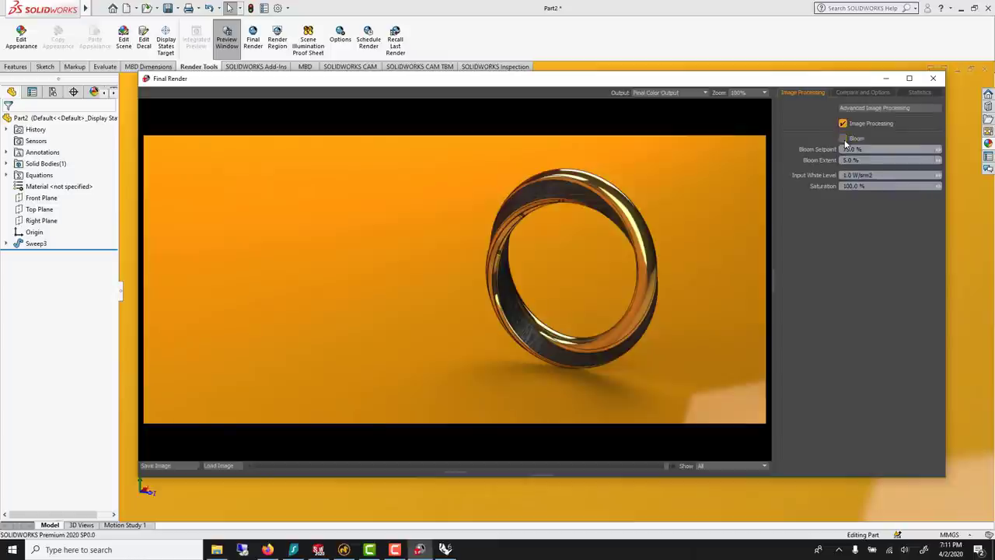
left_click(845, 141)
left_click(844, 141)
type("3")
key("Return")
left_click(855, 139)
left_click(856, 139)
left_click(855, 140)
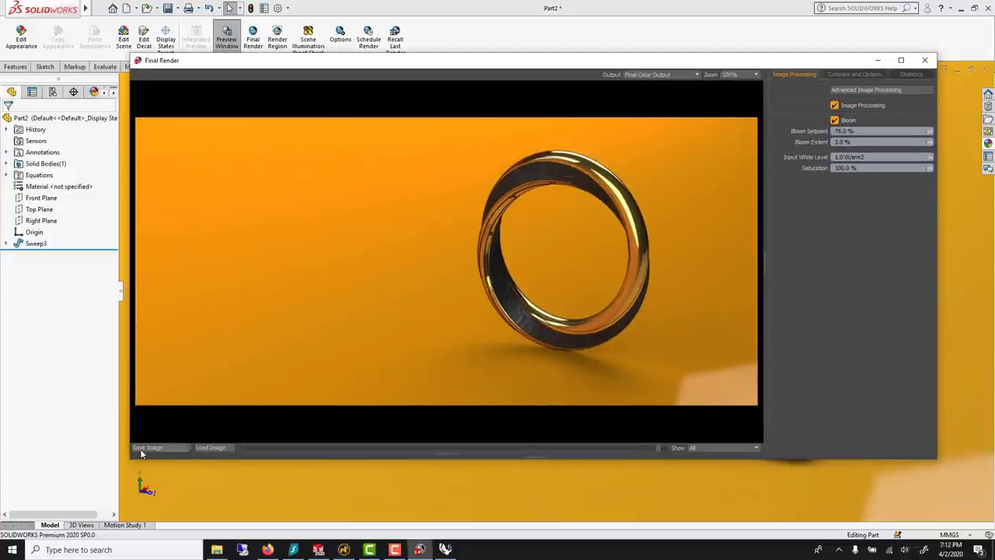
Step: Review the file formats offered for saving the rendered image, and close the render and preview windows without saving
left_click(140, 454)
left_click(147, 448)
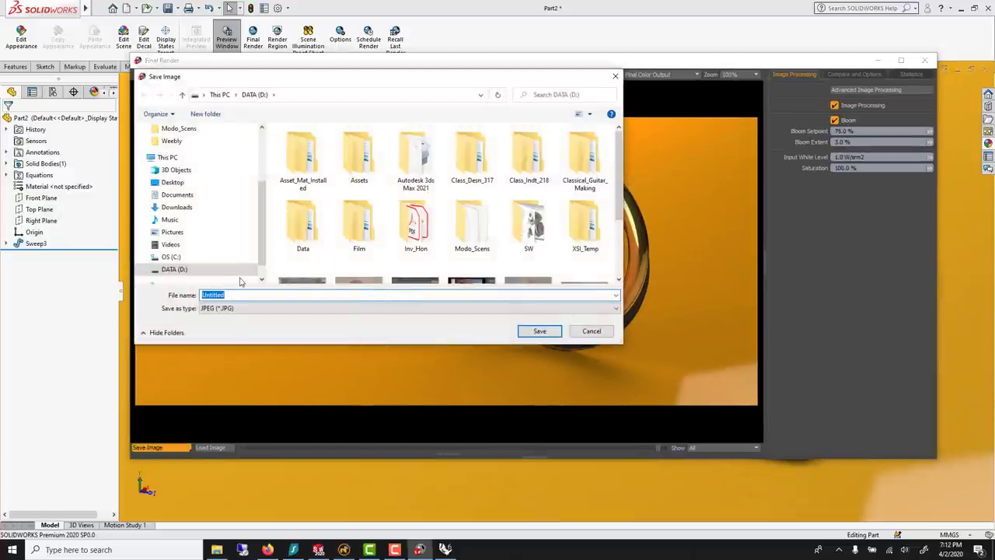
left_click(258, 311)
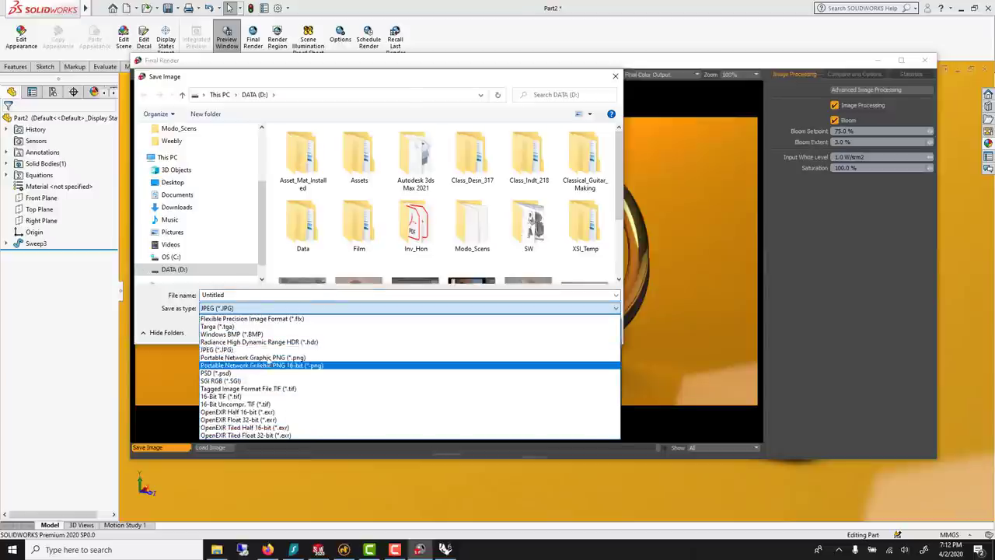
left_click(609, 76)
left_click(615, 77)
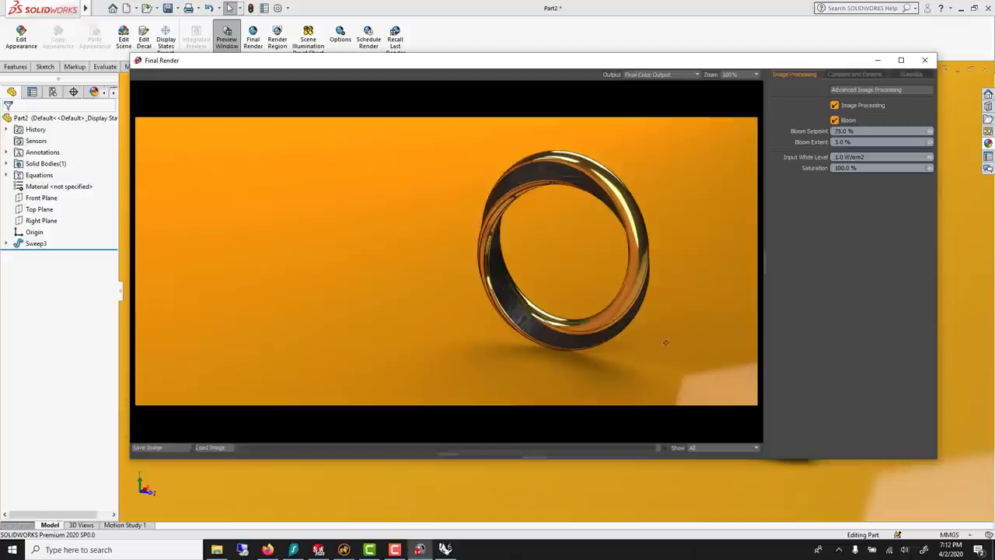
left_click(925, 60)
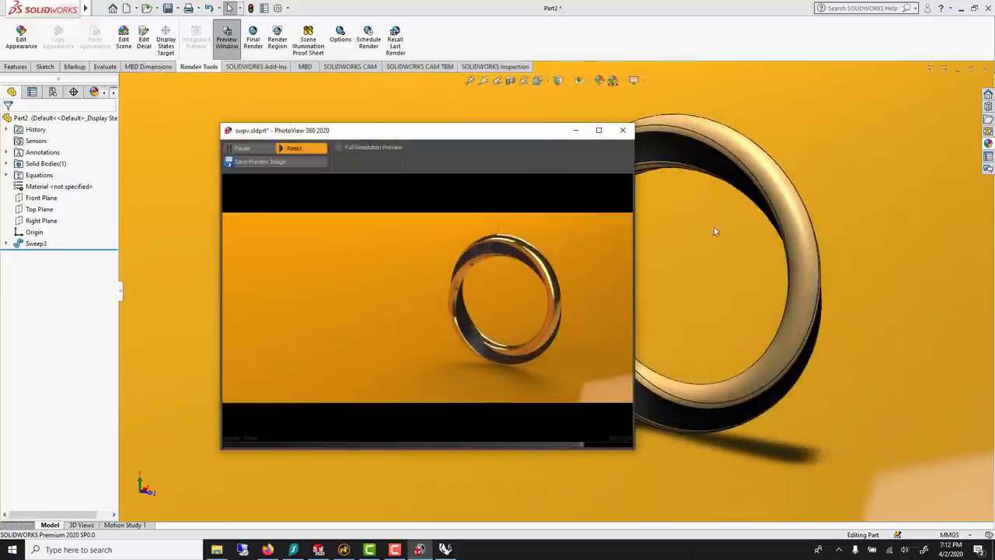
left_click(624, 132)
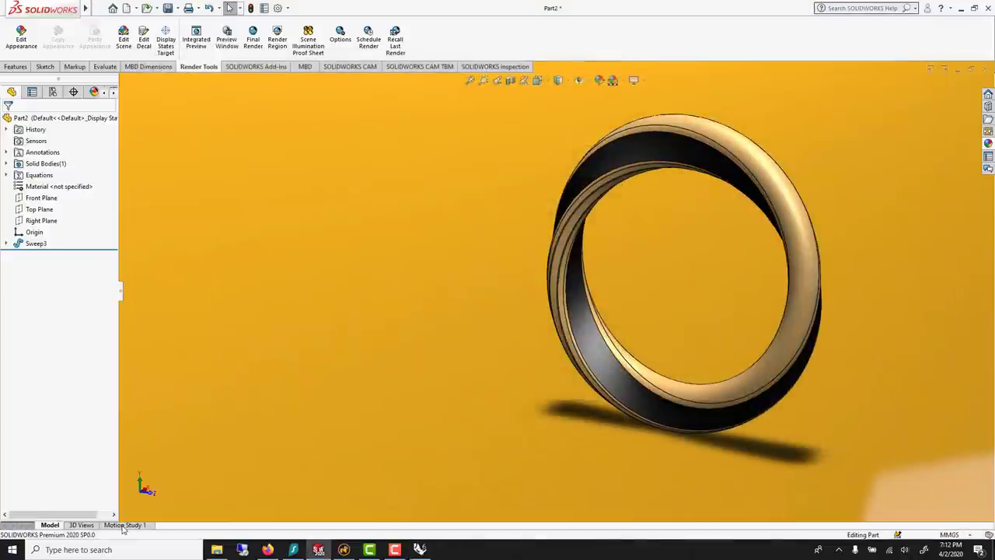
Step: Create a 10-second rotate-model animation of the ring in Motion Study 1 with the Animation Wizard
left_click(124, 525)
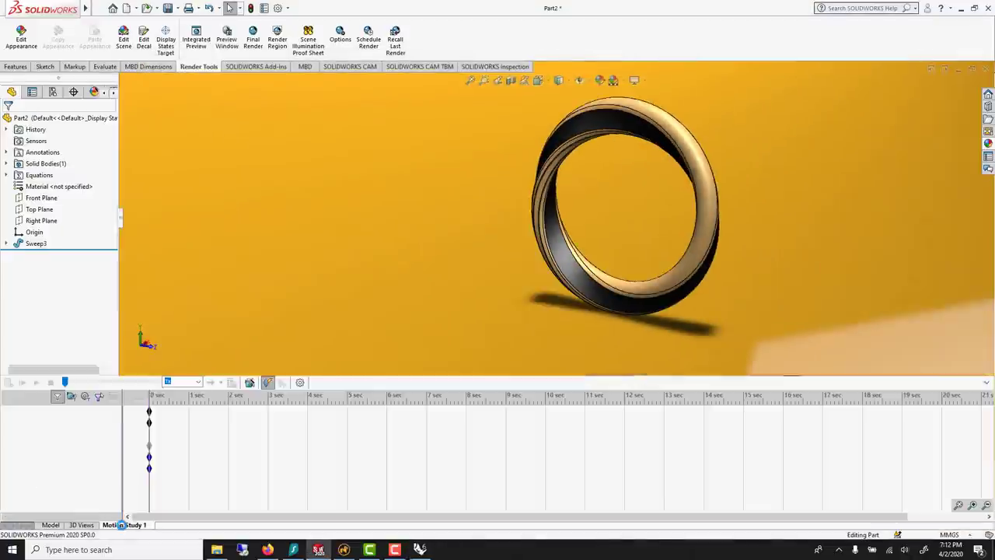
left_click(250, 382)
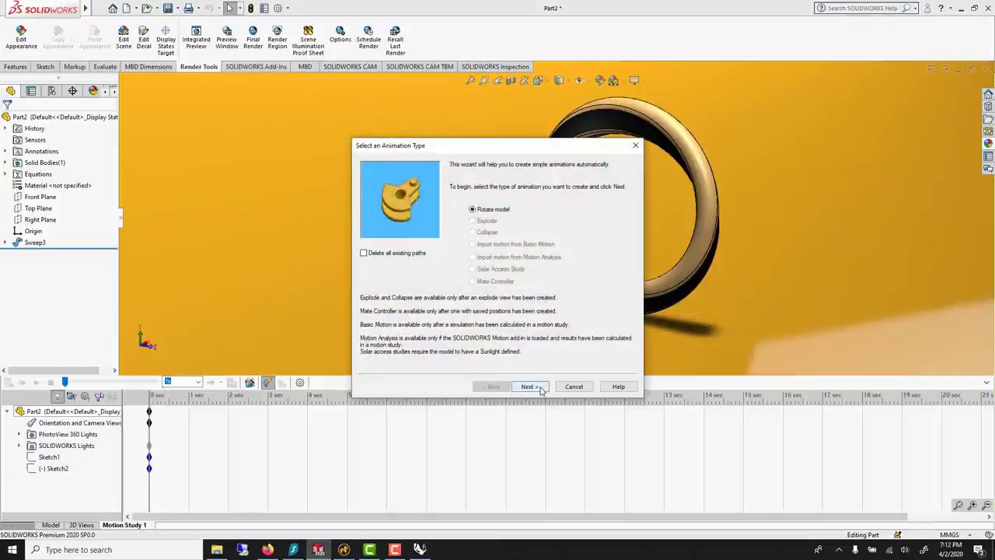
left_click(542, 392)
left_click(542, 386)
left_click(542, 387)
Step: Play the ring's rotation animation, stop it partway and return the timeline to 0 seconds
left_click(36, 383)
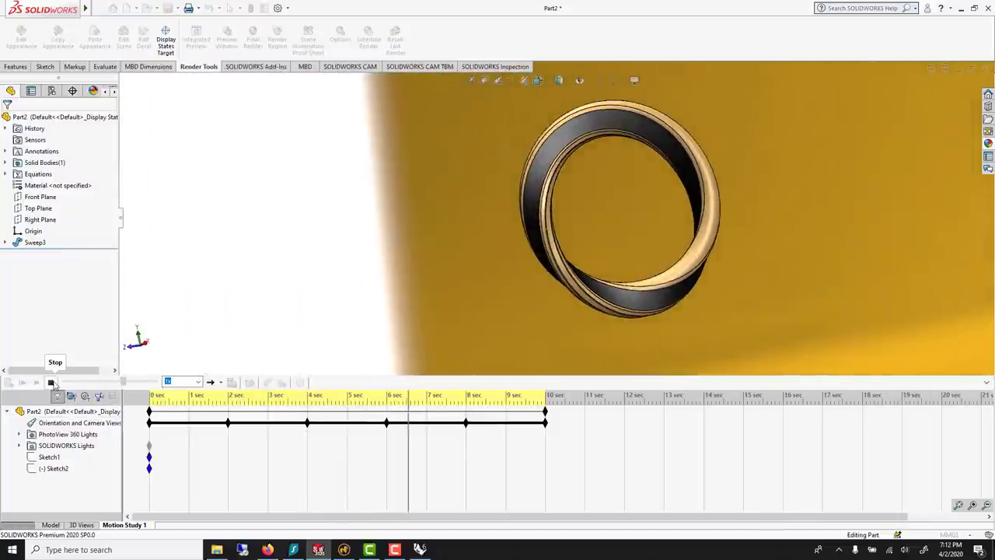
left_click(50, 383)
left_click_drag(124, 381, 56, 382)
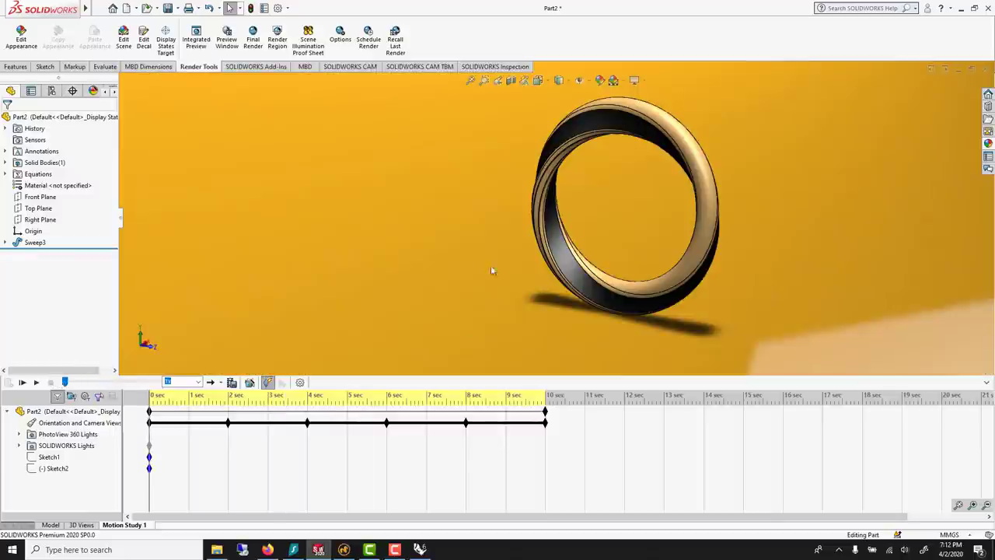
left_click(232, 388)
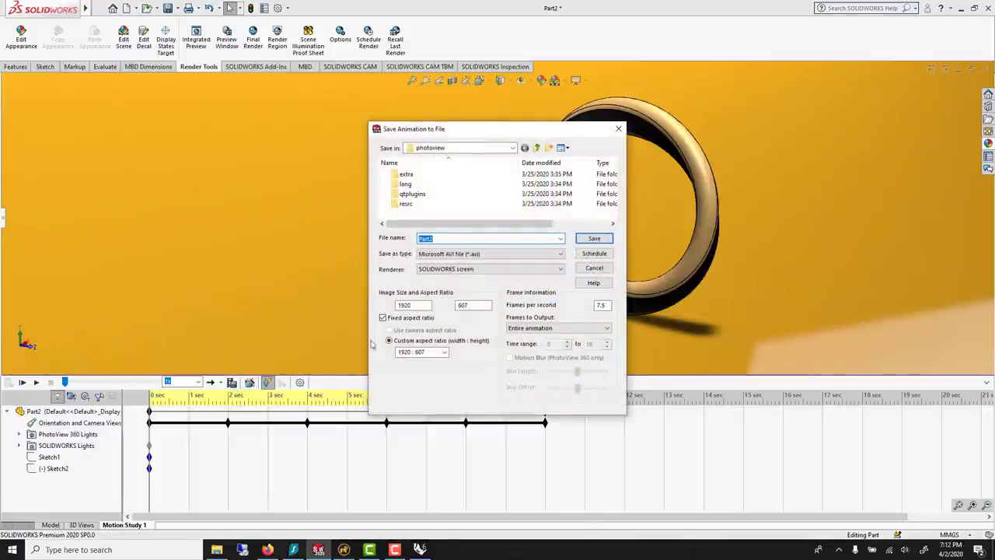
left_click(465, 269)
left_click(465, 285)
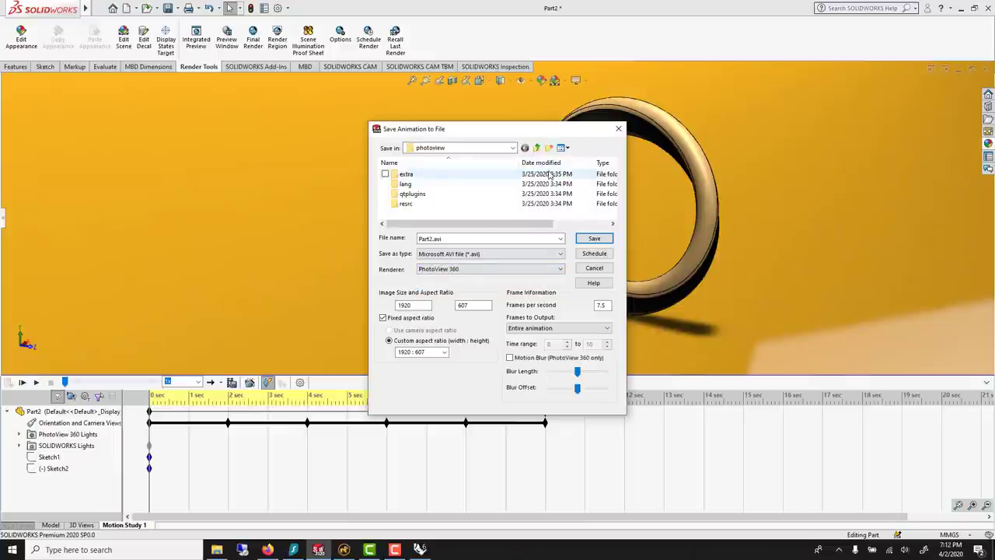
left_click(511, 255)
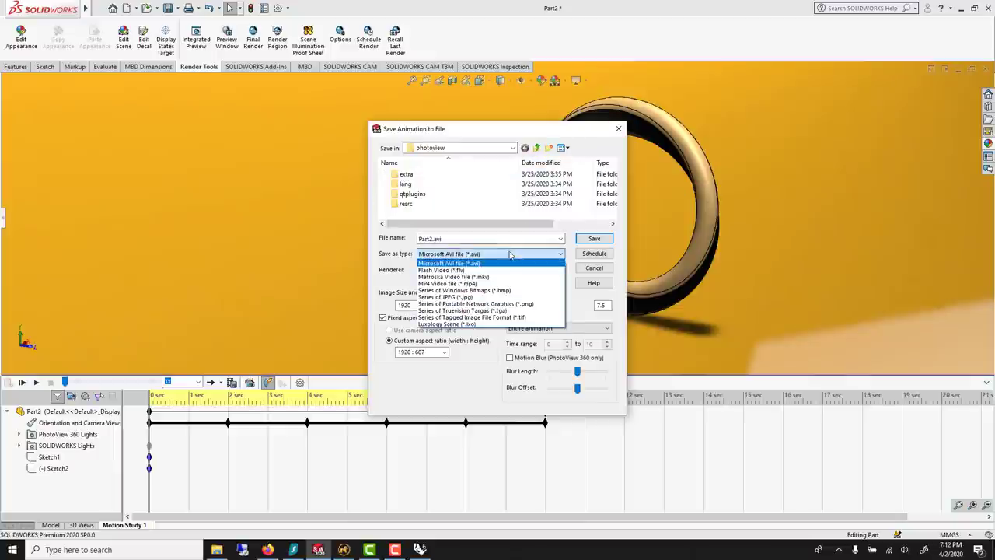
left_click(477, 325)
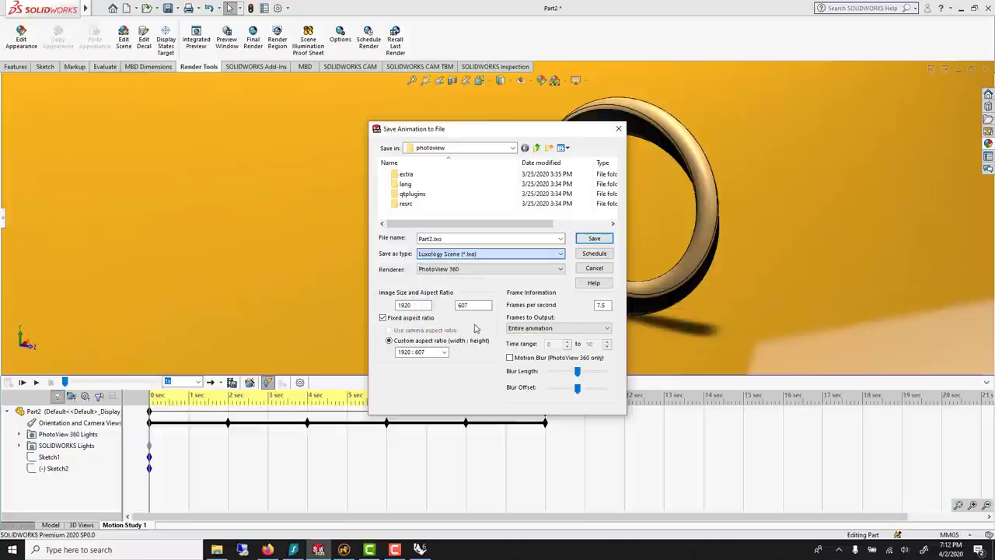
left_click_drag(416, 126, 204, 69)
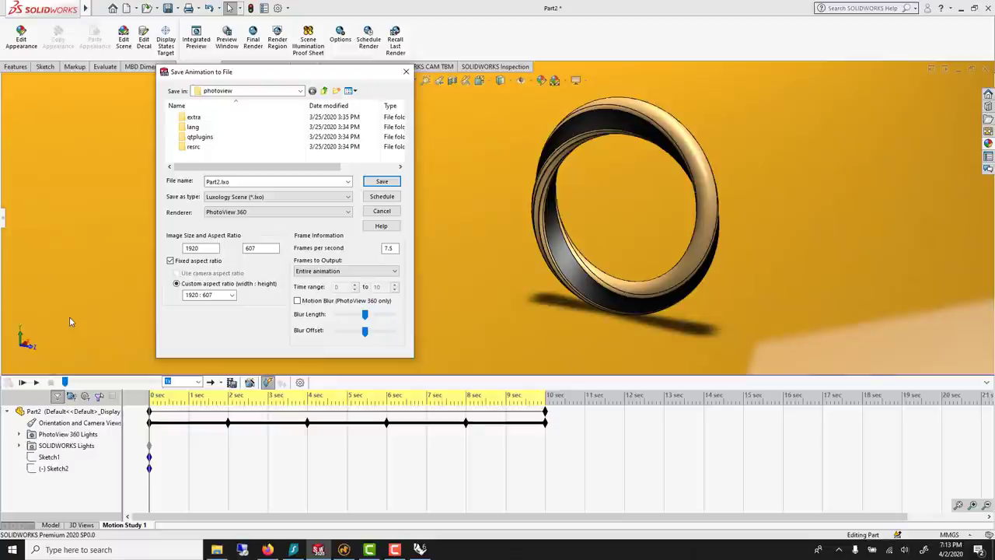
left_click(405, 70)
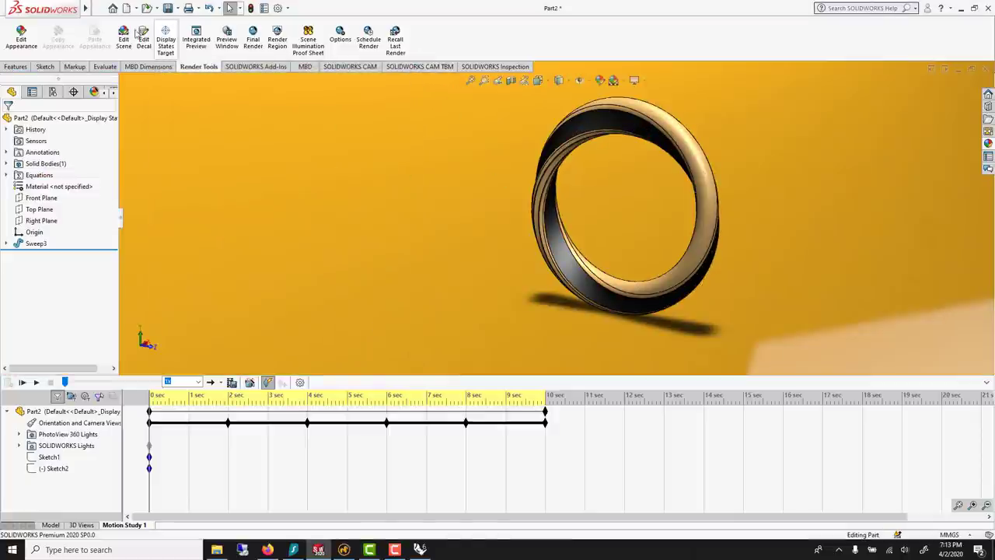
Step: Switch to Modo, check the file formats its scene loader accepts, and return to SOLIDWORKS without loading anything
left_click(99, 9)
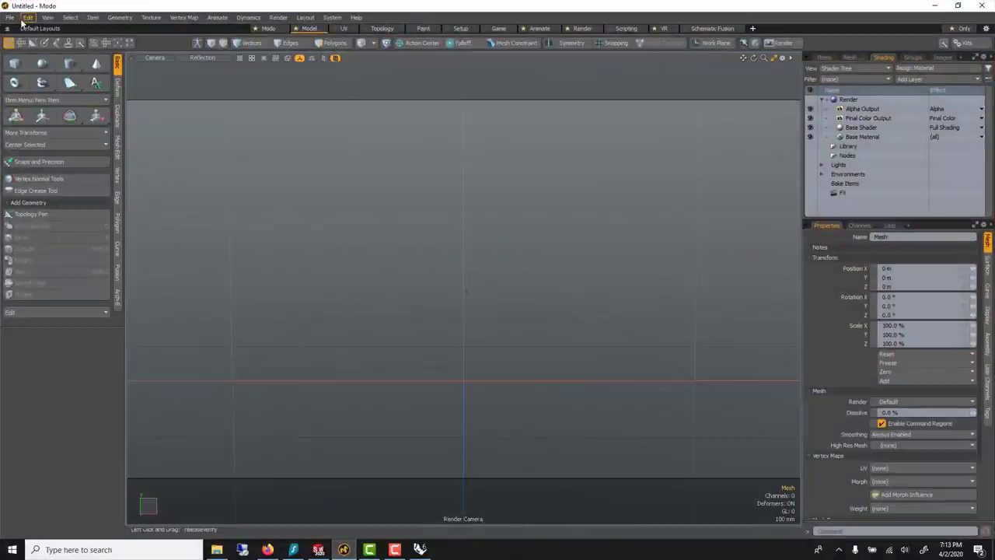
left_click(9, 17)
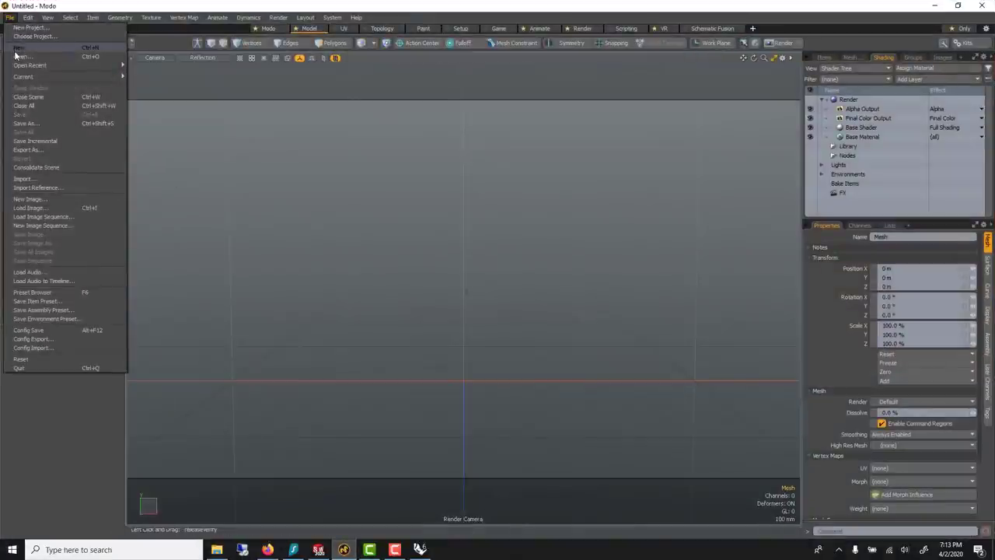
left_click(17, 56)
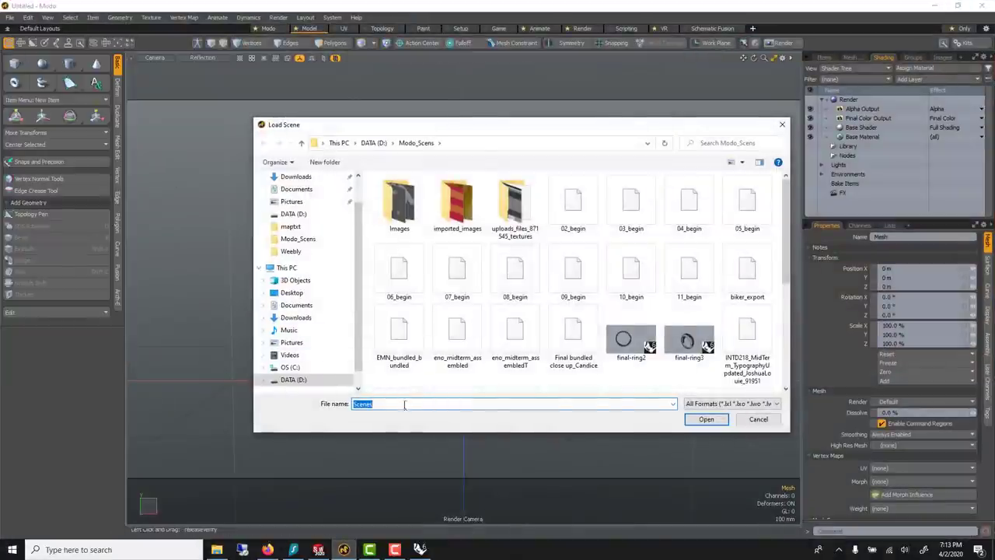
left_click(720, 404)
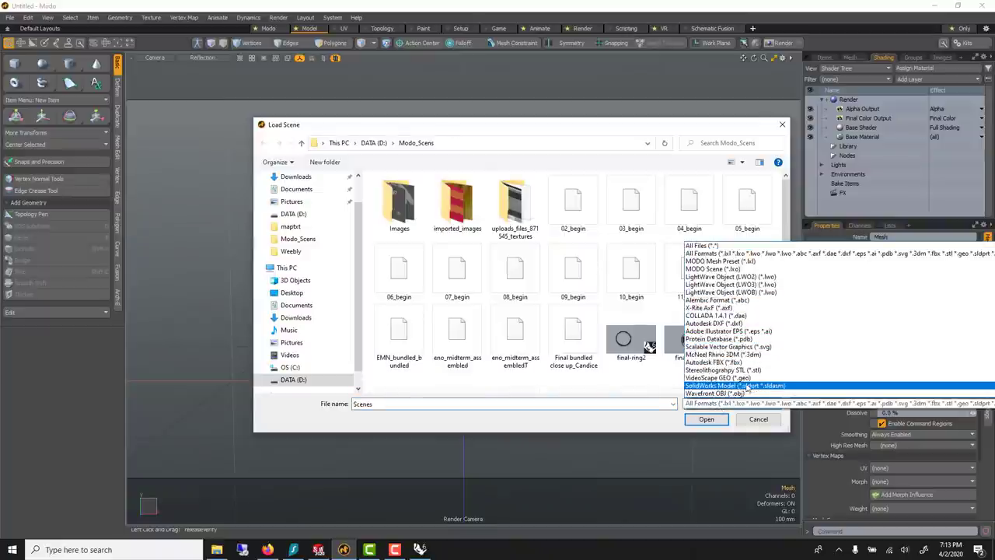
left_click(786, 116)
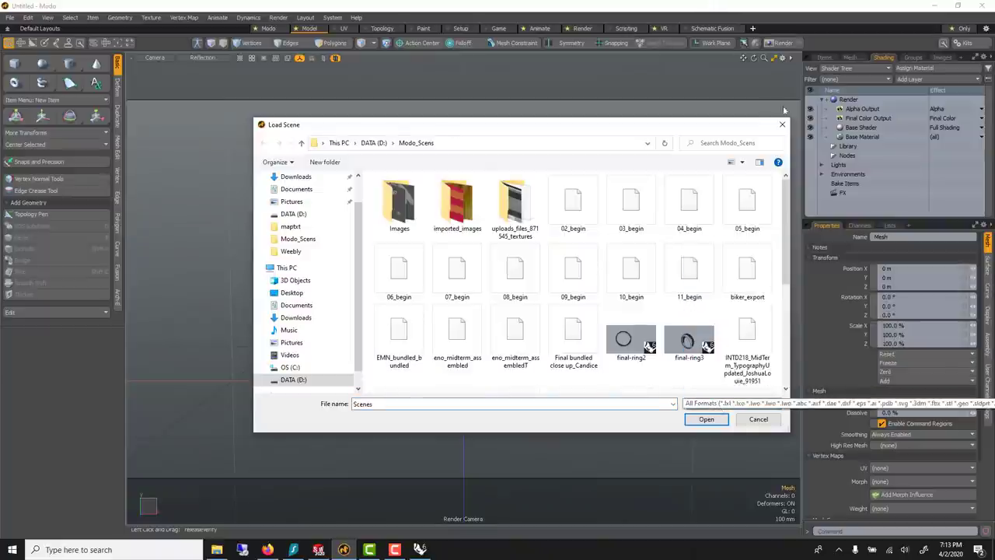
left_click(784, 124)
left_click(934, 6)
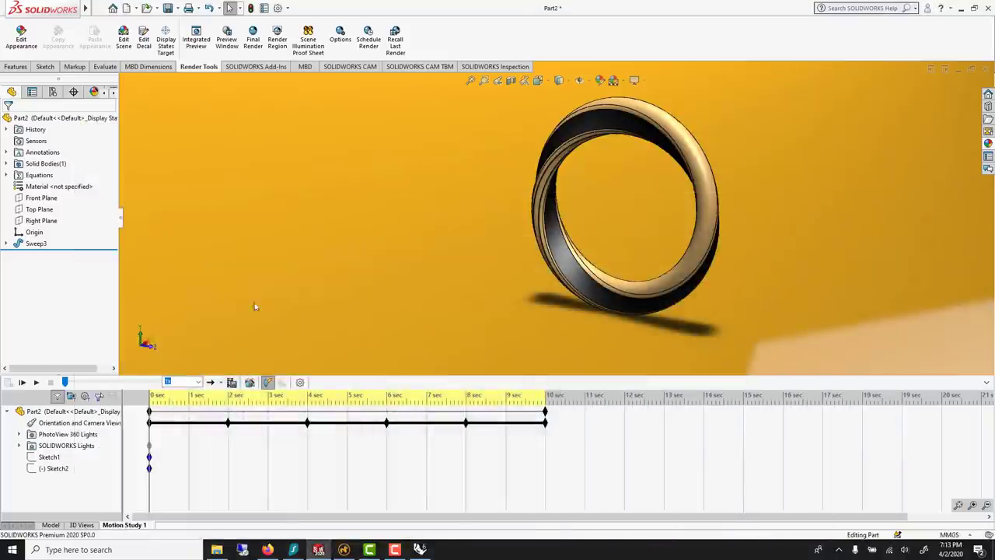
Step: Set up saving the ring animation to file with the PhotoView 360 renderer and the Luxology Scene (*.lxo) format
left_click(249, 382)
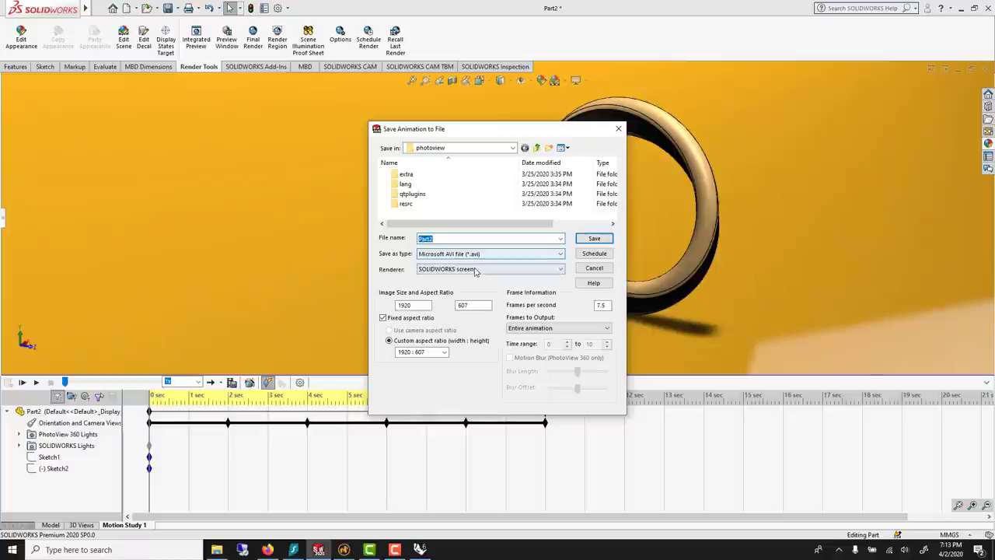
left_click(476, 269)
left_click(466, 286)
left_click(469, 254)
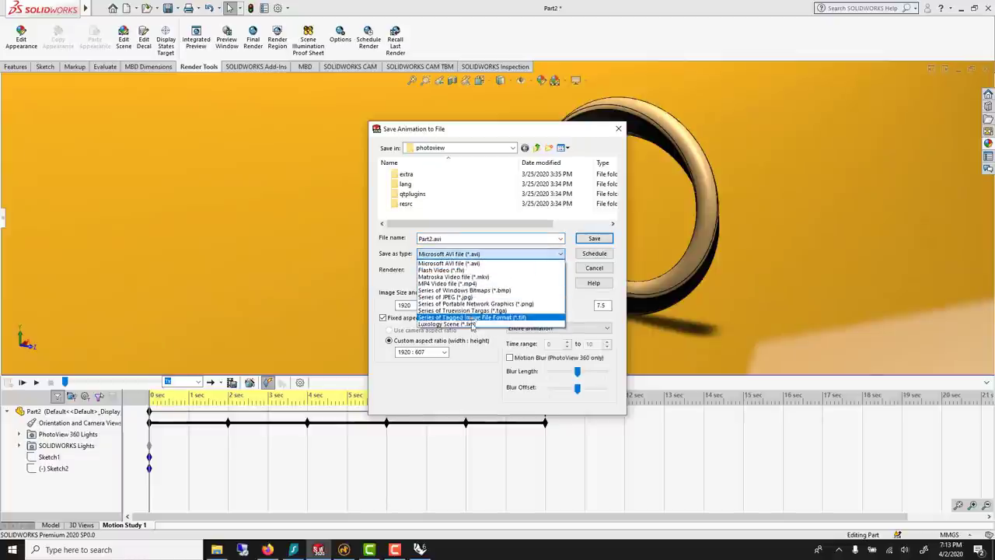
left_click(478, 327)
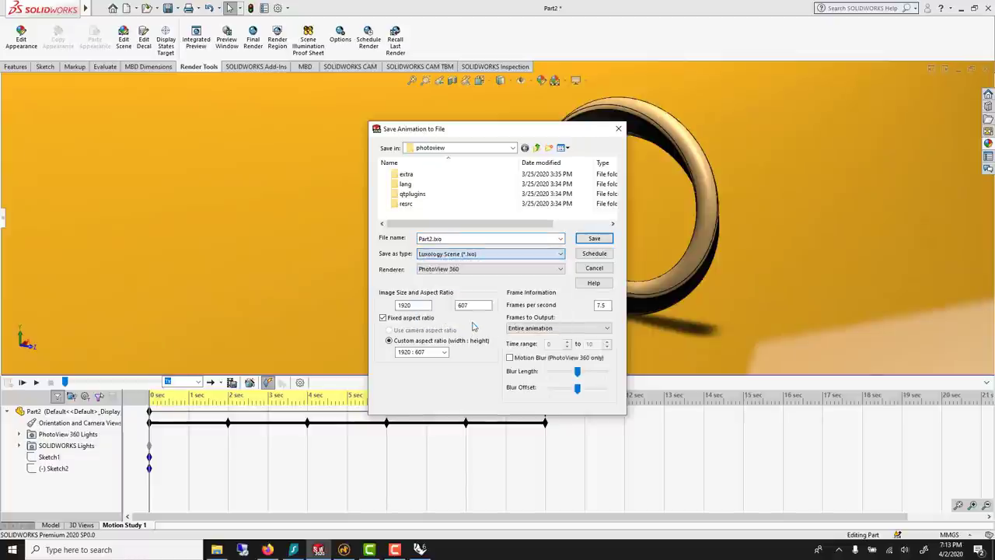
Step: Save the animation scene on the DATA (D:) drive under the name RingSW0.lxo
double_click(482, 237)
left_click(460, 147)
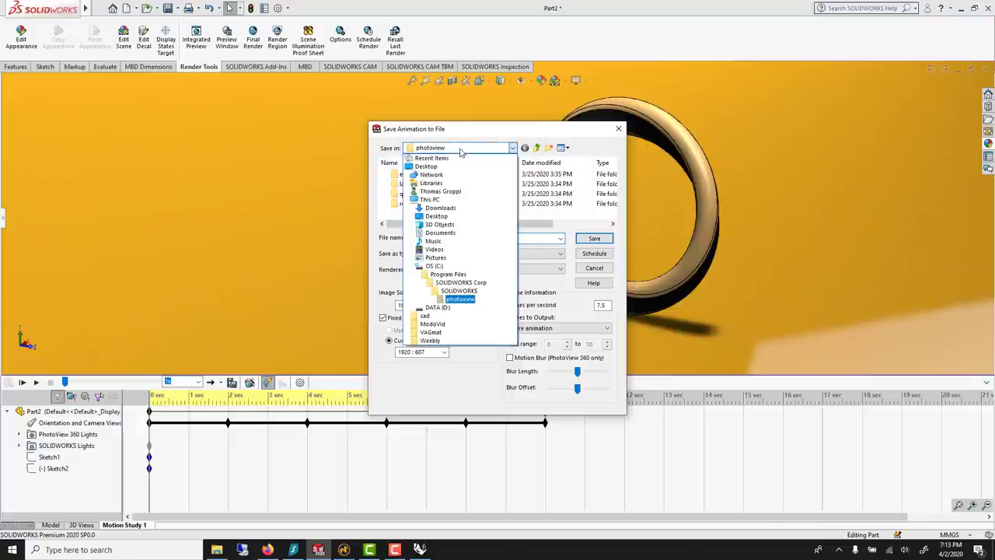
left_click(437, 307)
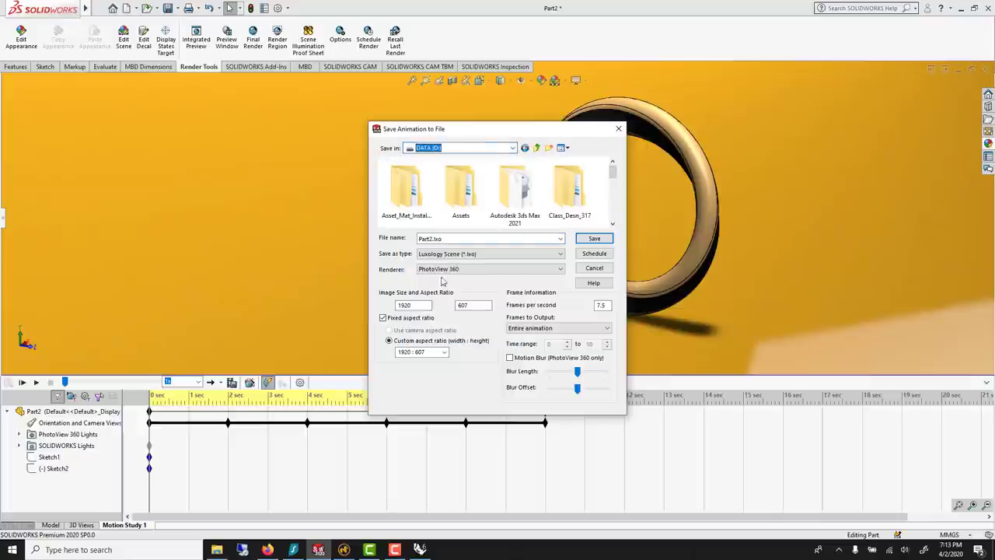
double_click(451, 239)
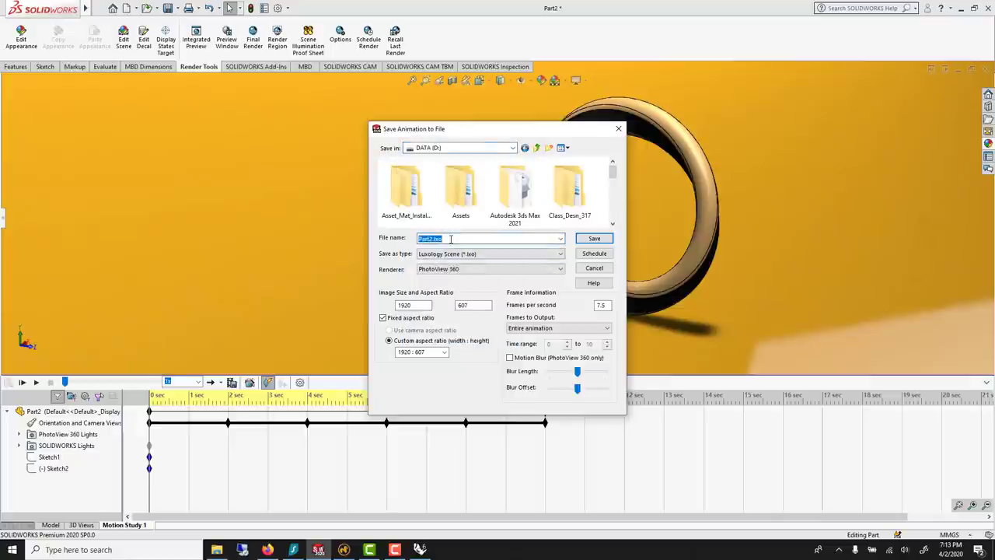
left_click(451, 239)
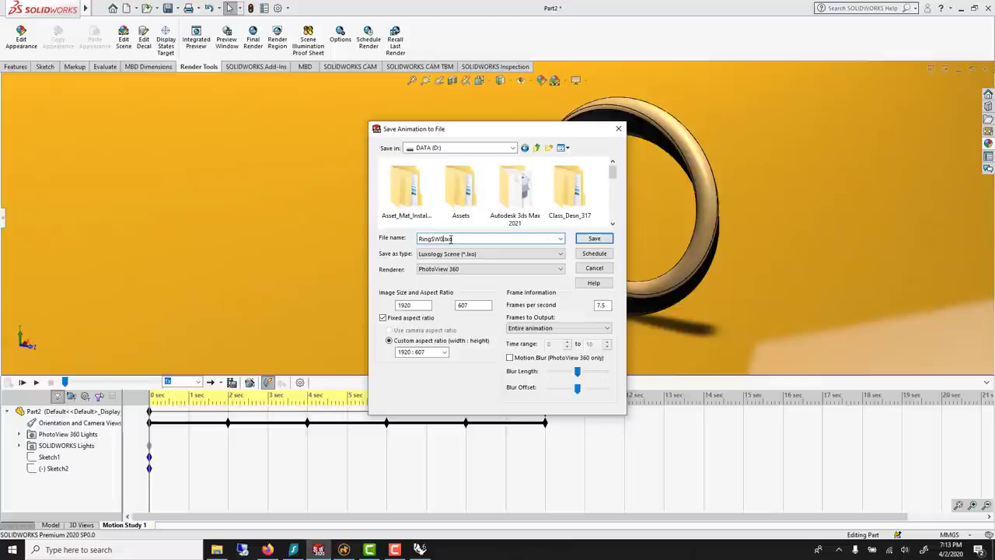
key("Return")
Step: Save the ring part on the DATA (D:) drive as the SOLIDWORKS part Part2SW
left_click(100, 7)
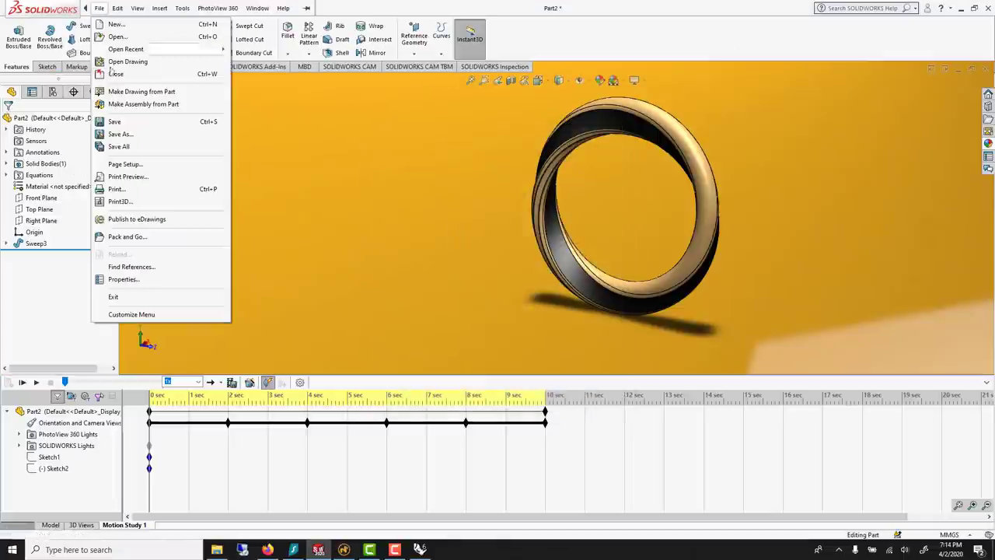
left_click(120, 133)
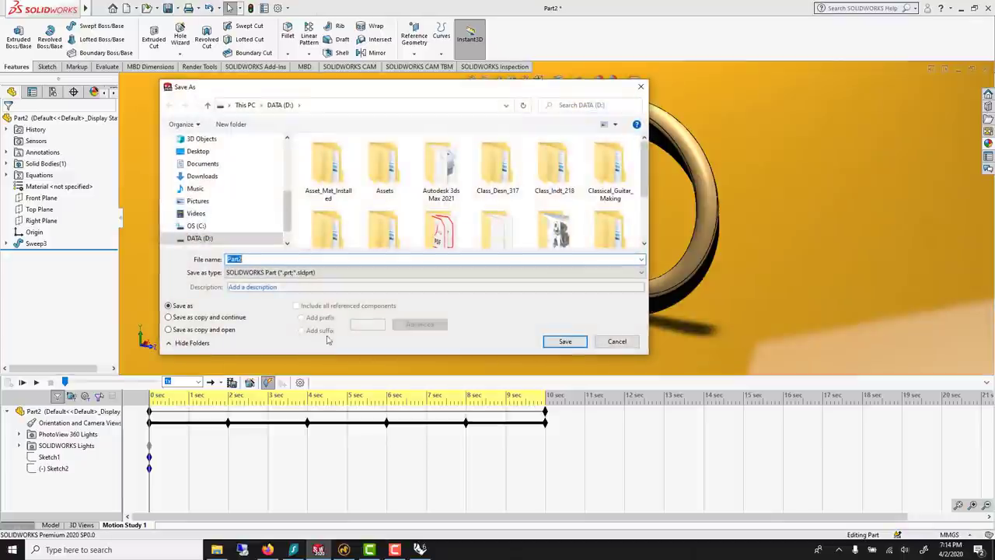
left_click(280, 260)
key("Return")
Step: Export the ring to the DATA (D:) drive as the STL file Part2SW with Fine resolution
left_click(99, 8)
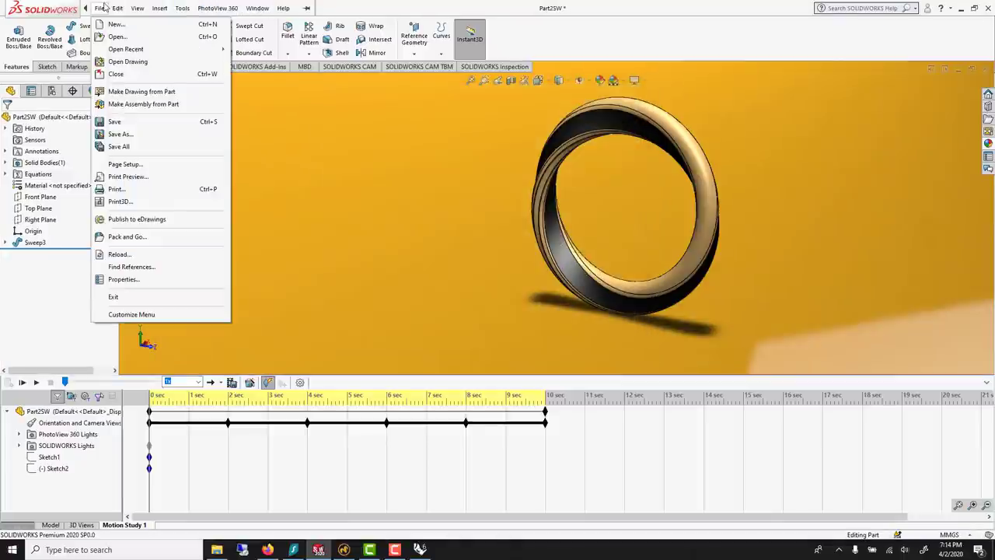
left_click(121, 135)
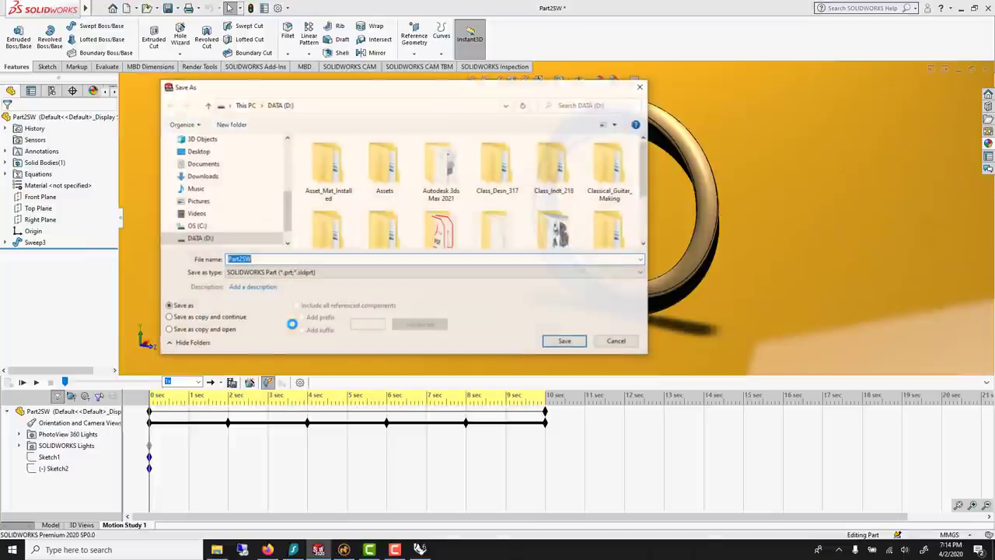
left_click(325, 273)
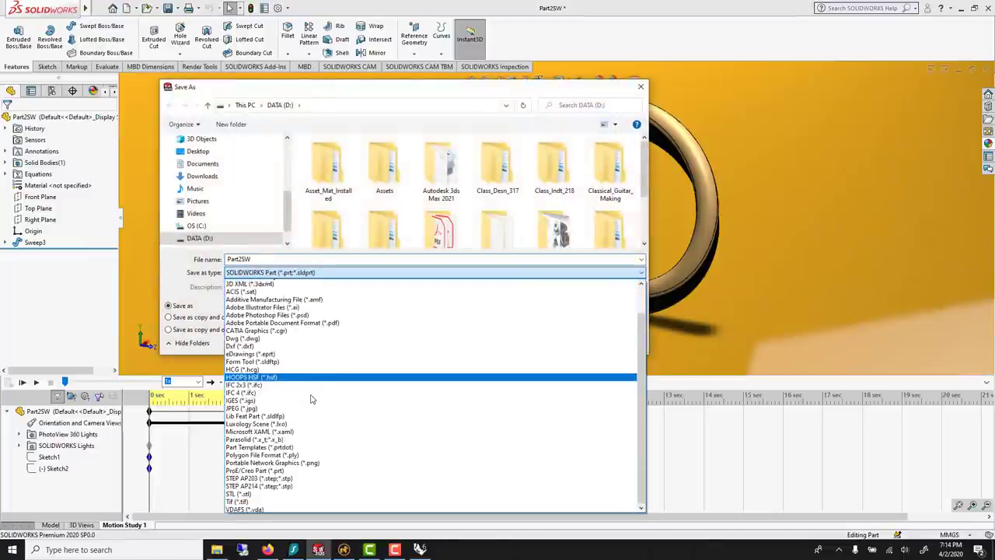
scroll(316, 398, "down", 1)
left_click(296, 486)
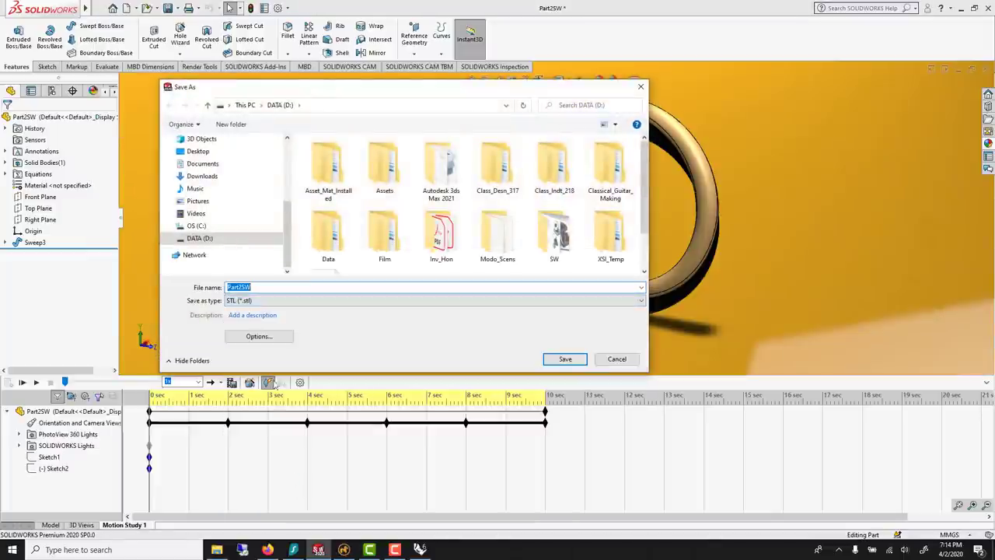
left_click(259, 288)
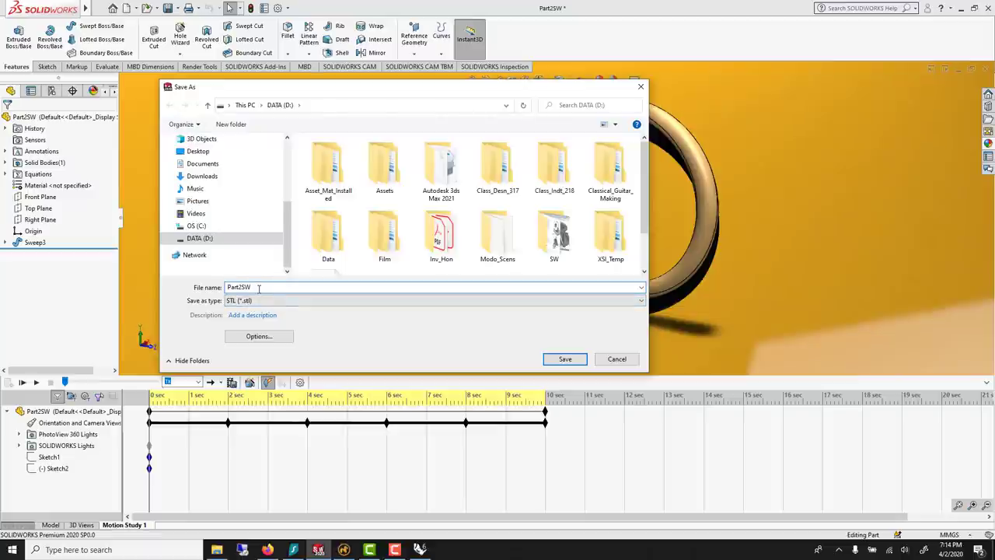
left_click(250, 337)
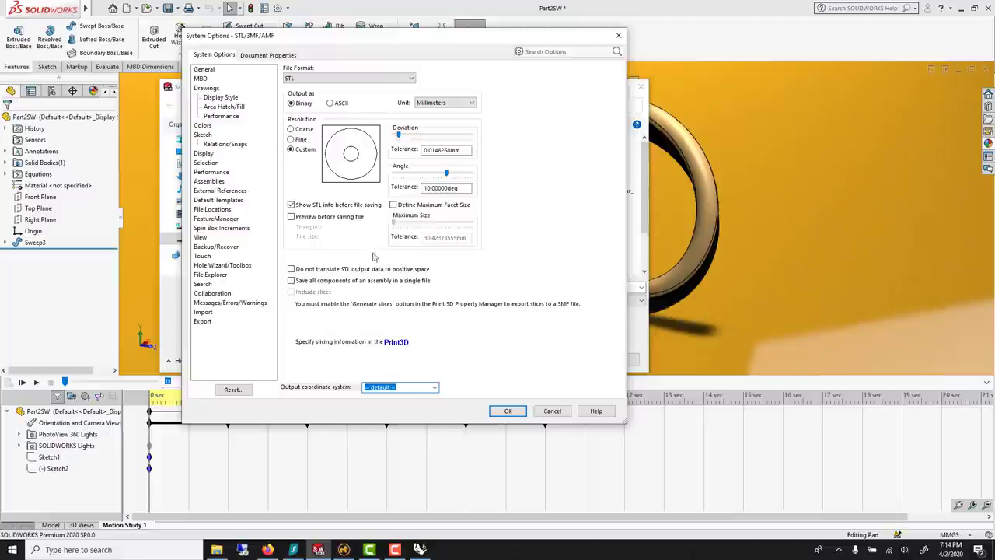
left_click(299, 140)
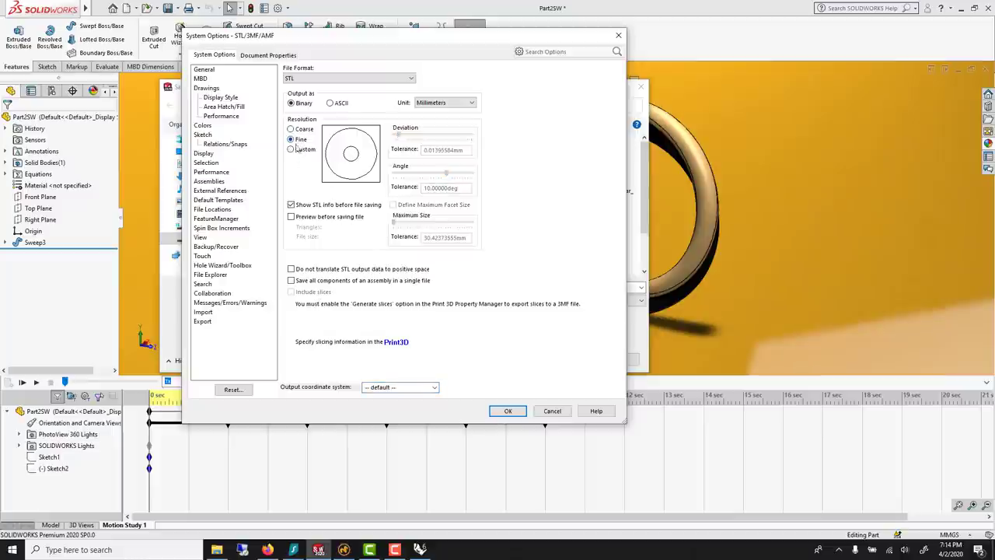
left_click(508, 412)
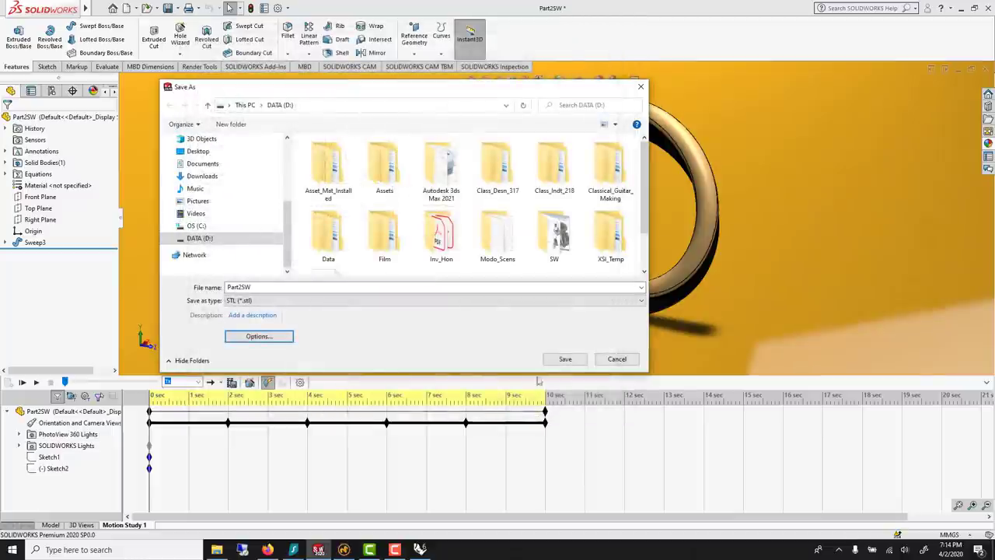
left_click(564, 358)
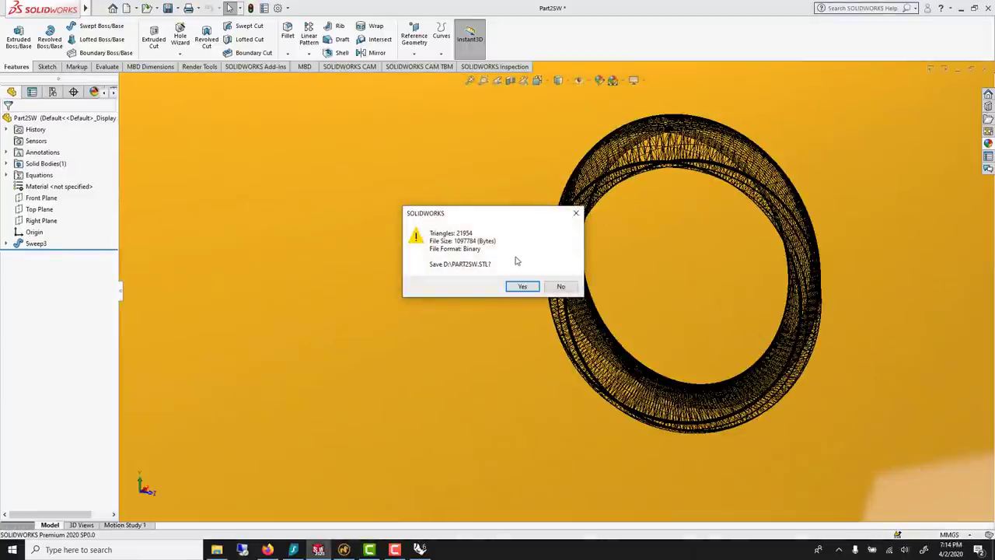
left_click(522, 286)
Step: Switch to Rhino, maximize the Perspective view, create a polygon mesh from the ring surface and delete the original surface
left_click(420, 550)
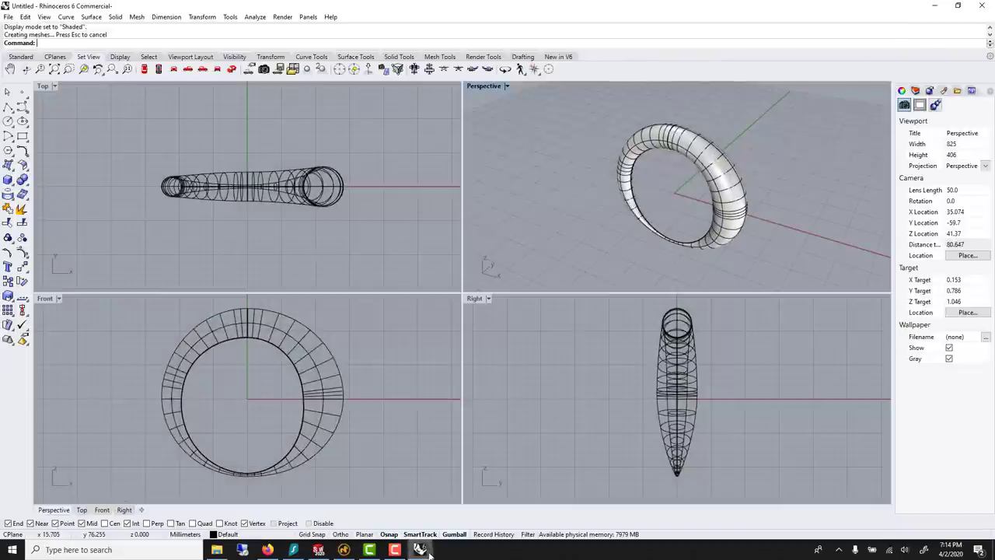
double_click(493, 87)
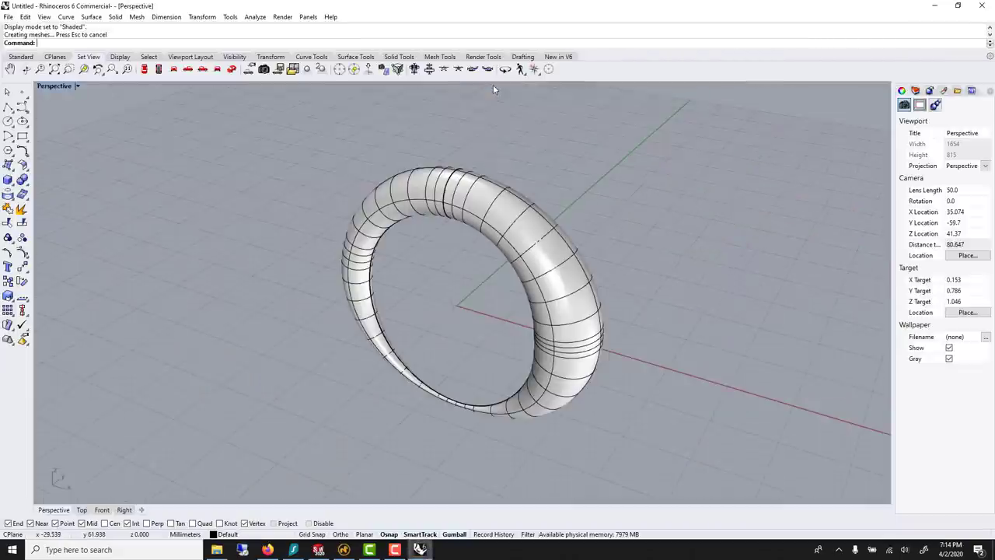
left_click(478, 201)
type("Mesh")
key("Return")
left_click(410, 286)
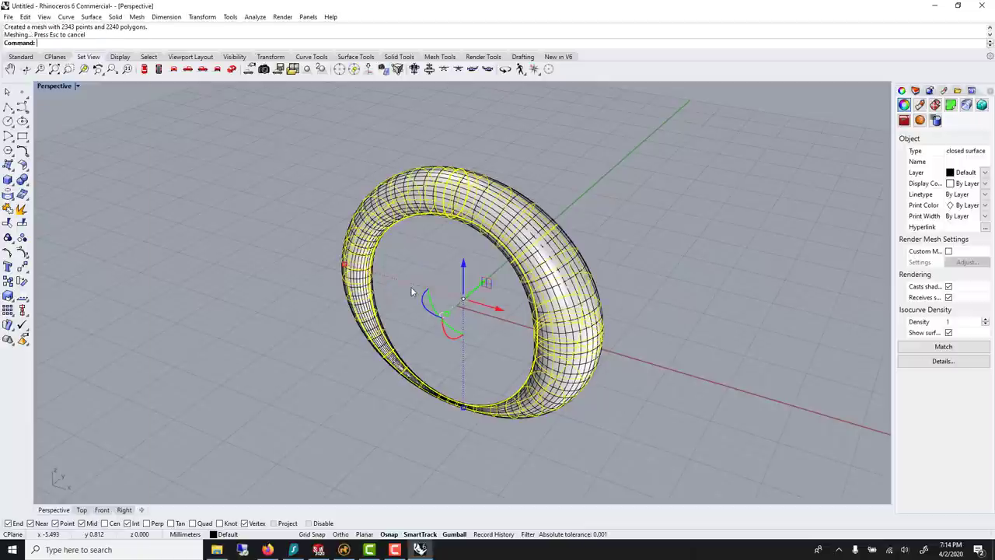
key("Delete")
scroll(459, 226, "up", 3)
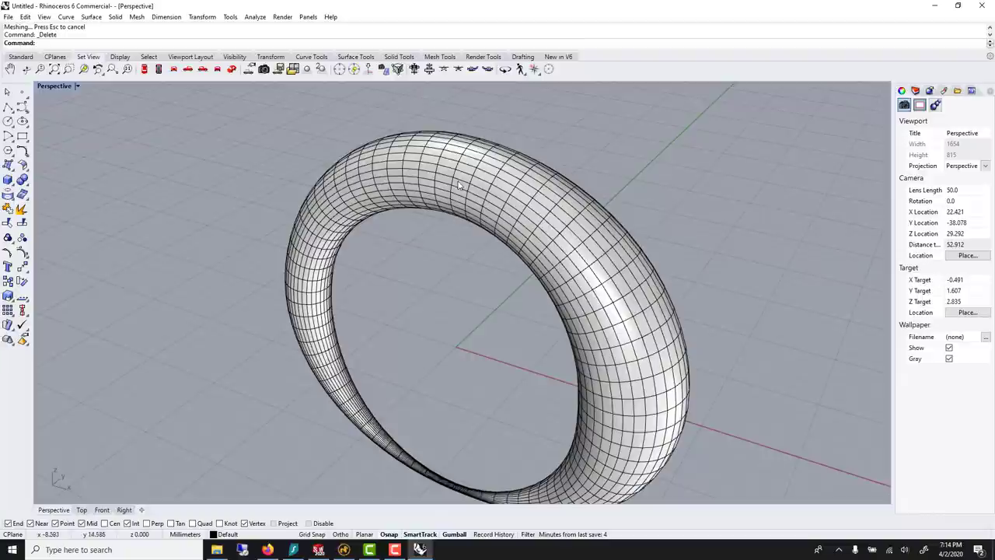
Step: Review the file formats offered for saving the Rhino model, choose Rhino 5 3D Models, and close the dialog without saving
left_click(8, 16)
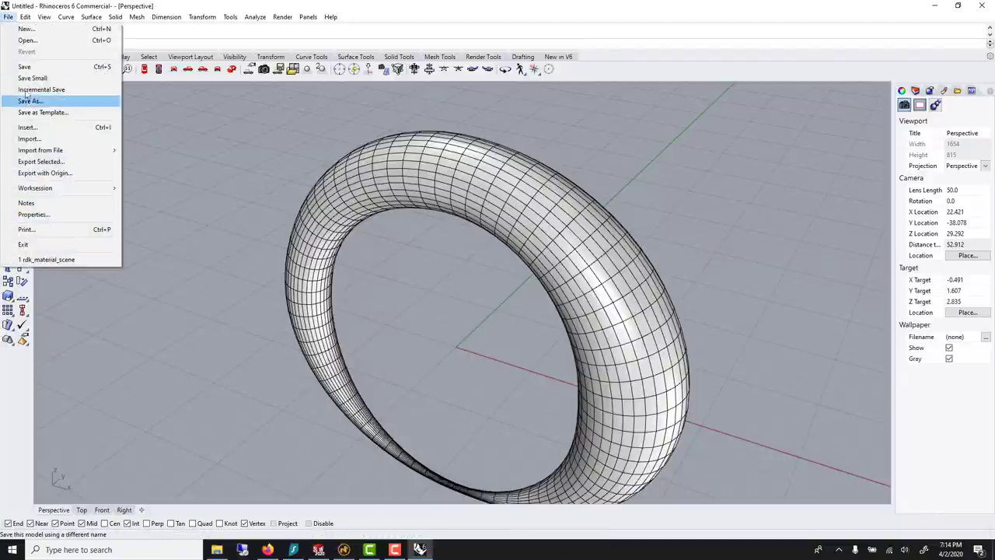
left_click(31, 98)
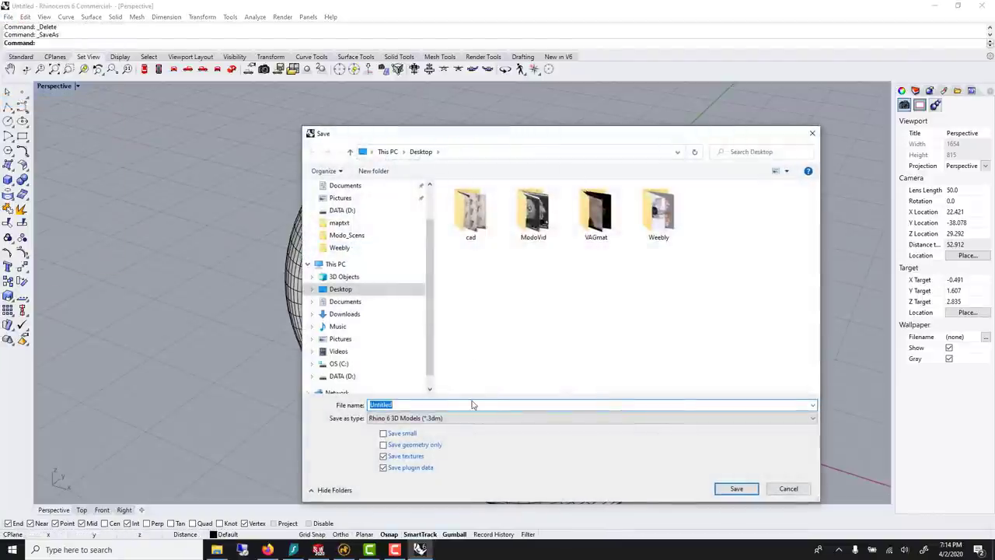
left_click(480, 419)
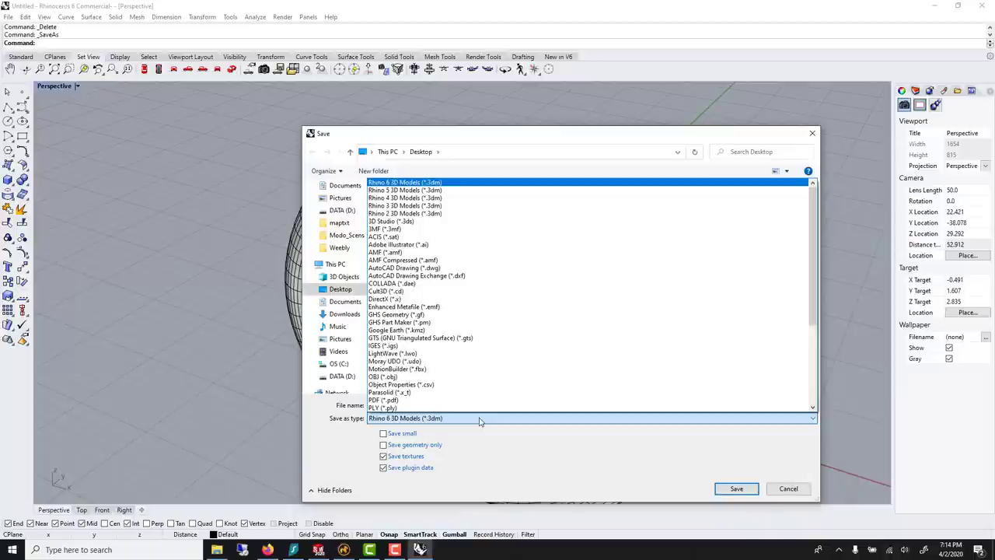
left_click(420, 190)
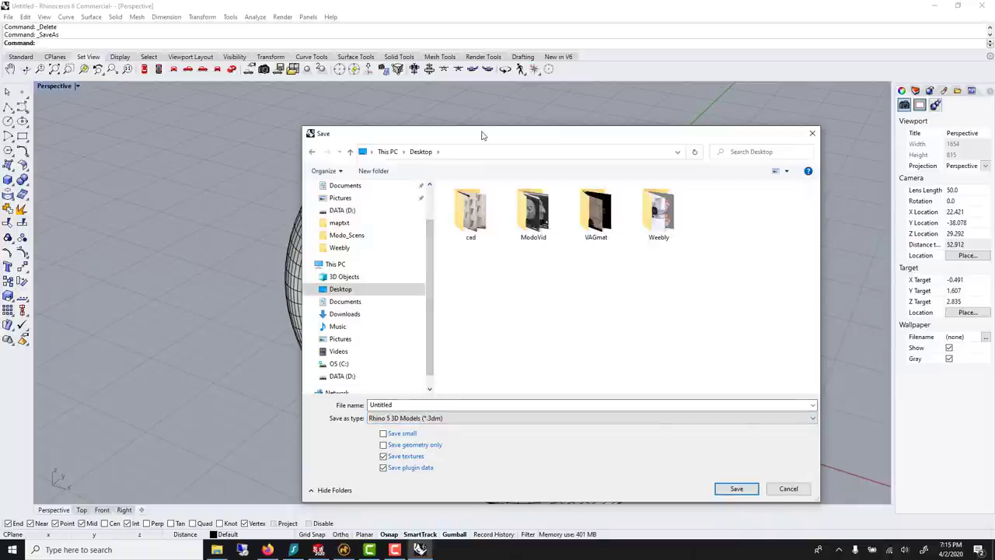
left_click_drag(481, 135, 384, 78)
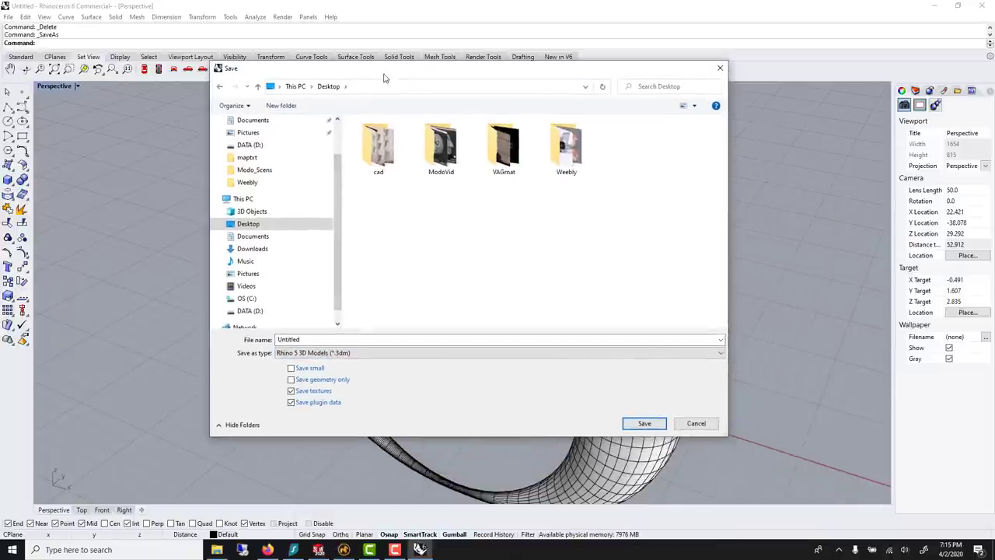
left_click(719, 71)
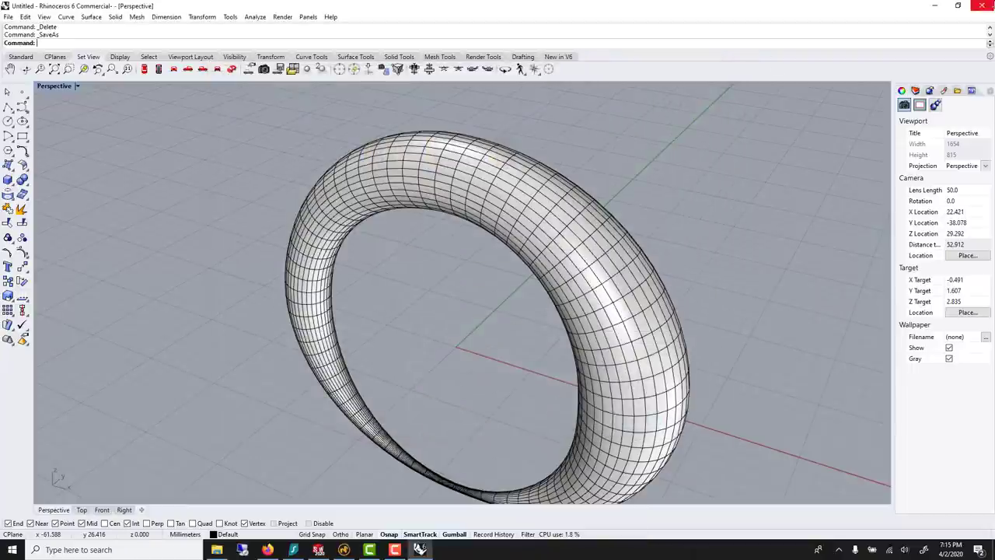
Step: Switch to Modo and open the Rhino file final-ring3 from the Modo_Scens folder
left_click(942, 6)
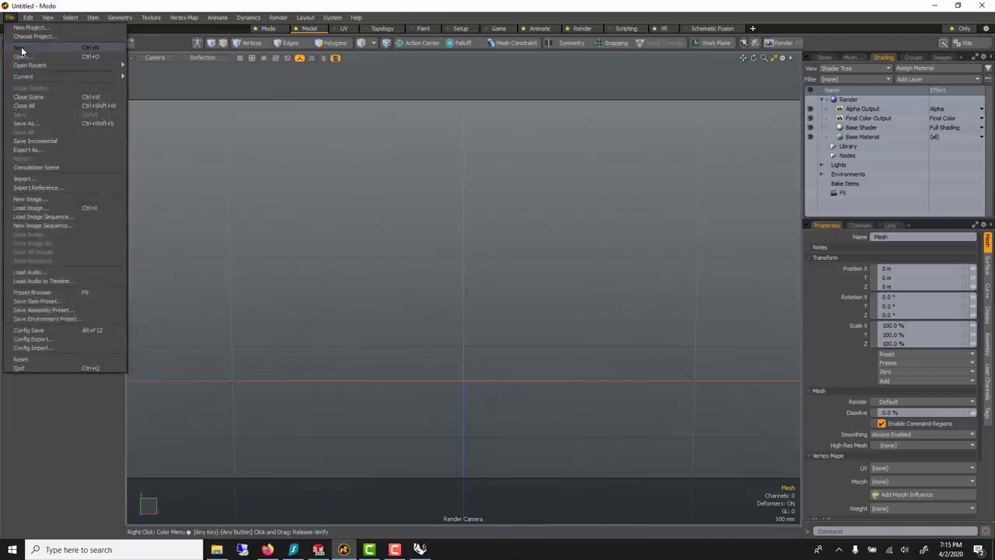
left_click(23, 56)
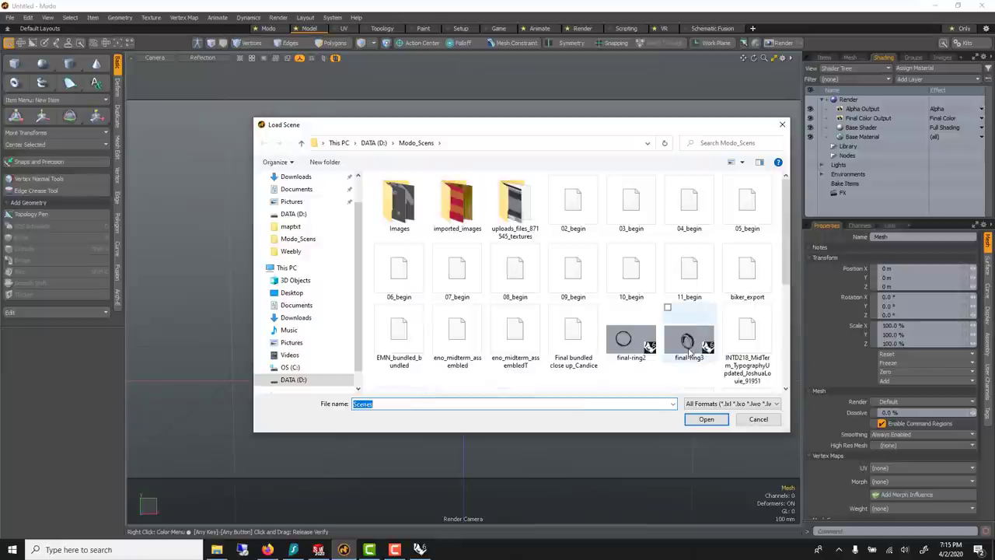
left_click(689, 346)
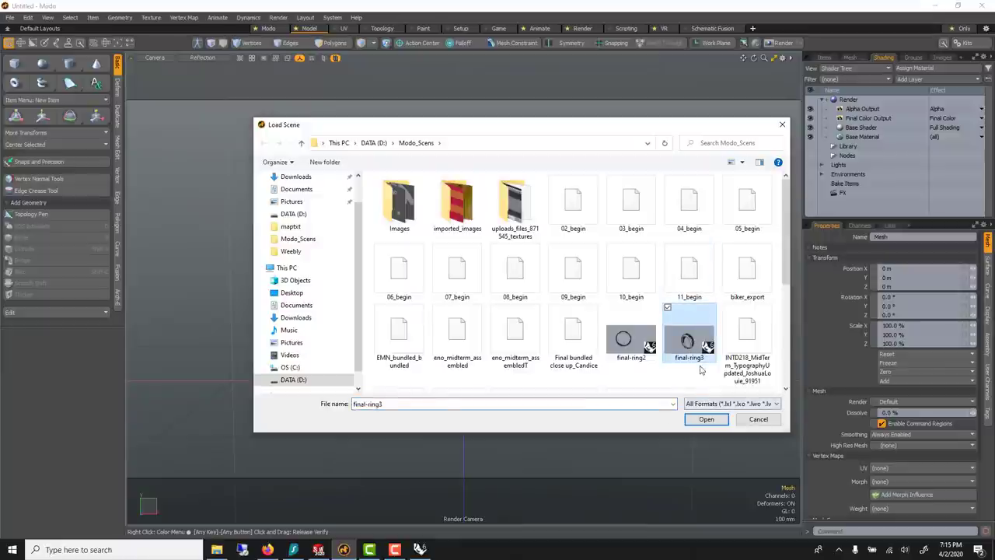
left_click(706, 420)
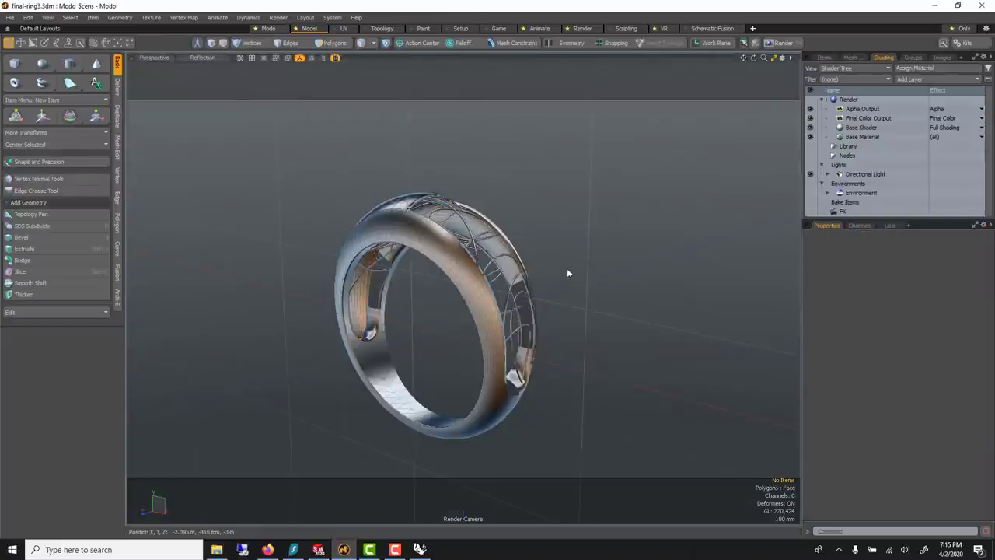
Step: Expand one of the imported ring's groups in the item list, select the mesh inside it and frame it for inspection
left_click(826, 60)
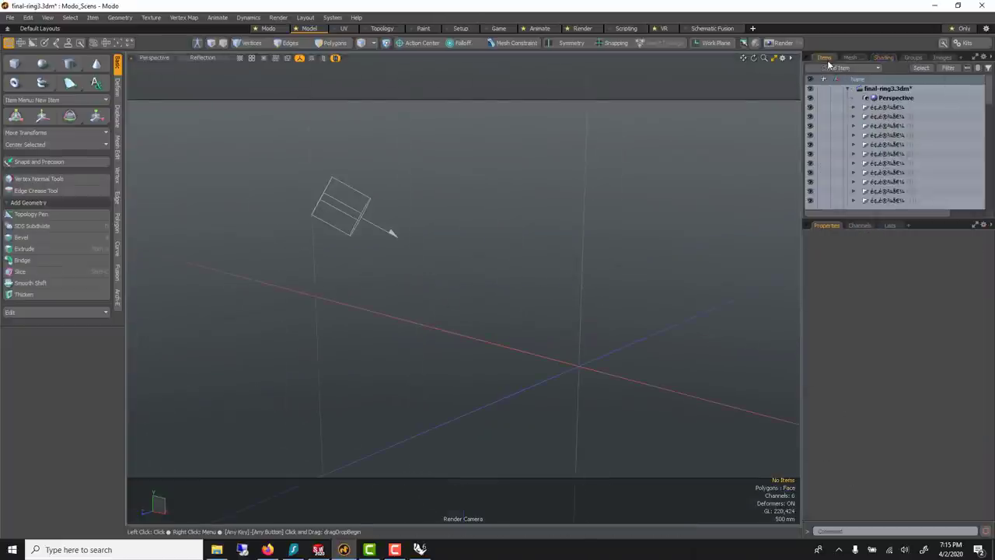
scroll(870, 143, "down", 2)
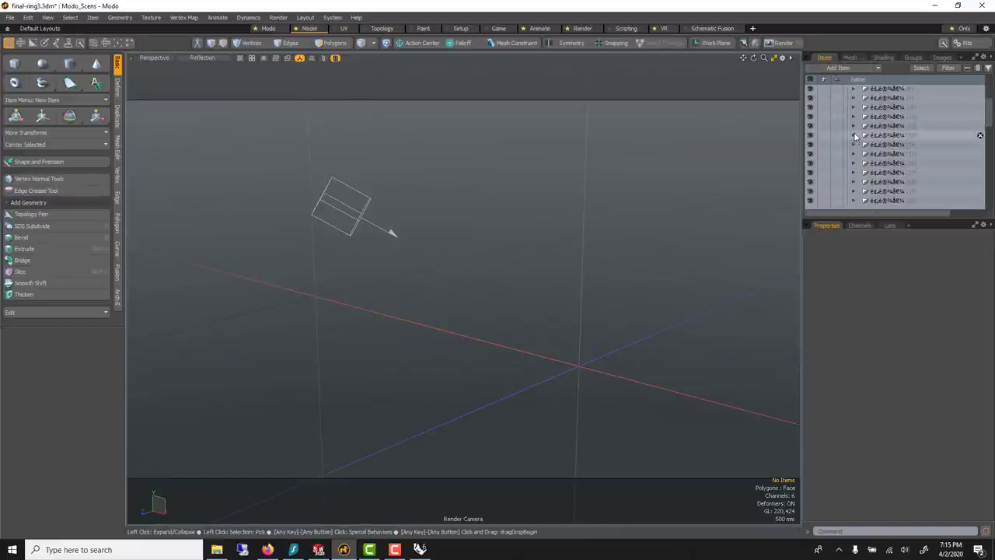
left_click(854, 135)
left_click(882, 144)
key("shift+a")
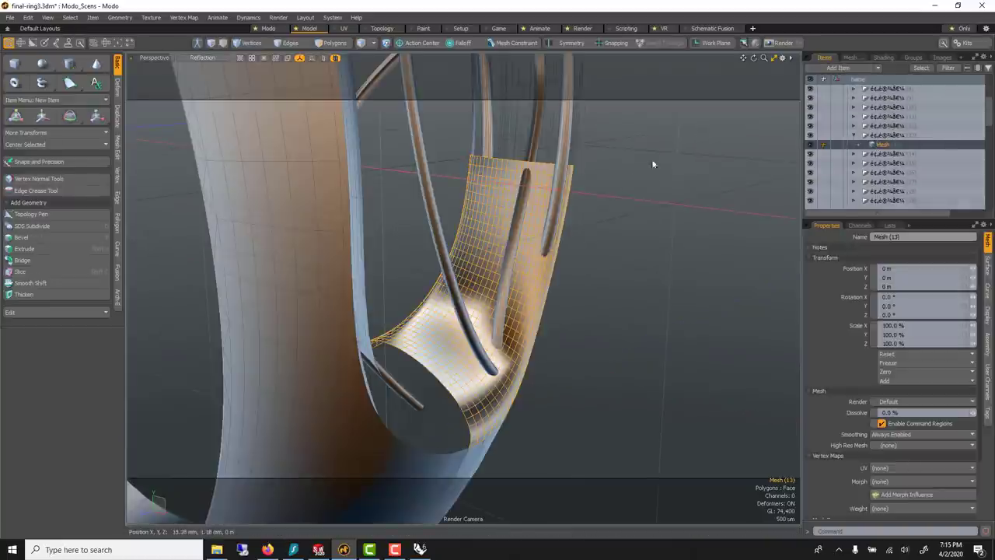
Step: Clear the mesh selection and close the final-ring3 scene without saving its changes
left_click(629, 204)
scroll(630, 205, "down", 6)
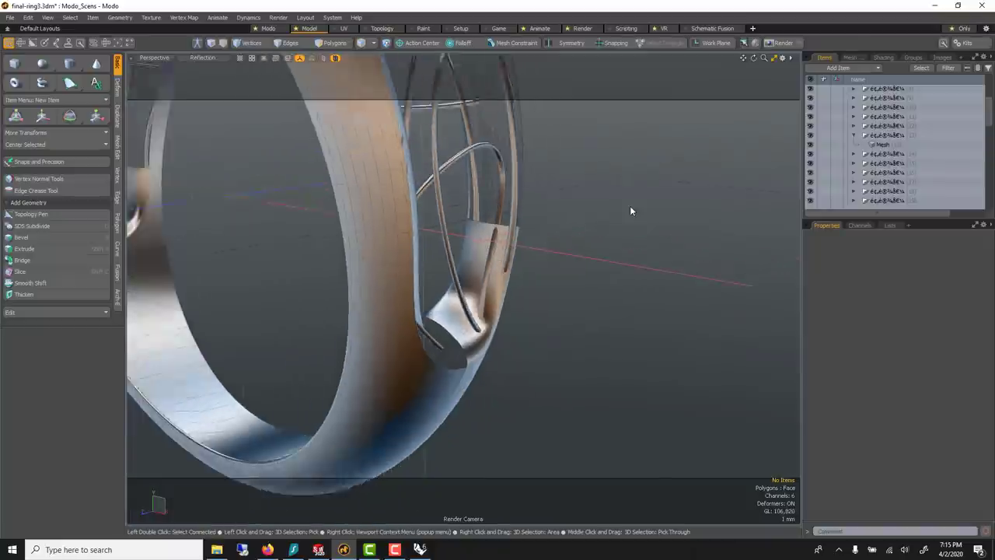
mouse_move(631, 210)
left_mouse_down("alt")
mouse_move(611, 222)
mouse_move(485, 215)
mouse_move(622, 220)
mouse_move(632, 204)
left_mouse_up("alt")
left_click(676, 281)
left_click(672, 246)
left_click(733, 189)
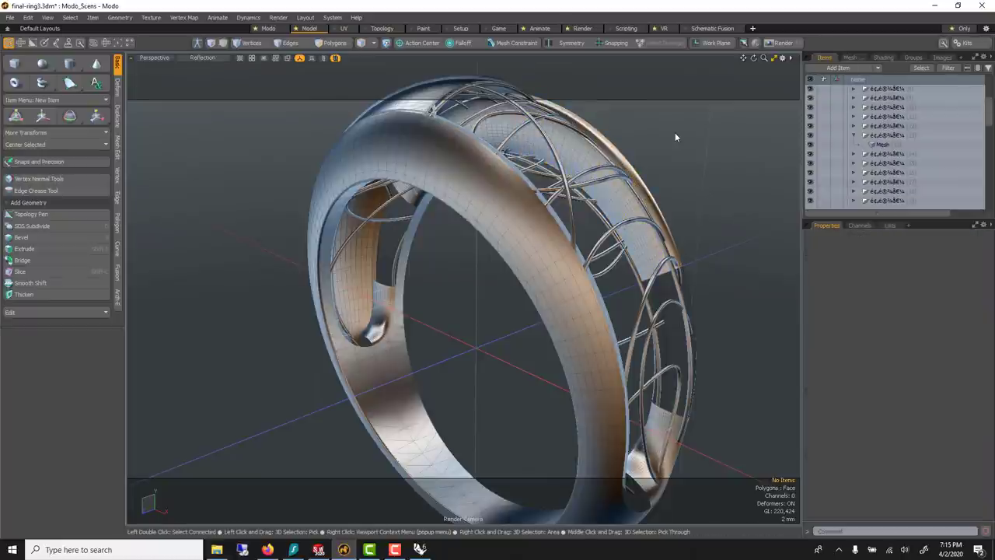
key("ctrl+w")
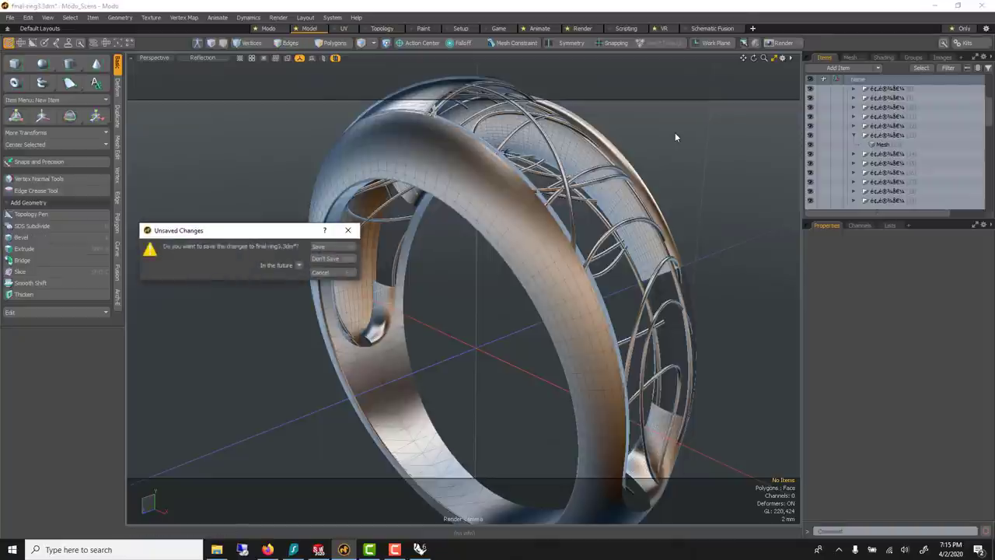
left_click(314, 259)
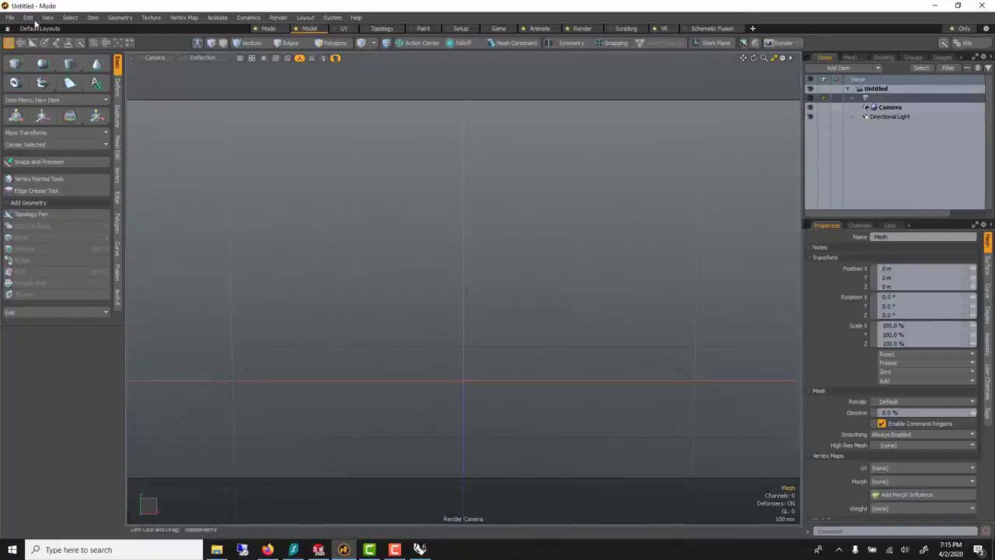
Step: Try to load the SOLIDWORKS part RingSW from the DATA (D:) drive and delete its imported RingSW.SLDPRT item
left_click(9, 18)
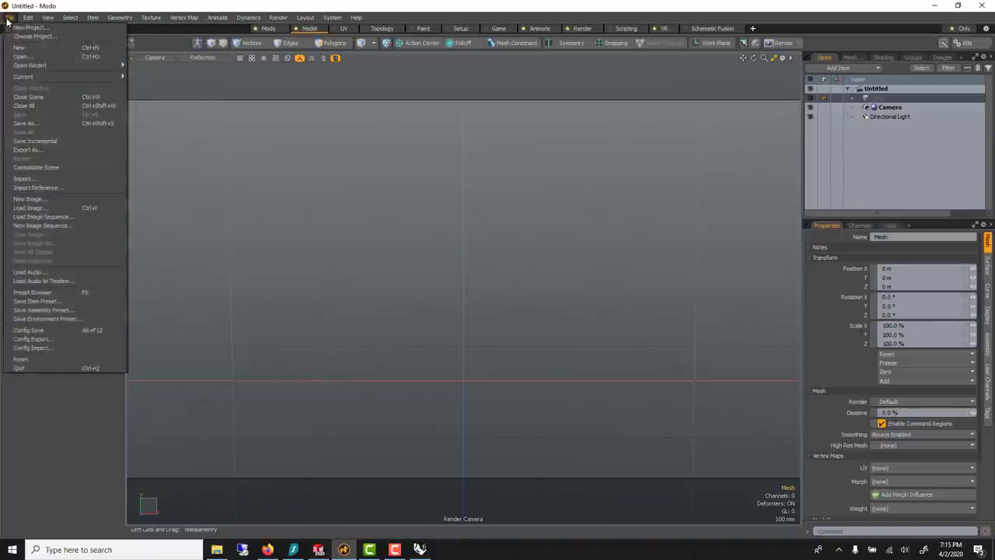
left_click(21, 57)
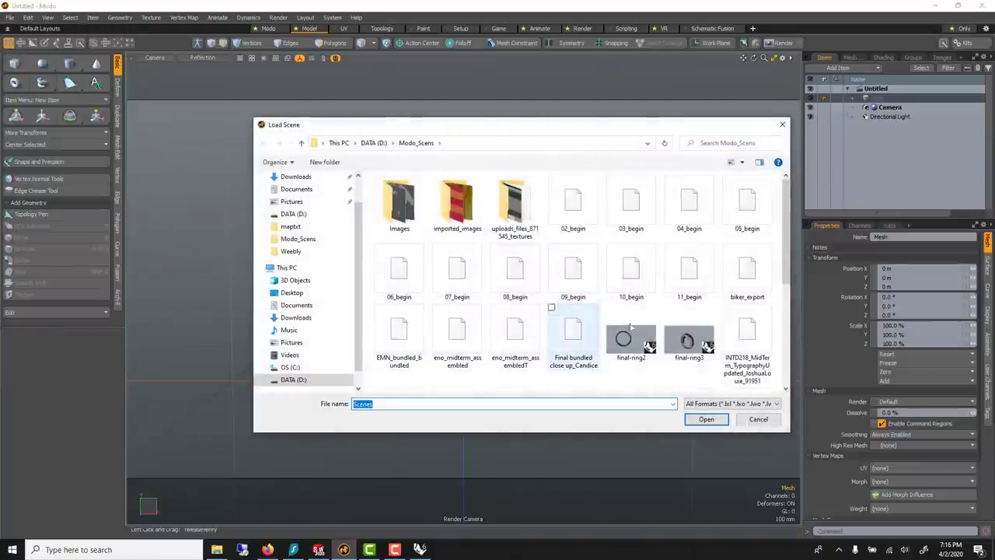
left_click(632, 342)
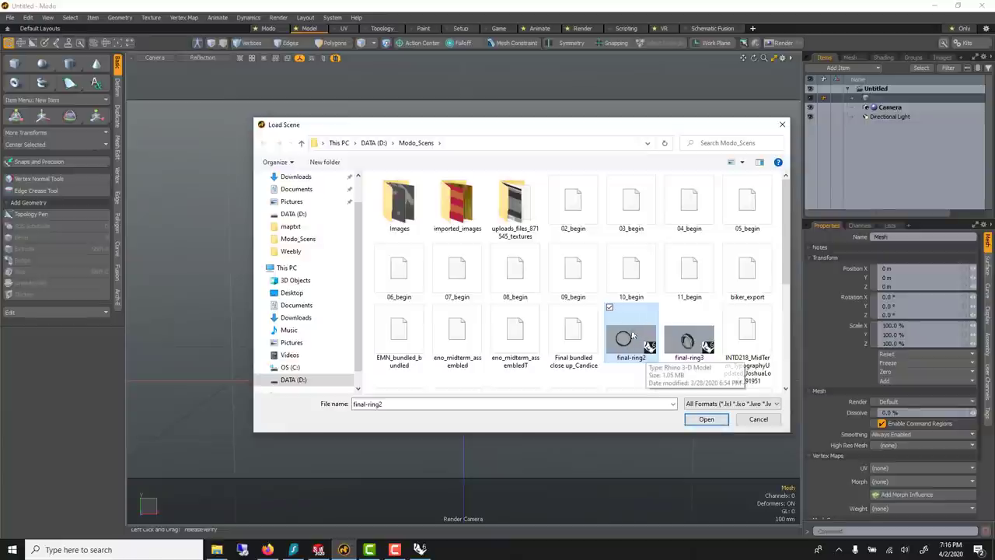
left_click(374, 144)
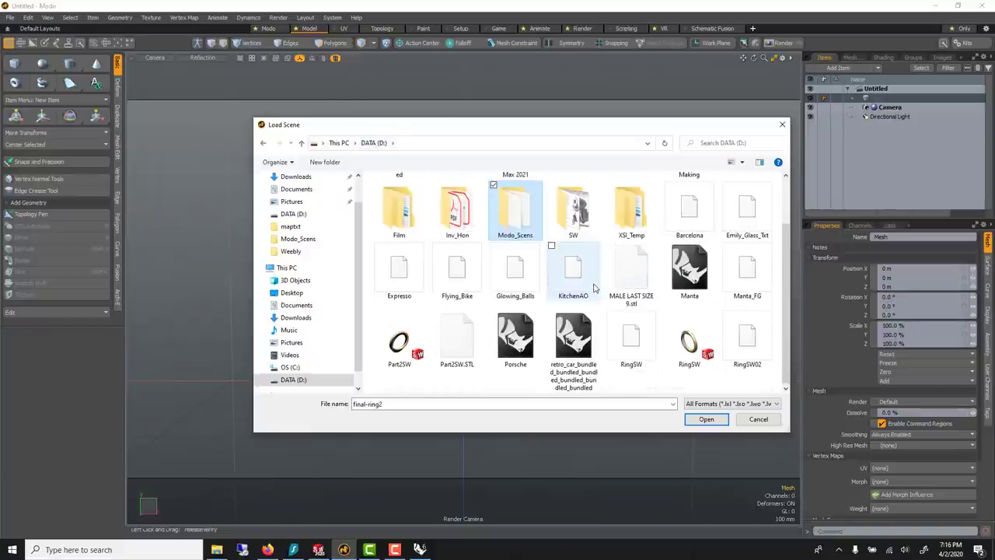
left_click(690, 348)
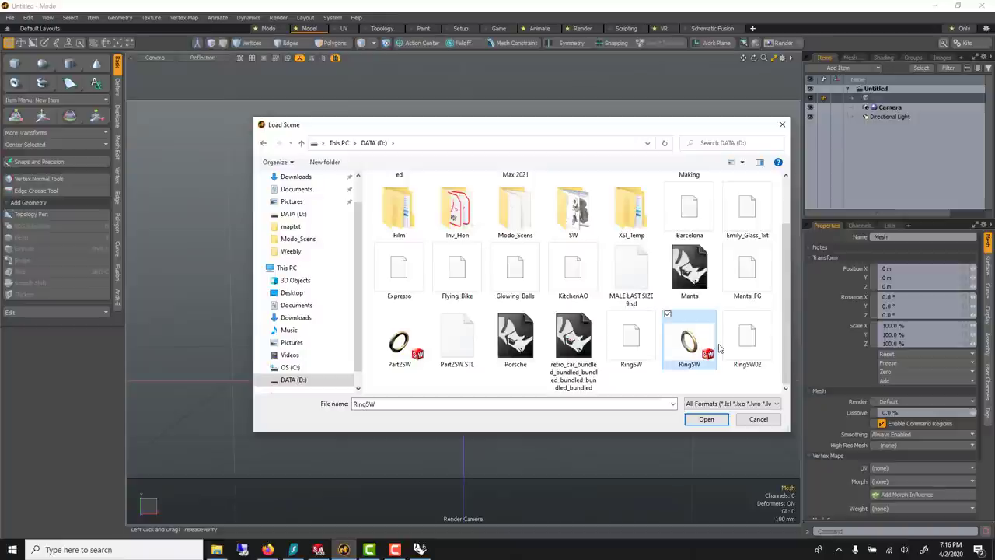
left_click(706, 420)
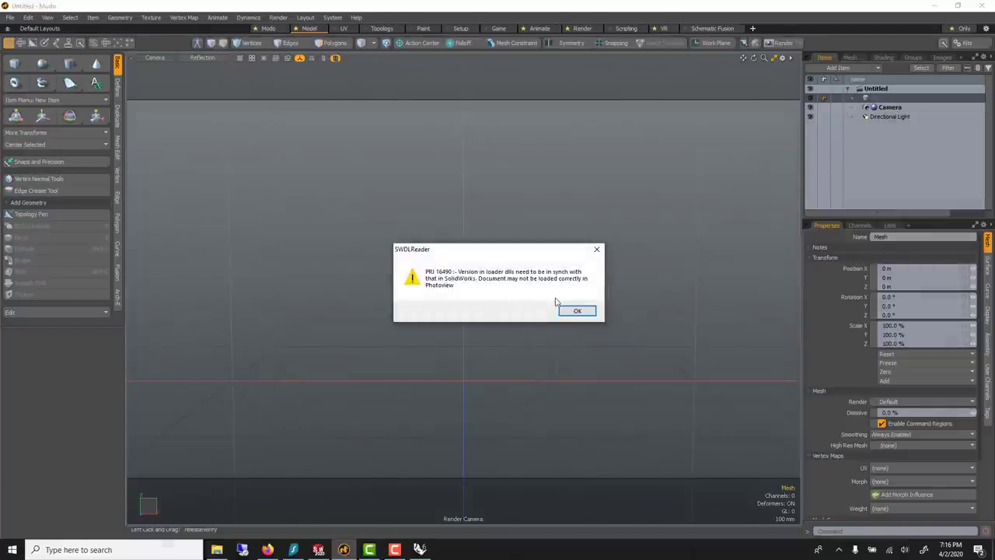
left_click(576, 311)
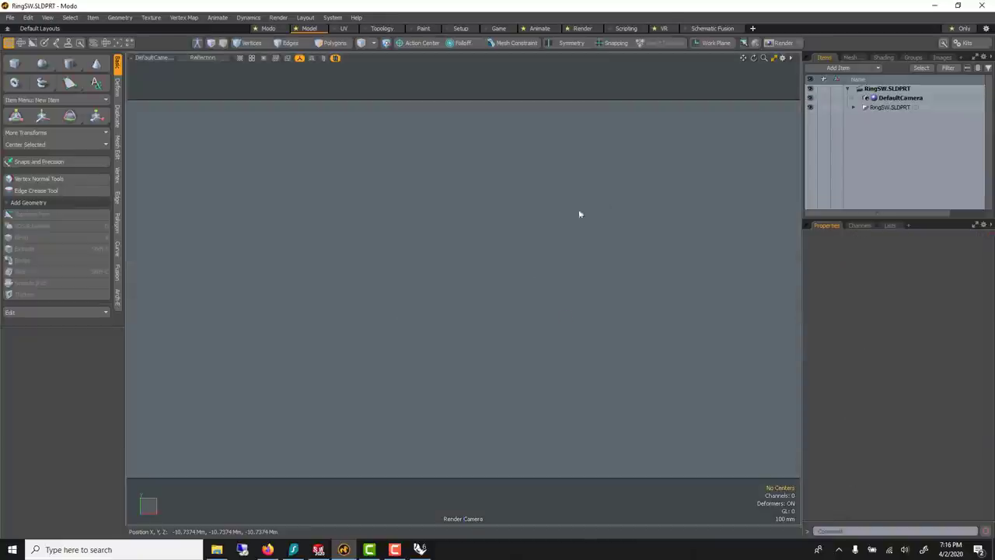
left_click(916, 108)
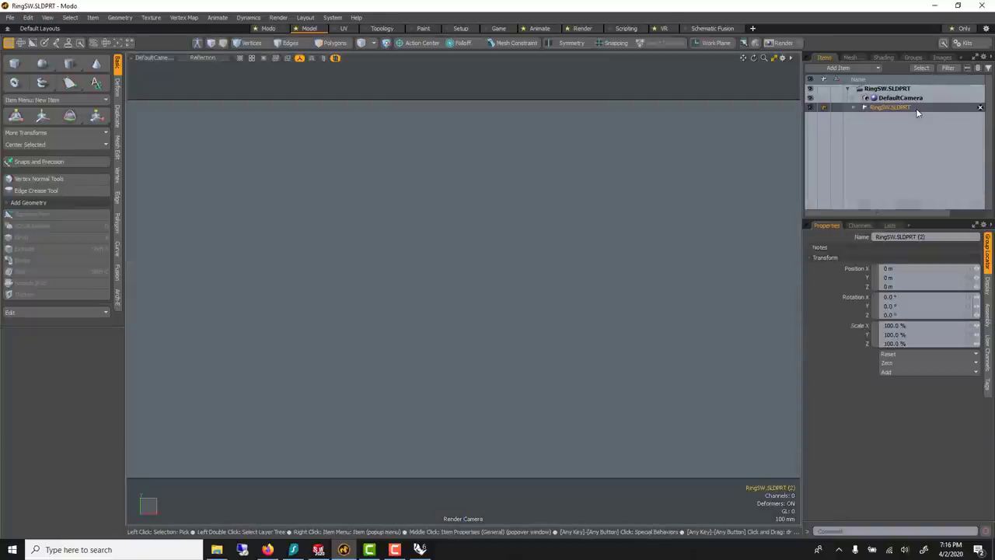
key("Delete")
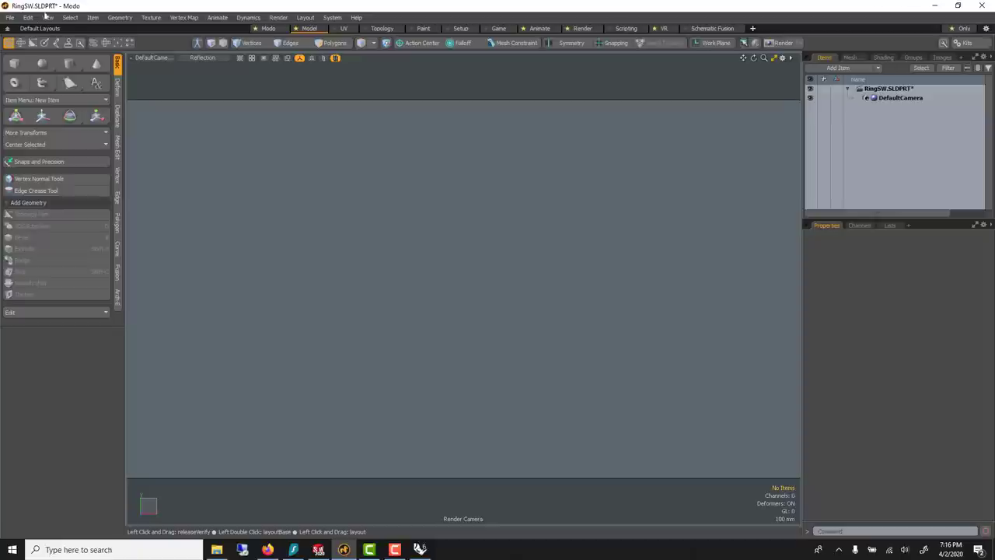
Step: Open the RingSW02 scene from the DATA (D:) drive, declining to locate any of the missing texture files
left_click(14, 18)
left_click(23, 51)
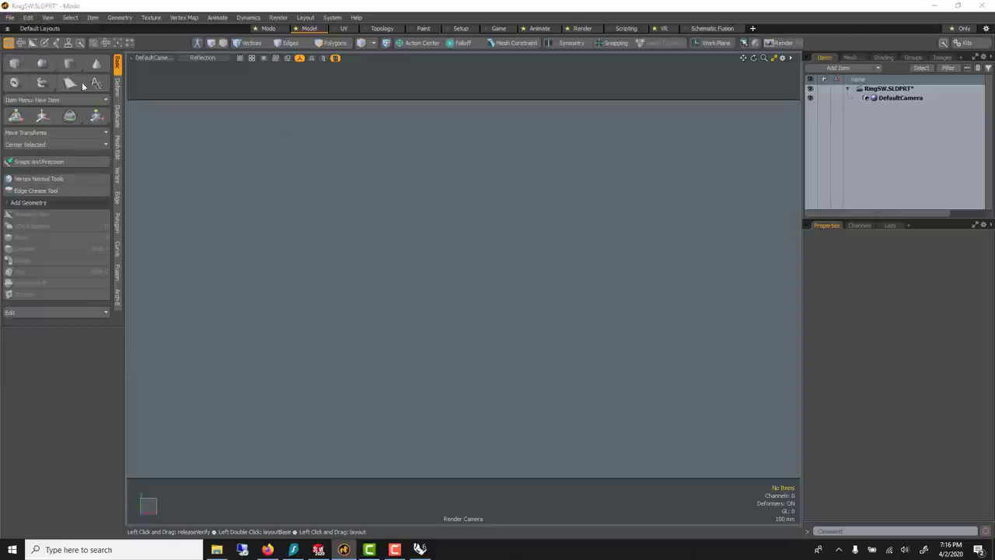
scroll(425, 326, "down", 1)
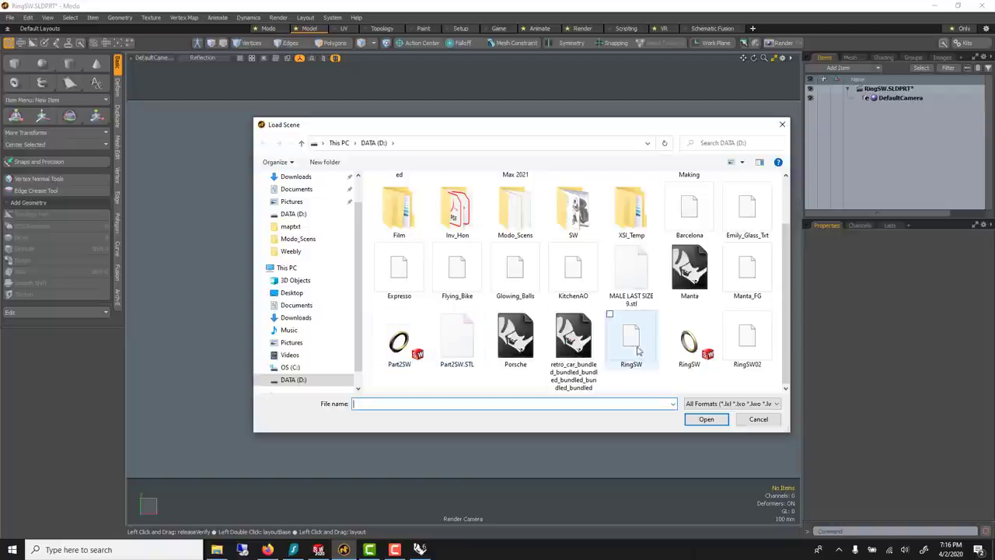
left_click(738, 372)
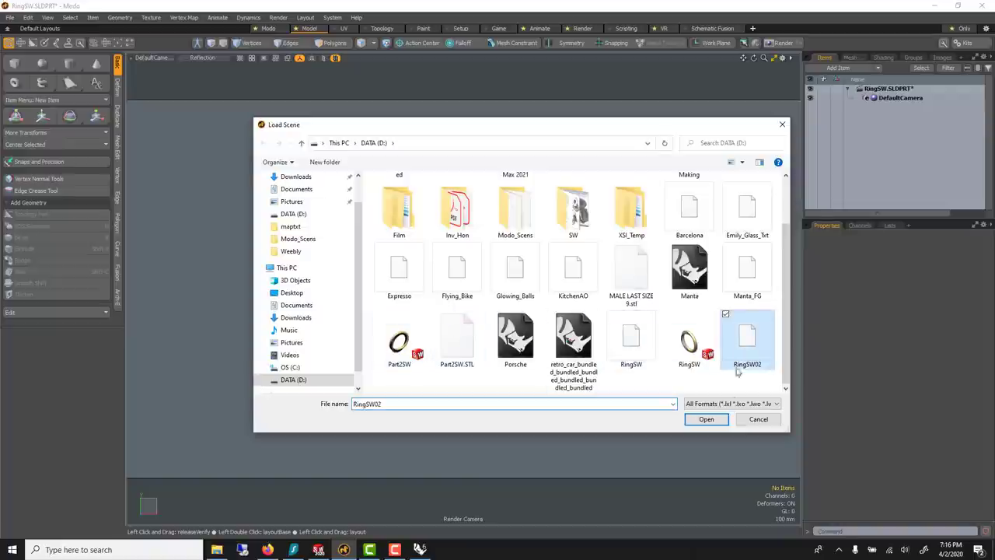
left_click(705, 420)
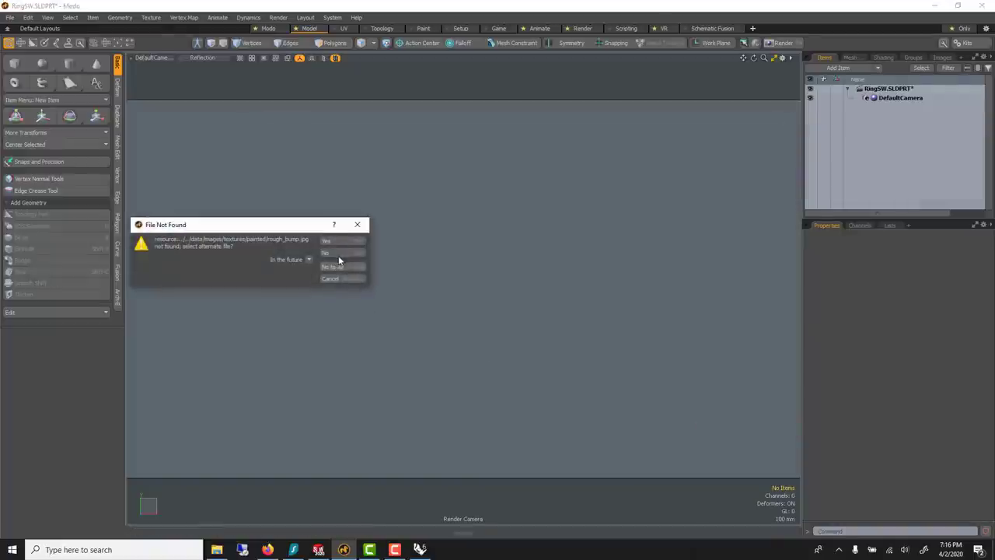
left_click_drag(231, 226, 368, 217)
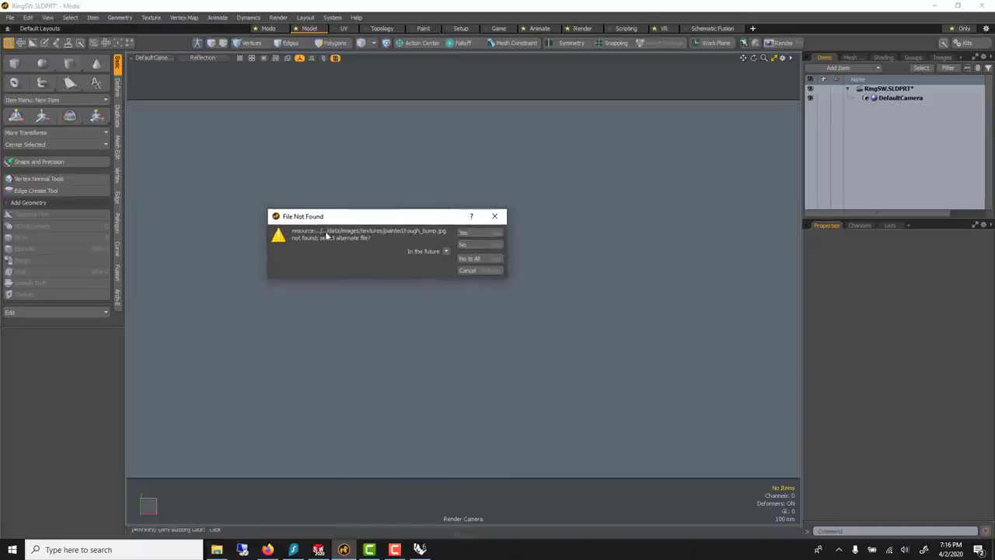
left_click(483, 260)
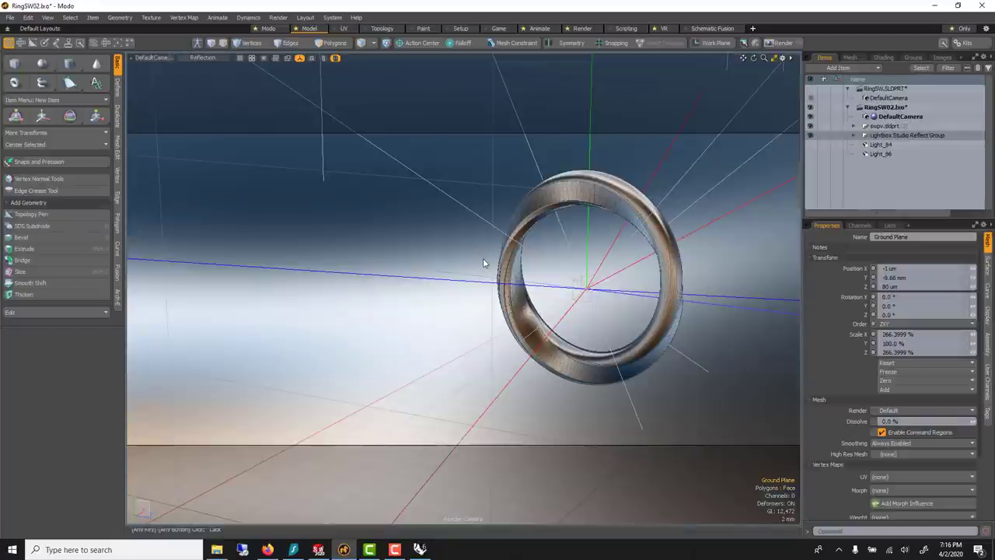
Step: Select the imported ring mesh and examine its wireframe
left_click(525, 230)
middle_click_drag(578, 217, 535, 169)
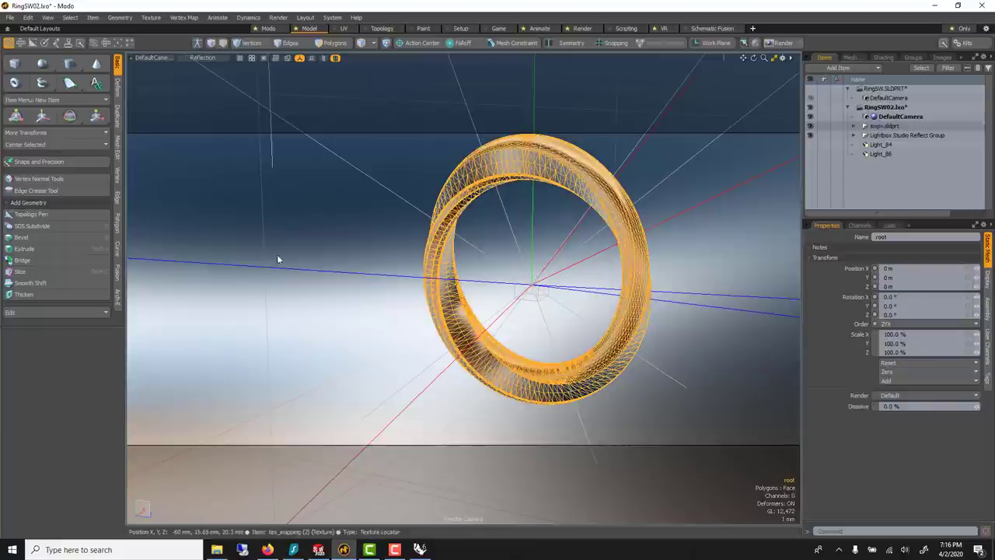
scroll(495, 232, "down", 3)
scroll(522, 215, "down", 1)
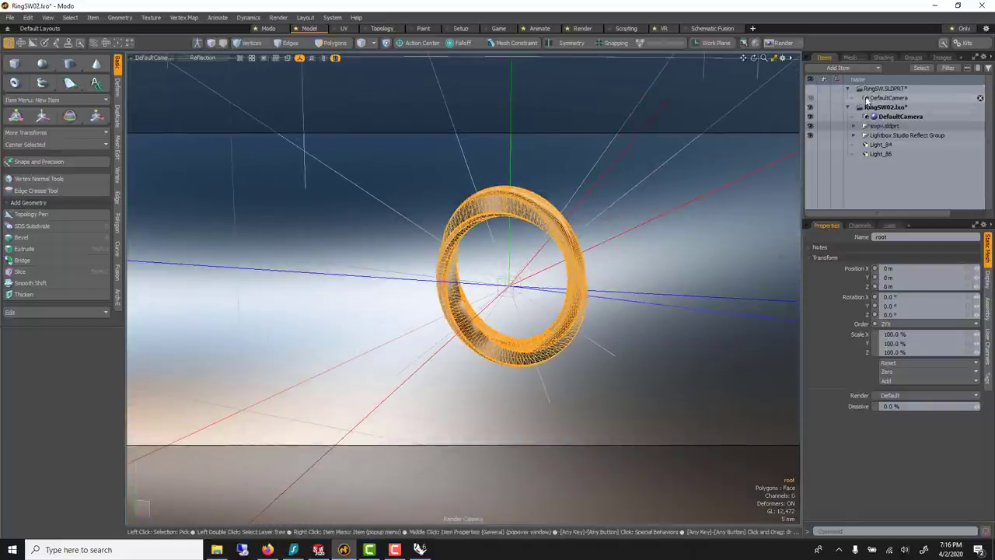
Step: Make the empty RingSW.SLDPRT scene active and close it
left_click(871, 90)
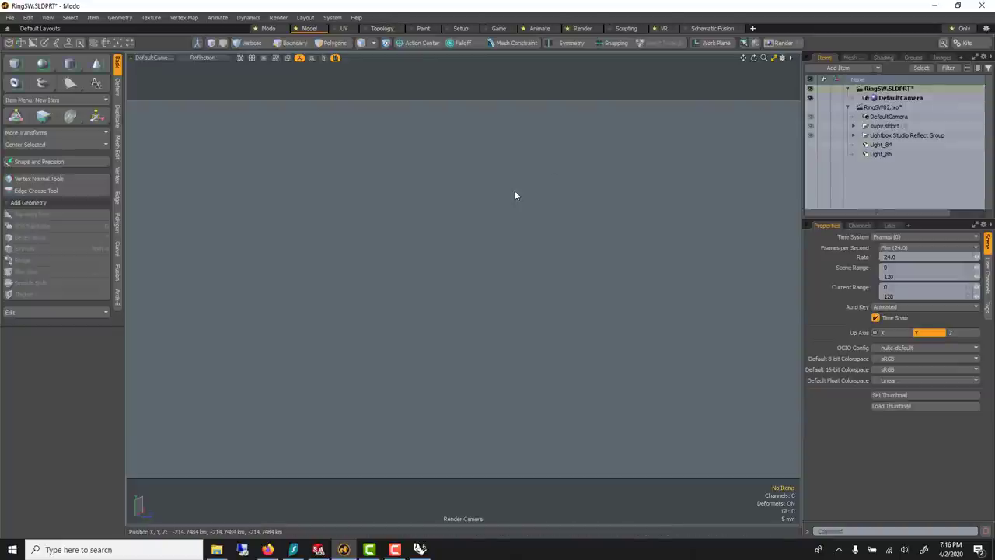
key("ctrl+w")
left_click(465, 250)
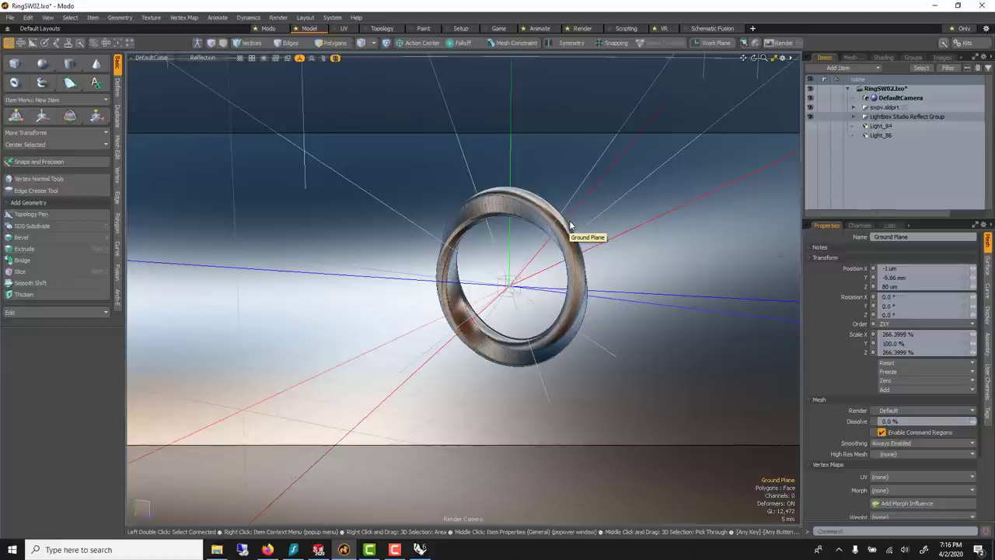
Step: Expand the Lightbox Studio Reflect Group and delete the two directional lights, Light_84 and Light_86
left_click_drag(400, 264, 447, 252, "alt")
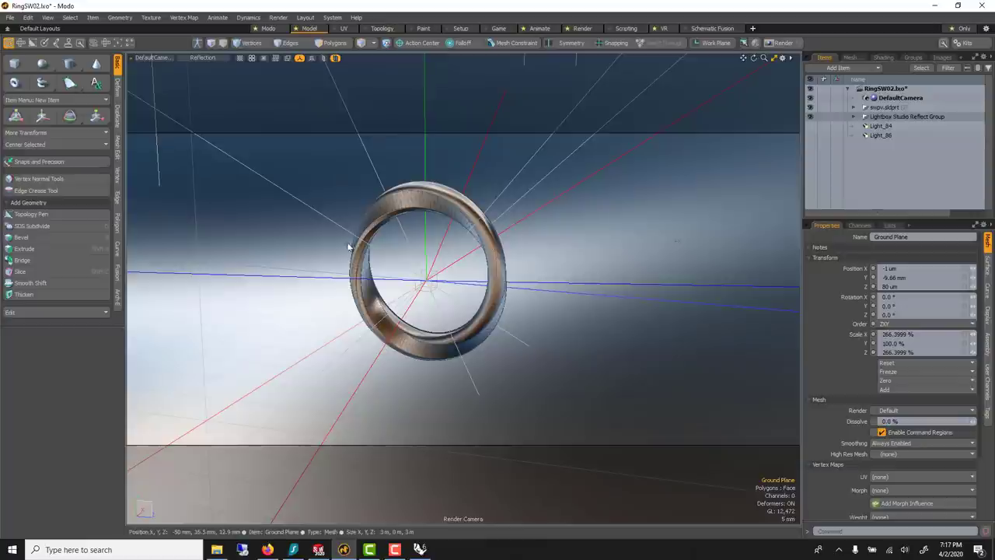
left_click_drag(349, 248, 447, 272, "alt")
scroll(405, 291, "up", 2)
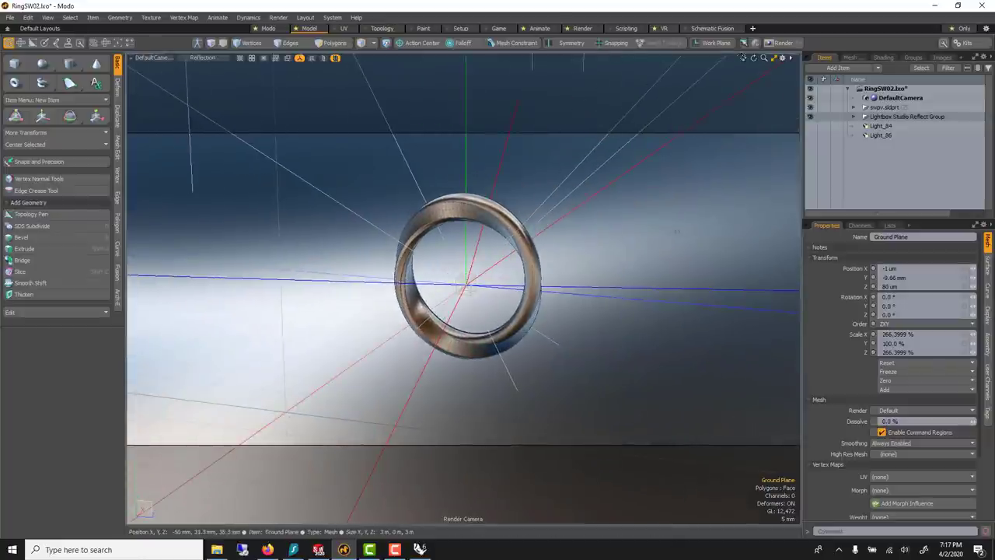
mouse_move(743, 58)
left_mouse_down()
mouse_move(844, 56)
mouse_move(754, 58)
left_mouse_up()
scroll(622, 167, "down", 1)
scroll(575, 192, "down", 2)
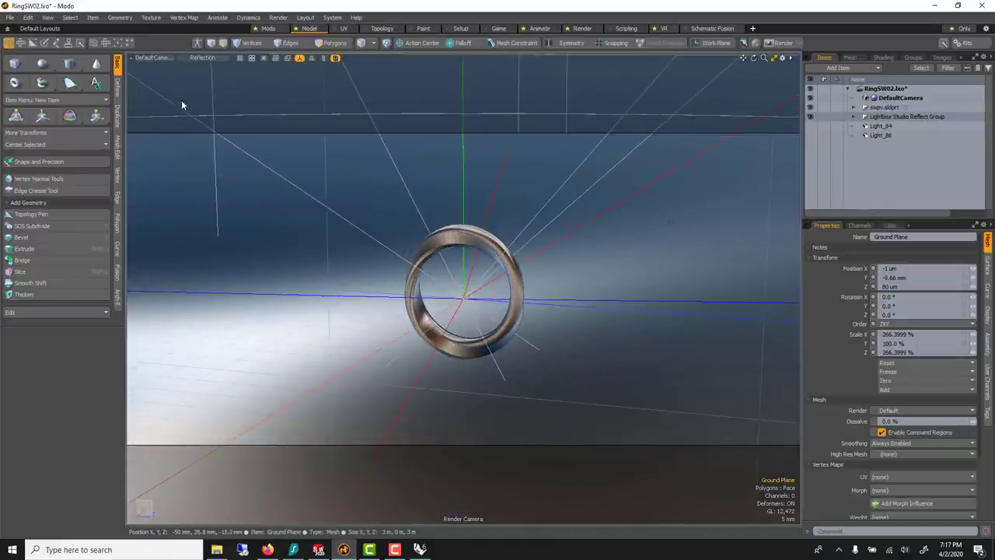
left_click(858, 116)
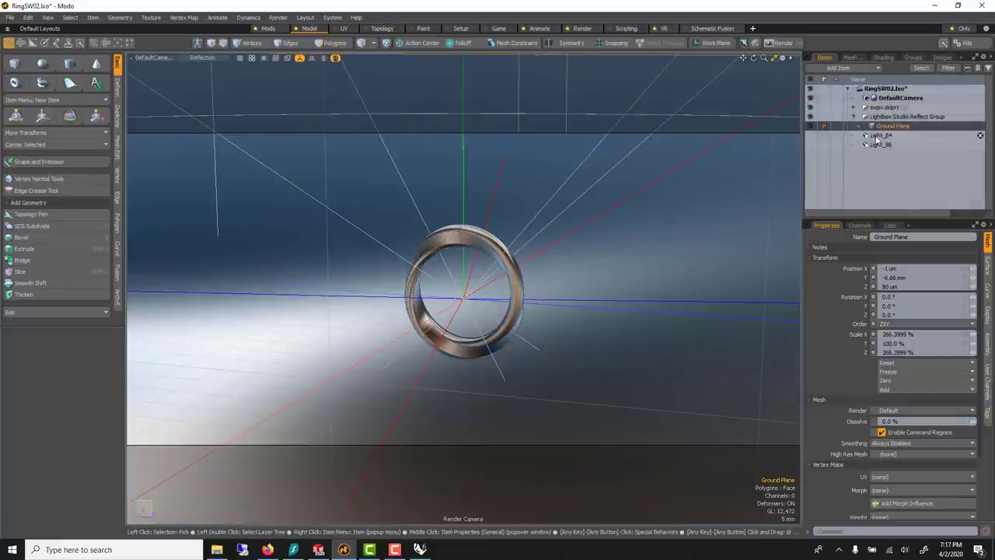
left_click(881, 136)
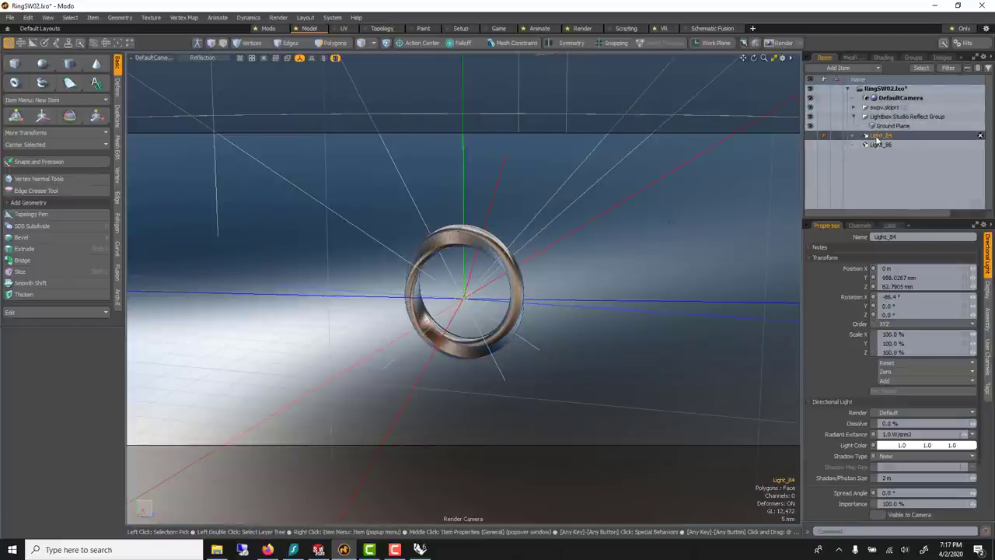
key("Delete")
left_click(874, 136)
key("Delete")
Step: Move the Ground Plane and root meshes out of their groups to the scene's top level and remove the emptied groups
left_click(880, 125)
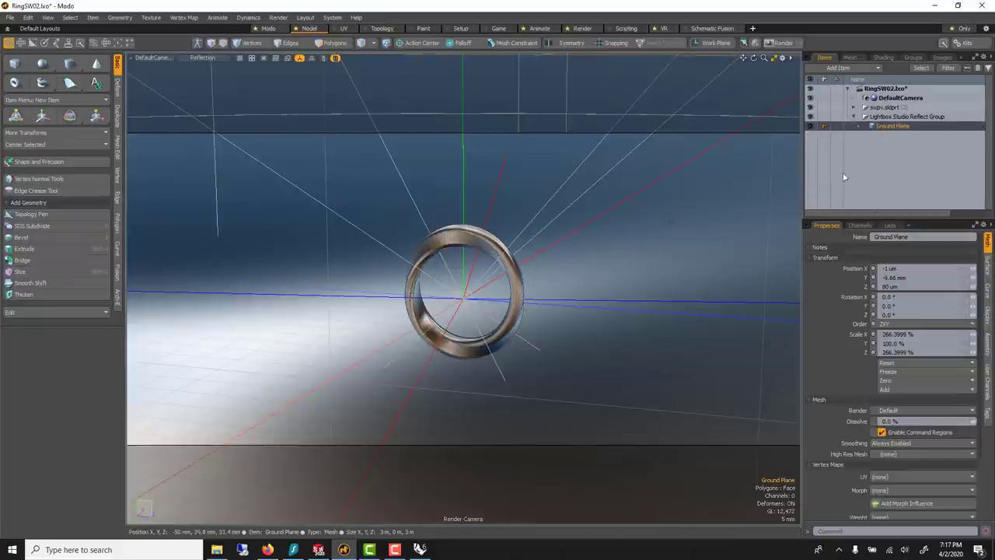
left_click_drag(881, 128, 881, 116)
left_click(882, 117)
left_click(882, 109)
left_click_drag(881, 101, 880, 102)
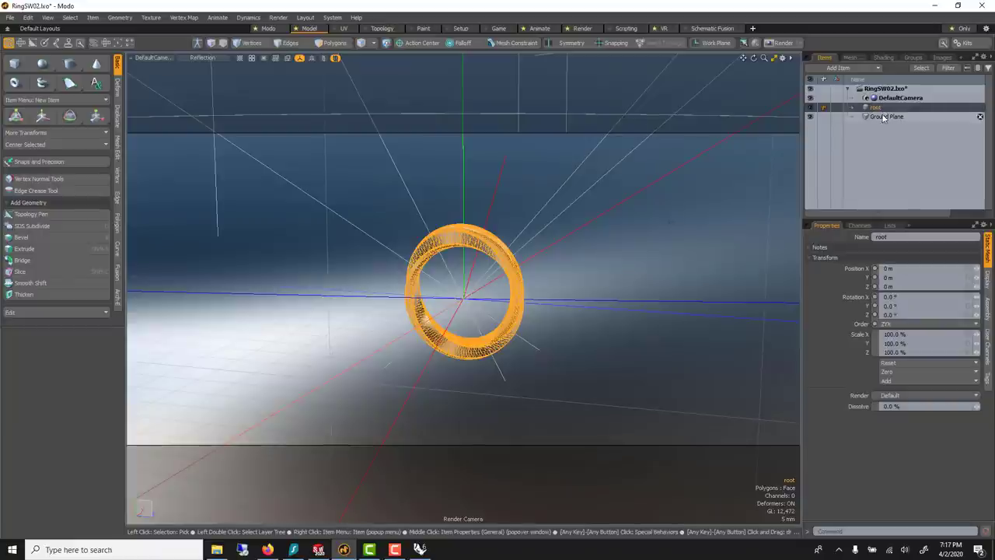
Step: Change the root ring item's type from Static Mesh to Mesh
left_click(883, 116)
left_click(877, 108)
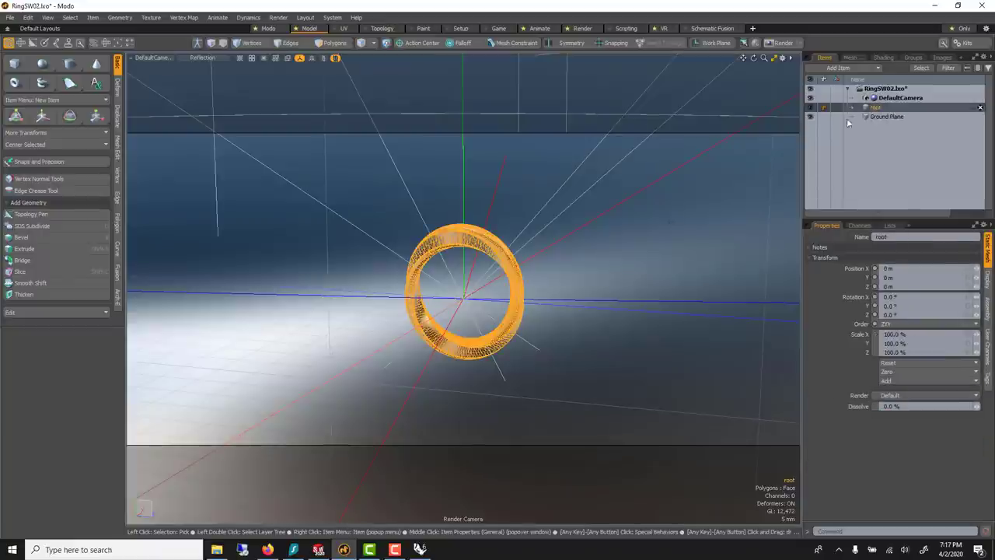
scroll(473, 251, "up", 3)
scroll(472, 239, "up", 2)
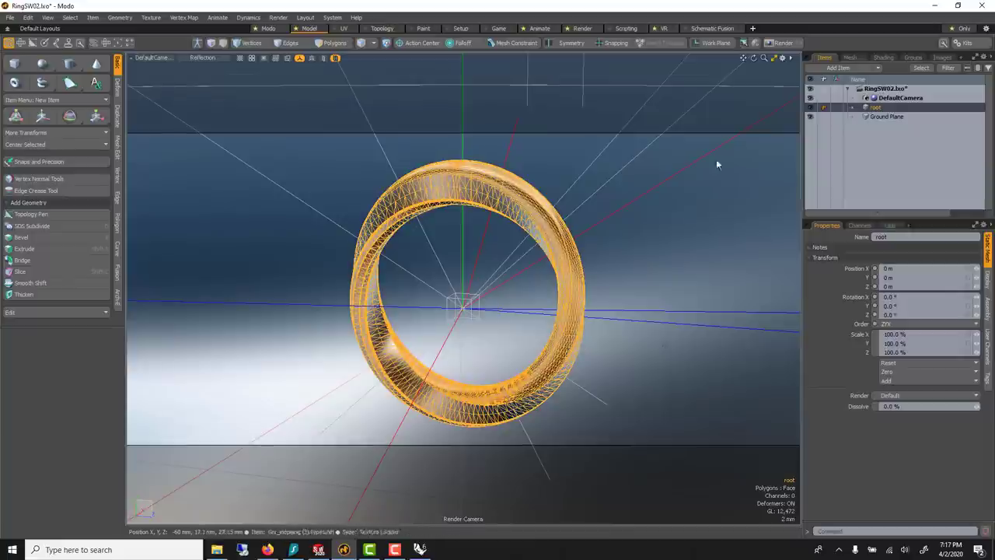
right_click(890, 110)
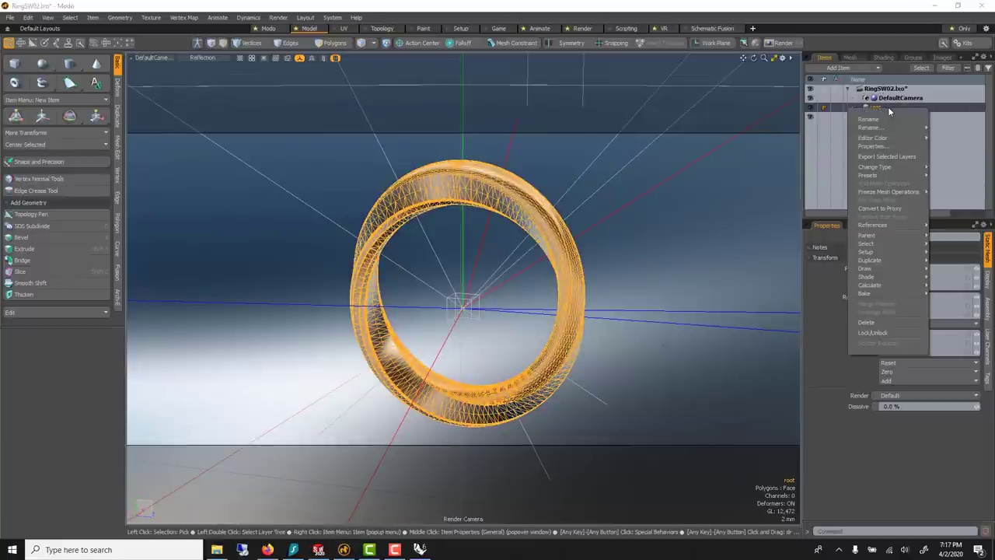
mouse_move(884, 168)
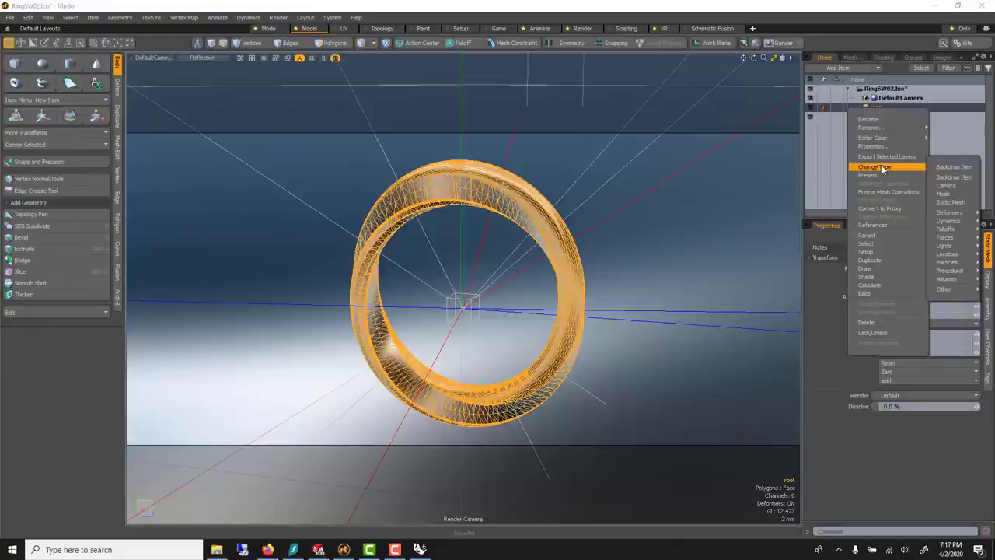
left_click(952, 194)
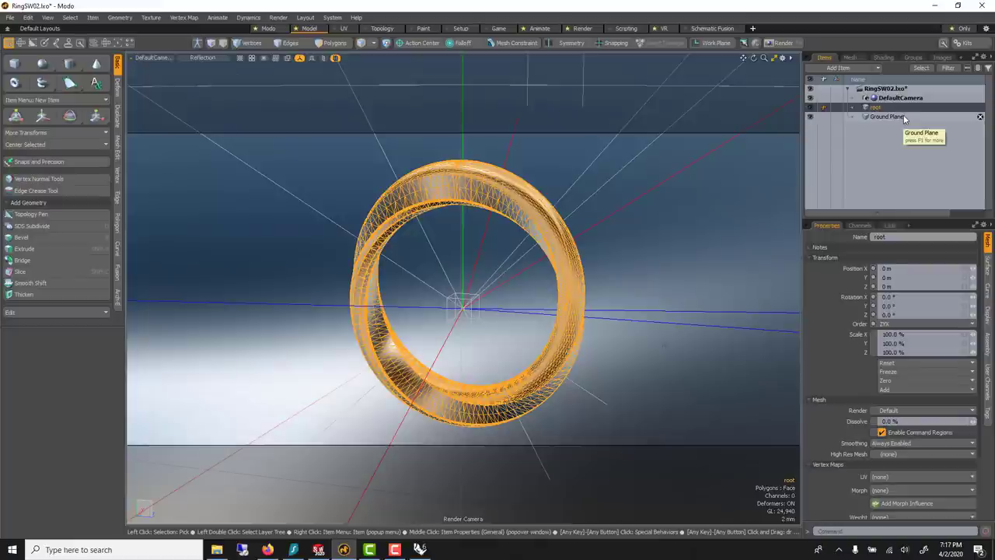
Step: Show the scene's shader tree and select the Cel Edges Material layer
left_click(884, 57)
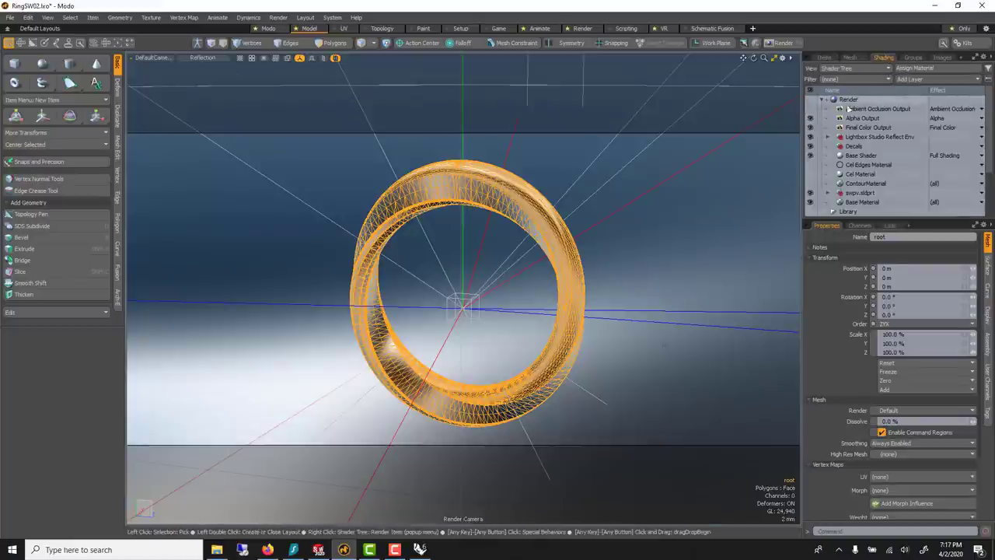
mouse_move(862, 220)
left_mouse_down()
mouse_move(863, 299)
mouse_move(862, 220)
left_mouse_up()
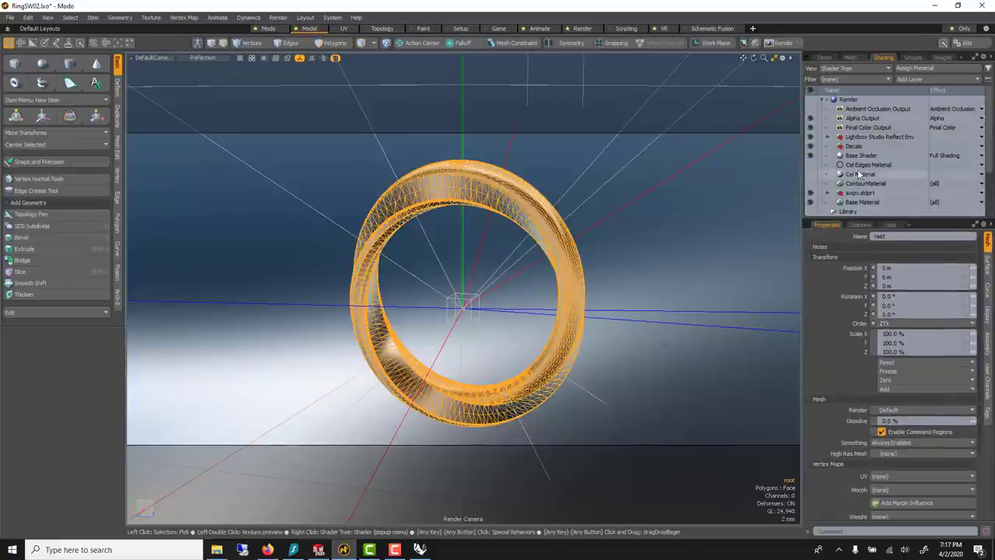
left_click(858, 165)
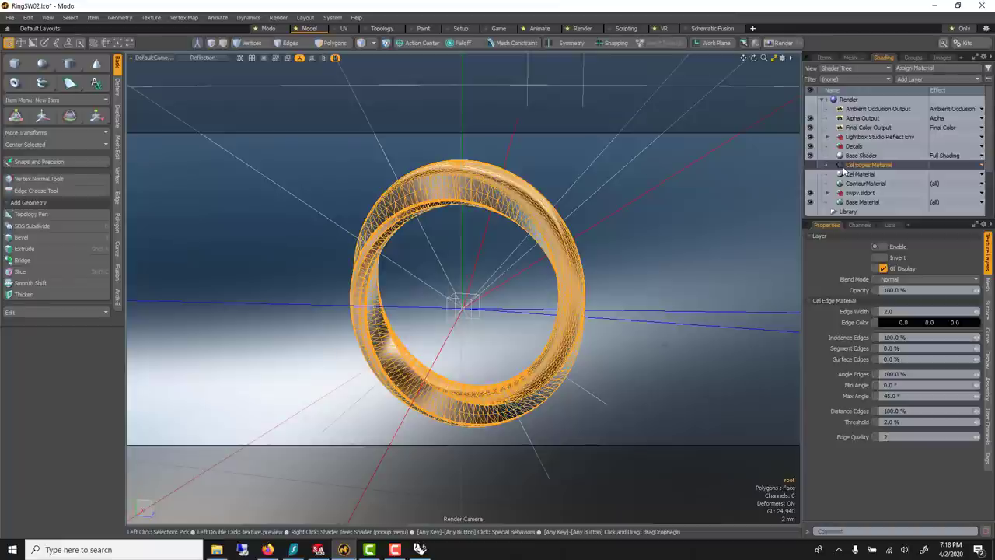
Step: Start a render preview of the ring scene, then enlarge and reposition the preview window
left_click(850, 174)
key("F8")
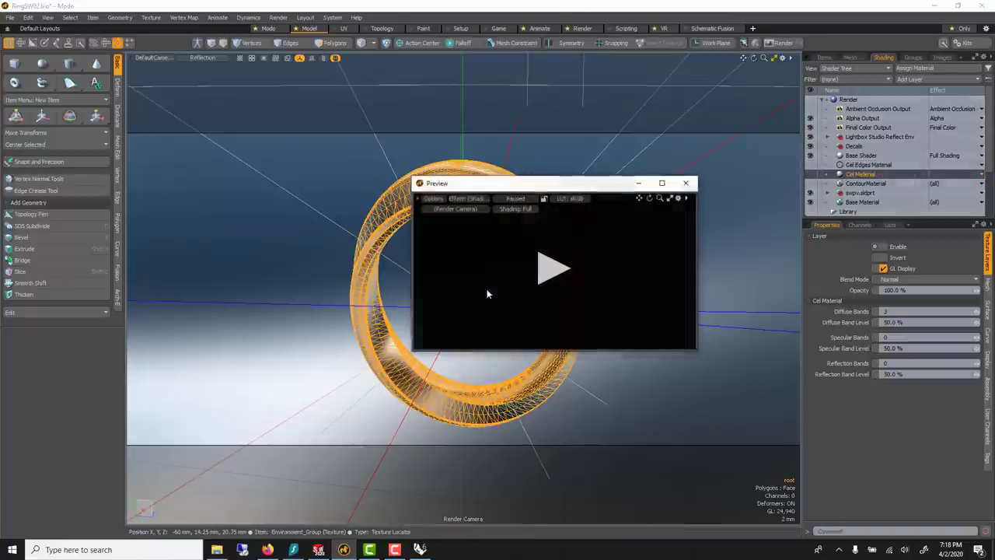
left_click(550, 283)
left_click_drag(510, 187, 346, 129)
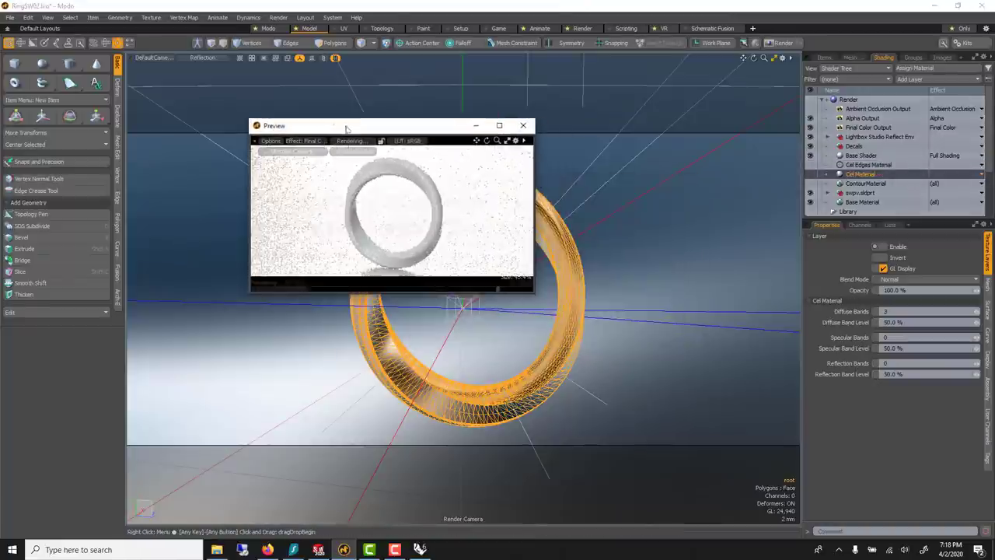
left_click_drag(533, 296, 572, 381)
left_click_drag(410, 127, 318, 117)
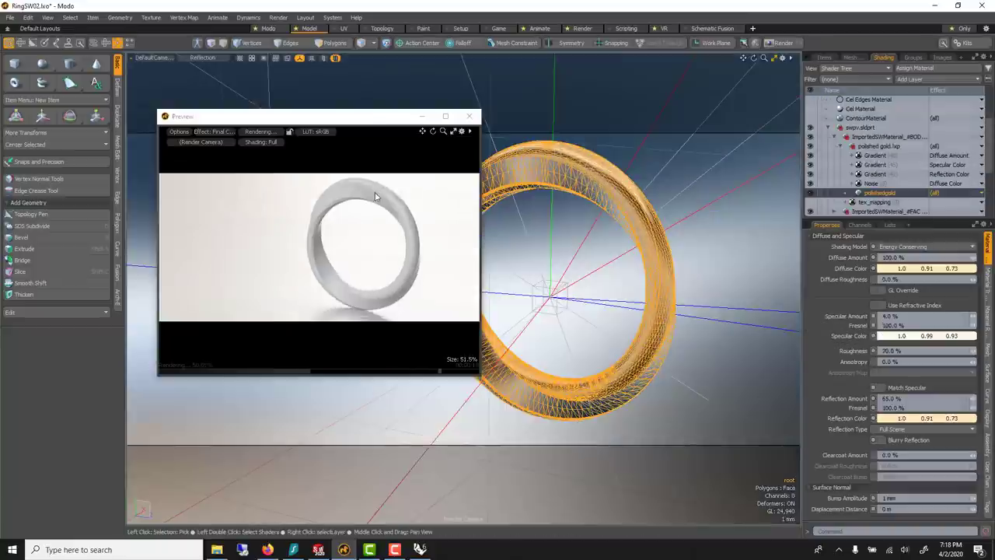
Step: Delete the imported swpv.sldprt material group, ContourMaterial, Cel Material and Cel Edges Material from the shader tree
left_click(858, 130)
key("Delete")
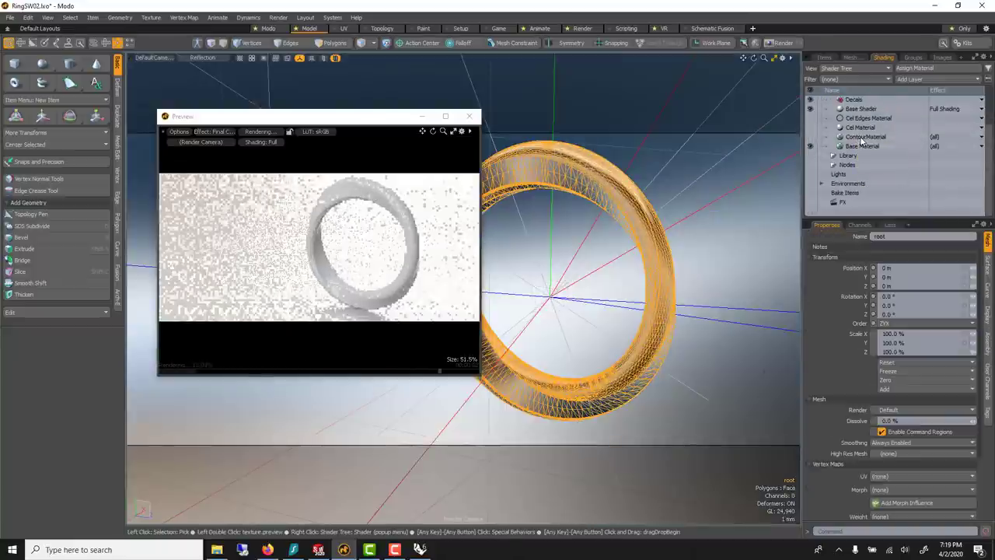
left_click(862, 138)
key("Delete")
left_click(862, 134)
key("Delete")
left_click(861, 136)
key("Delete")
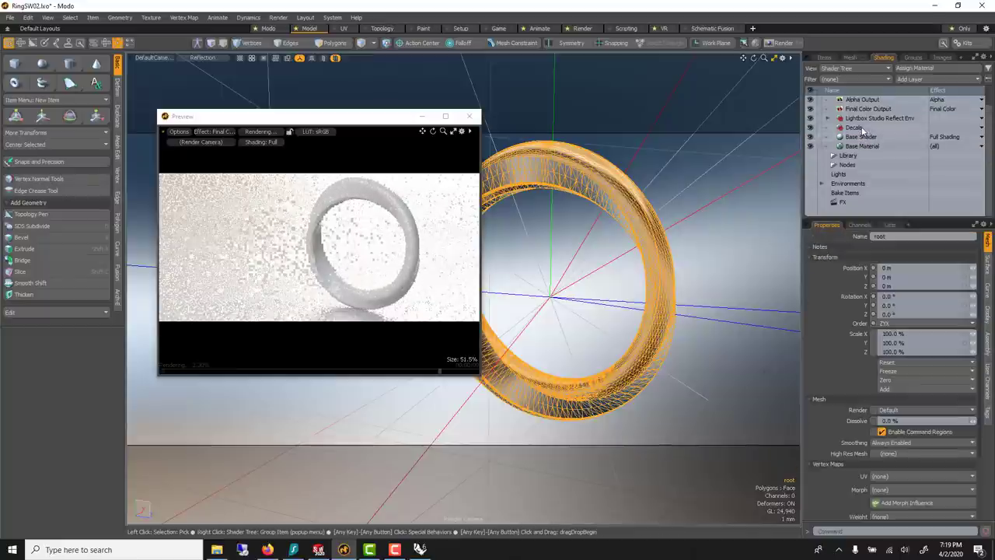
Step: Delete the Decals group and the Lightbox Studio Reflect Env group from the shader tree
left_click(861, 129)
key("Delete")
left_click(862, 134)
key("Delete")
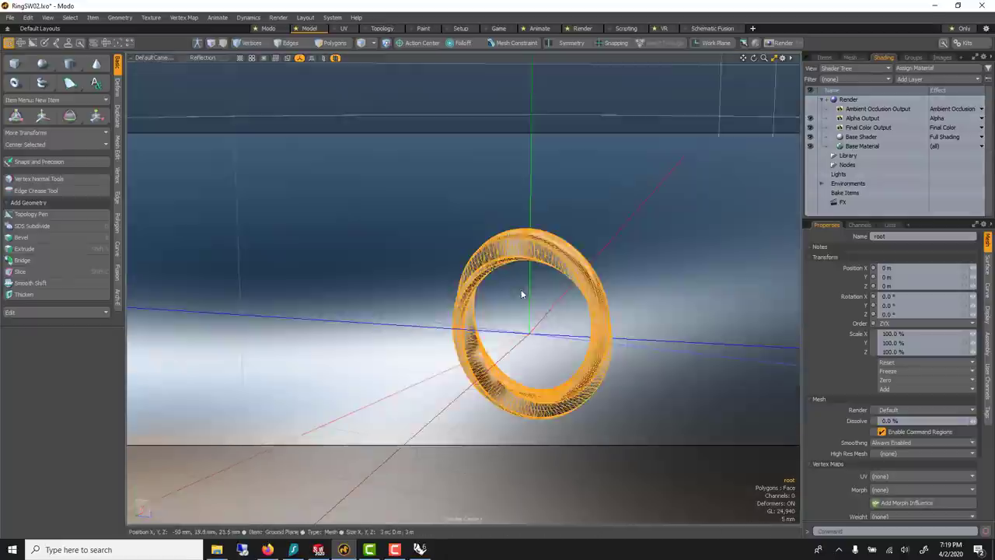
Step: Turn off the display of texture locators in the 3D viewport's visibility properties
scroll(522, 294, "down", 2)
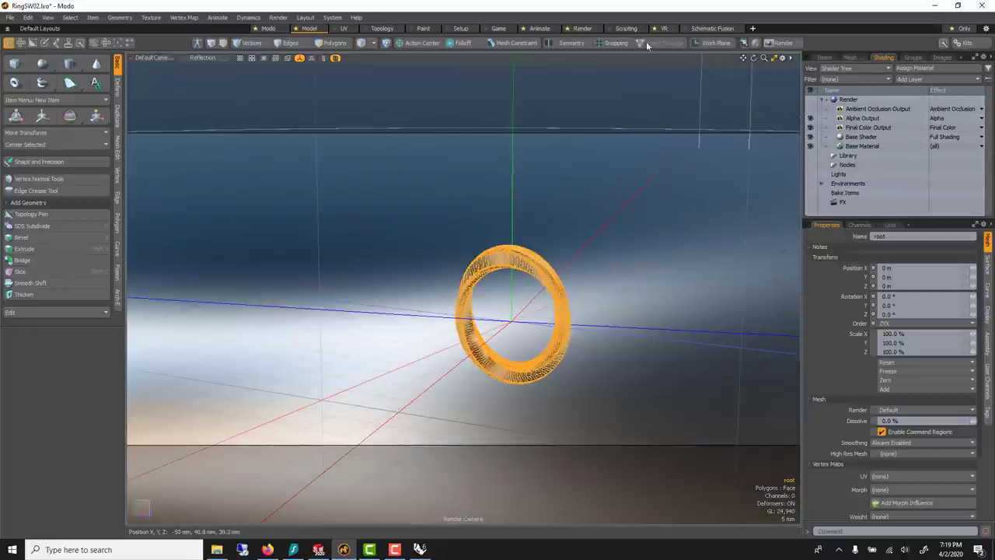
left_click(783, 60)
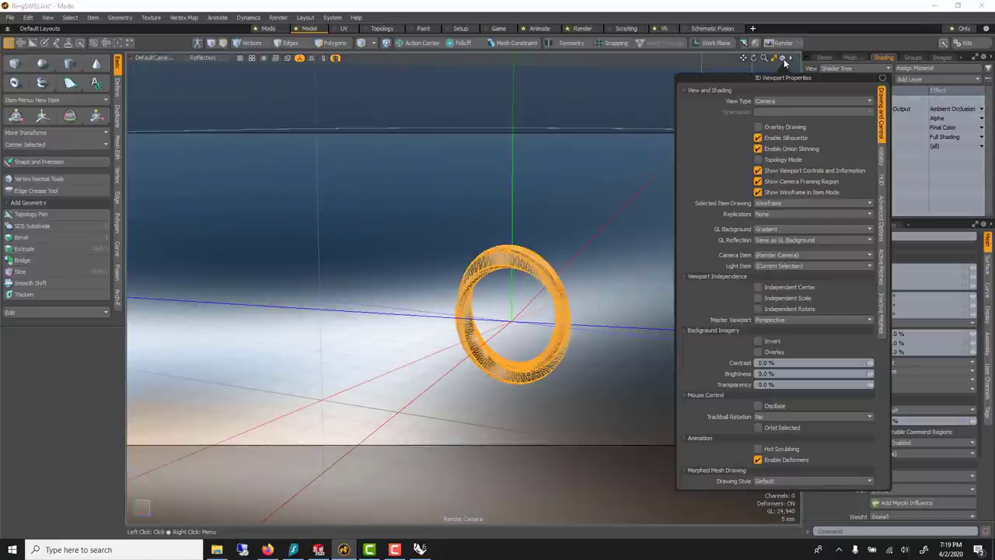
left_click(881, 158)
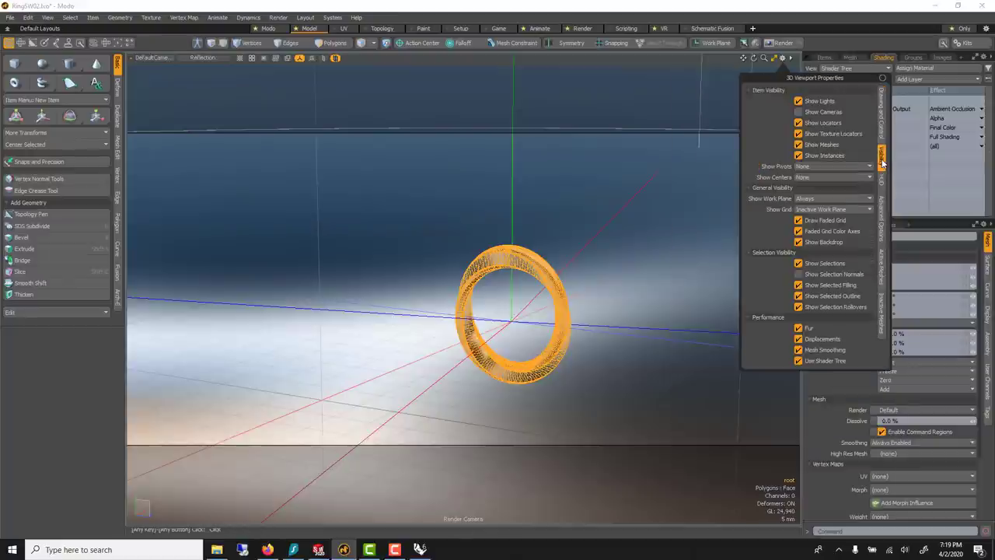
left_click(835, 135)
left_click_drag(503, 303, 599, 360, "alt")
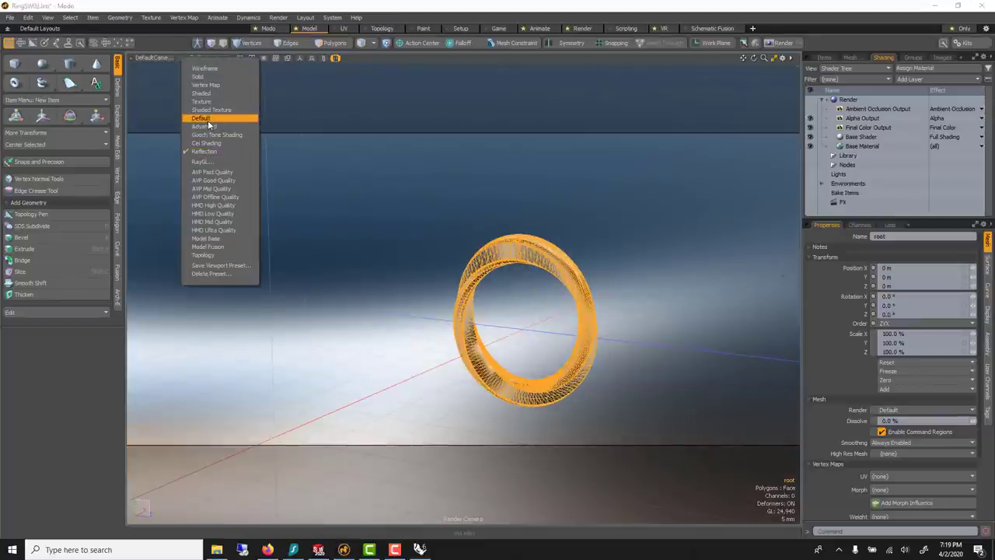
Step: Switch the viewport's shading style to Default
left_click(202, 119)
left_click(199, 68)
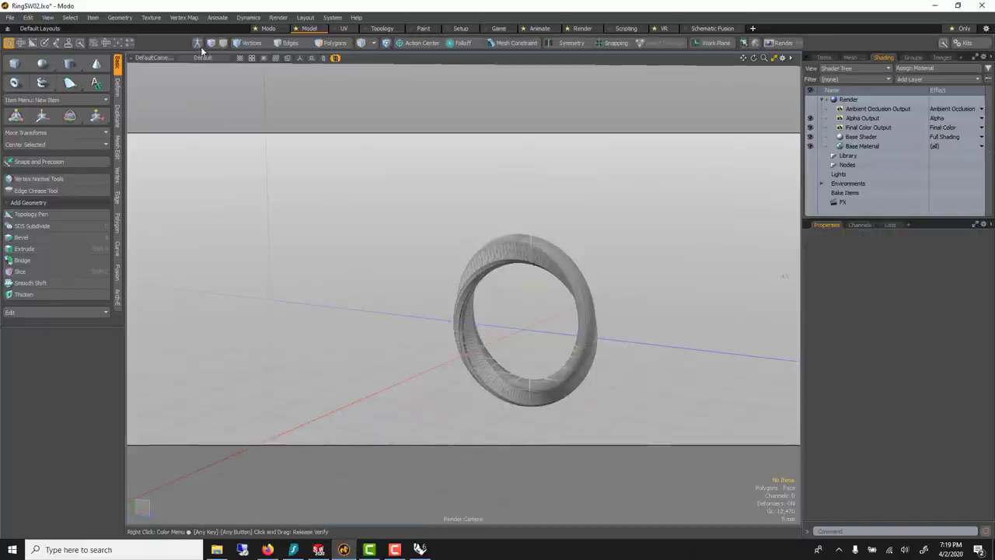
left_click(202, 57)
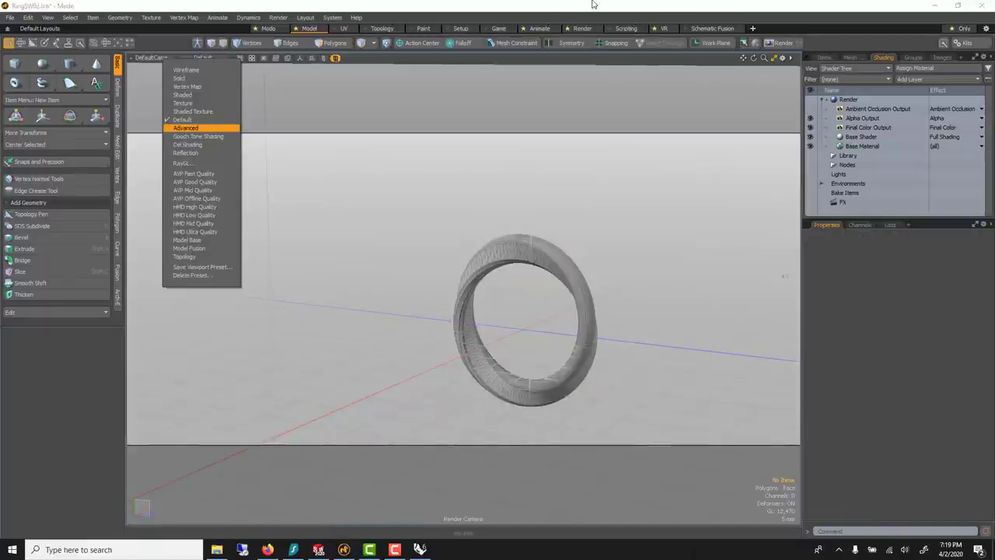
left_click_drag(685, 438, 695, 291, "alt")
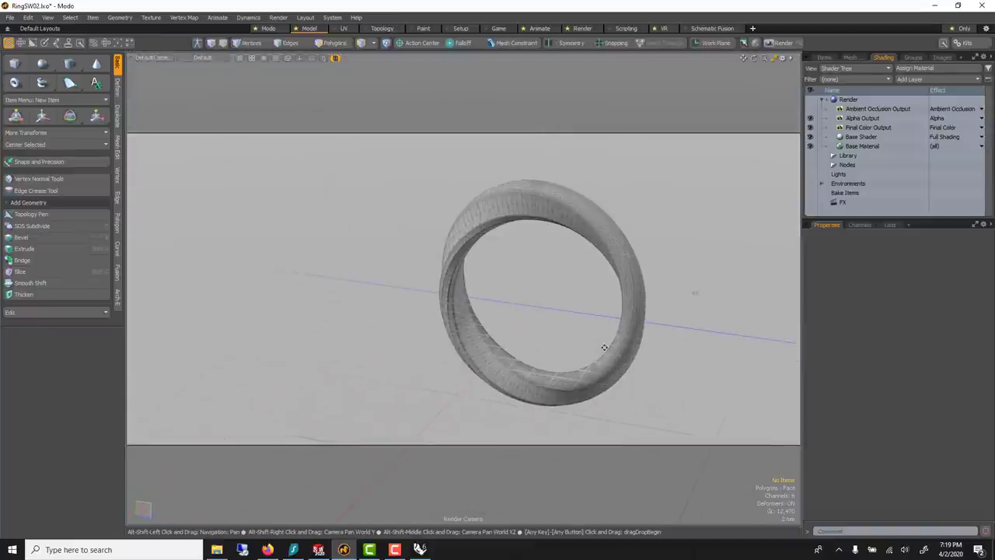
Step: Add an area light to the scene
left_click(583, 224)
left_click(93, 18)
mouse_move(107, 37)
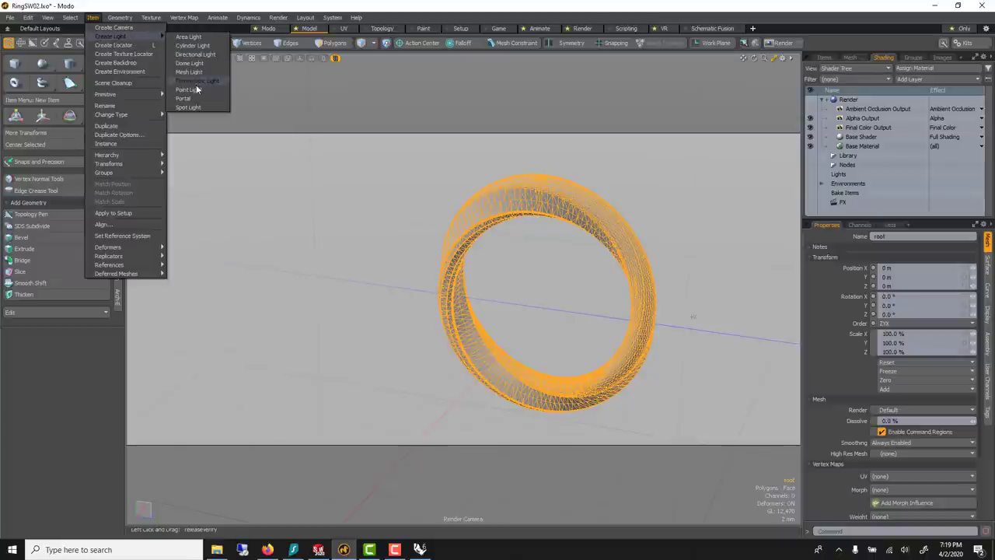
left_click(190, 37)
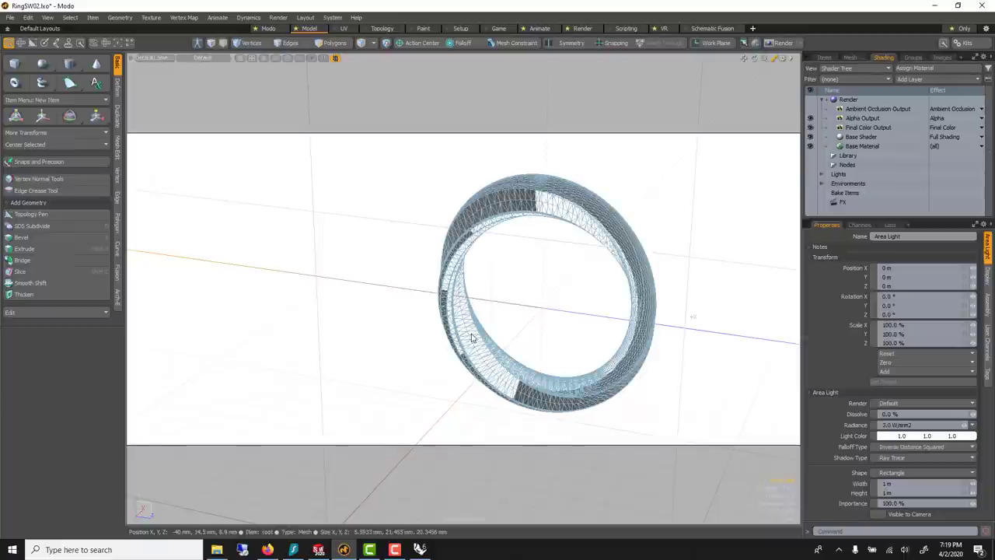
Step: Move the area light up along Y by about 2.5 mm
scroll(480, 319, "down", 3)
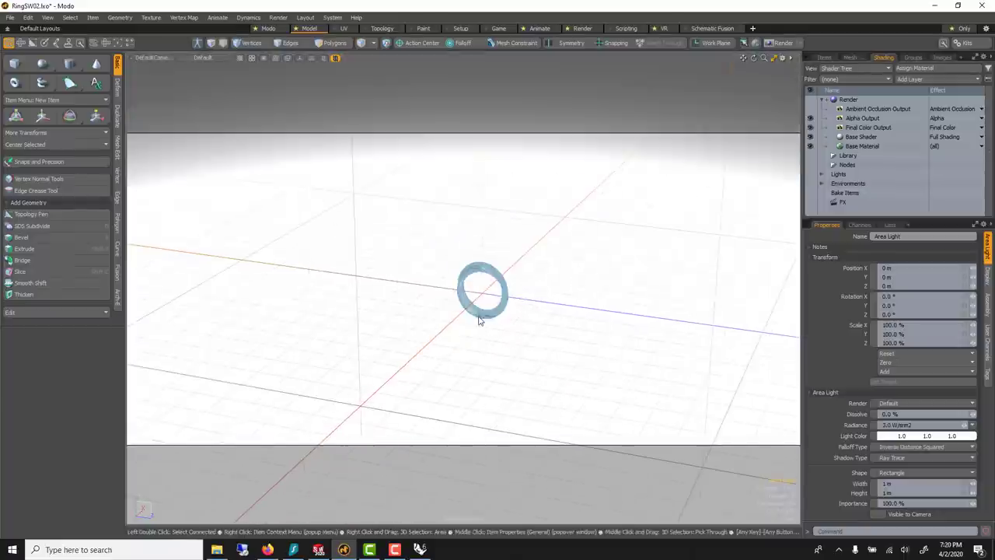
left_click_drag(504, 338, 483, 334, "alt")
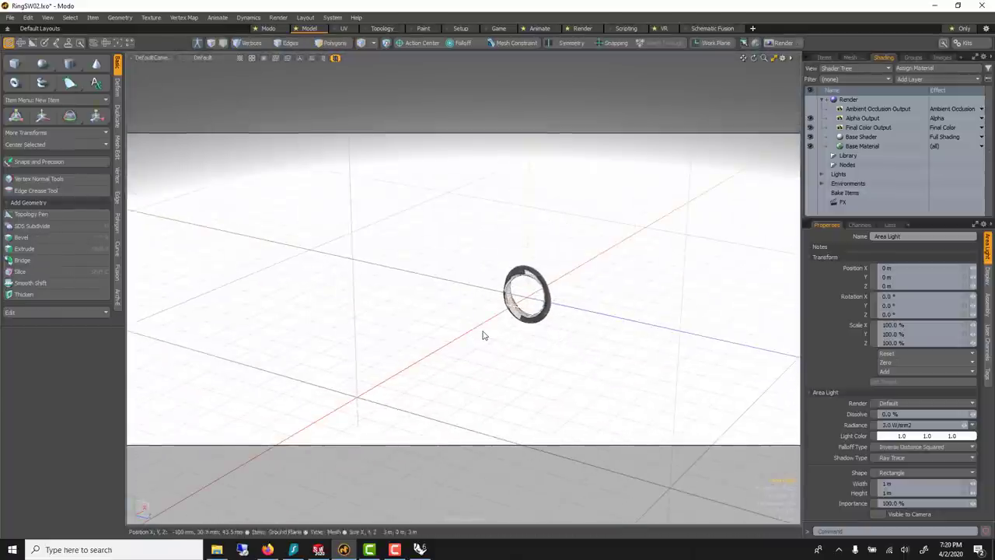
key("w")
mouse_move(518, 249)
left_mouse_down()
mouse_move(518, 149)
mouse_move(517, 244)
left_mouse_up()
scroll(485, 322, "down", 4)
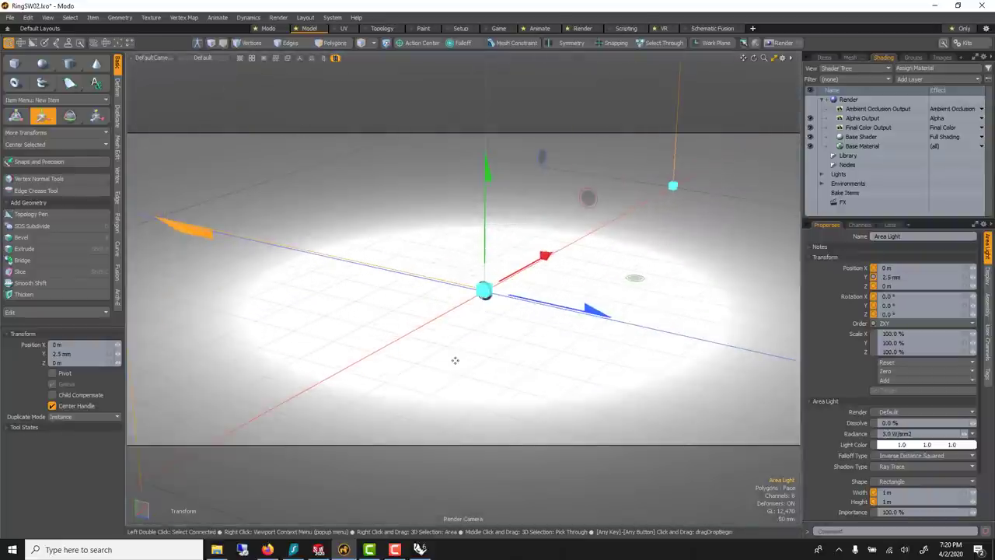
key("q")
Step: Scale all of the ring mesh's polygons up uniformly to about 655%
scroll(521, 322, "up", 5)
left_click(562, 295)
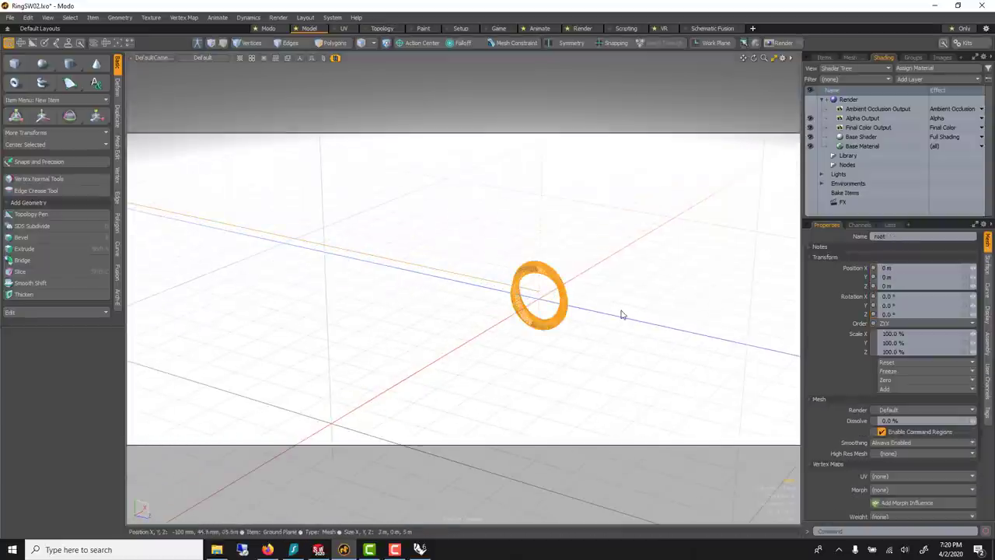
left_click_drag(622, 314, 669, 404, "alt")
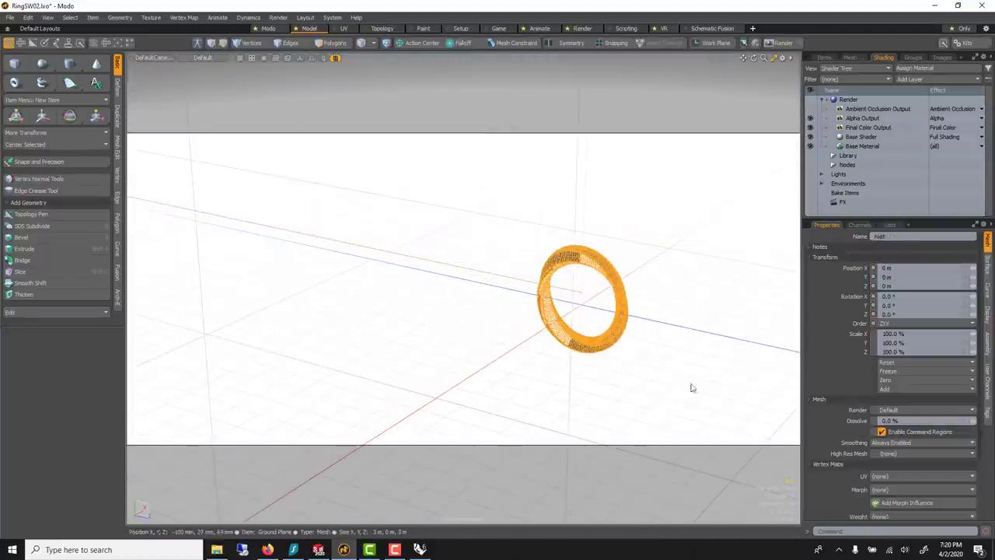
scroll(678, 309, "up", 3)
left_click_drag(591, 290, 510, 268, "alt")
scroll(510, 266, "down", 1)
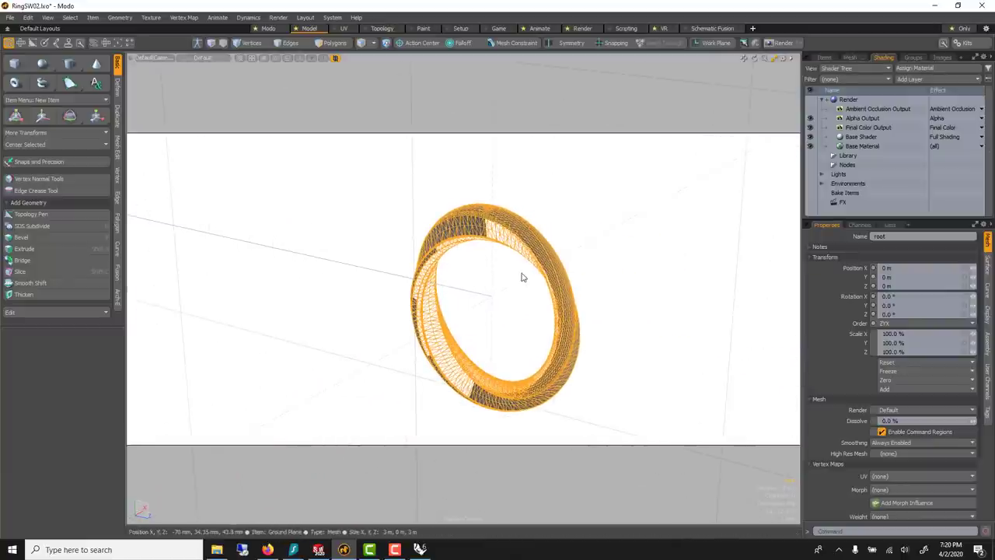
left_click(334, 44)
key("r")
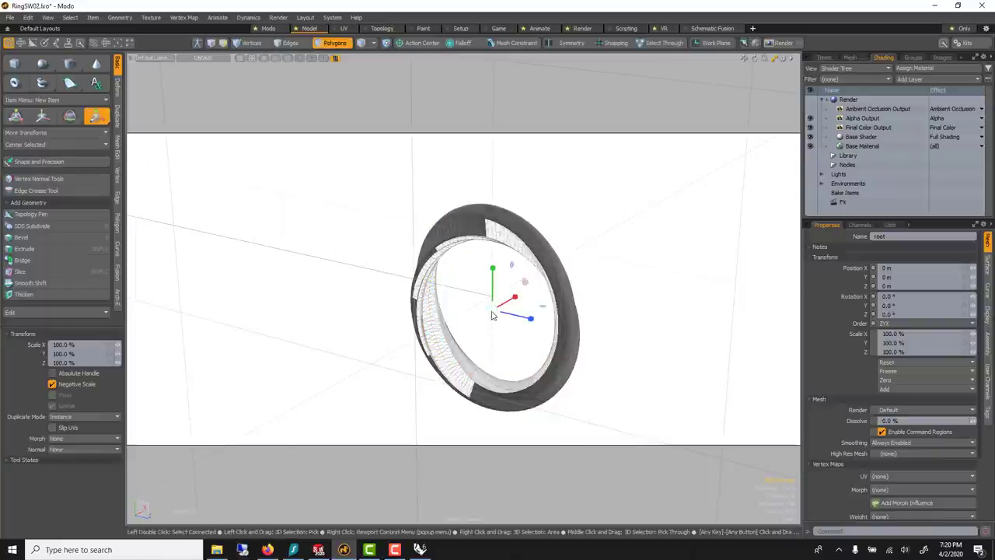
left_click_drag(491, 315, 388, 379)
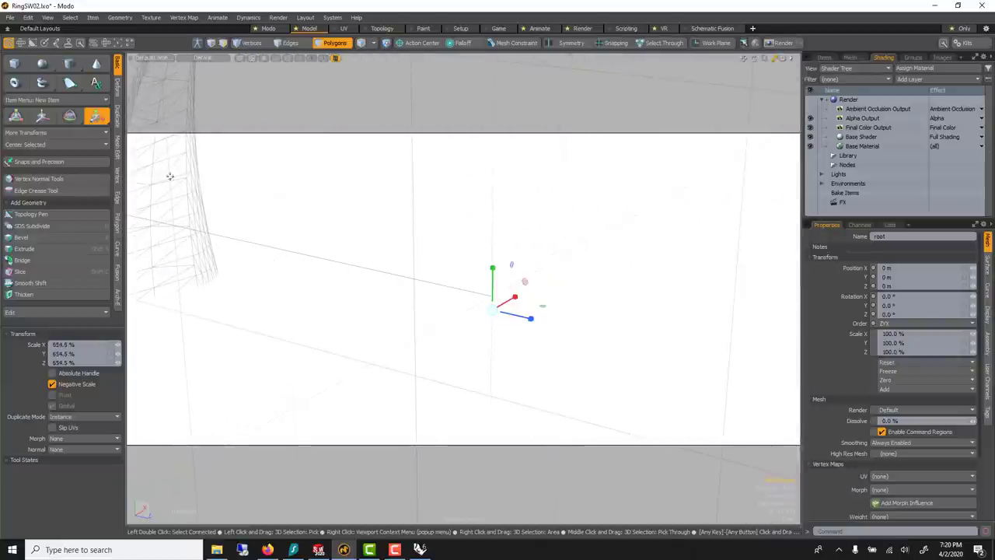
left_click(334, 44)
Step: Raise the enlarged ring along Y to about 68 mm so it stands on the ground plane
scroll(402, 313, "down", 10)
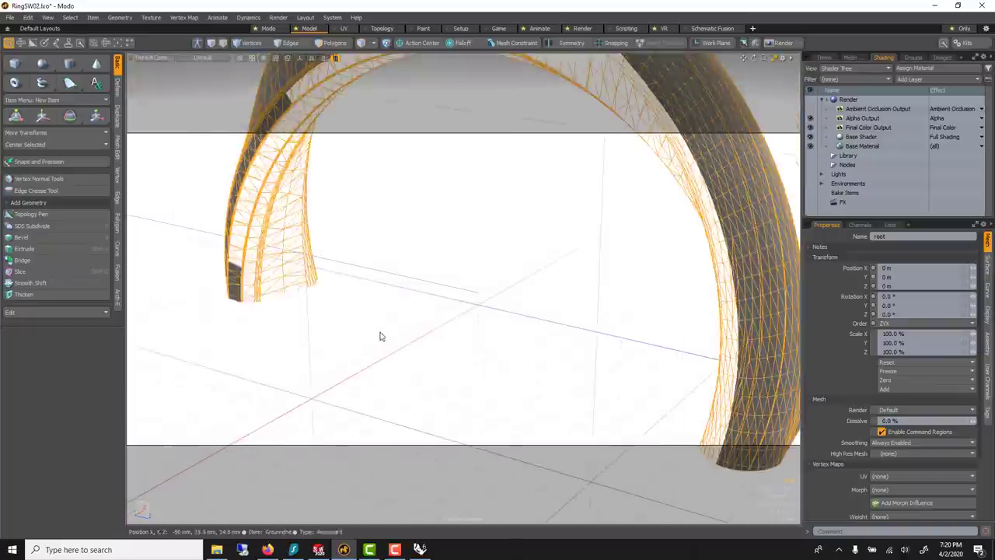
key("w")
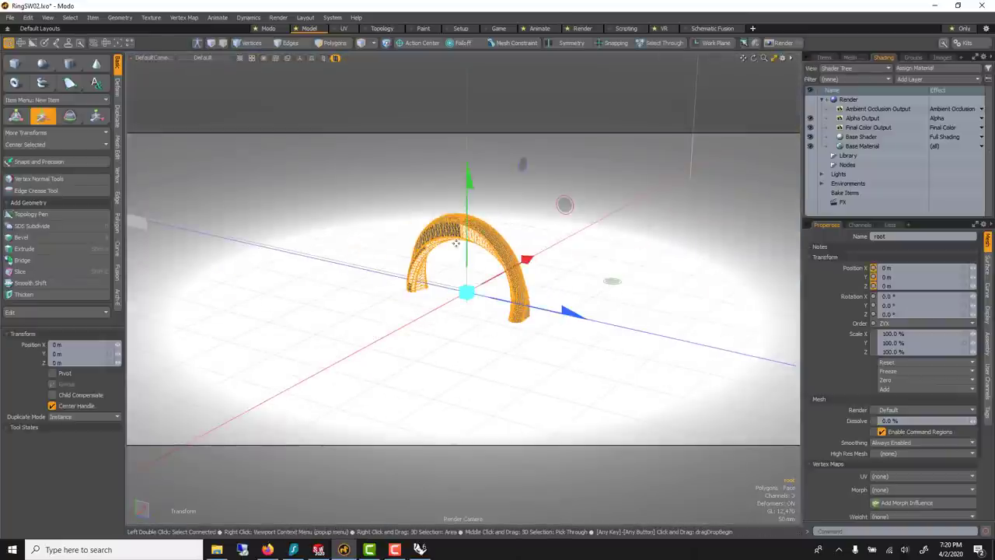
left_click_drag(465, 234, 469, 166)
key("q")
Step: Select the area light and tilt it about its X axis to about -54°
scroll(475, 236, "down", 7)
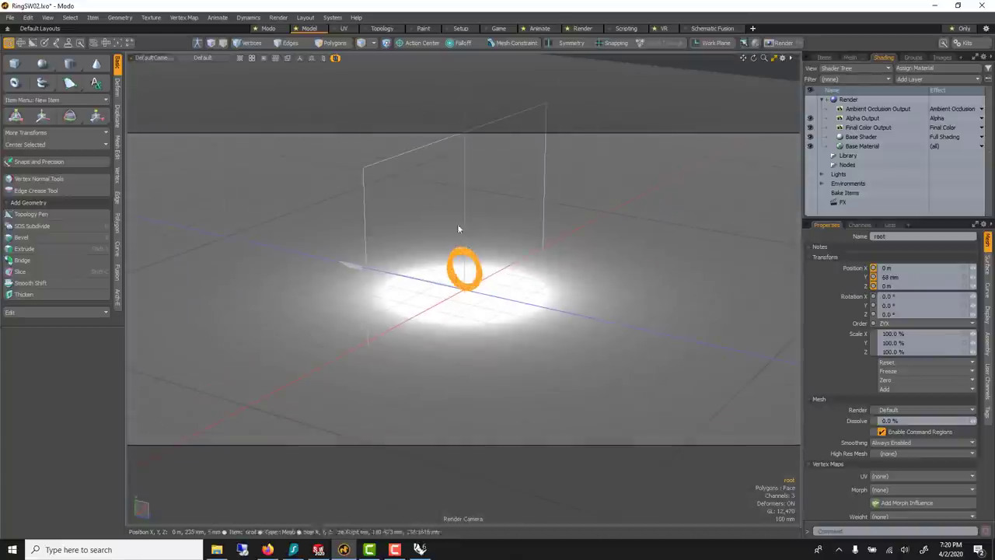
left_click(363, 177)
left_click_drag(389, 230, 473, 231, "alt")
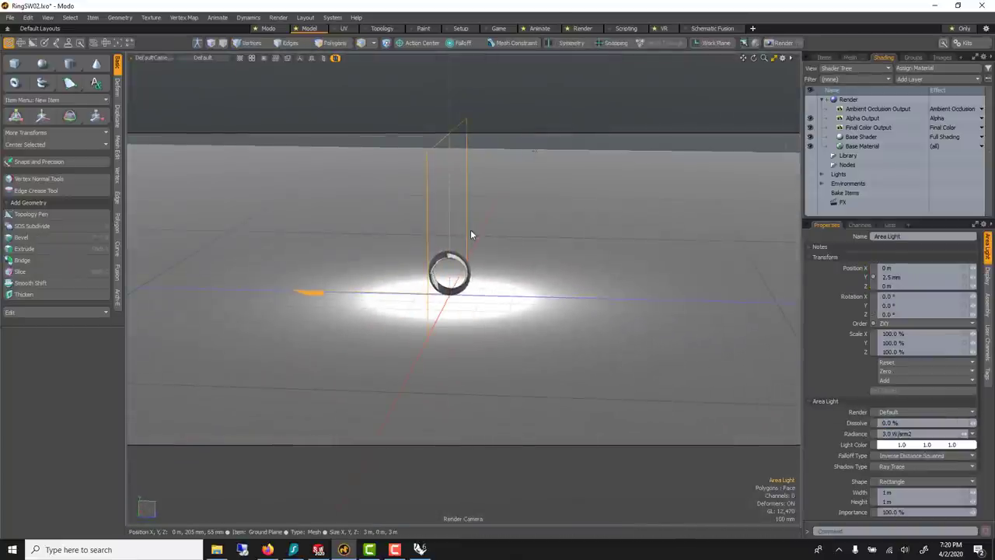
key("e")
left_click_drag(431, 150, 322, 223)
Step: Raise the area light to 617.5 mm in Y and aim it at about -49° X and 28.5° Y rotation
key("w")
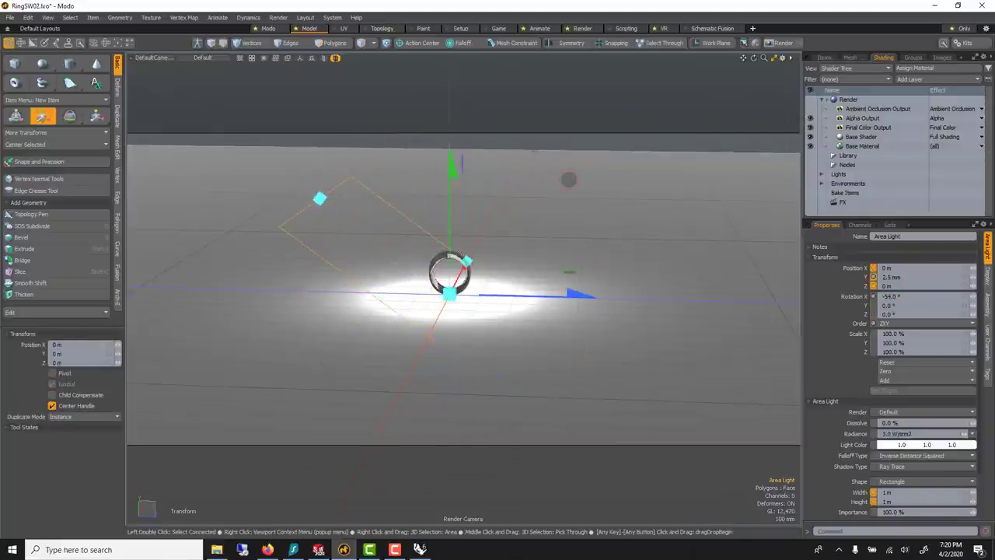
left_click_drag(454, 237, 452, 63)
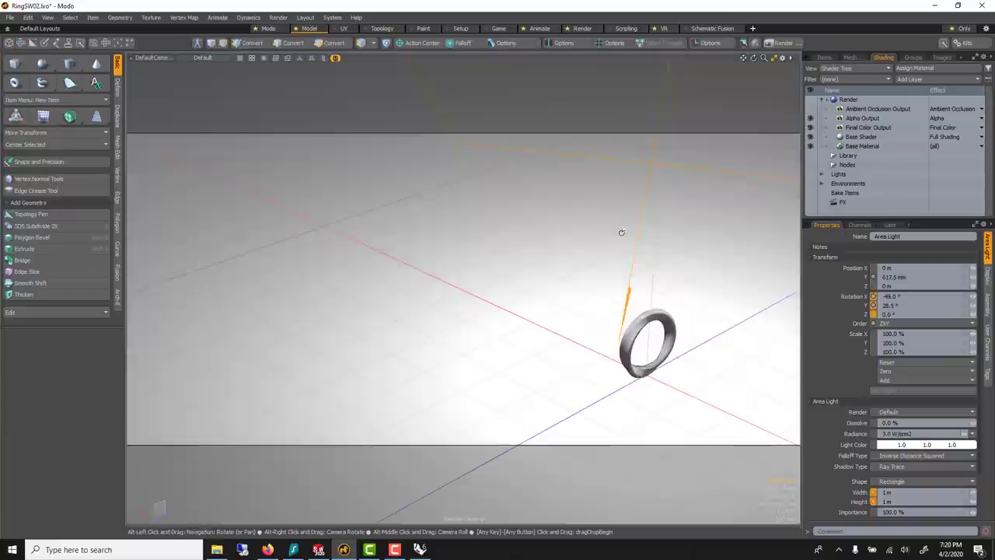
left_click_drag(620, 234, 398, 161, "alt+shift")
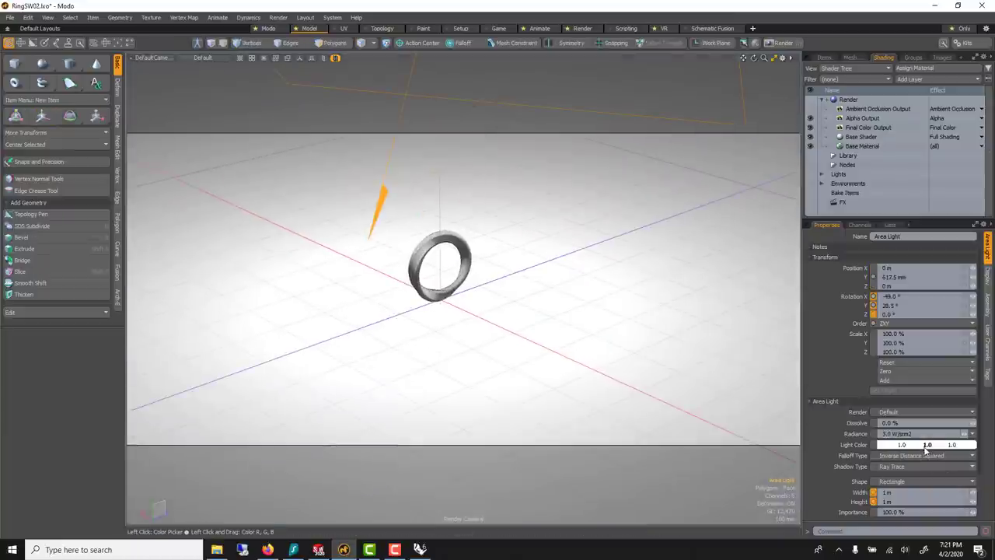
Step: Give the area light a slightly warm white color of 1.0, 0.99, 0.97 and a radiance of 2.5
left_click(927, 445)
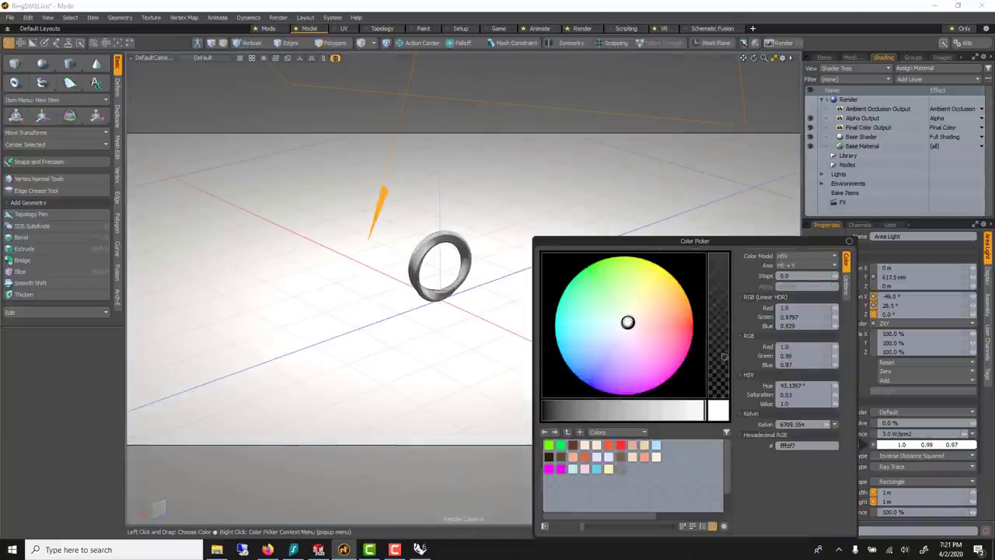
left_click(907, 434)
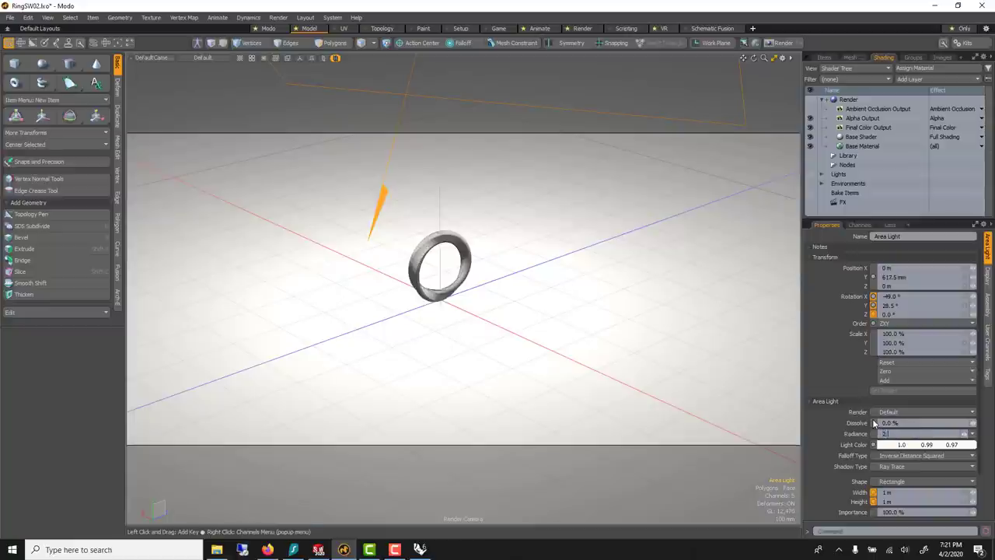
type("2.5")
key("Return")
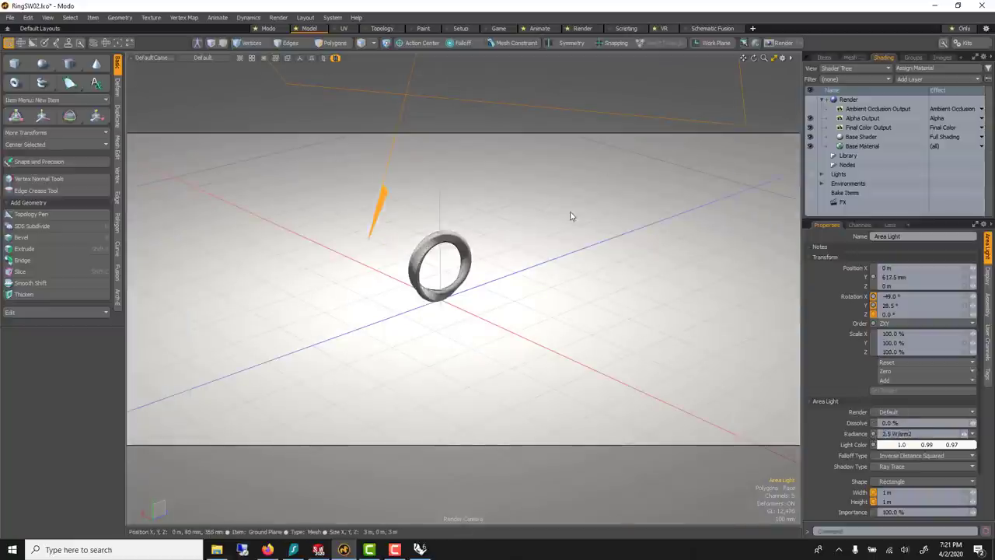
Step: Frame the ring closely and run a render preview to check the new lighting
scroll(570, 216, "up", 6)
left_click_drag(551, 218, 595, 240, "alt")
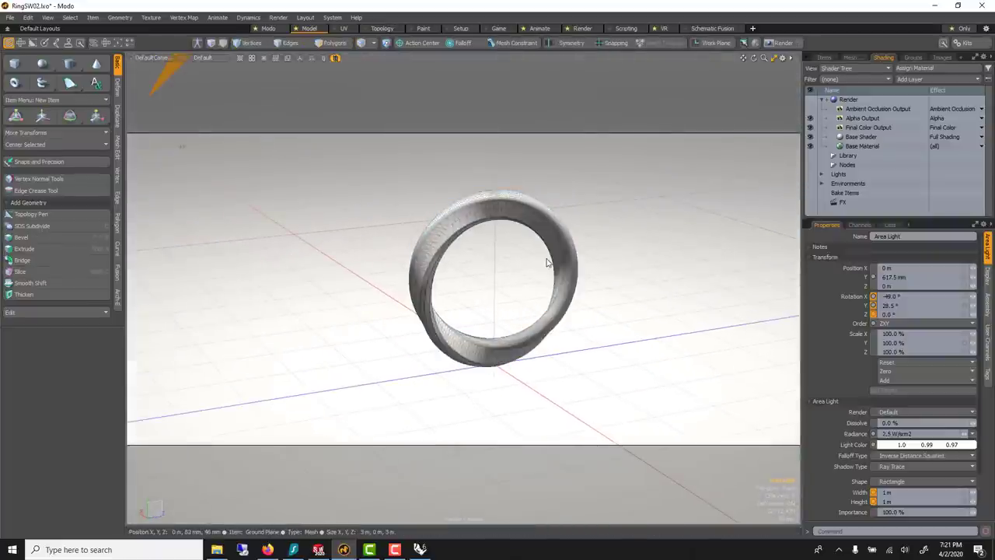
key("F8")
left_click(315, 253)
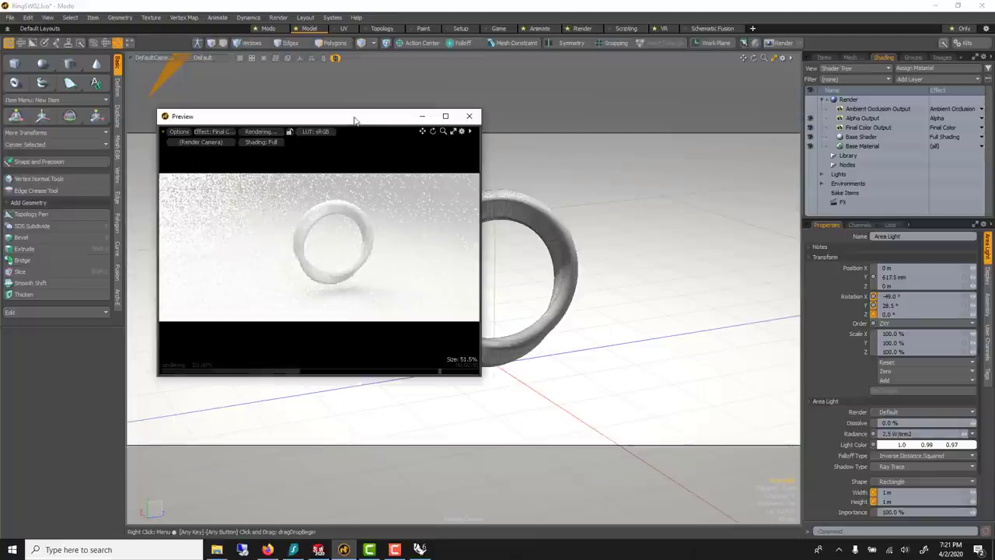
Step: Select the ring mesh, frame it closely for the render preview, and bring up the material presets beside it
left_click_drag(352, 116, 254, 102)
left_click(494, 208)
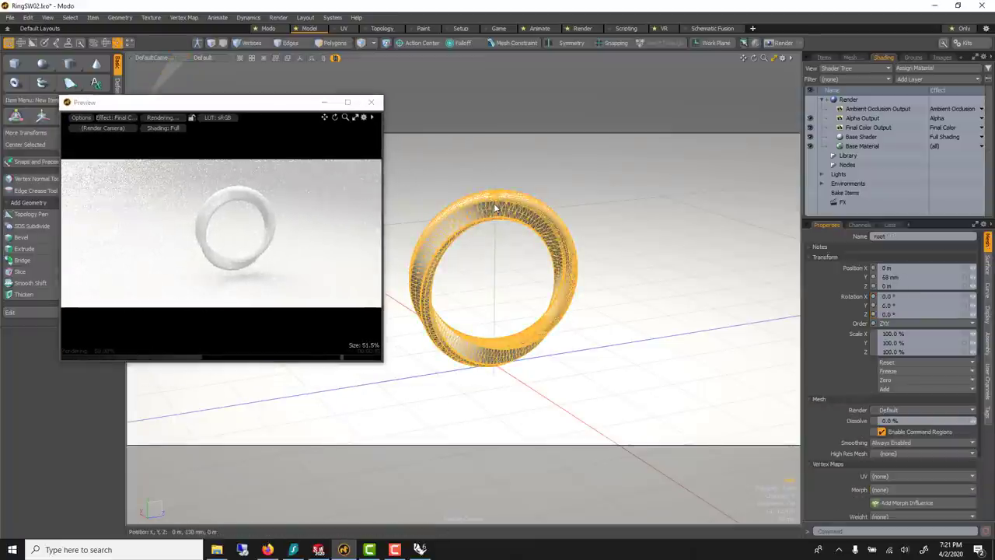
key("w")
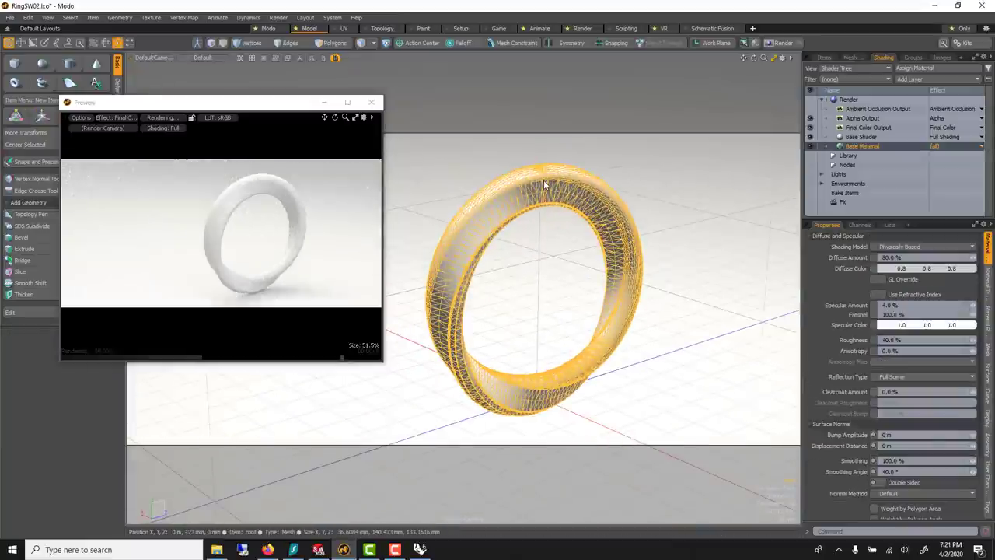
scroll(543, 183, "up", 3)
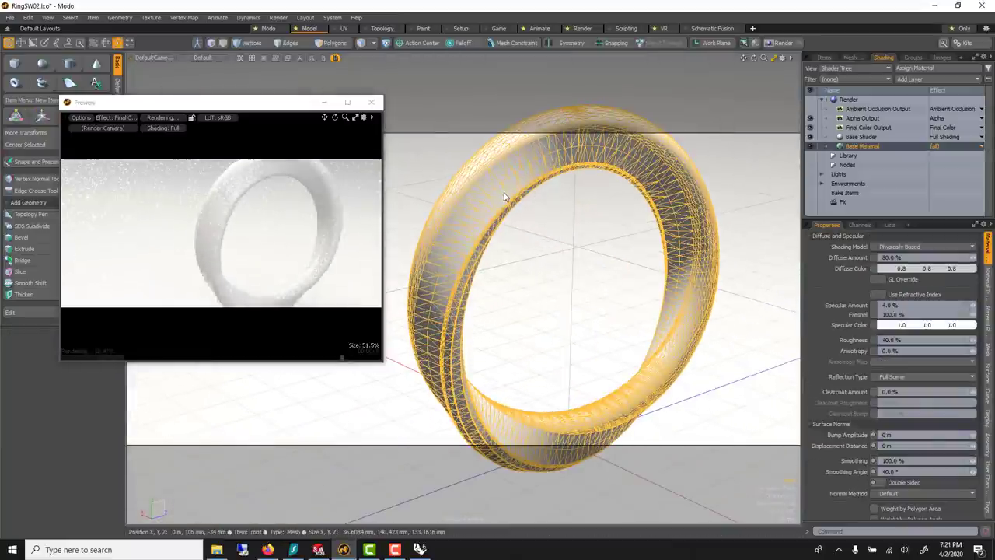
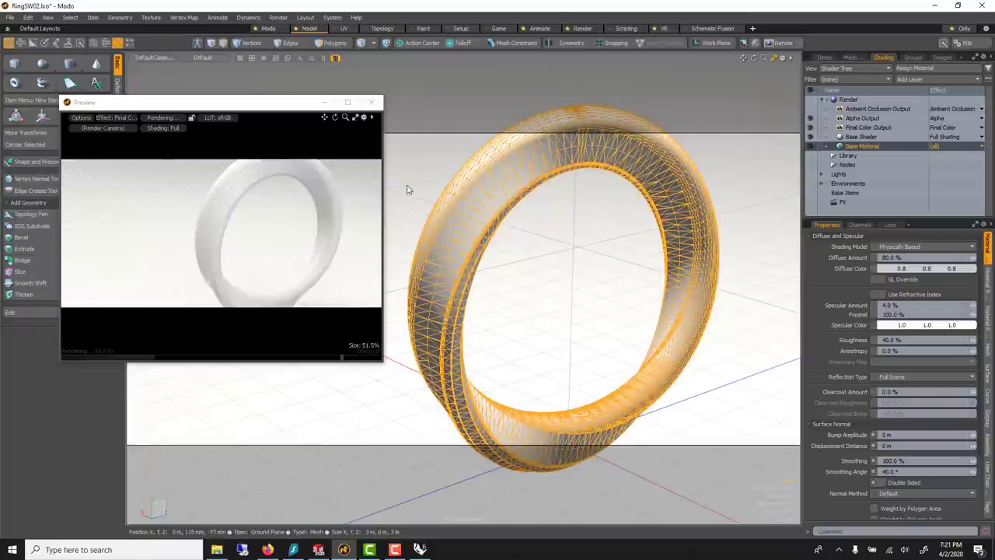
key("F6")
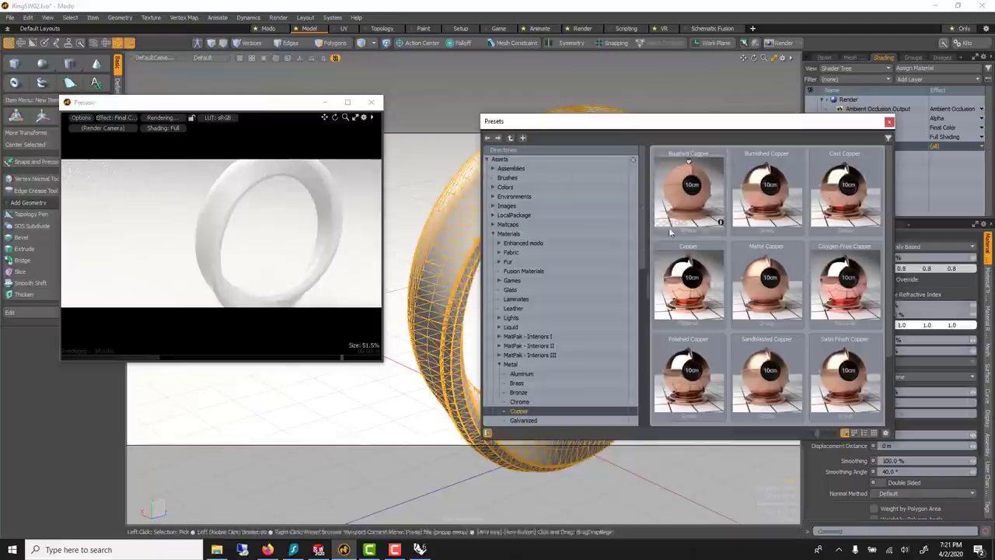
left_click_drag(842, 128, 754, 232)
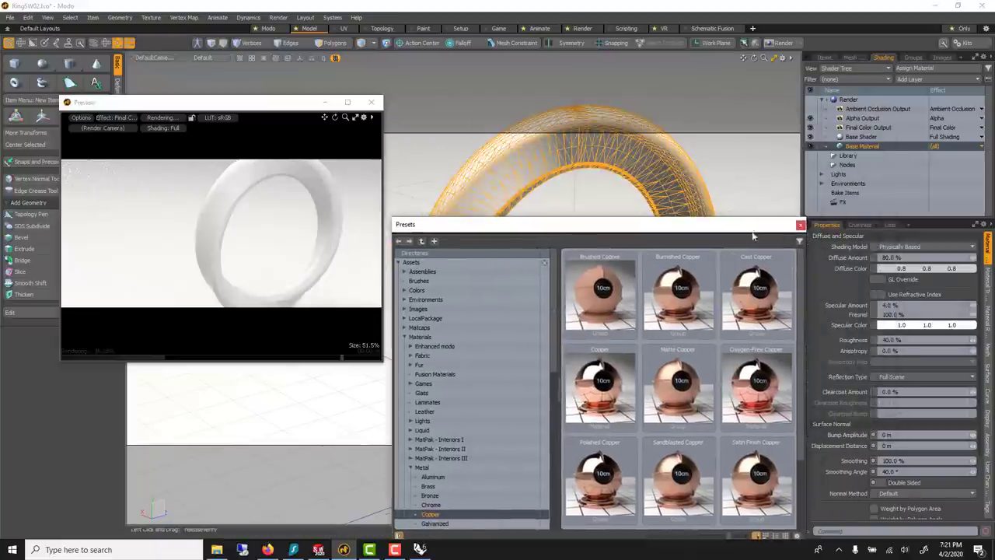
Step: Try the Cast Copper material preset on the ring's band face
left_click_drag(756, 294, 573, 155)
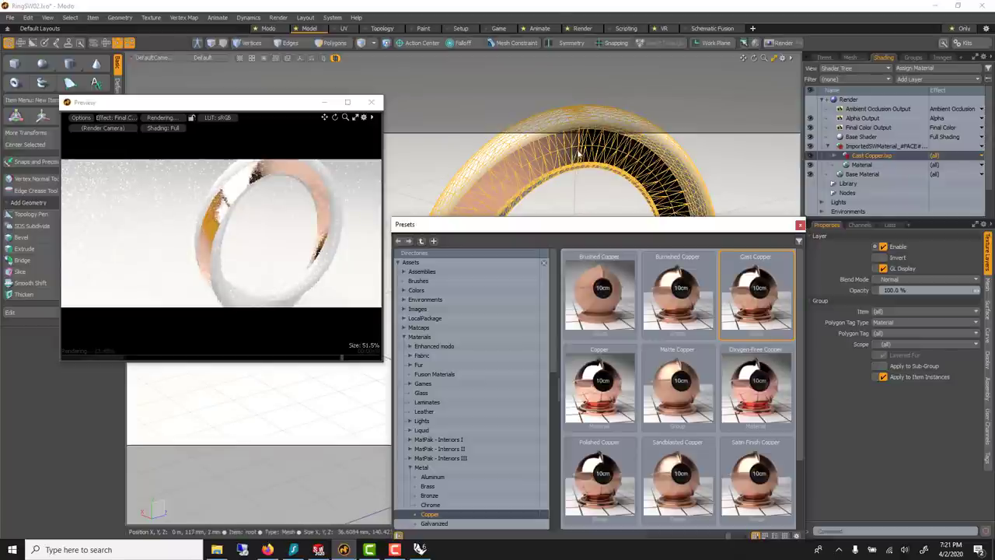
left_click_drag(555, 232, 730, 154)
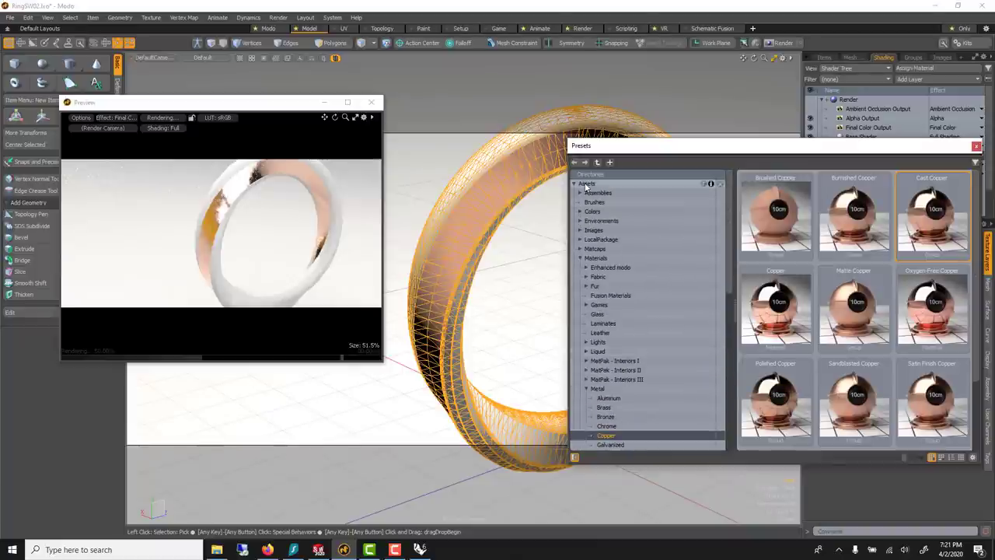
Step: Apply the Dark Powdercoat preset from the Painted Powder Coat materials to the ring's band face
scroll(649, 364, "down", 10)
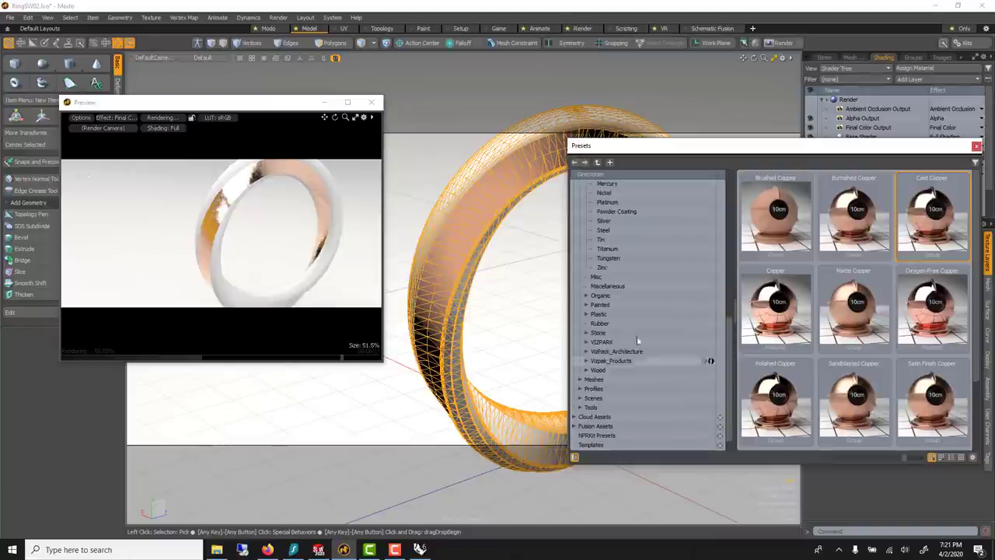
scroll(632, 311, "up", 2)
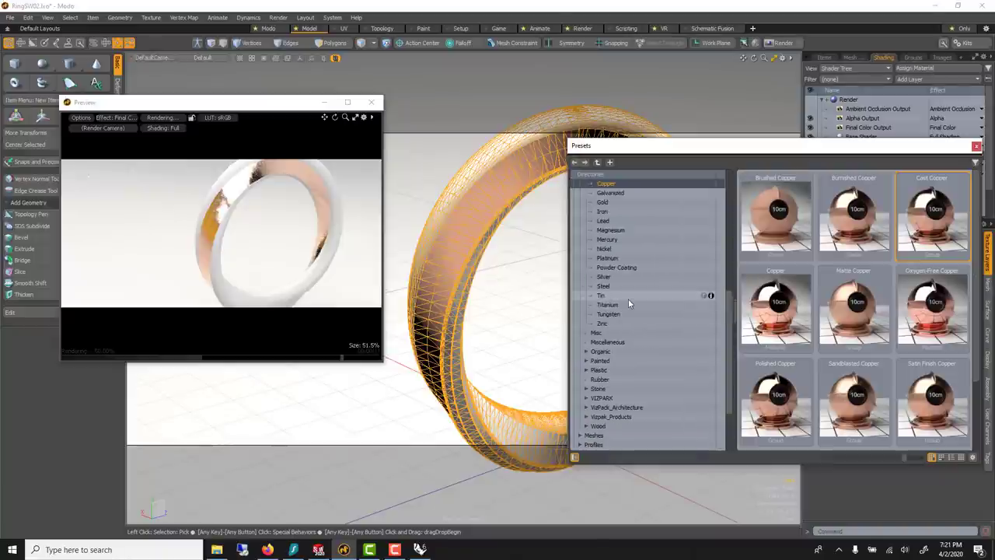
left_click(587, 361)
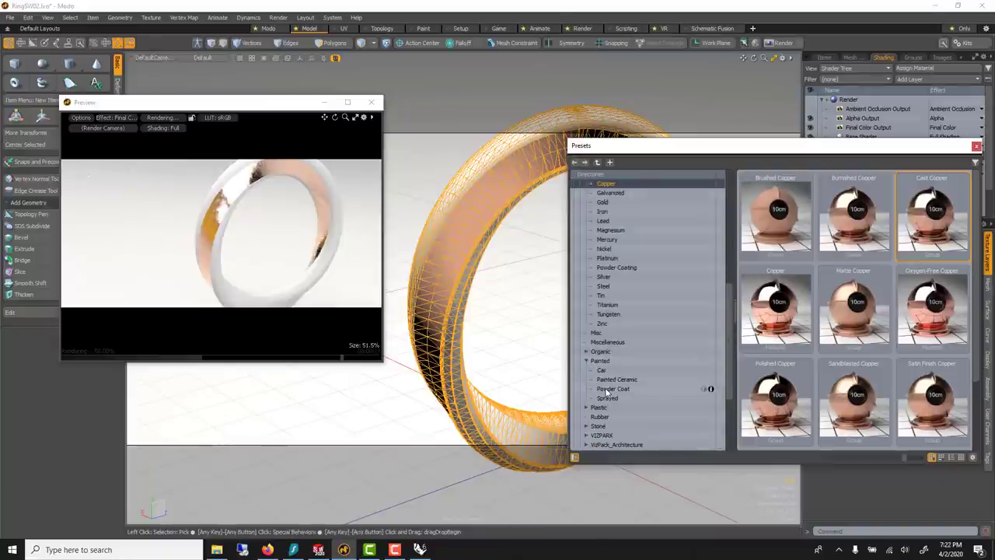
left_click(607, 389)
left_click(866, 226)
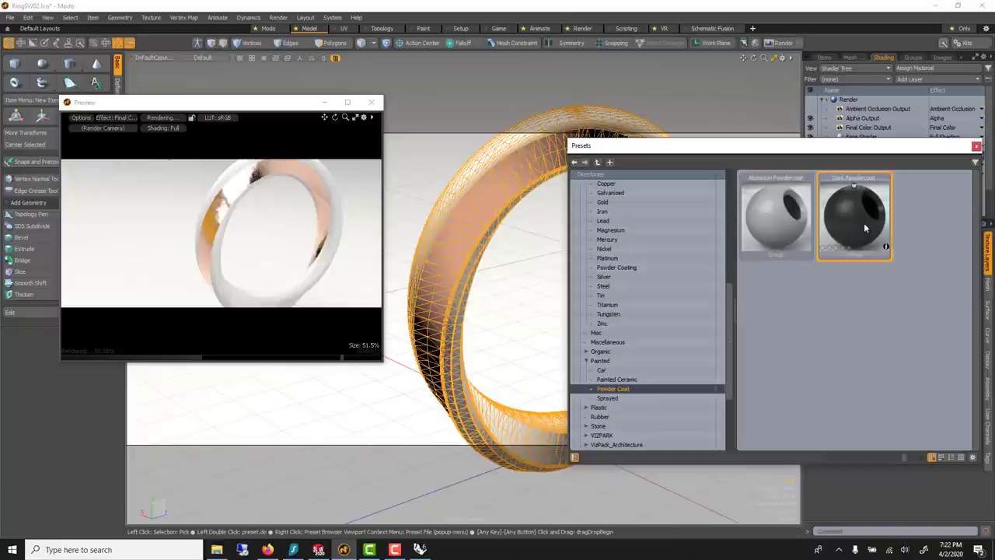
left_click_drag(864, 222, 496, 174)
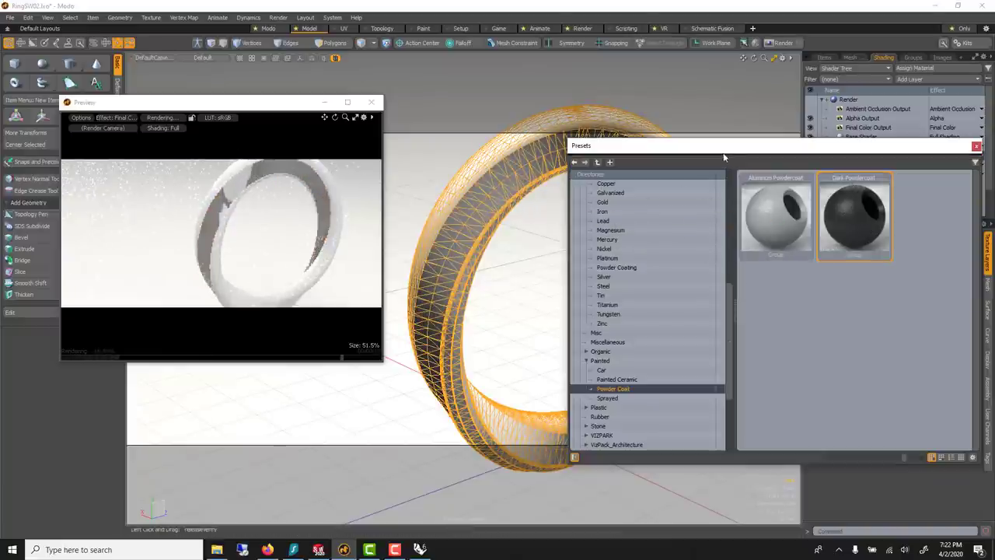
left_click_drag(724, 158, 262, 405)
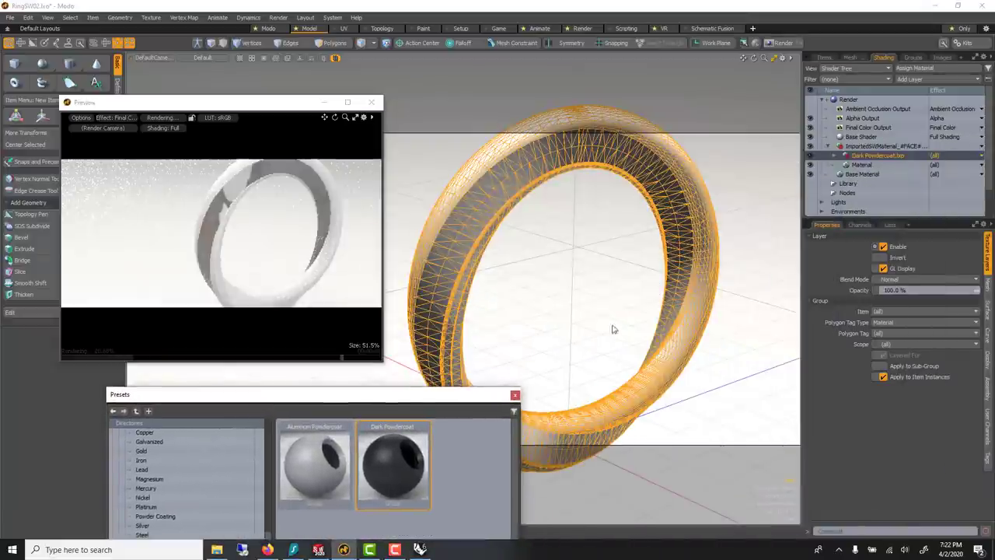
Step: Darken the Dark Powdercoat material's diffuse color to 0.13 and set its specular amount to 1%
left_click(835, 156)
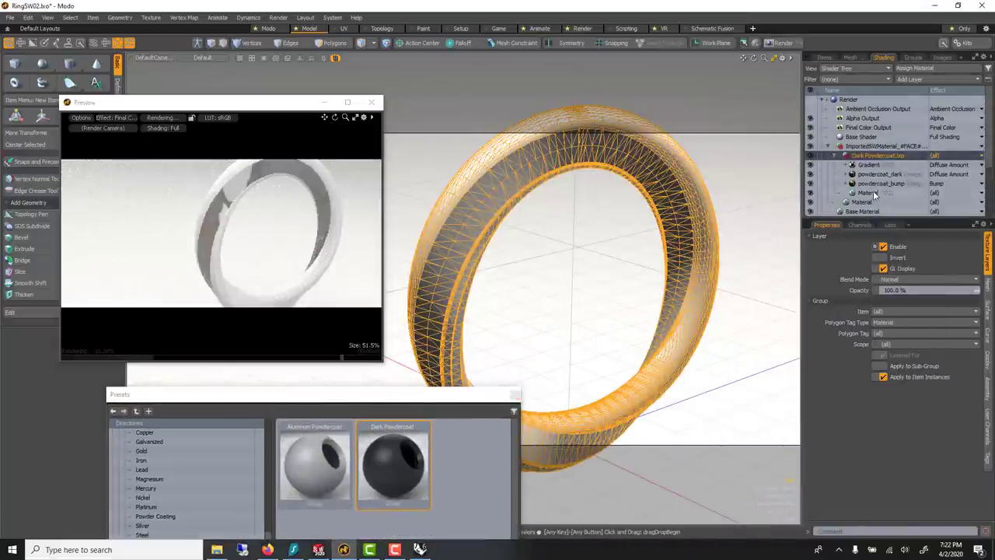
left_click(867, 192)
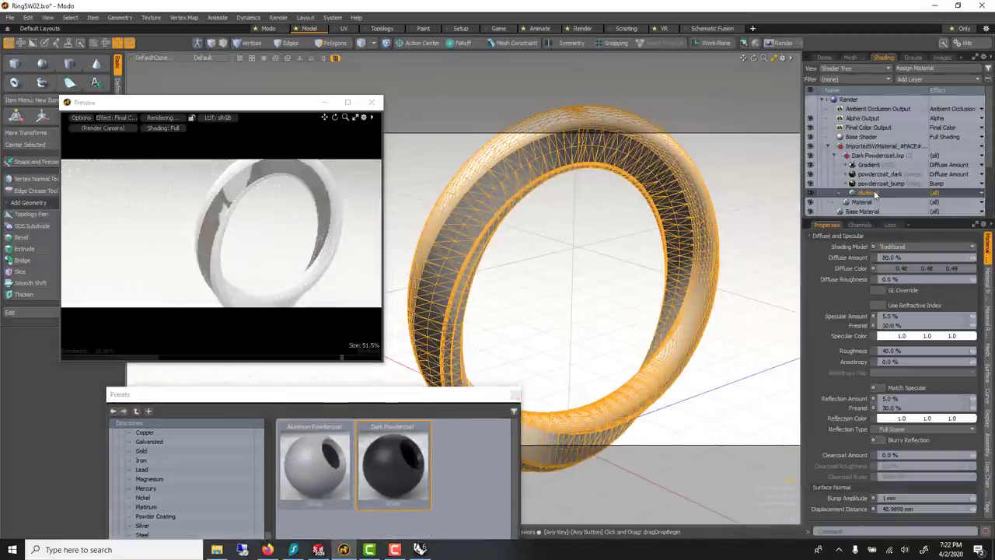
left_click(901, 269)
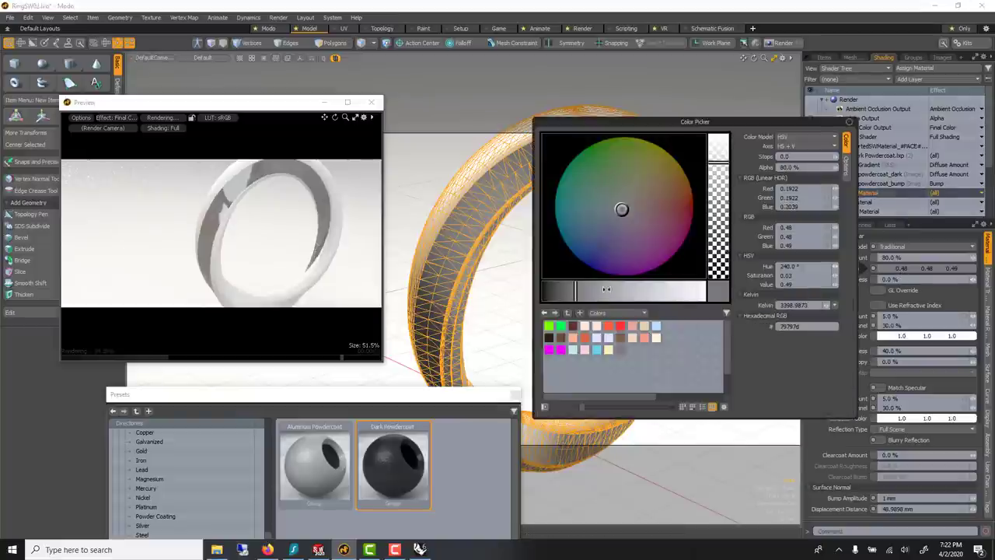
left_click_drag(604, 290, 545, 289)
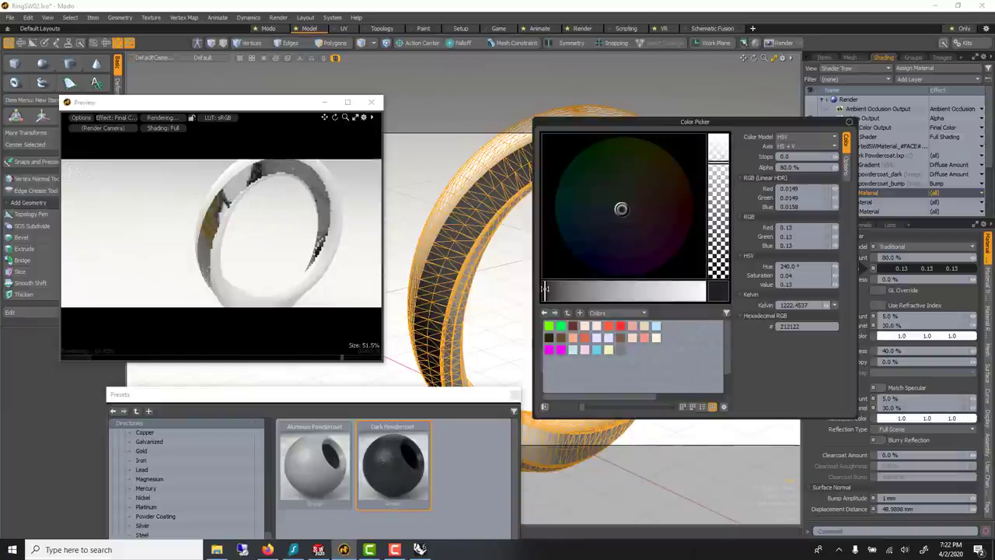
left_click(889, 316)
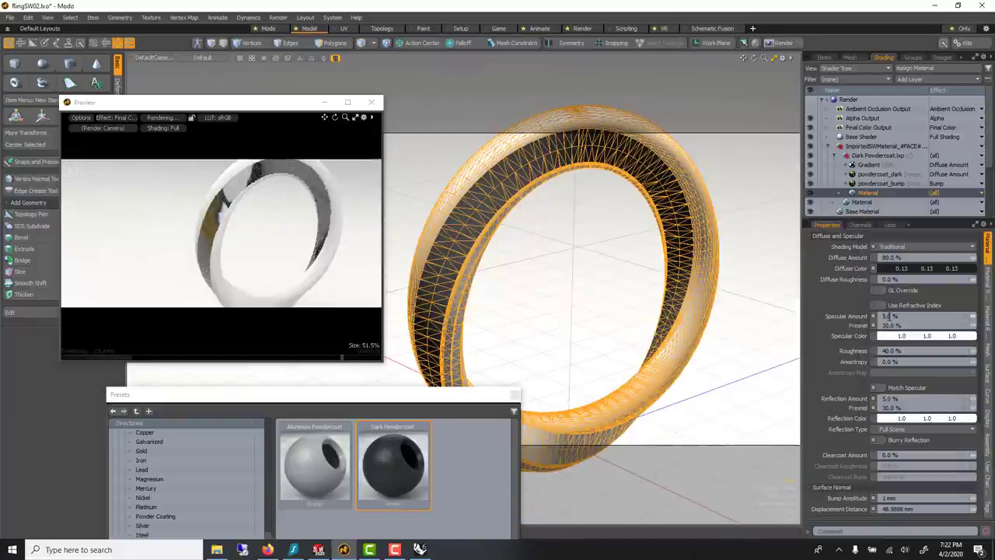
type("1")
key("Return")
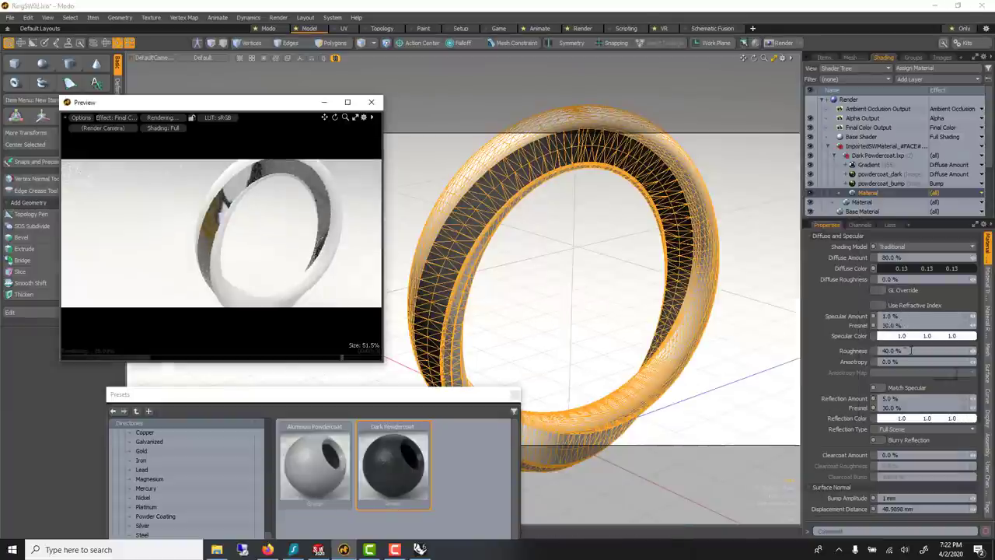
Step: Set the powdercoat material's reflection amount to 0.2% and change its shading model to Physically Based
left_click(889, 398)
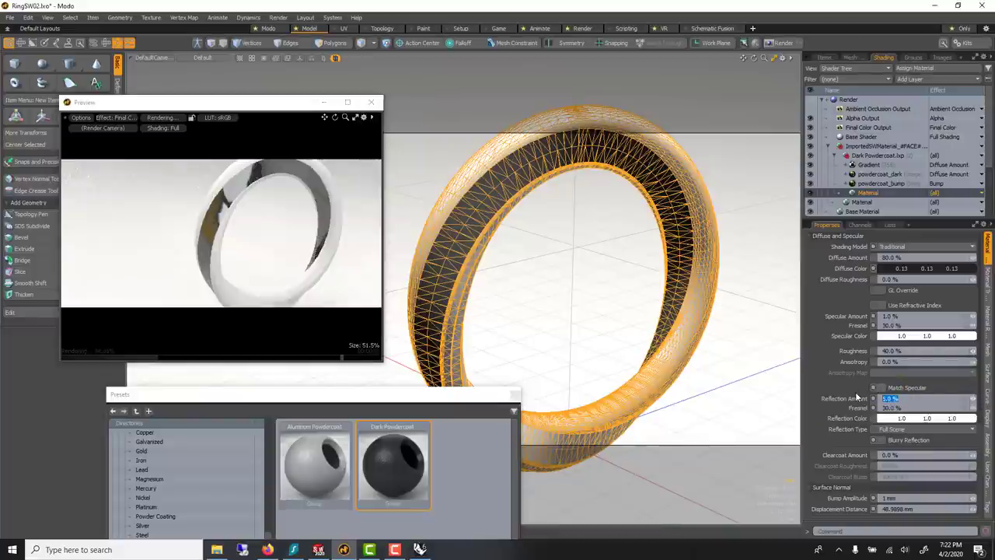
type("0")
key("Return")
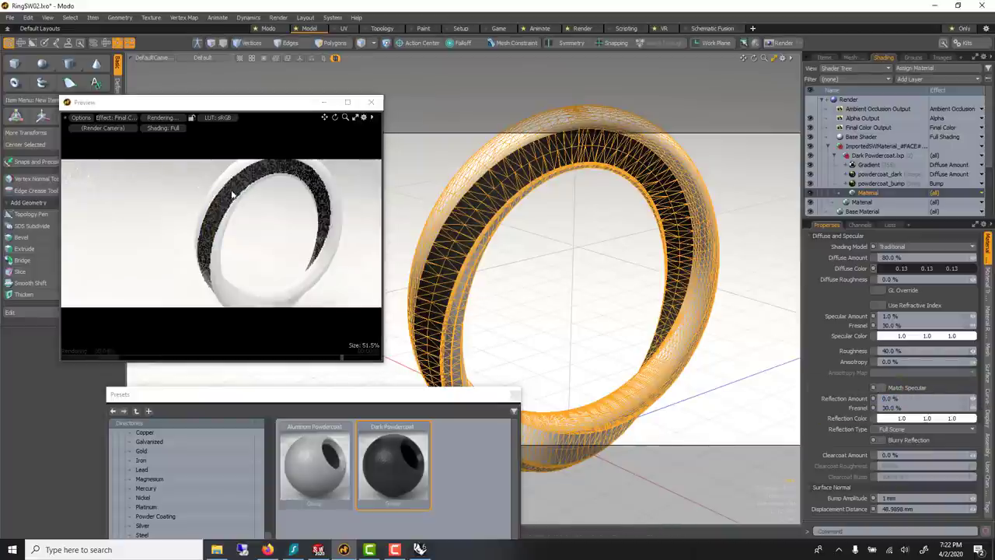
type("0.2")
key("Return")
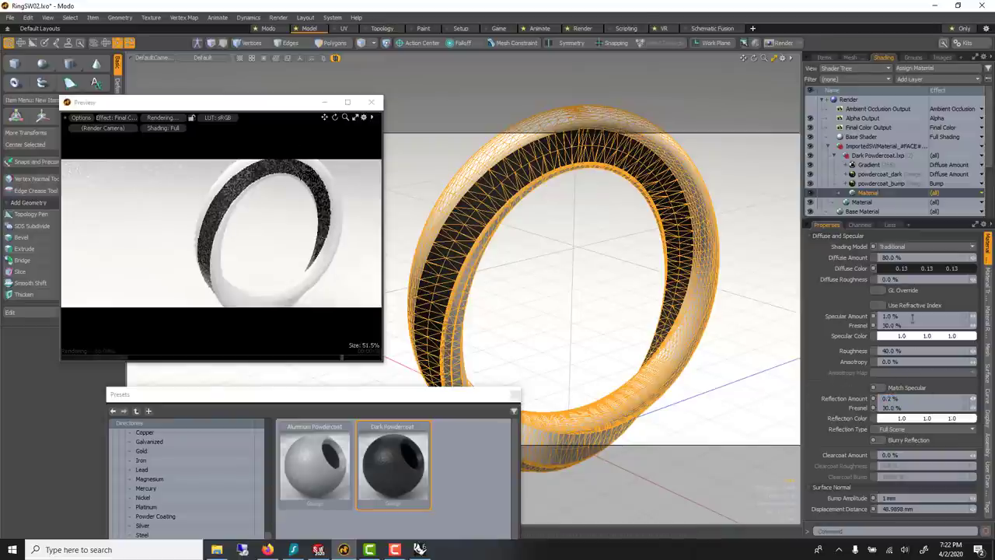
left_click(894, 247)
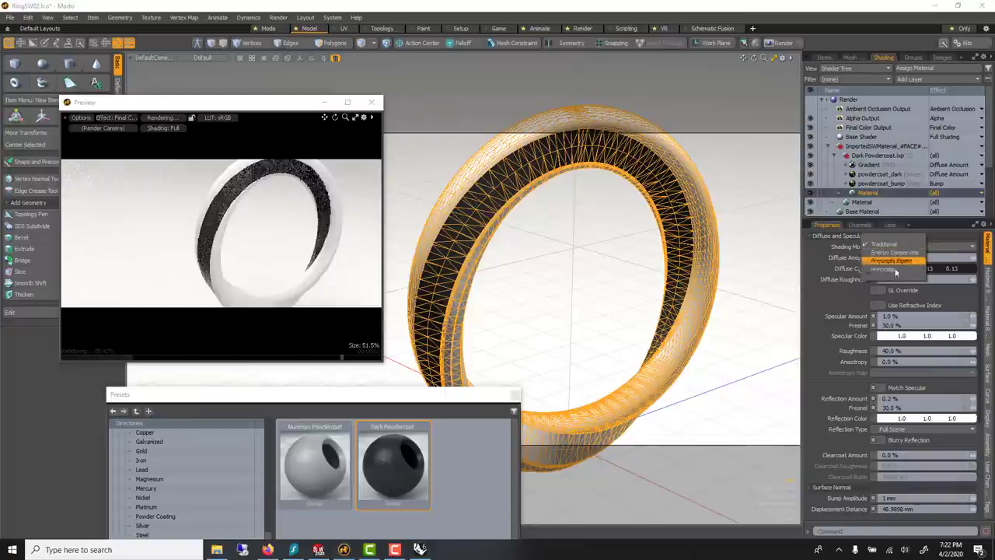
left_click(895, 261)
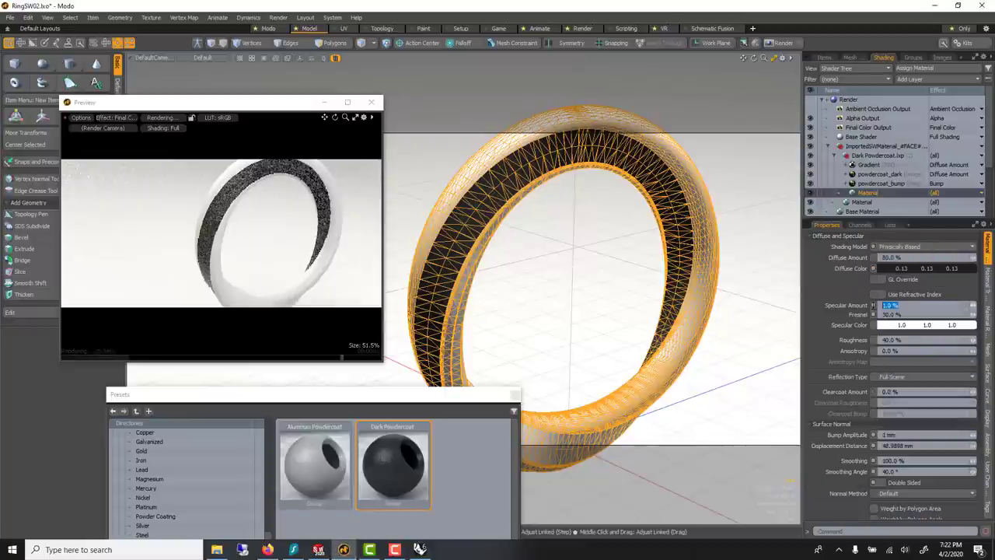
Step: Apply the Gold preset from the Metal materials to the ring's body and close the presets
left_click_drag(282, 395, 708, 136)
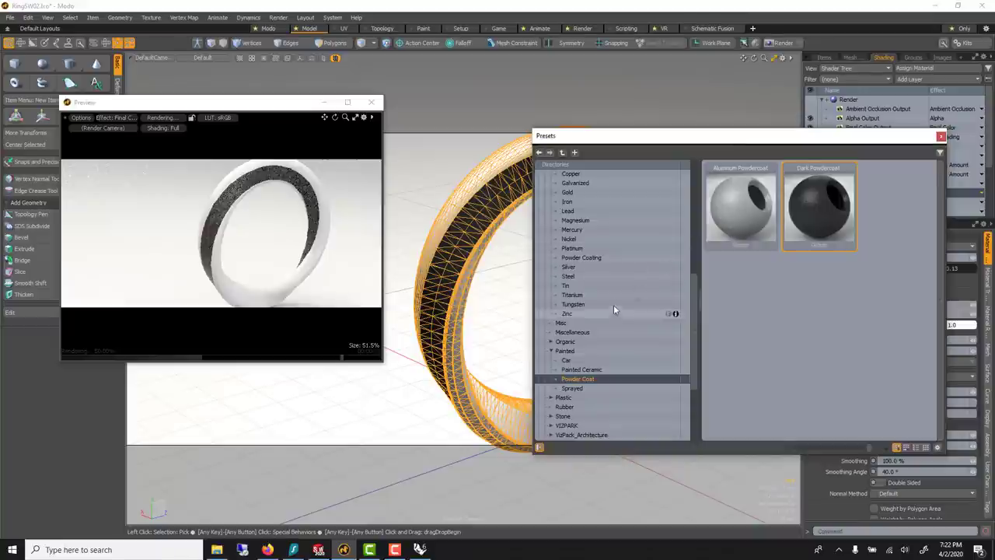
scroll(610, 291, "up", 2)
left_click(582, 248)
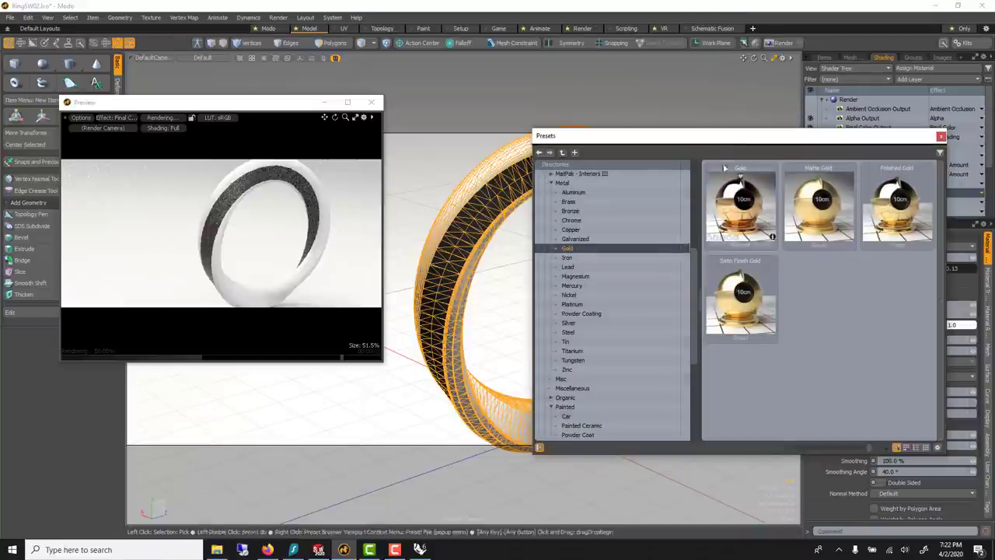
left_click_drag(614, 136, 604, 178)
left_click(729, 264)
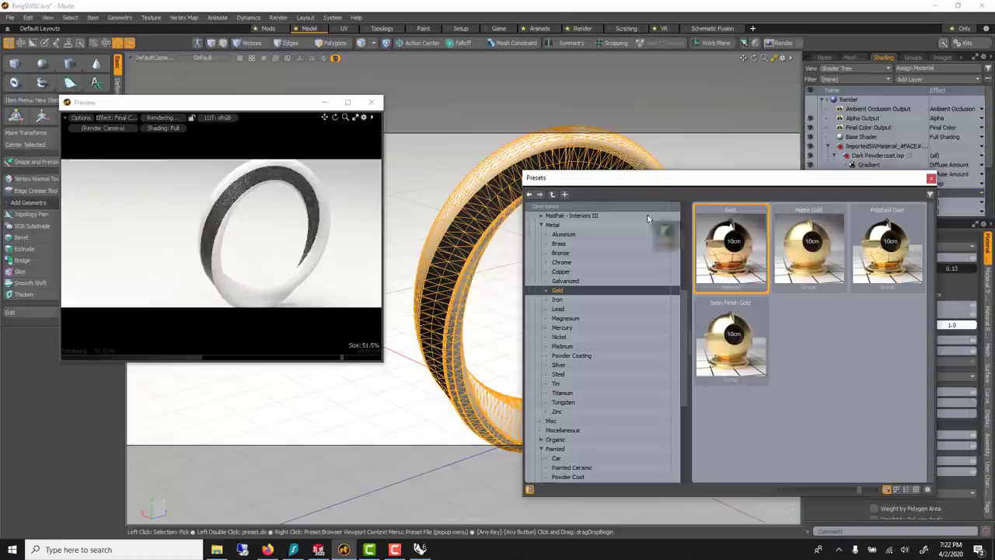
left_click_drag(506, 158, 507, 158)
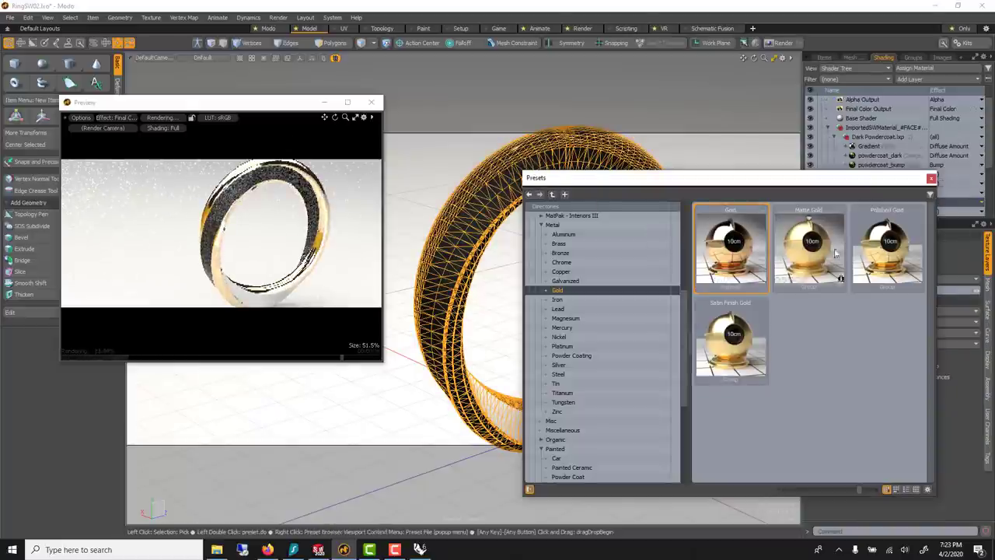
left_click(932, 179)
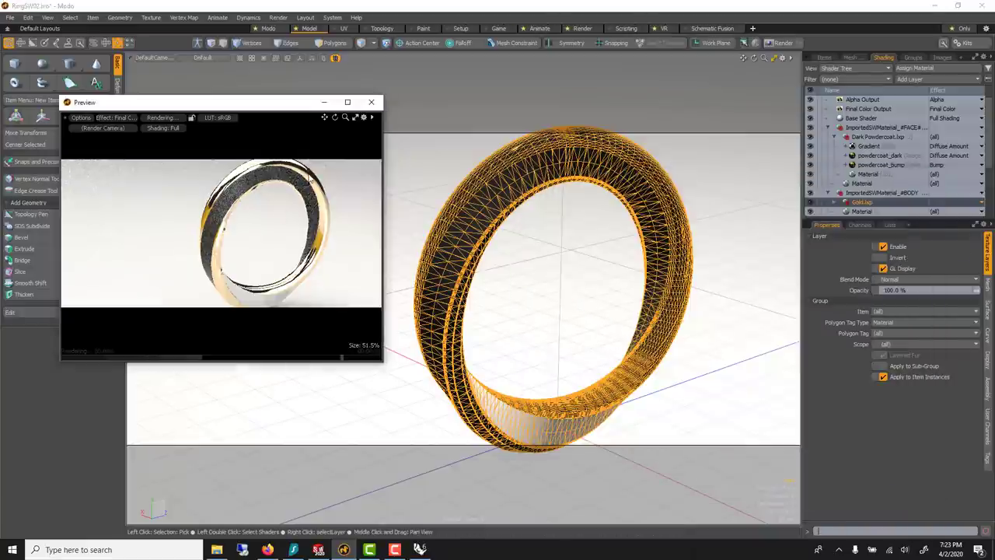
Step: Set the Gold material's specular amount and Fresnel to 80% and its roughness to 20%
double_click(301, 174)
left_click(893, 306)
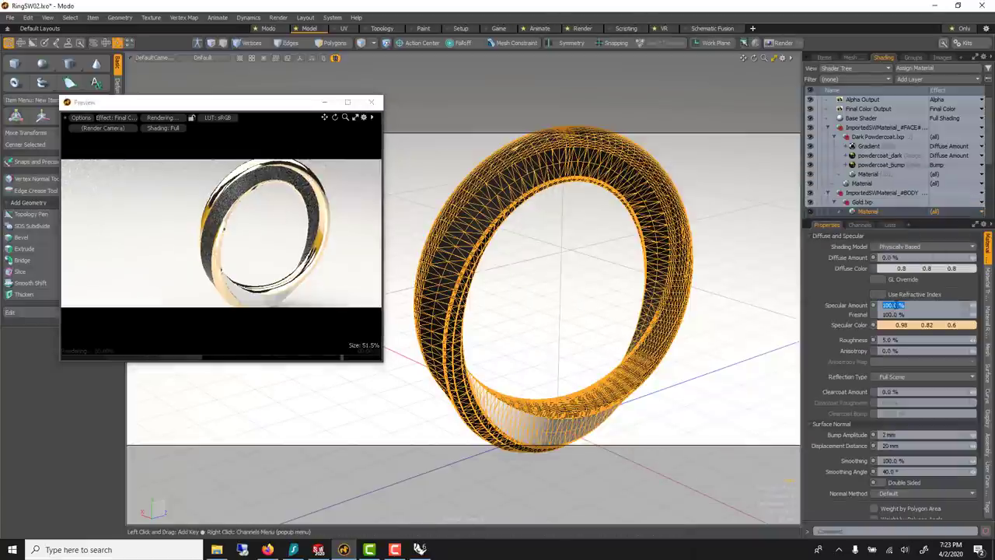
type("80")
key("Tab")
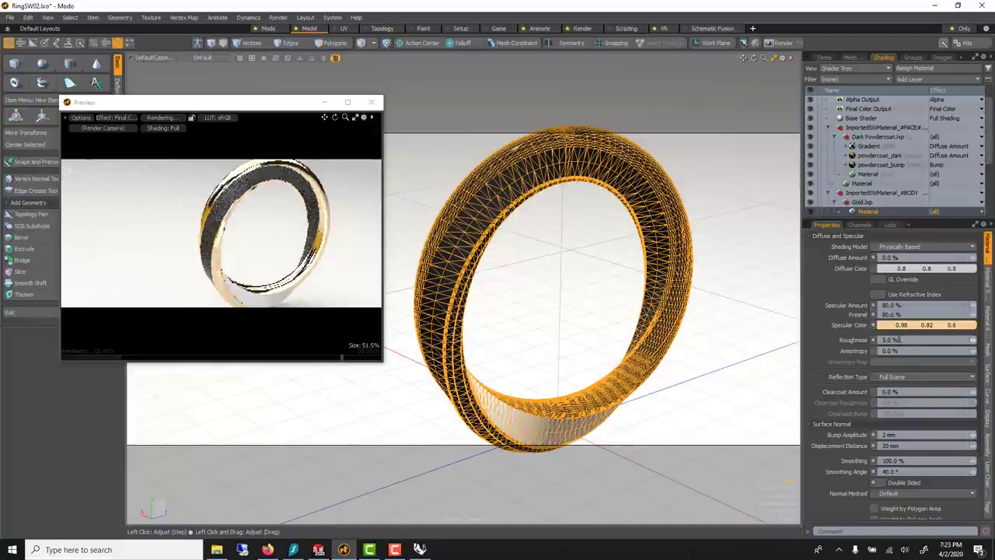
left_click(899, 339)
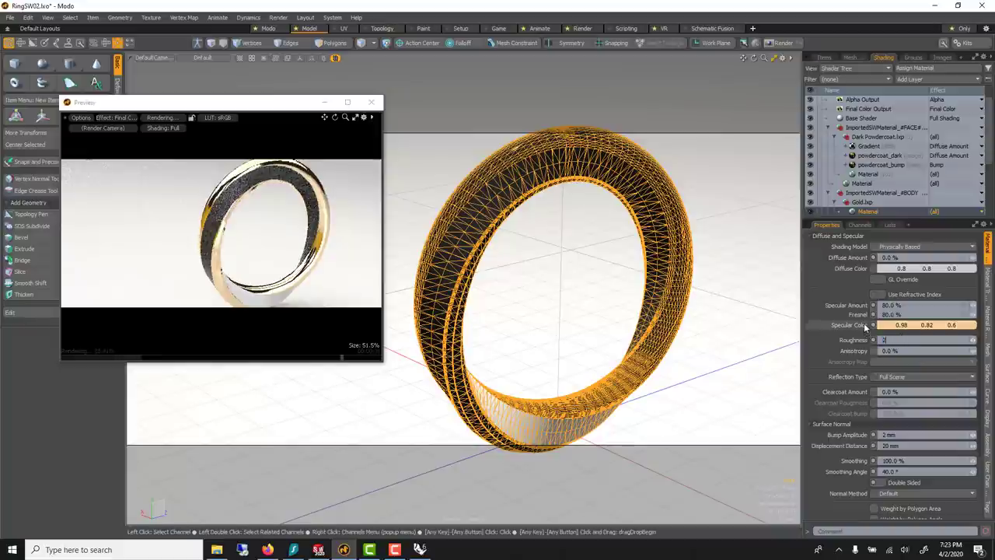
type("20")
key("Return")
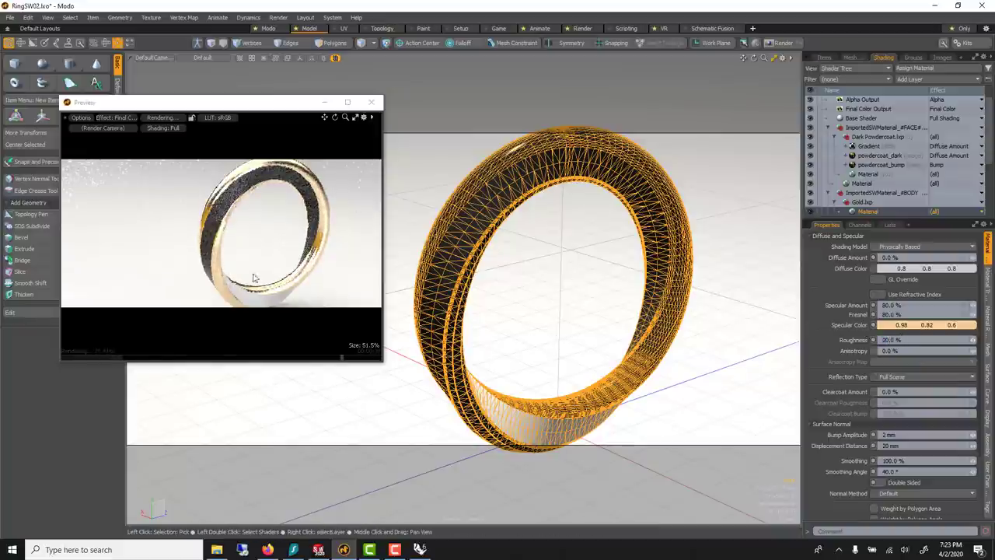
scroll(550, 291, "down", 2)
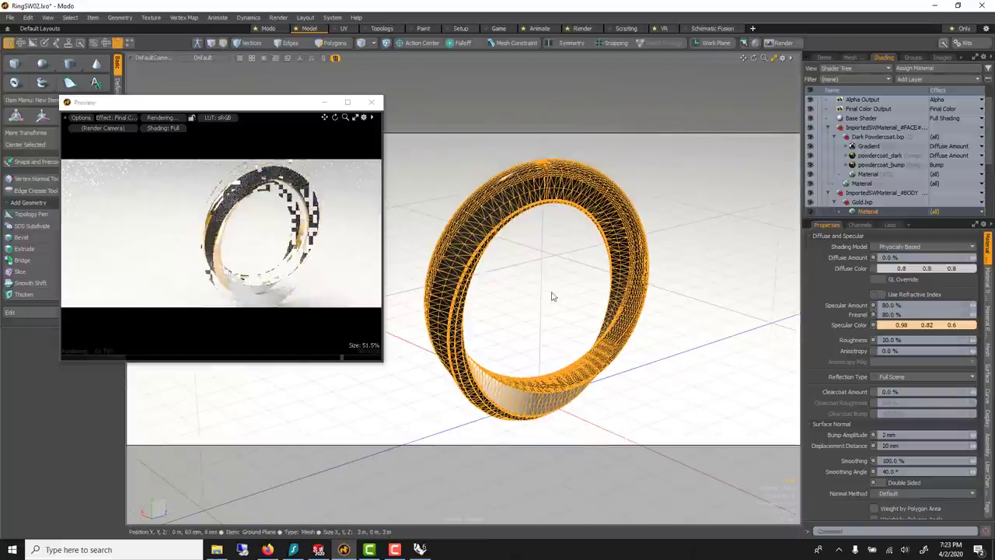
Step: Delete the ENV_Refl and ENV_Light environments from the shader tree
left_click_drag(554, 298, 603, 304, "alt")
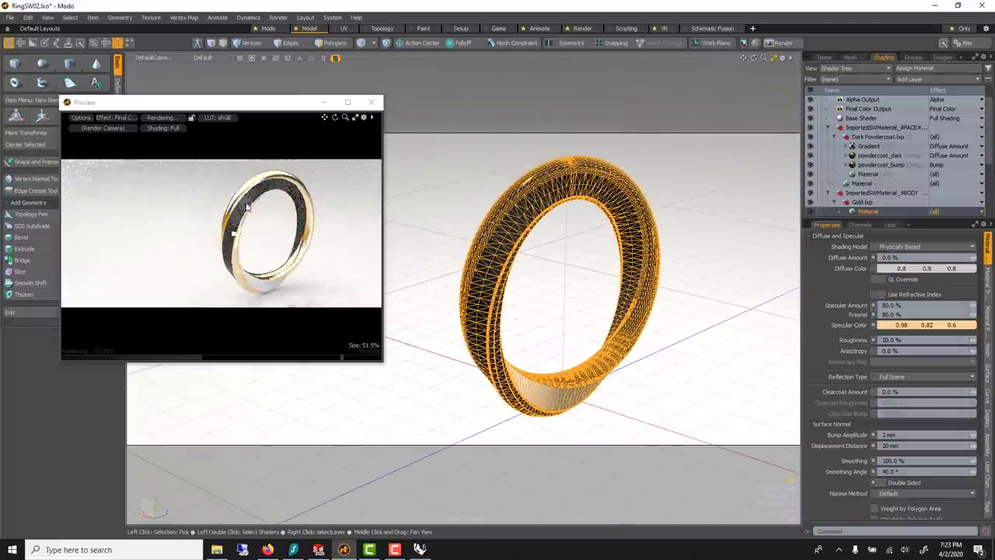
scroll(882, 103, "up", 1)
left_click(873, 99)
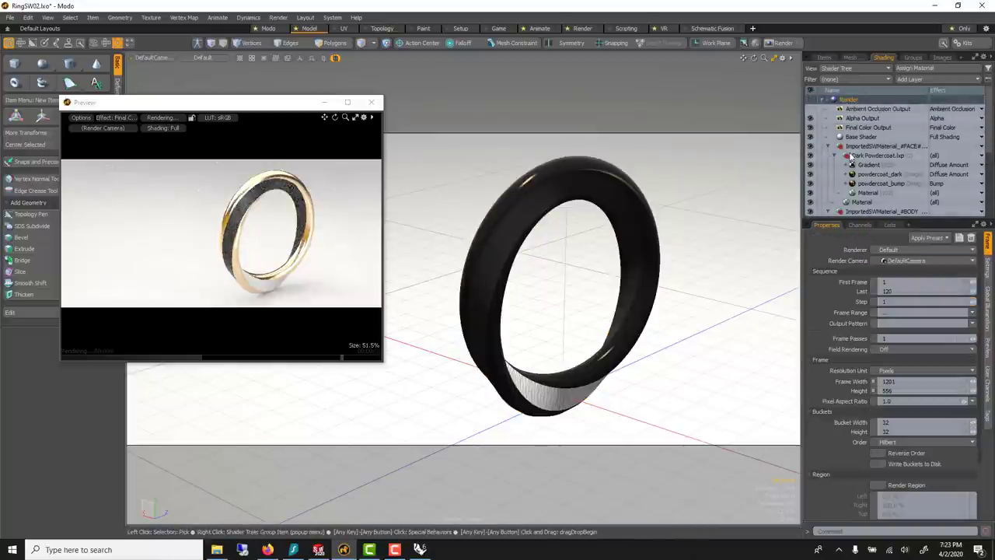
scroll(876, 149, "down", 4)
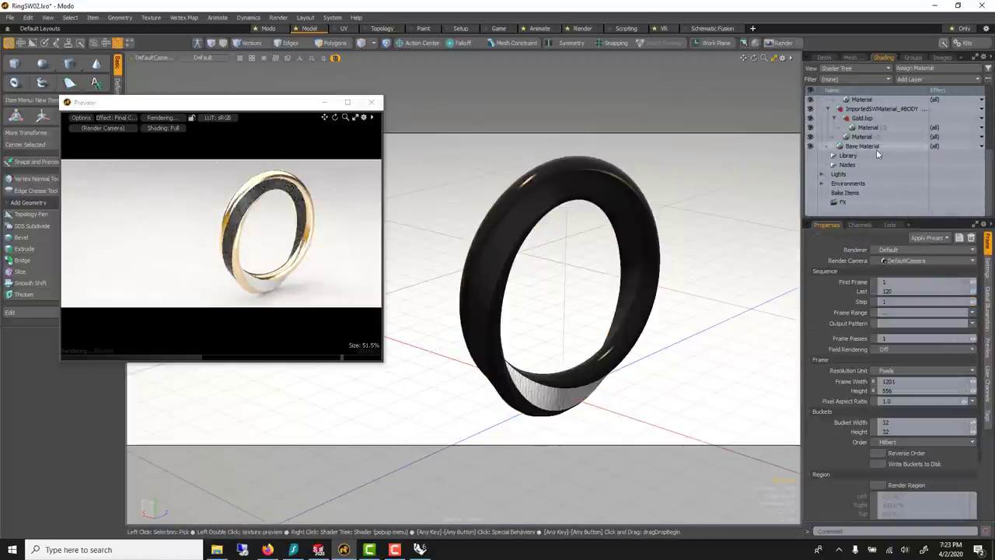
left_click(821, 183)
scroll(860, 199, "down", 1)
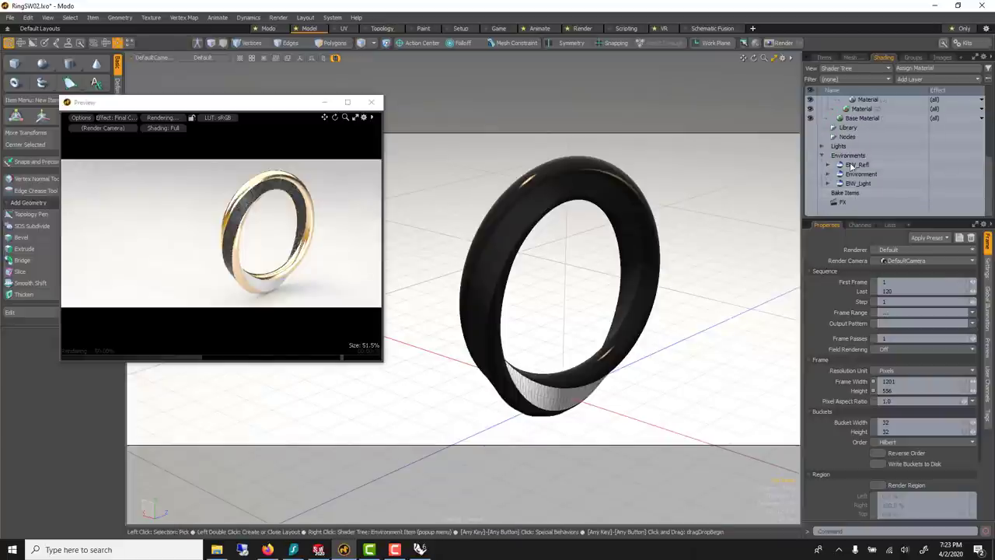
left_click(851, 166)
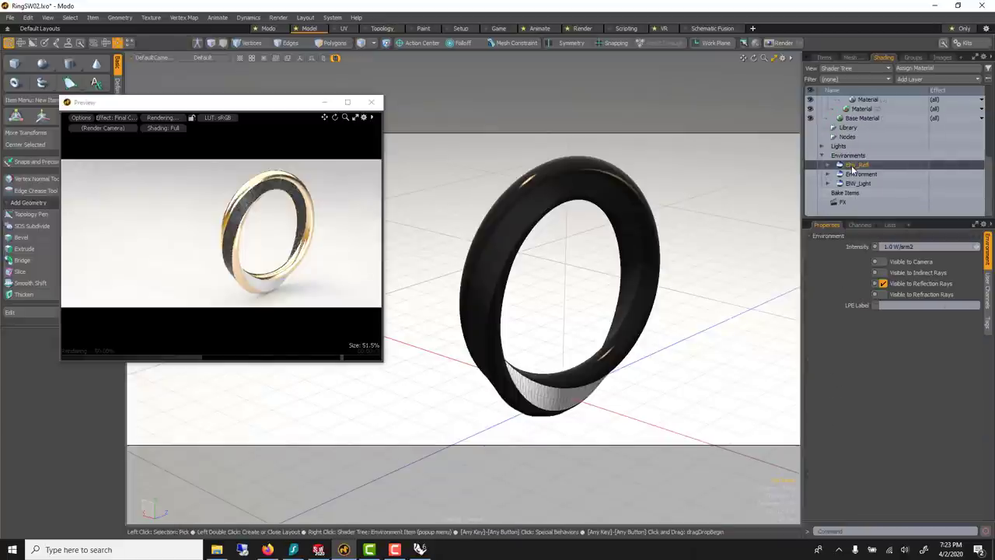
key("Delete")
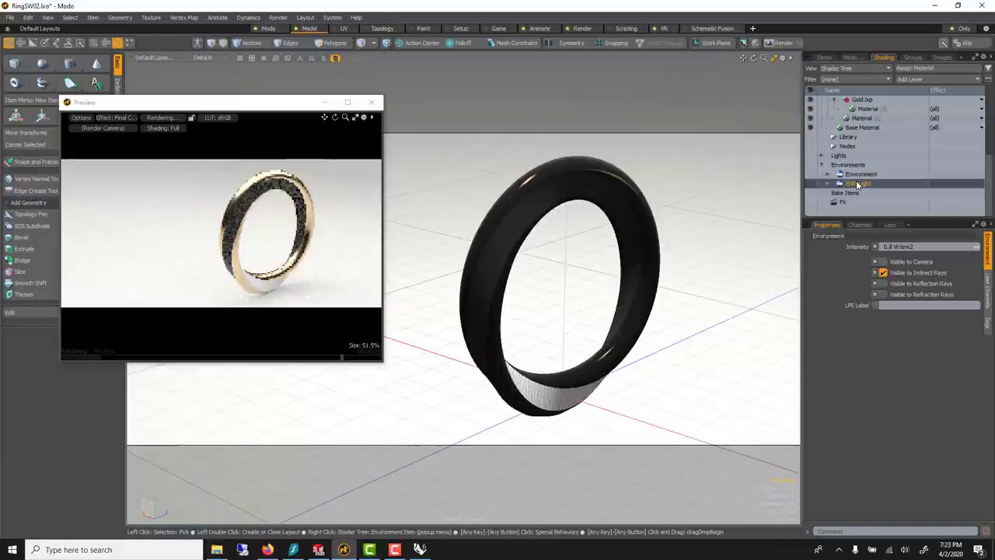
key("Delete")
Step: Make the remaining environment visible to indirect and reflection rays and try an intensity of 0.8
left_click(856, 184)
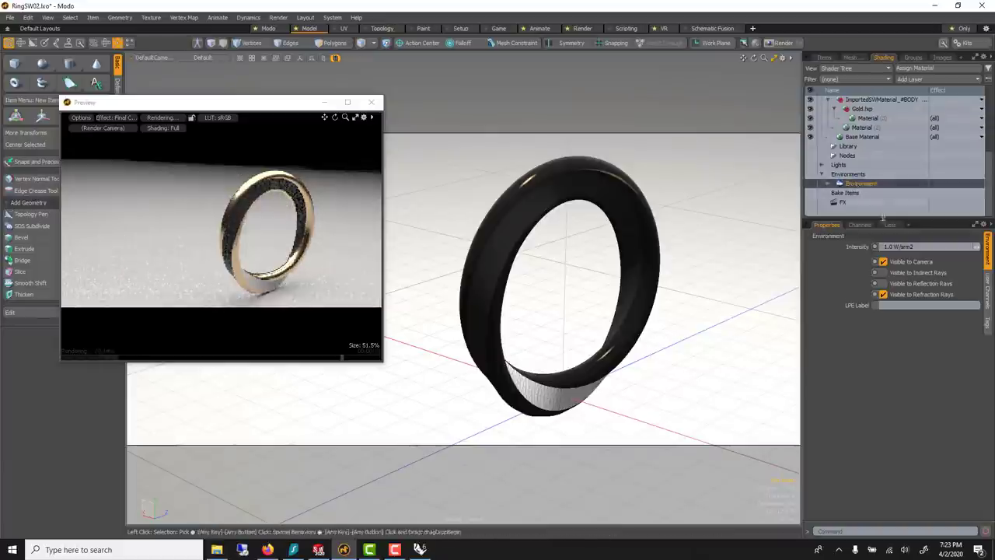
left_click(900, 273)
left_click(900, 284)
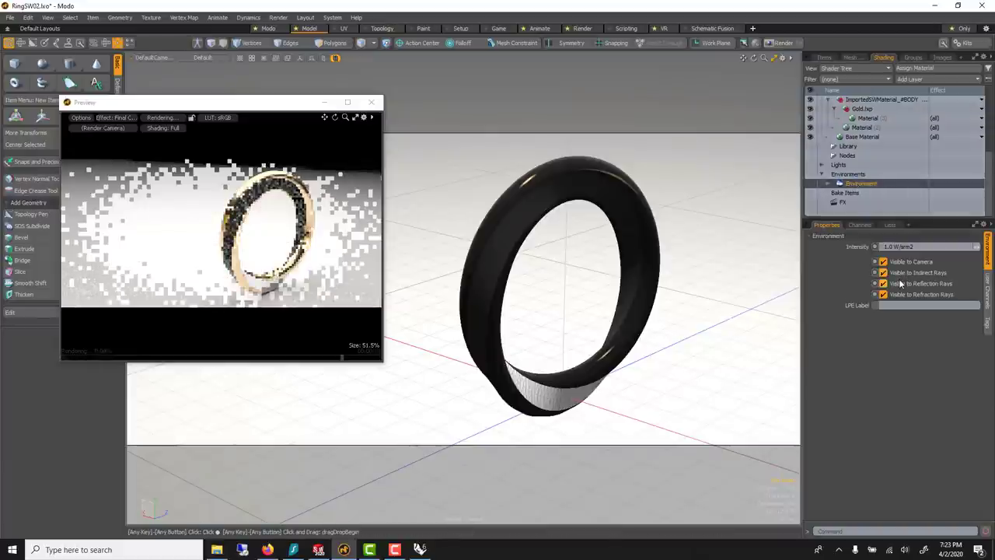
left_click(899, 246)
type("0.8")
key("Return")
Step: Set the Y rotation of the 3 point orange environment image's texture locator to 30°
left_click(829, 184)
left_click(869, 193)
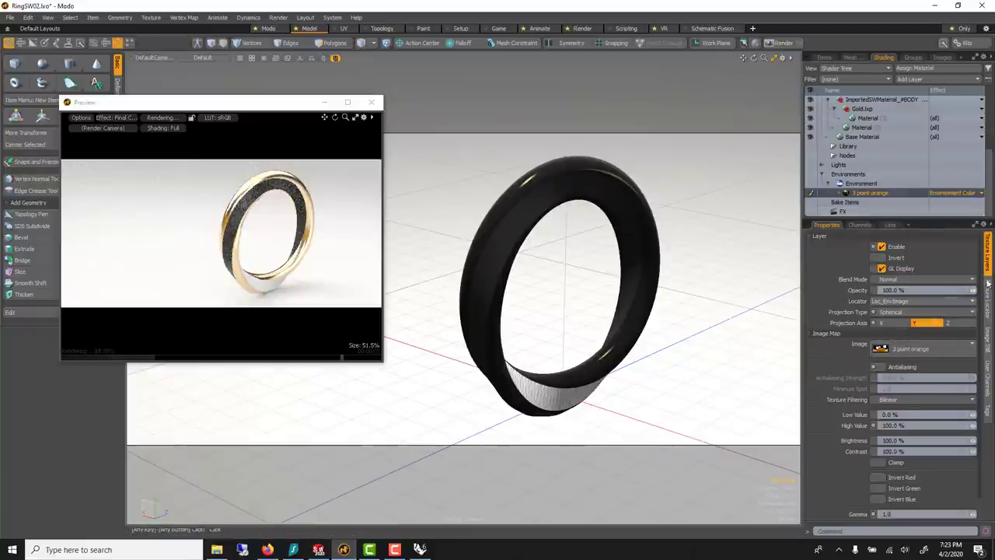
left_click(989, 298)
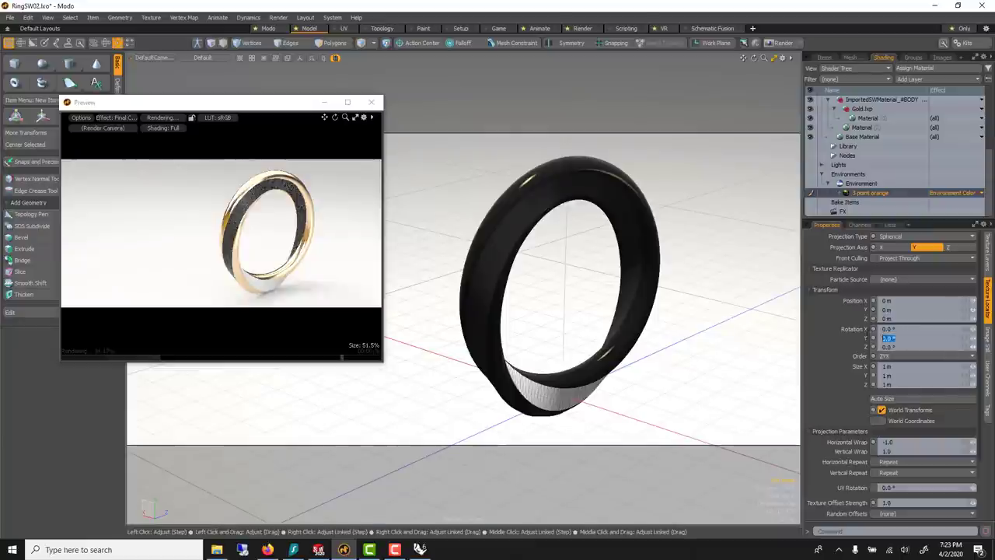
type("0")
key("Return")
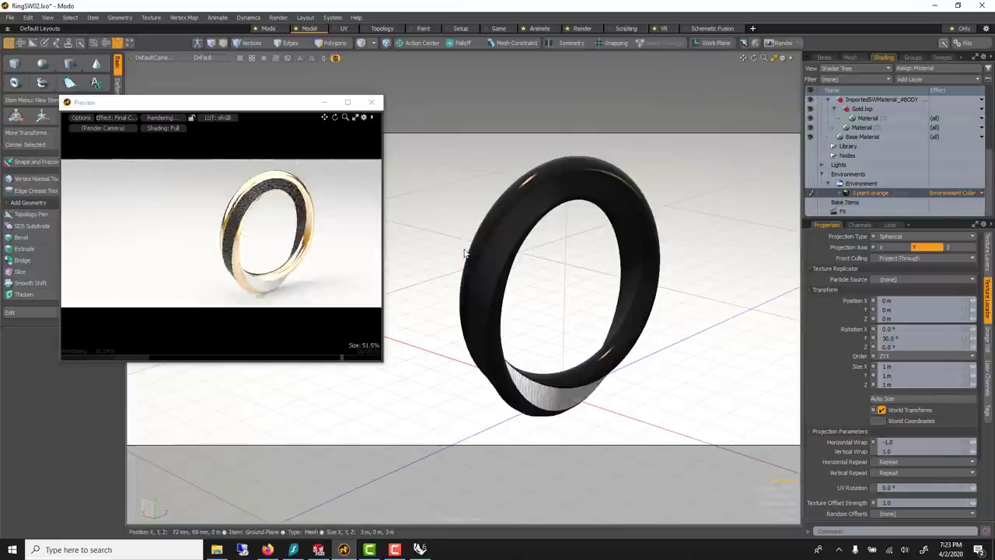
Step: Add the Industrial 01 preset from the Indoor environments to the scene and close the presets
key("F6")
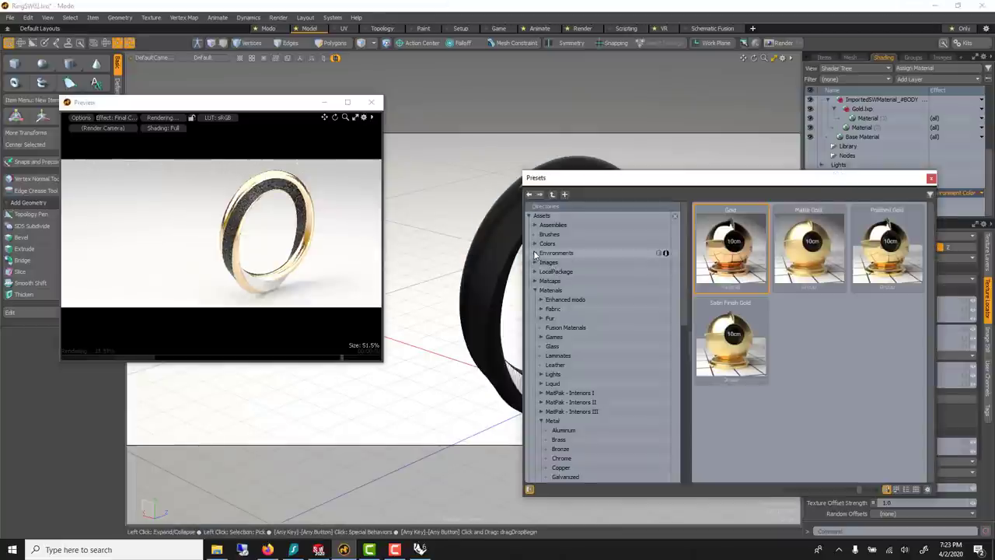
left_click(535, 252)
left_click(550, 263)
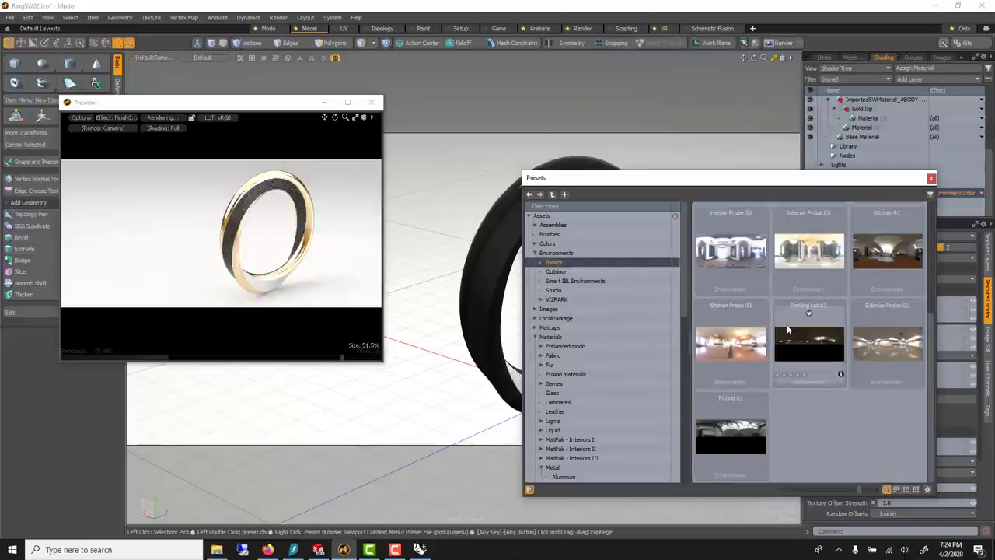
scroll(818, 336, "up", 1)
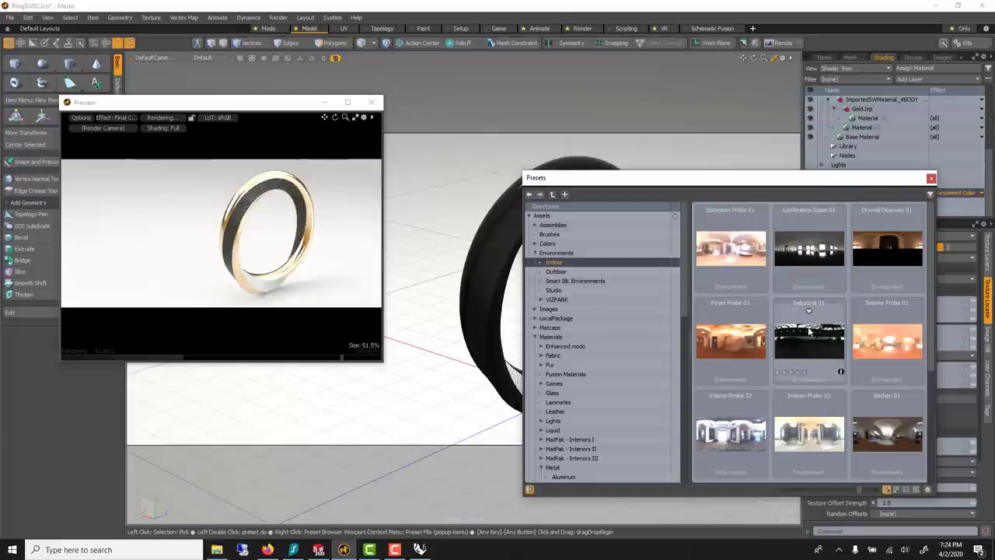
double_click(808, 332)
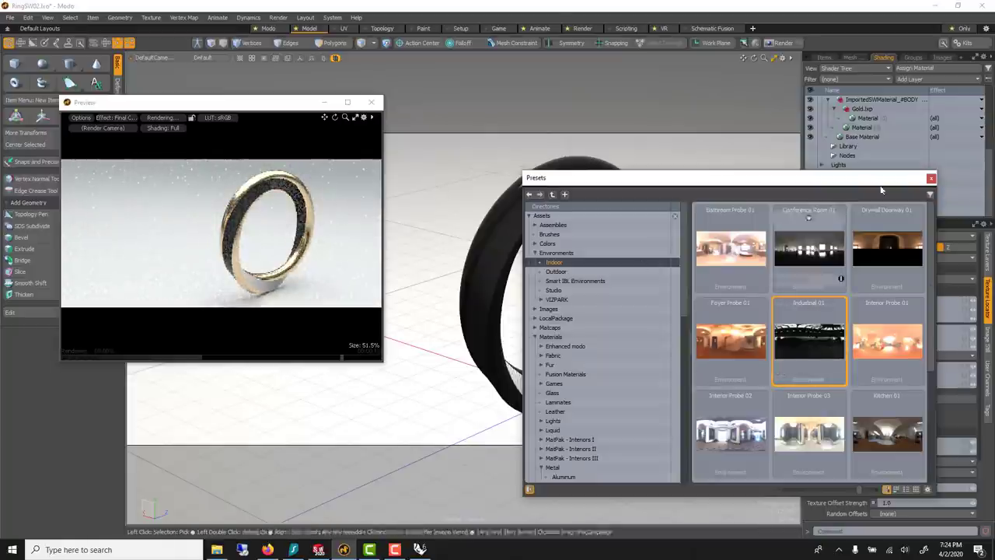
left_click(931, 177)
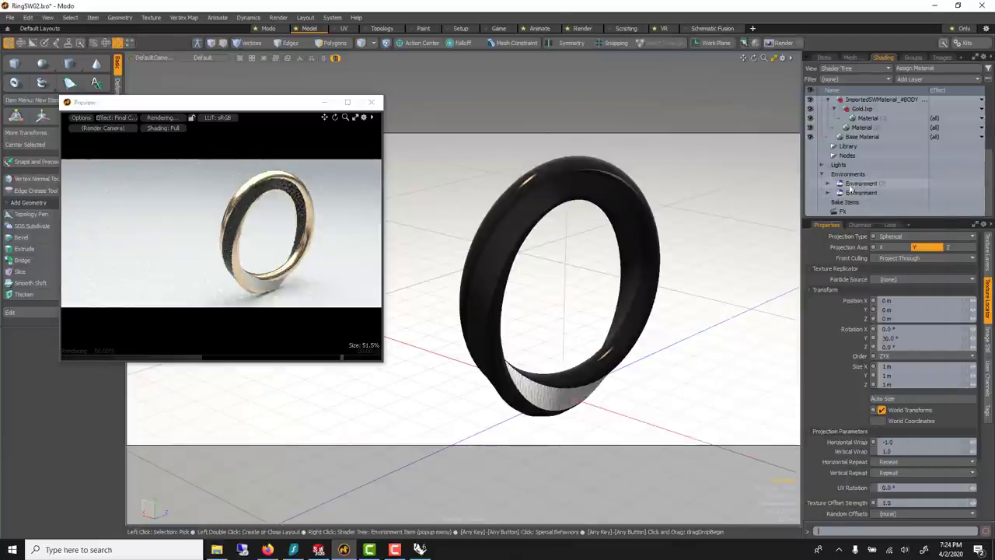
Step: Compare the two environments and delete the original one, keeping the environment with the industrial image
left_click(853, 185)
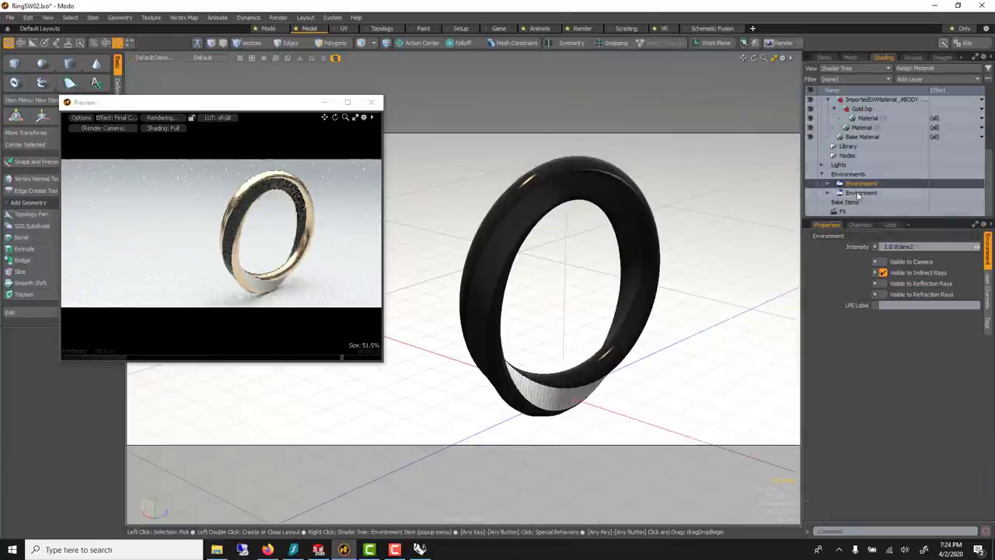
left_click(860, 193)
left_click(829, 183)
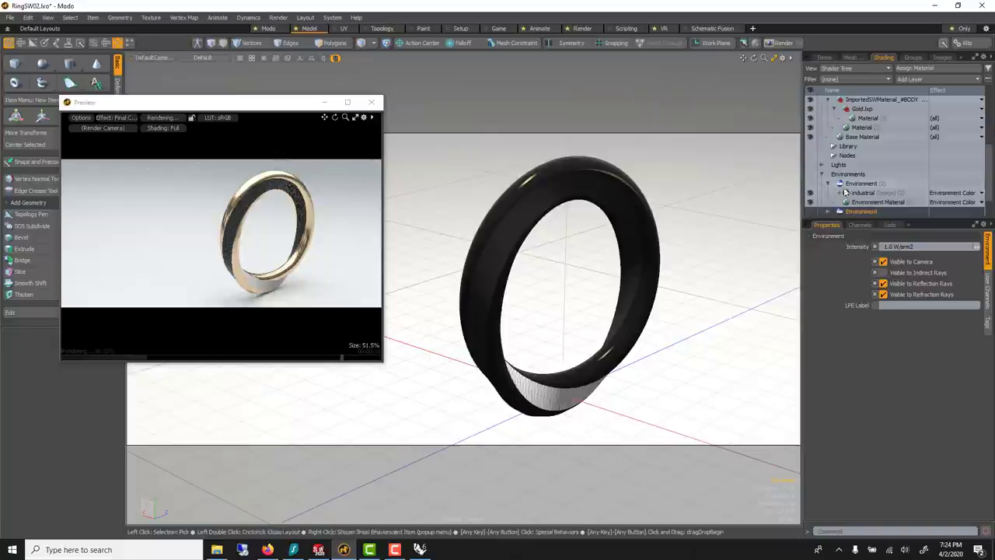
left_click(861, 193)
scroll(862, 193, "down", 1)
left_click(862, 184)
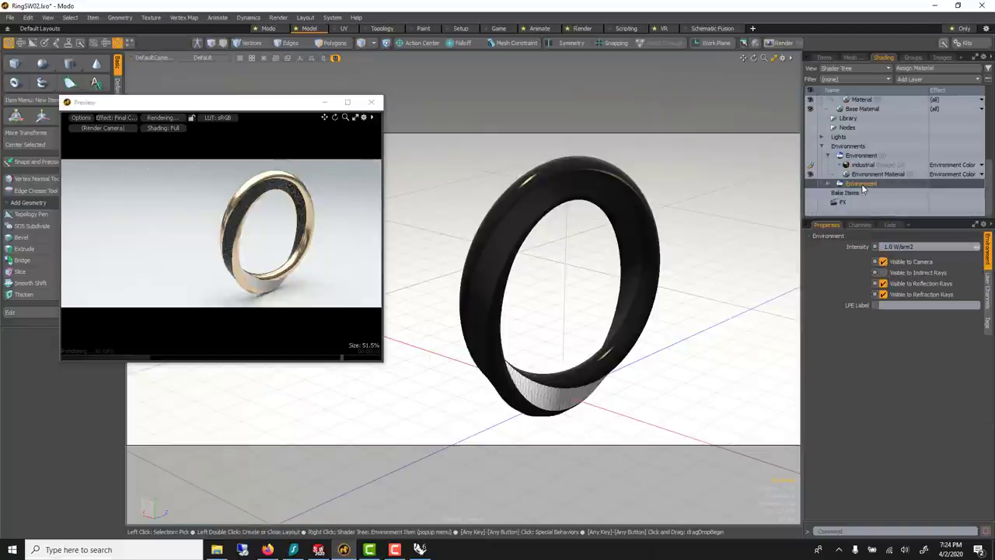
right_click(861, 184)
Step: Make the industrial environment visible to camera, indirect, reflection and refraction rays and set its intensity to 0.7
left_click(898, 296)
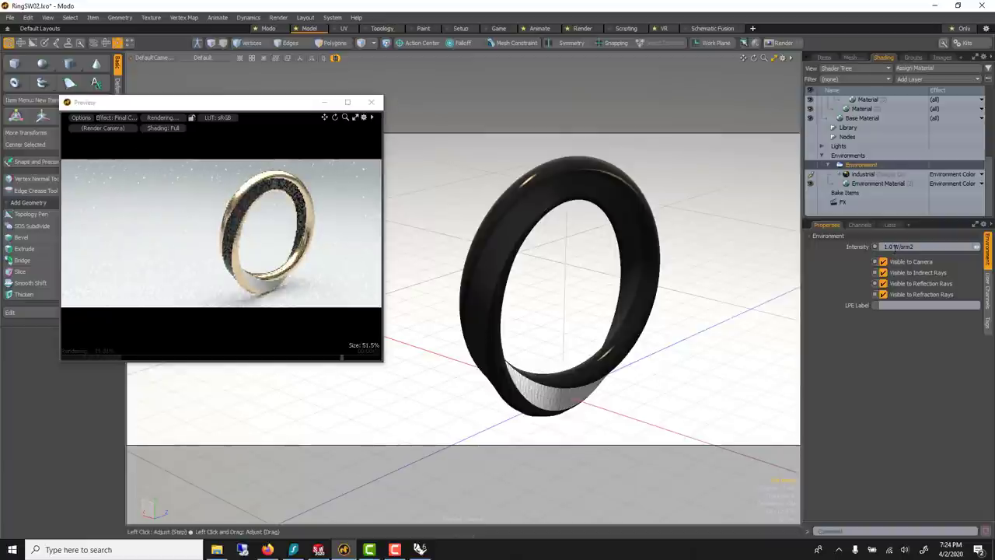
key("Return")
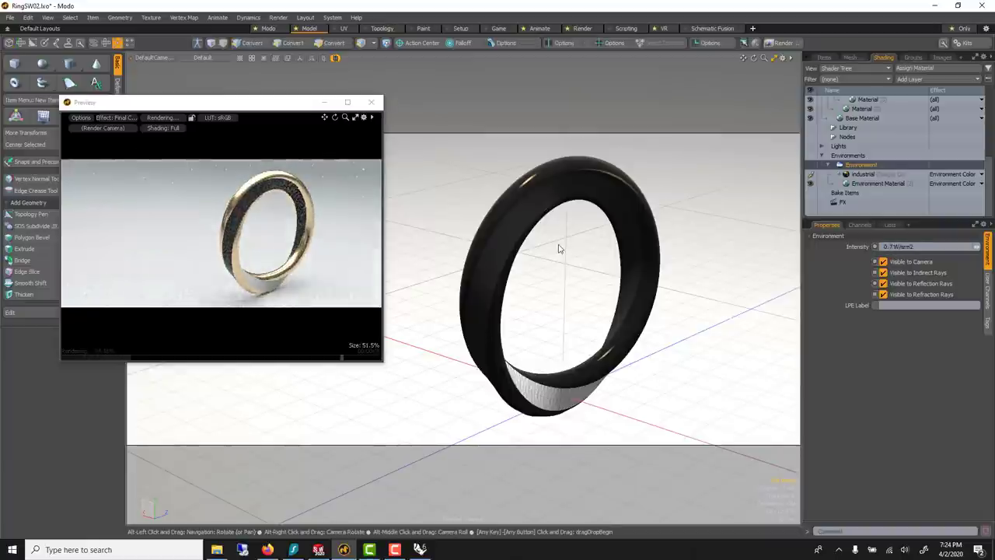
left_click_drag(558, 243, 549, 242, "alt")
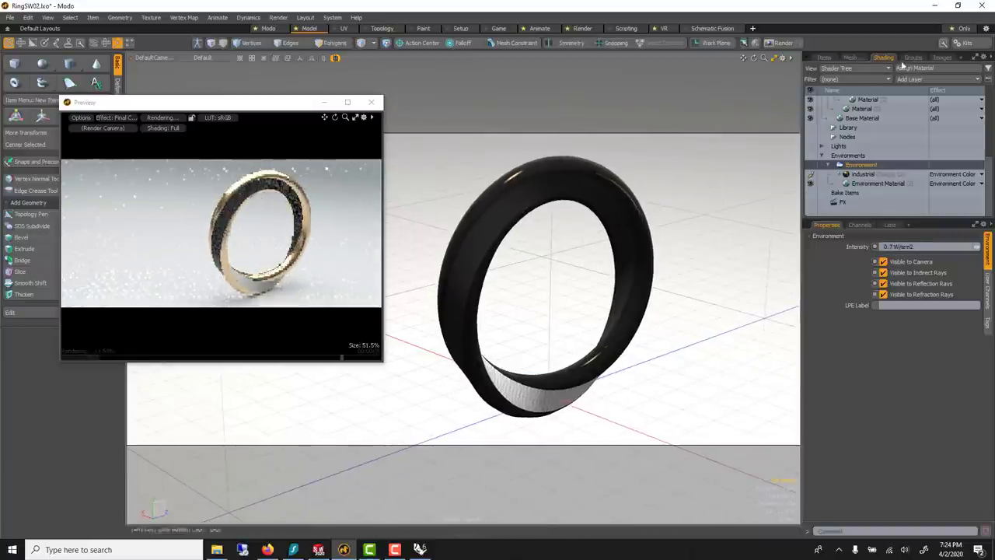
Step: Collapse the two ring material groups and add a Cel Edges Material under the Render item
scroll(869, 137, "up", 5)
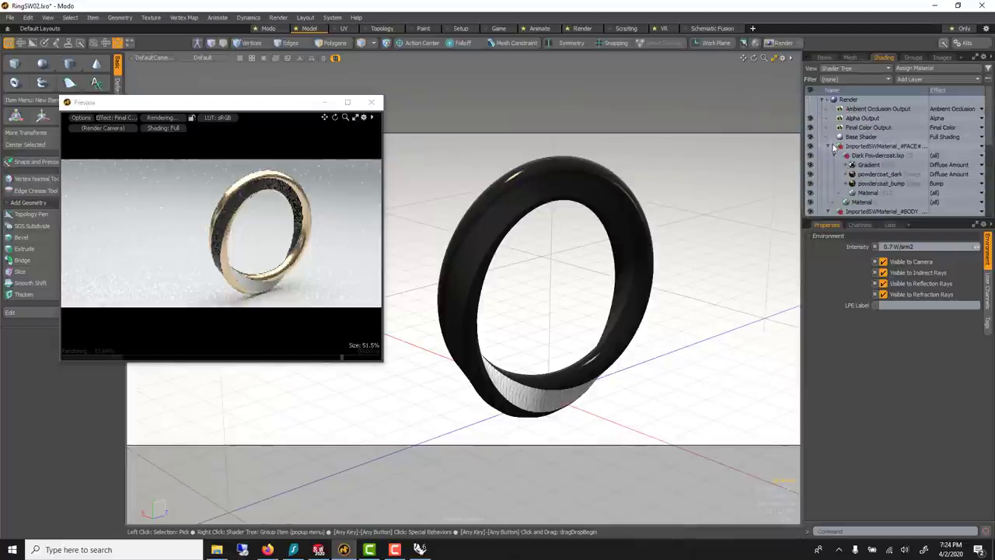
left_click(828, 146)
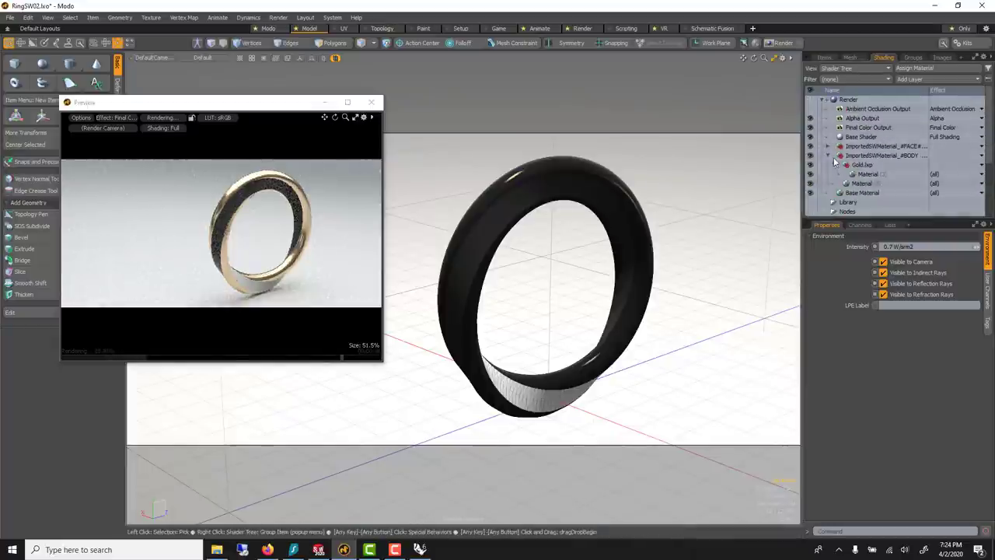
left_click(828, 156)
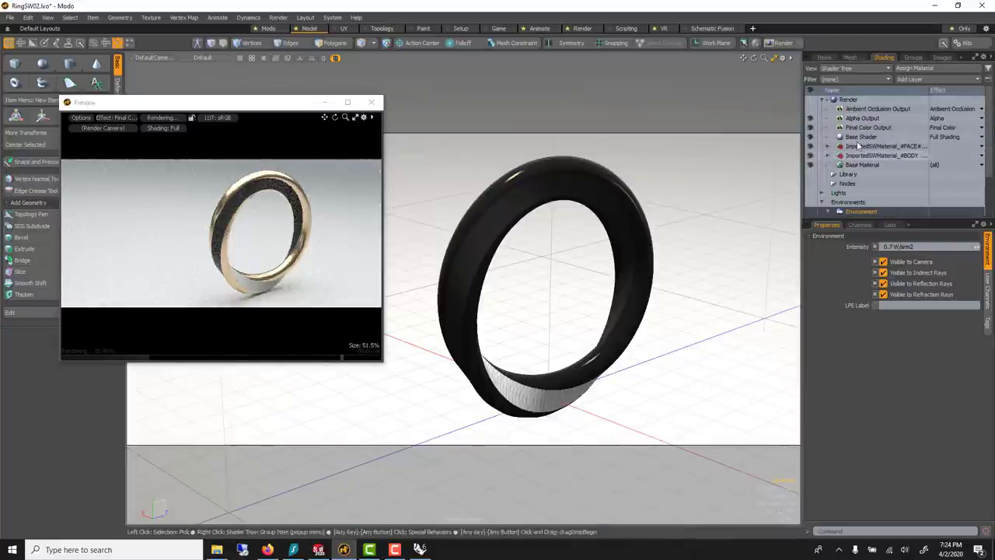
left_click(852, 101)
left_click(906, 78)
mouse_move(901, 129)
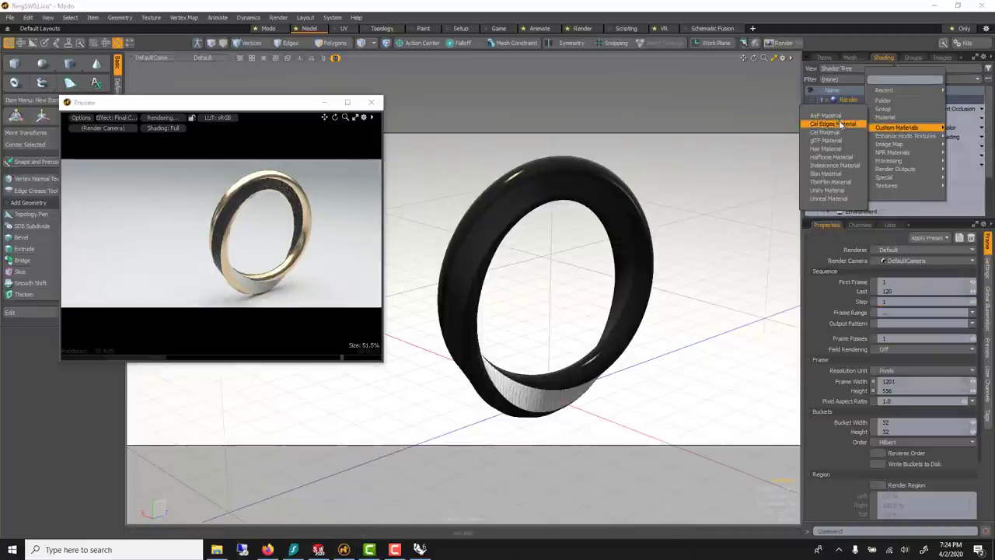
left_click(838, 127)
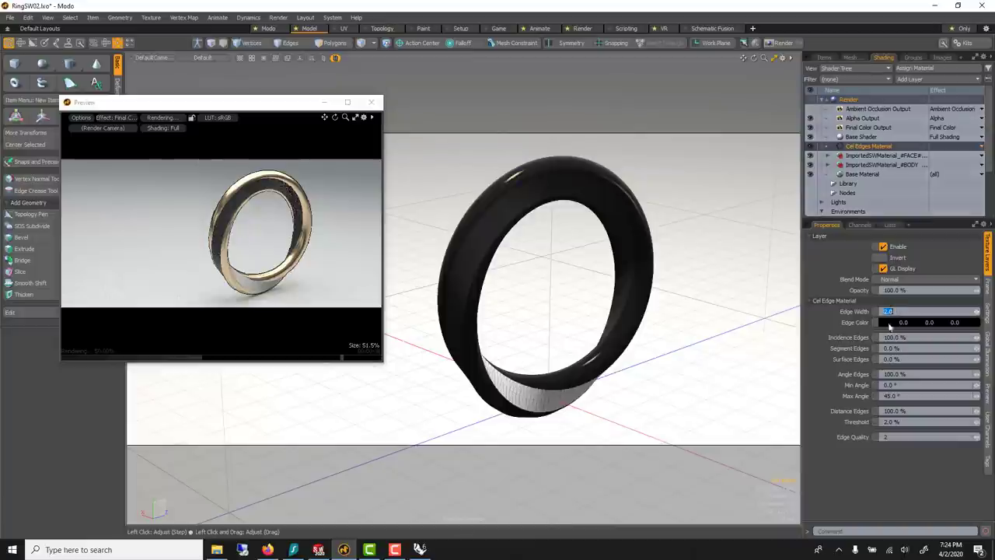
Step: Set the edge quality of the Cel Edges Material to 10
left_click(895, 438)
type("10")
key("Return")
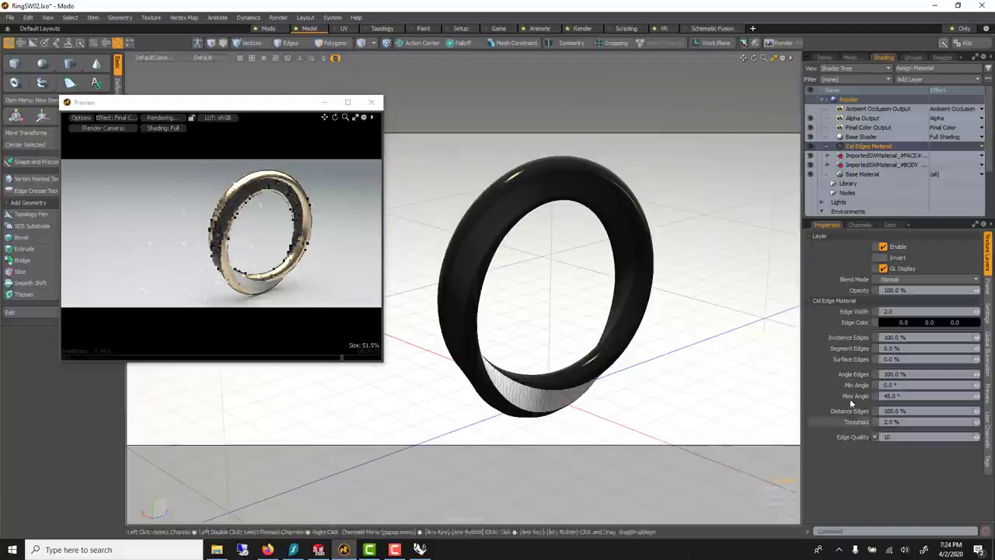
Step: Open the Render item's quality settings and choose 16 Samples/Pixel for antialiasing
left_click(879, 102)
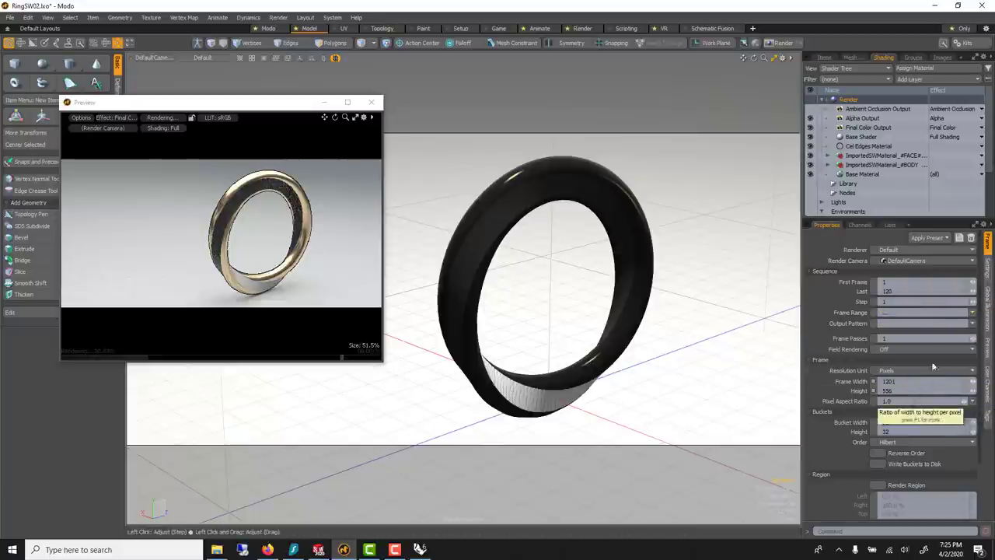
left_click(987, 268)
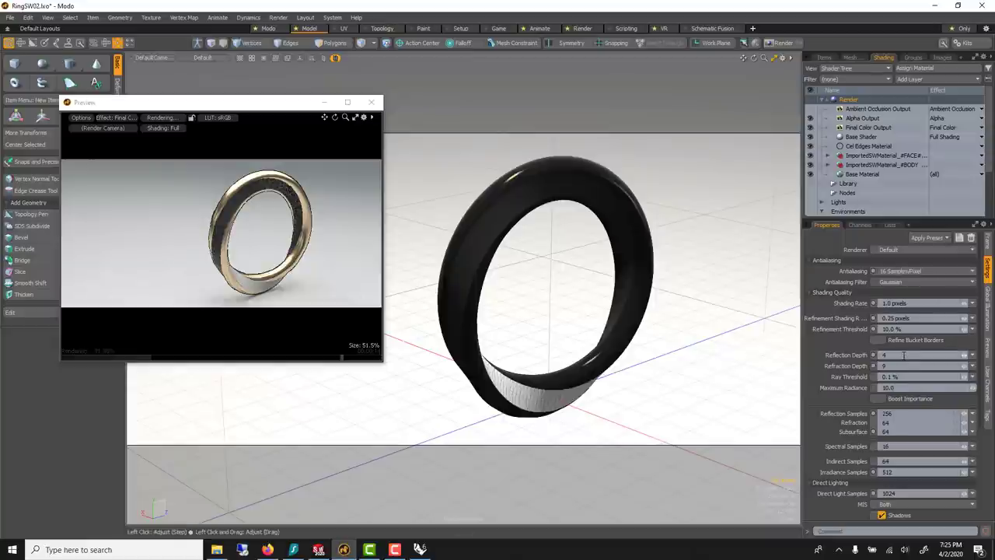
left_click(914, 270)
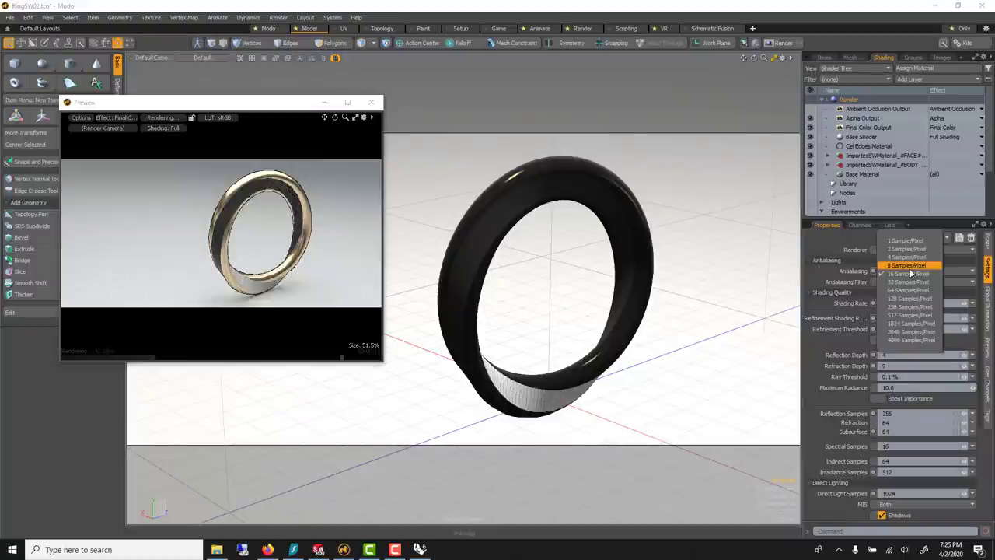
left_click(909, 274)
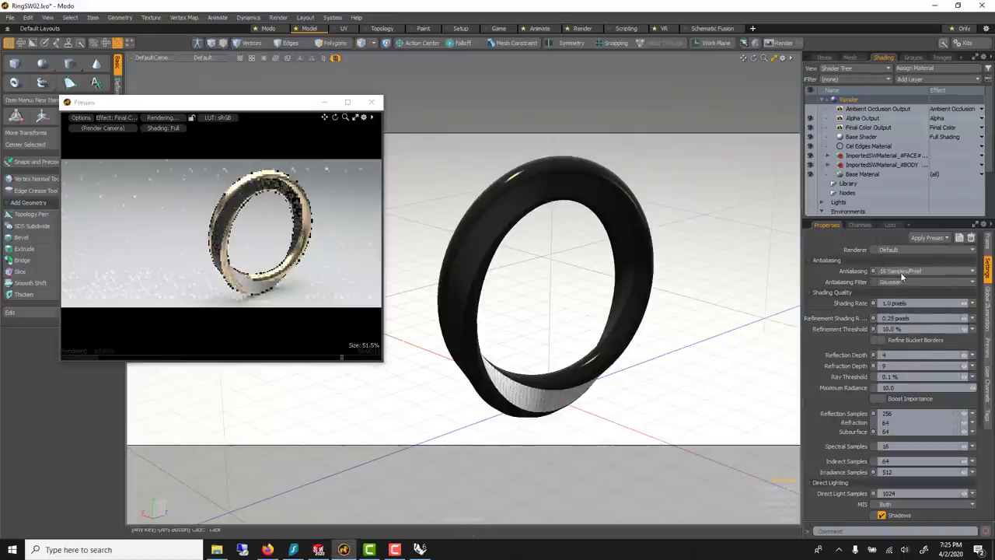
left_click(903, 274)
left_click(900, 274)
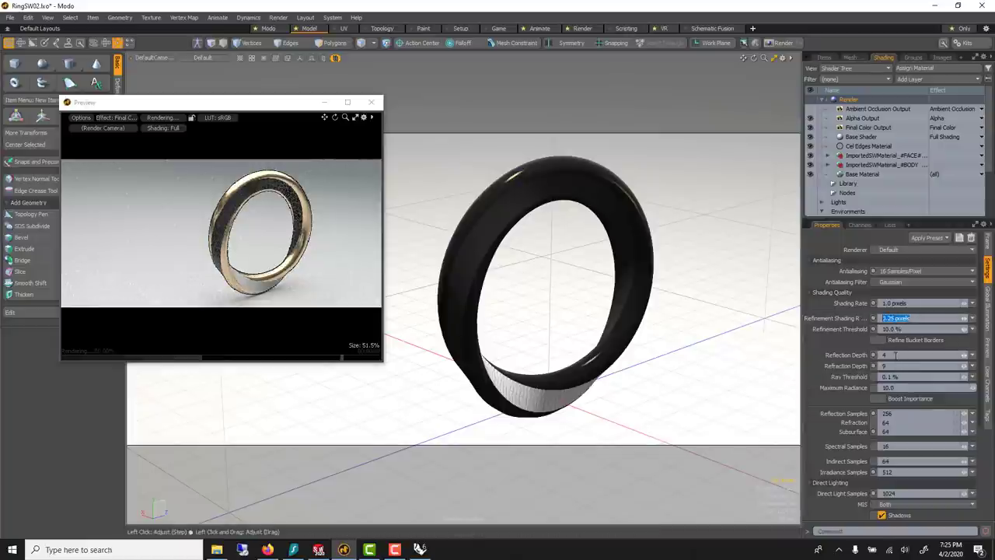
Step: Set the render's reflection and refraction depths to 8 and its reflection samples to 512
left_click(895, 356)
type("8")
left_click(908, 366)
type("8")
left_click(897, 358)
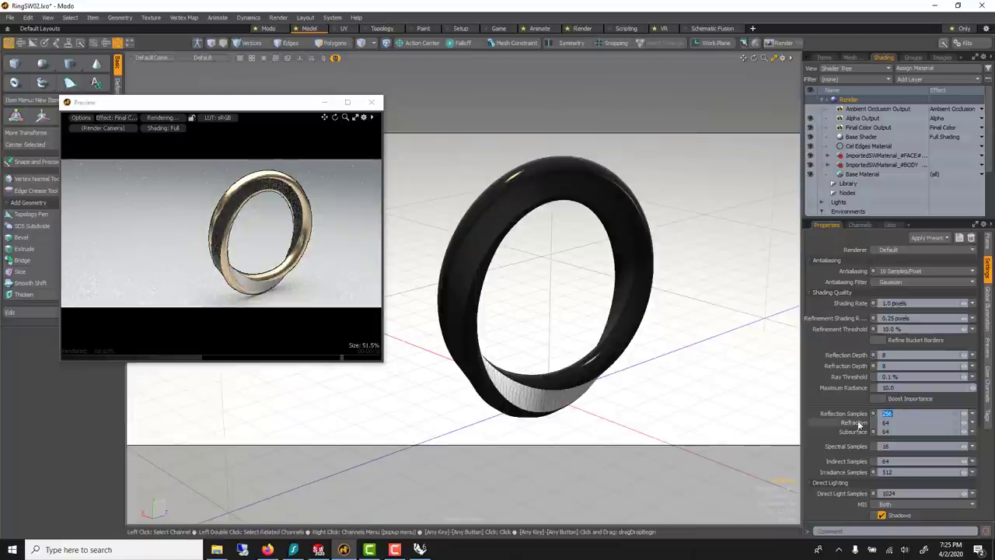
type("512")
key("Return")
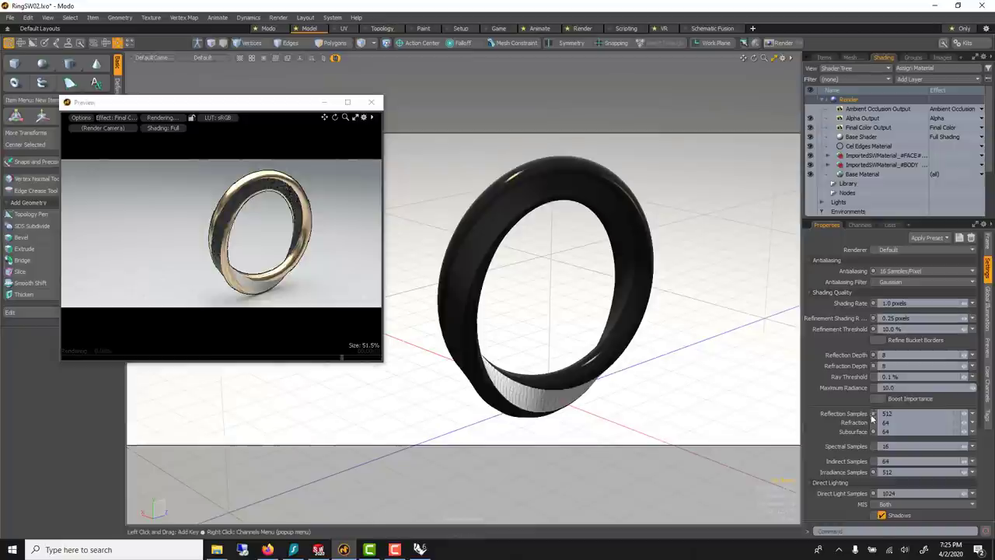
Step: Set the render's refraction samples to 512 and look through its global illumination and frame settings
left_click(900, 421)
type("5")
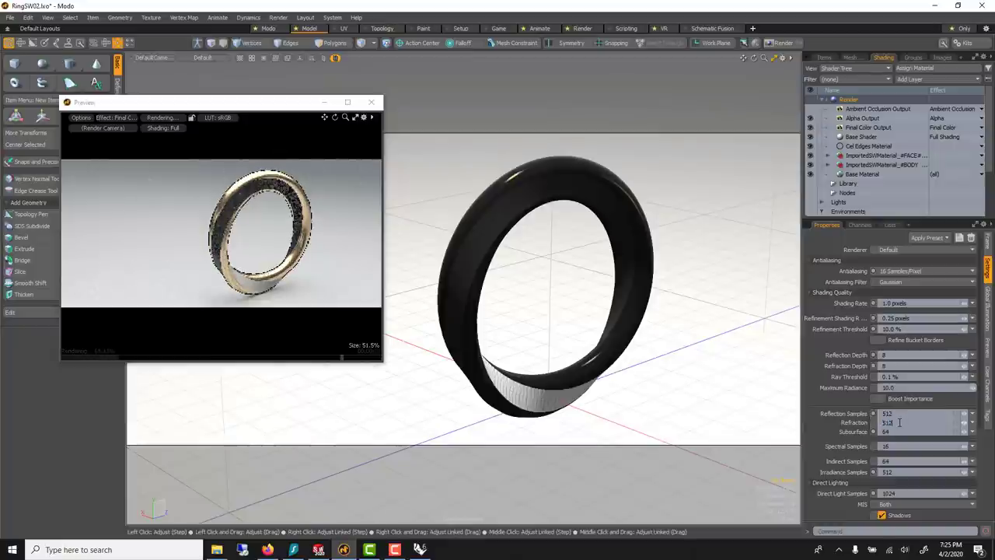
type("12")
key("Tab")
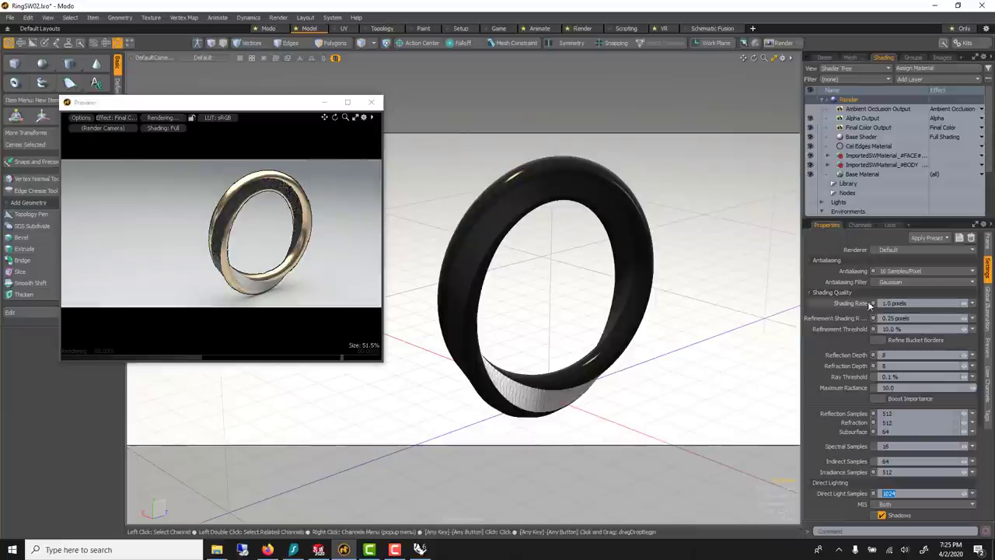
left_click(988, 311)
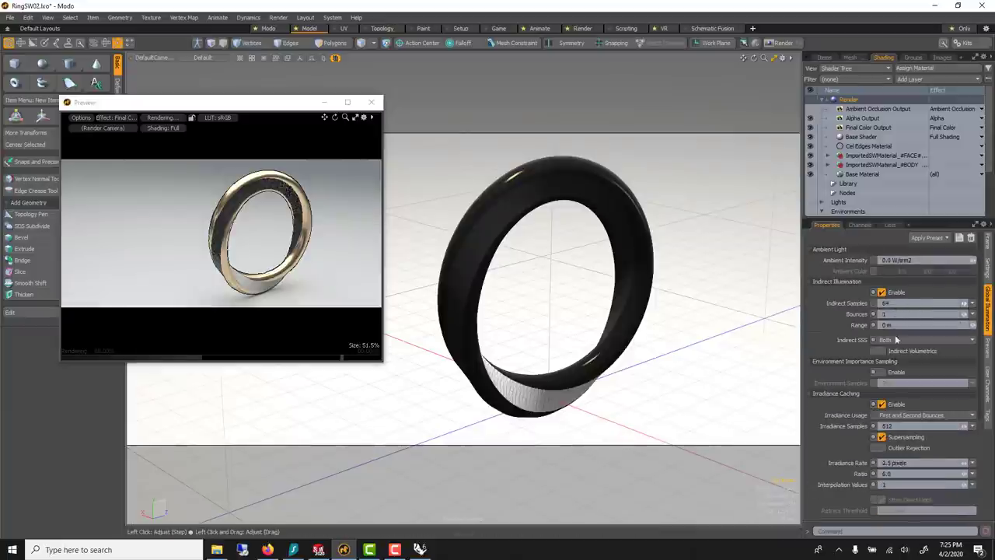
left_click(990, 247)
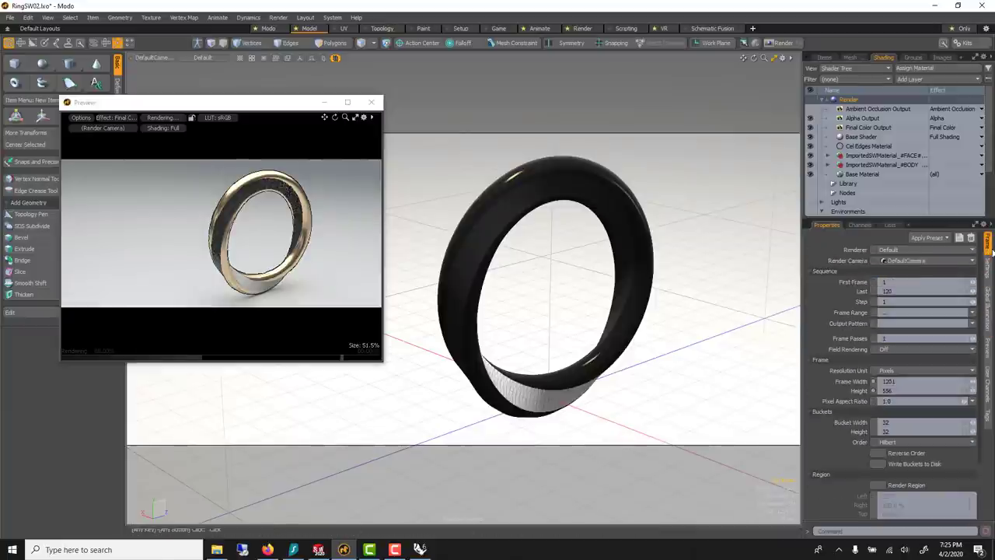
Step: Move the preview window clear of the ring, create an instance of the ring and offset it about 51 mm along X
left_click(271, 99)
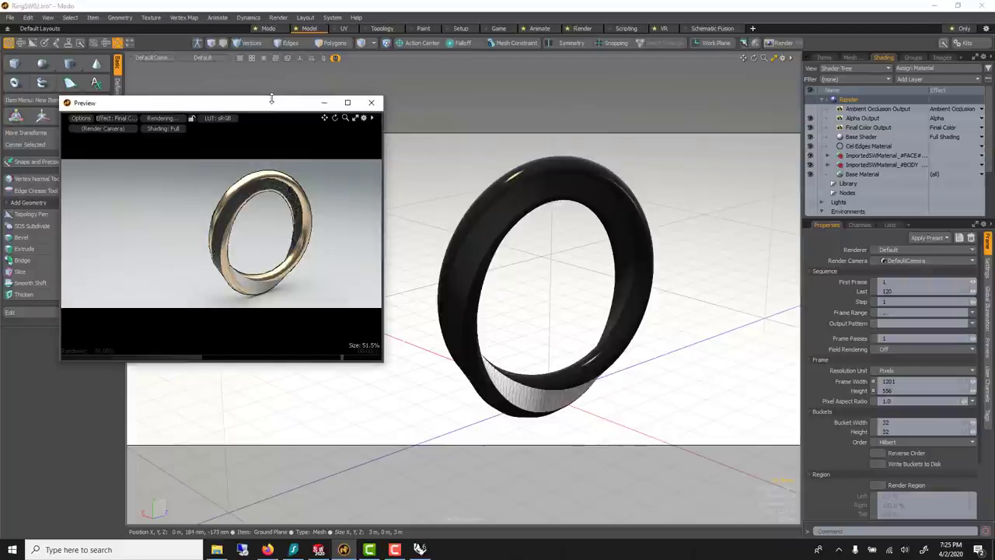
left_click_drag(272, 99, 272, 125)
left_click(491, 243)
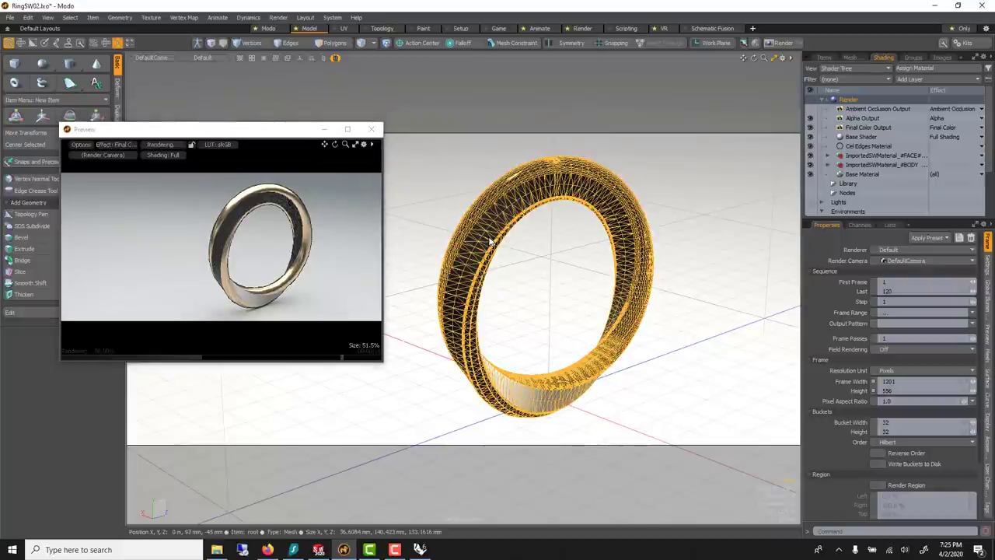
left_click_drag(305, 132, 208, 228)
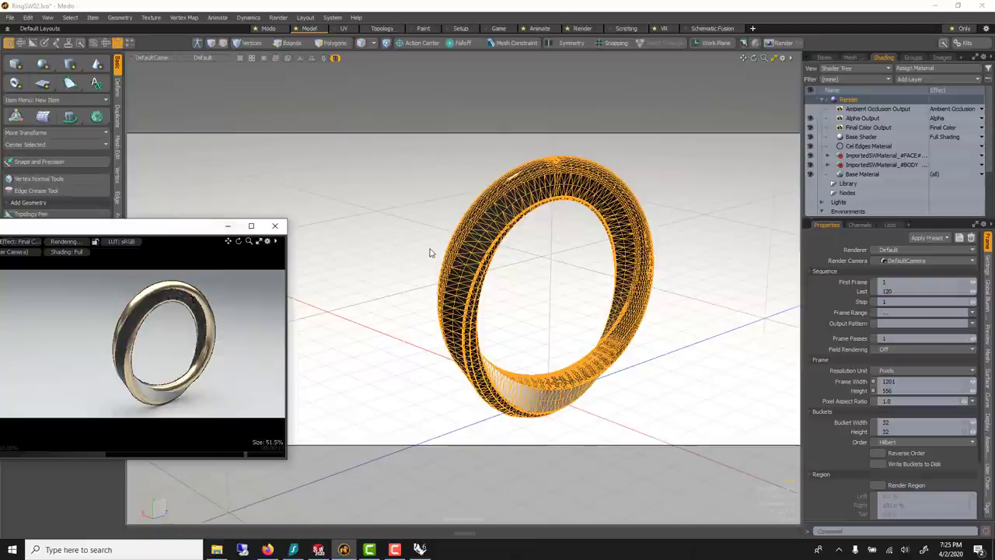
left_click(432, 253)
key("w")
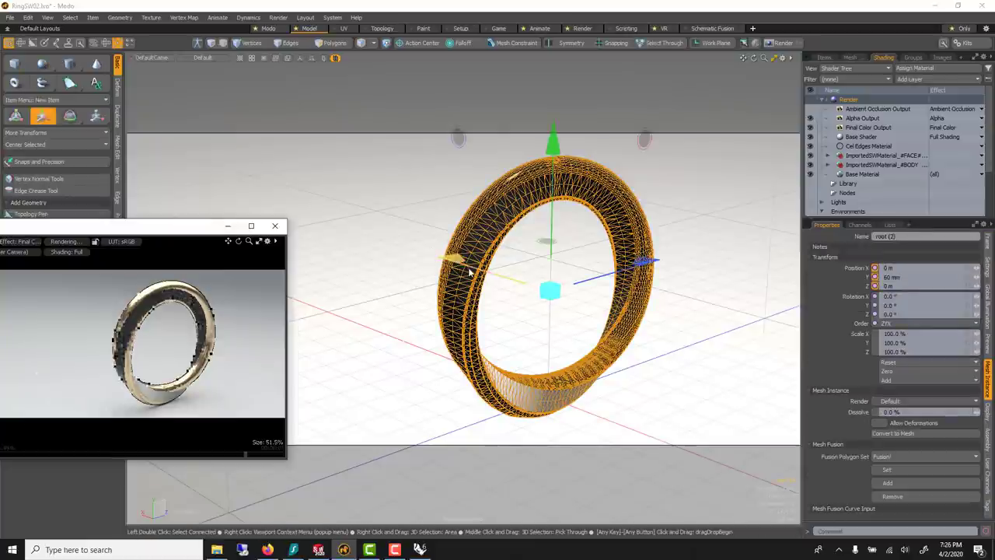
left_click_drag(469, 270, 403, 248)
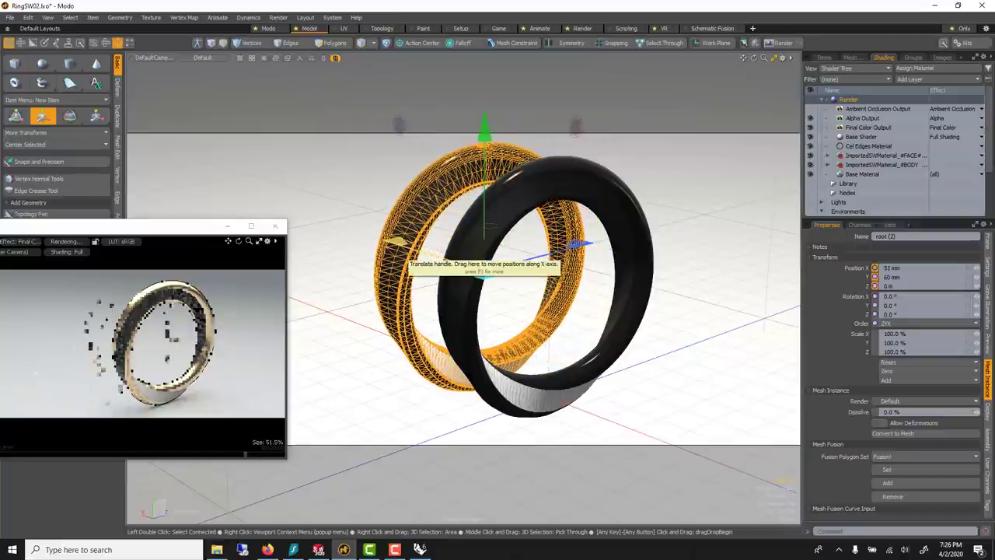
Step: Rotate the ring instance about 82° around X and scale it uniformly to about 90.5%
key("e")
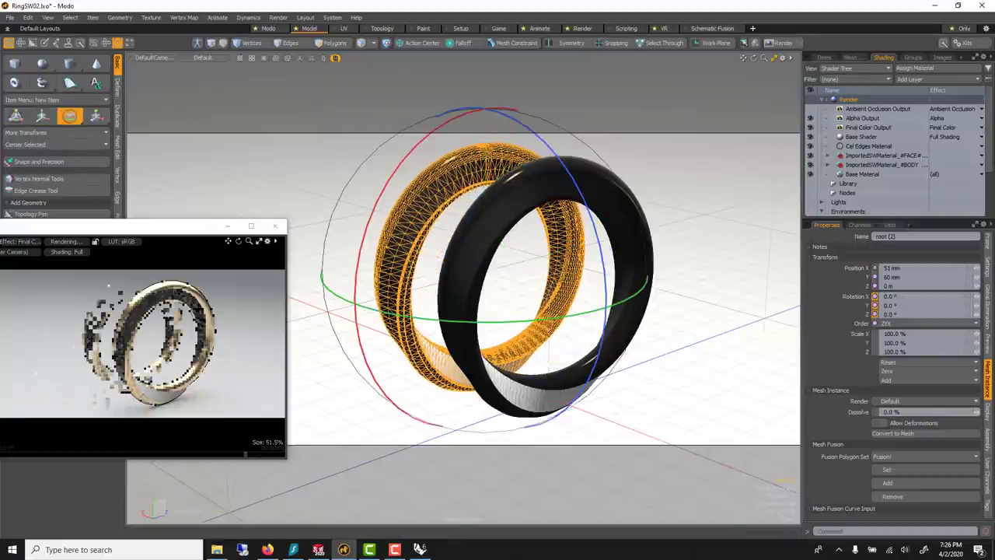
left_click_drag(369, 222, 523, 158)
key("r")
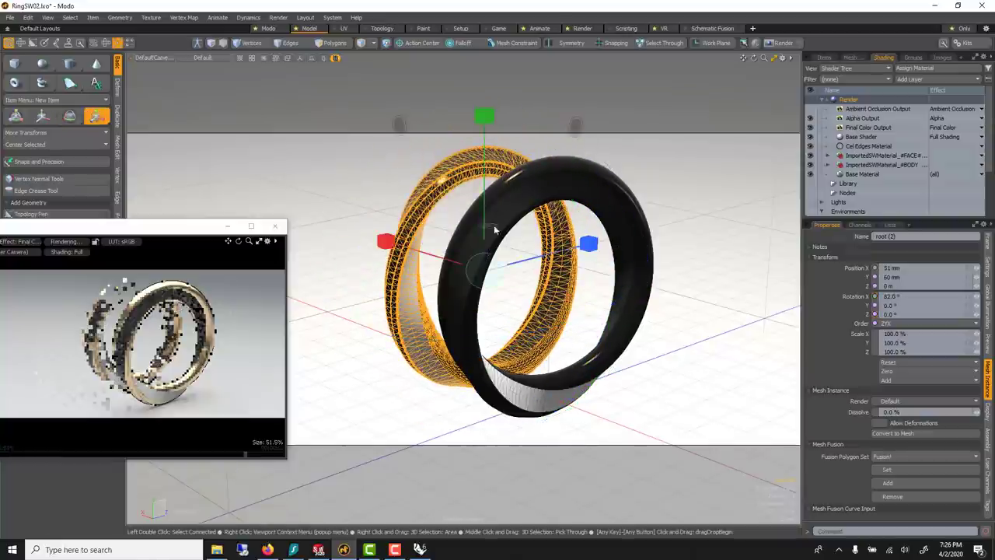
left_click_drag(489, 269, 473, 274)
Step: Place another ring instance at about X 176 mm and Z 34 mm, rotated 227° around X and scaled to about 81%
key("w")
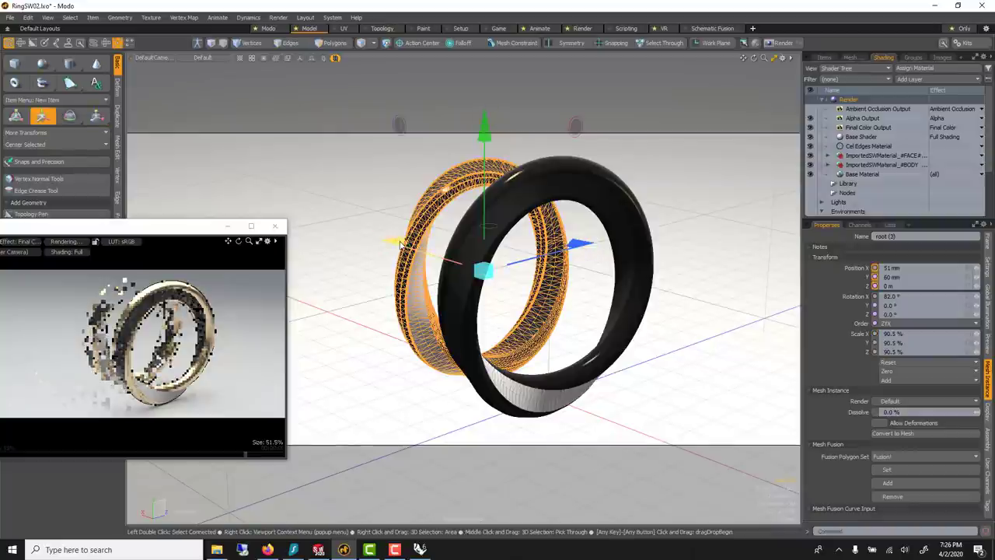
left_click_drag(402, 242, 280, 207)
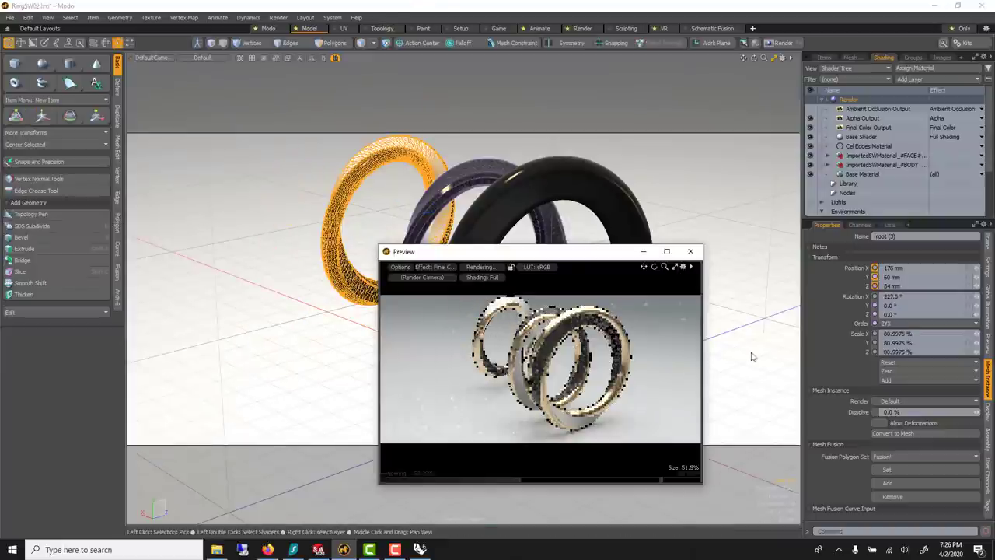
left_click_drag(333, 225, 417, 205, "alt")
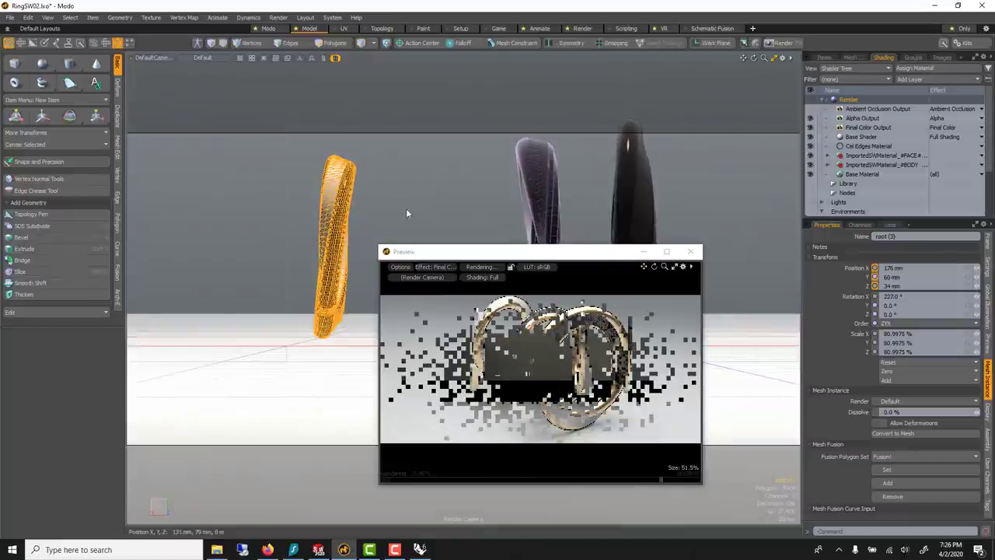
key("w")
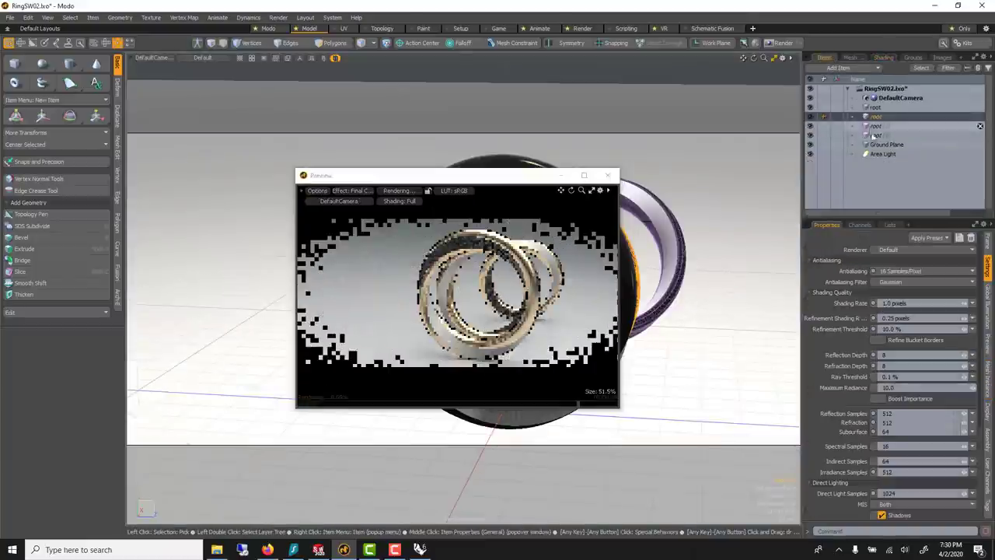
Step: Enable depth of field on DefaultCamera and autofocus it on the near edge of the front ring
left_click(884, 99)
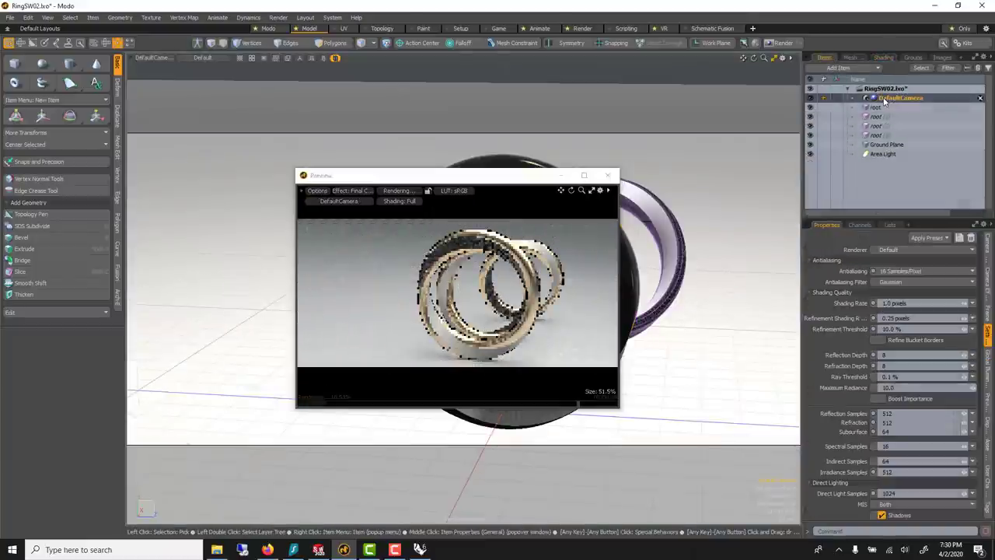
left_click(989, 287)
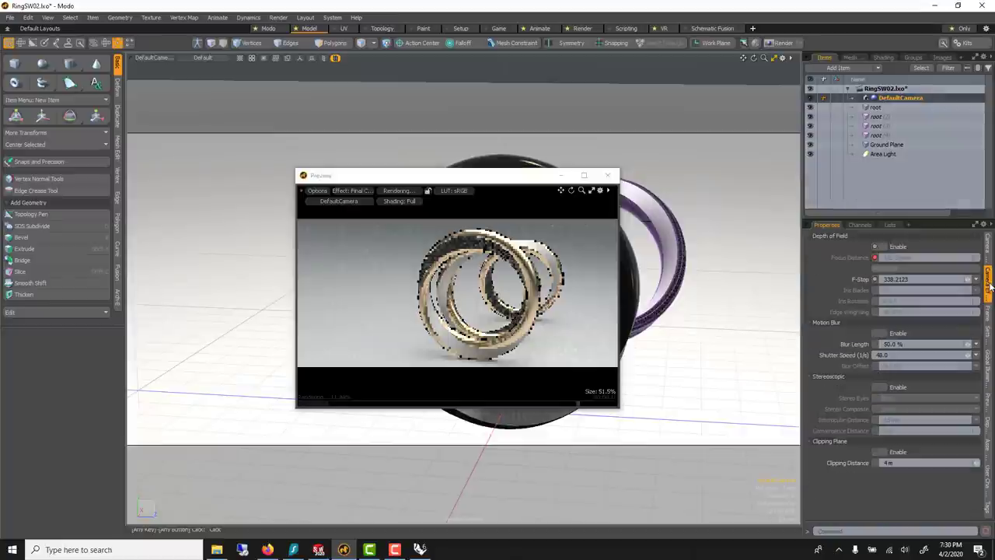
left_click(892, 247)
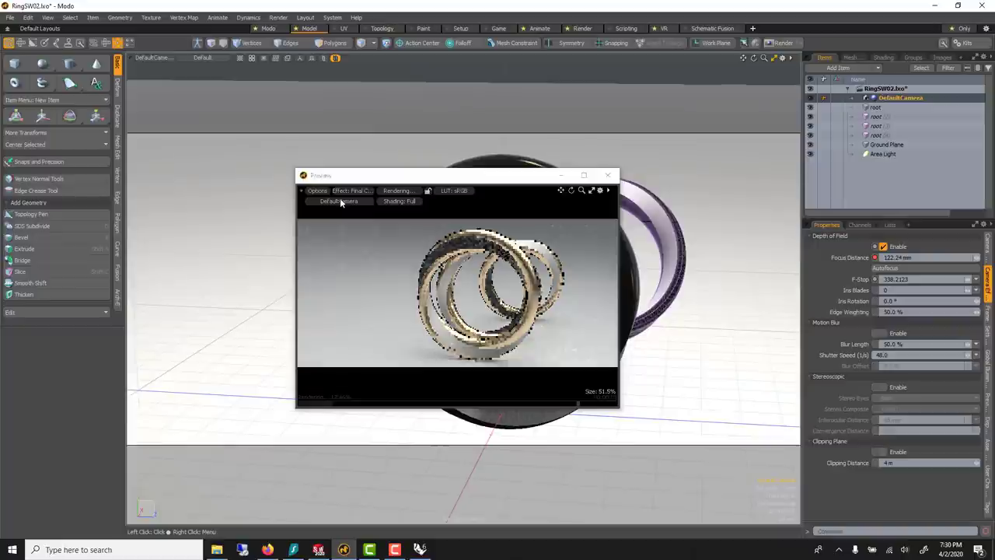
left_click(923, 269)
left_click(493, 251)
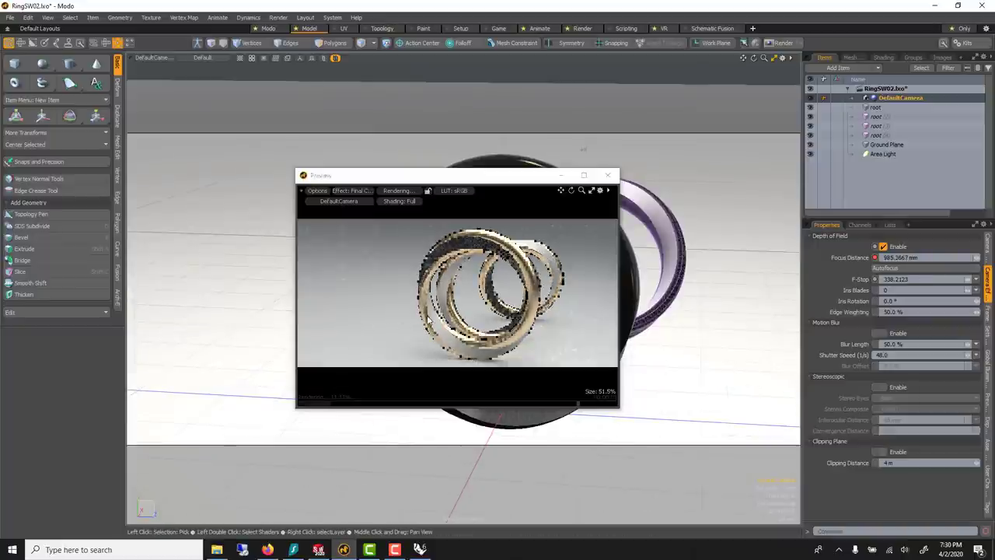
key("ctrl")
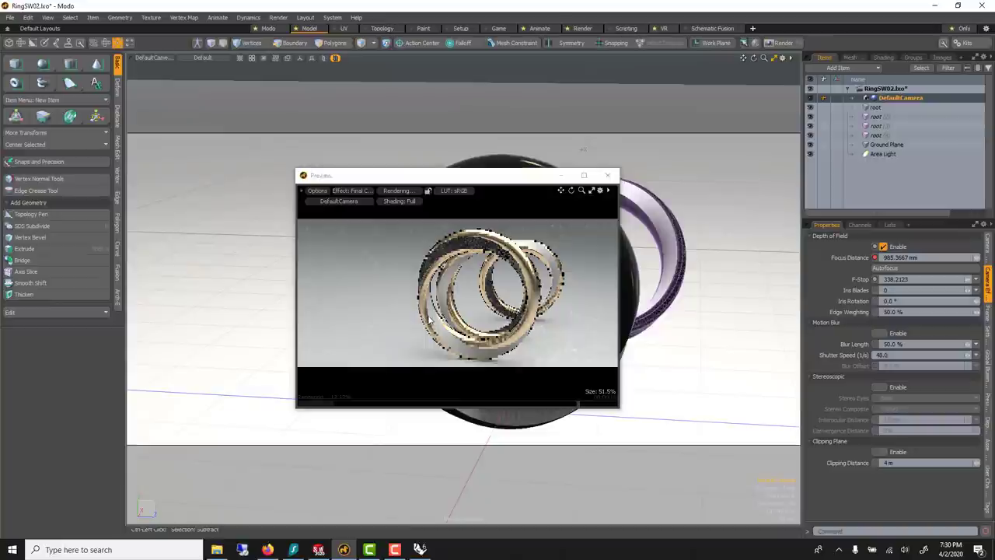
left_click(429, 318)
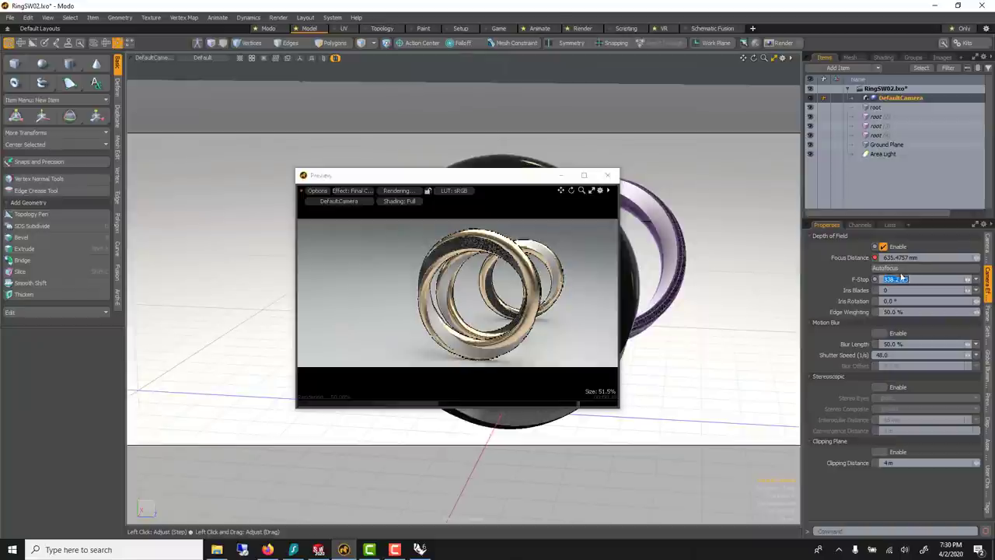
Step: Try a camera F-Stop of 4.0, settle on 2.8, and orbit the render camera slightly around the rings
key("Return")
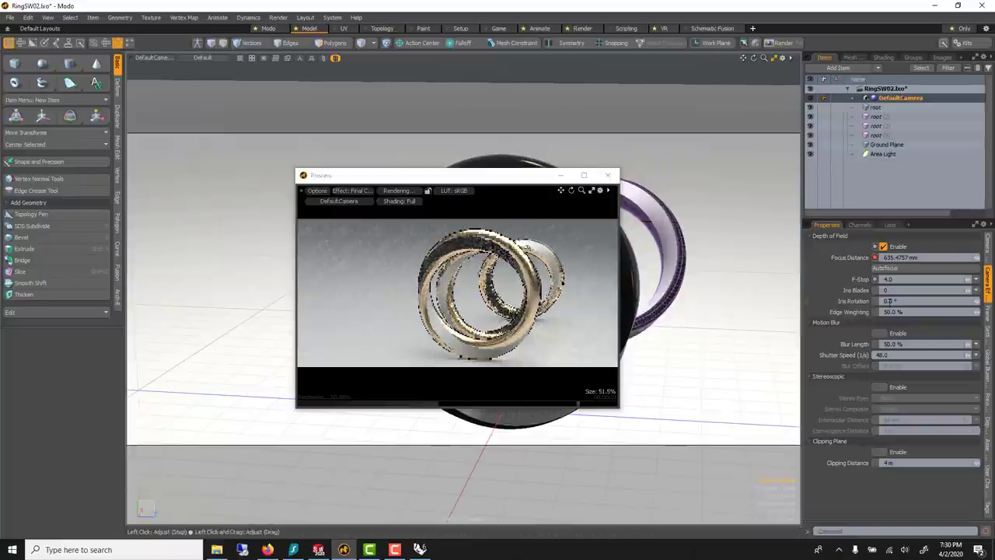
double_click(895, 278)
type("2.8")
key("Return")
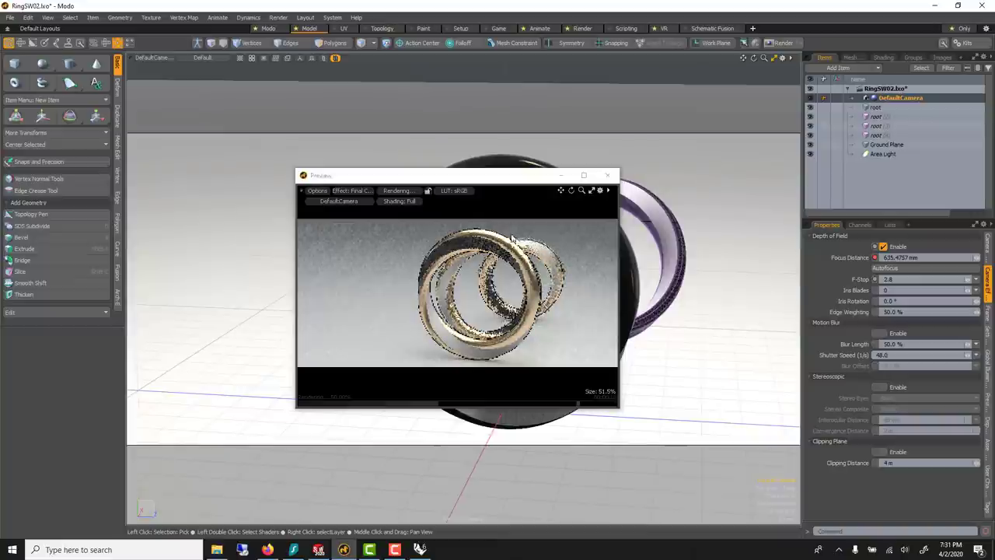
left_click_drag(612, 291, 537, 277, "alt")
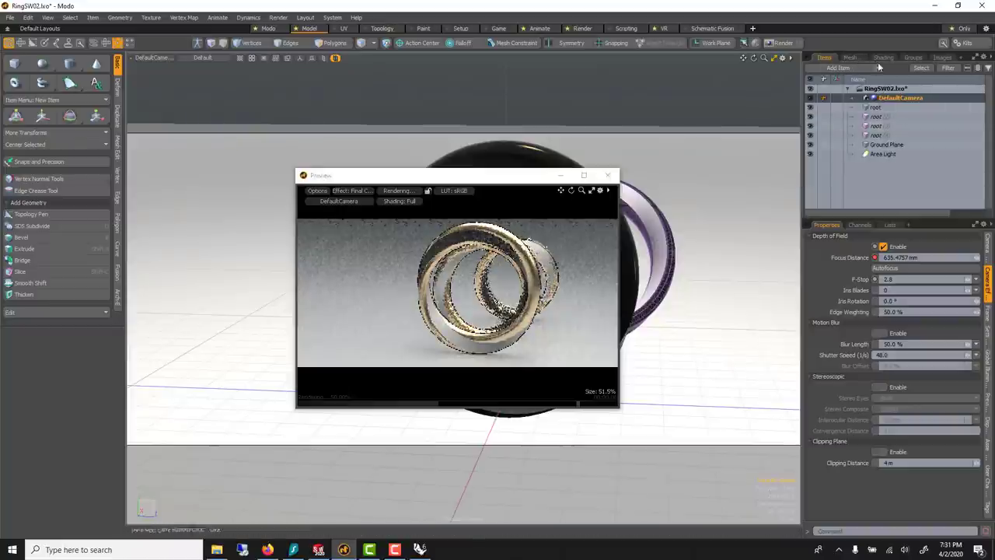
Step: Set the tone map amount of the Final Color Output to 15%
left_click(883, 59)
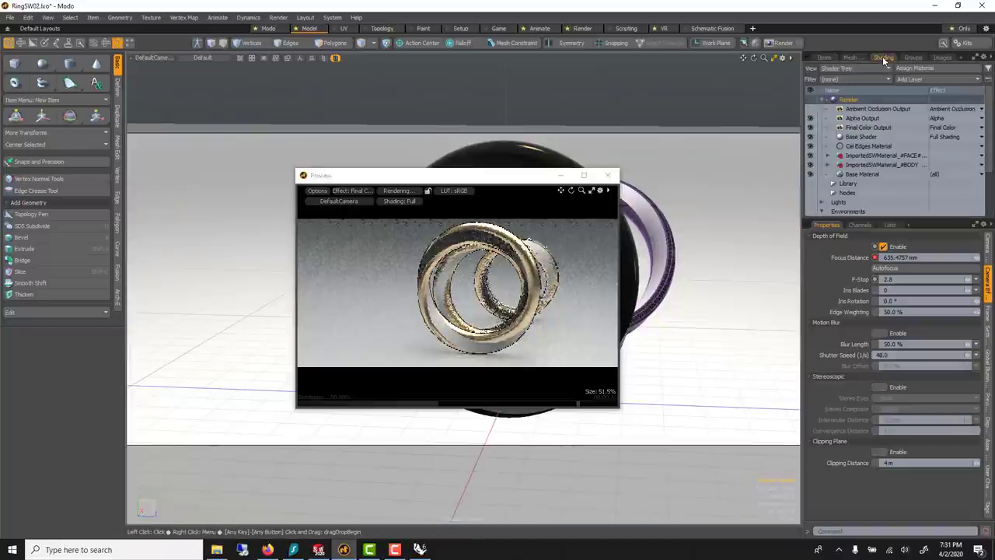
left_click(867, 127)
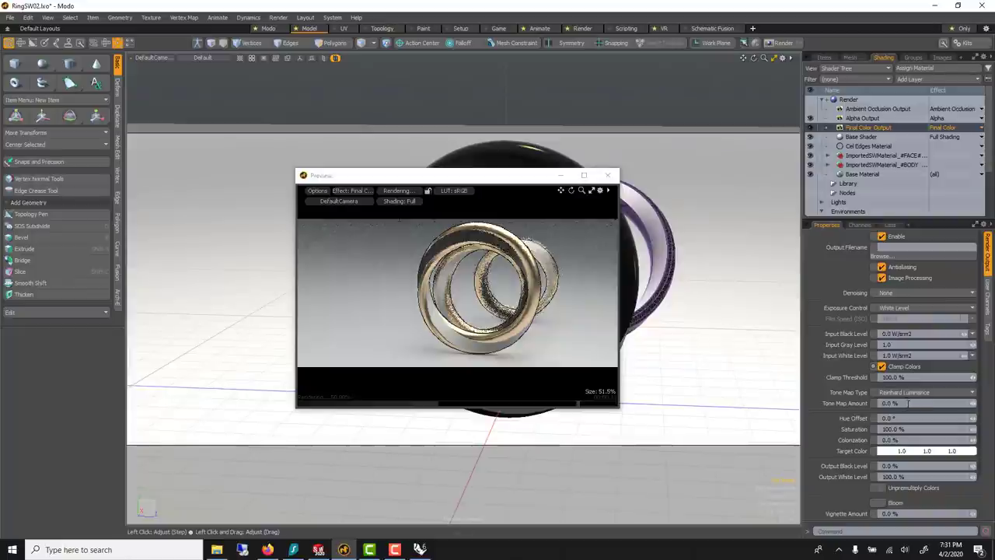
left_click(826, 403)
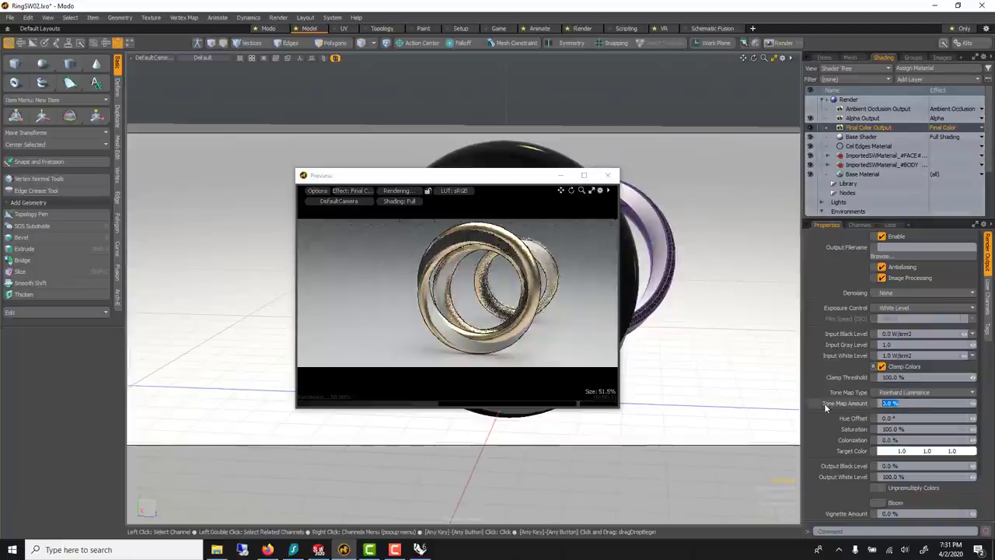
type("15")
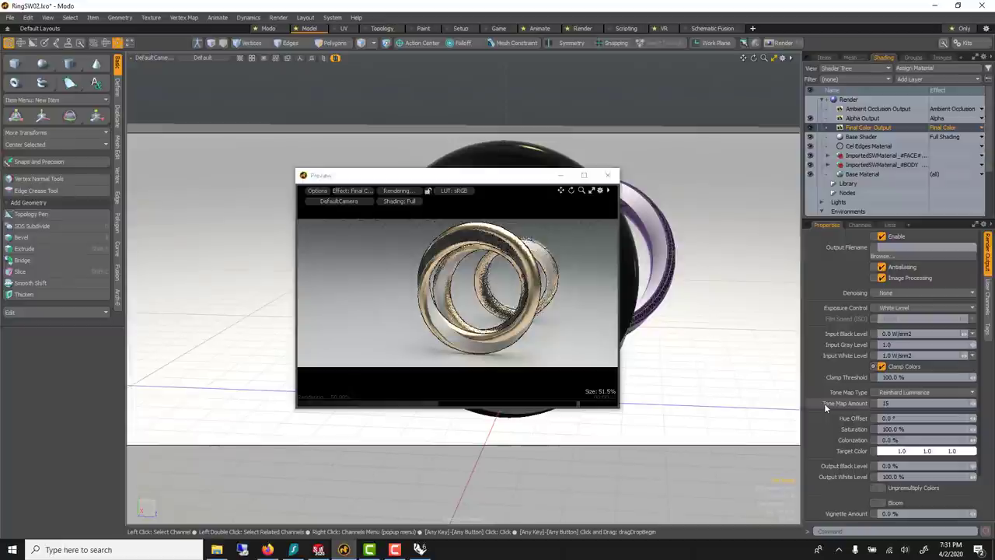
key("Return")
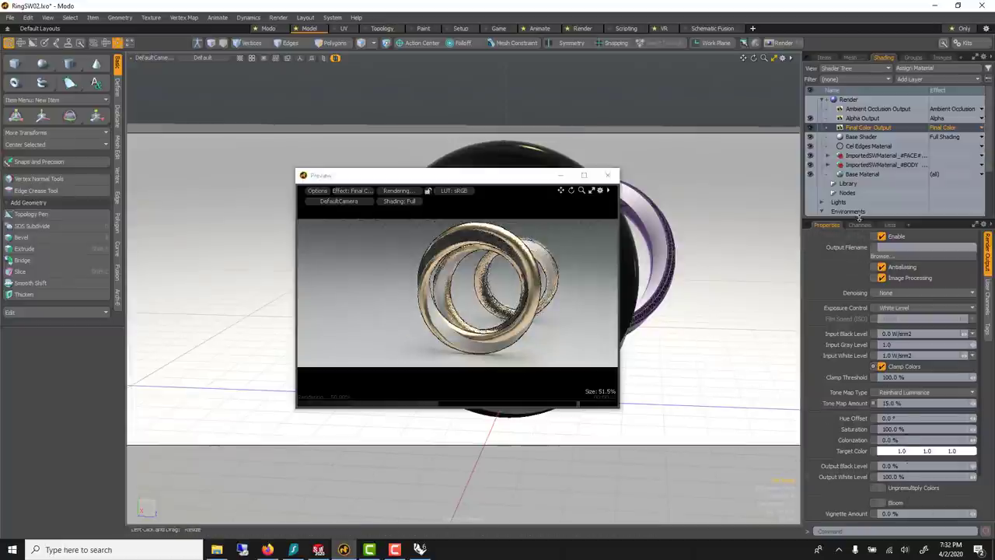
Step: Set the Final Color Output's vignette amount to 250% and enable bloom
left_click_drag(858, 219, 859, 149)
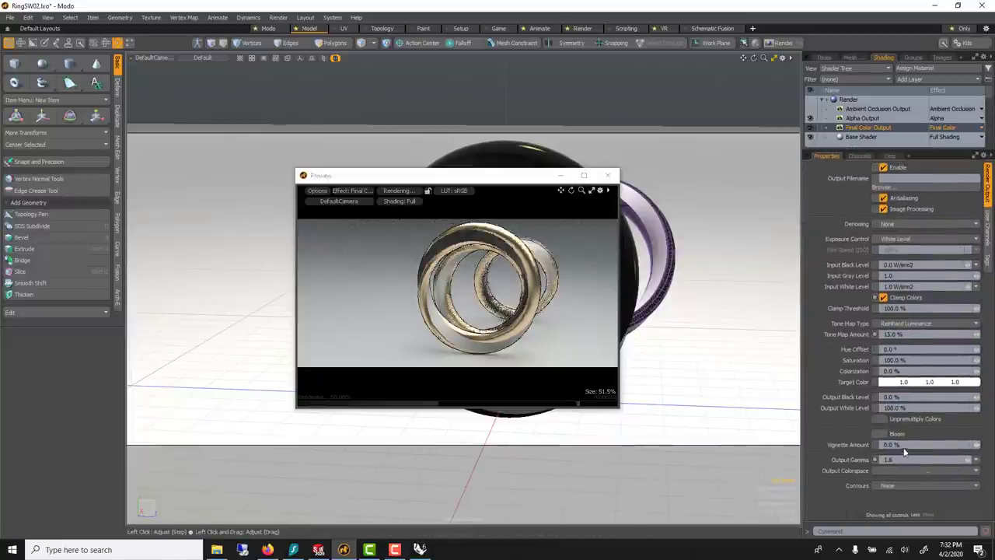
left_click(854, 445)
type("250")
key("Return")
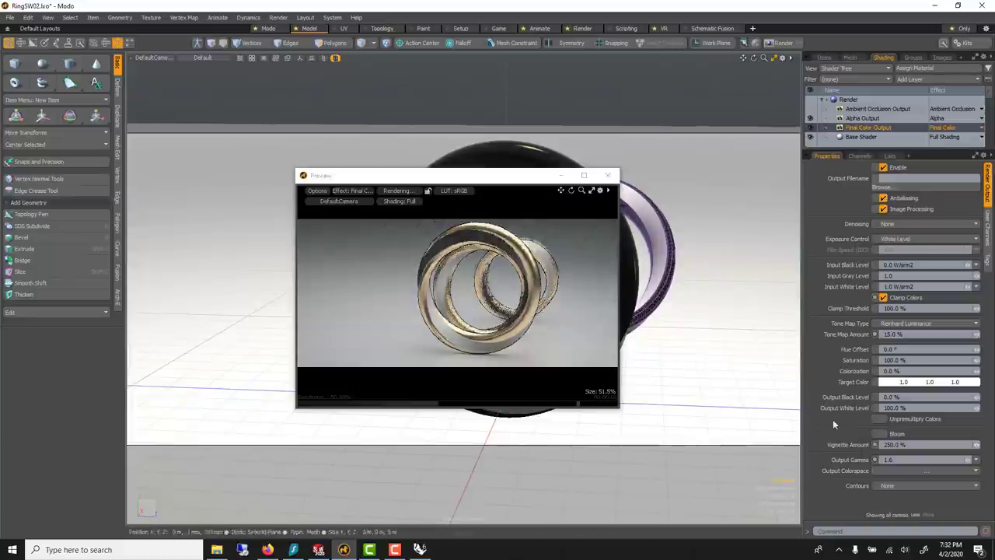
left_click(880, 433)
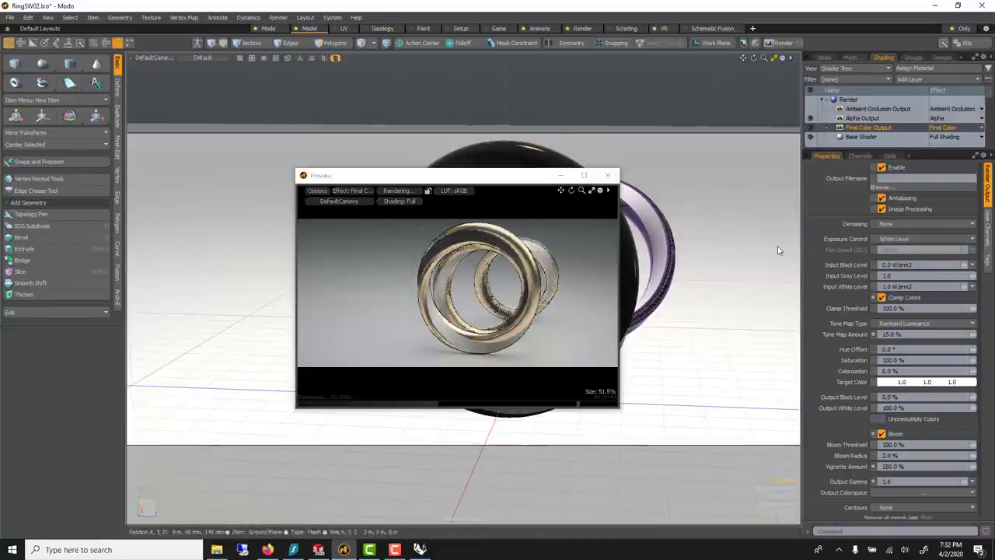
Step: Turn off the Area Light's visibility in the scene's item list
left_click(825, 59)
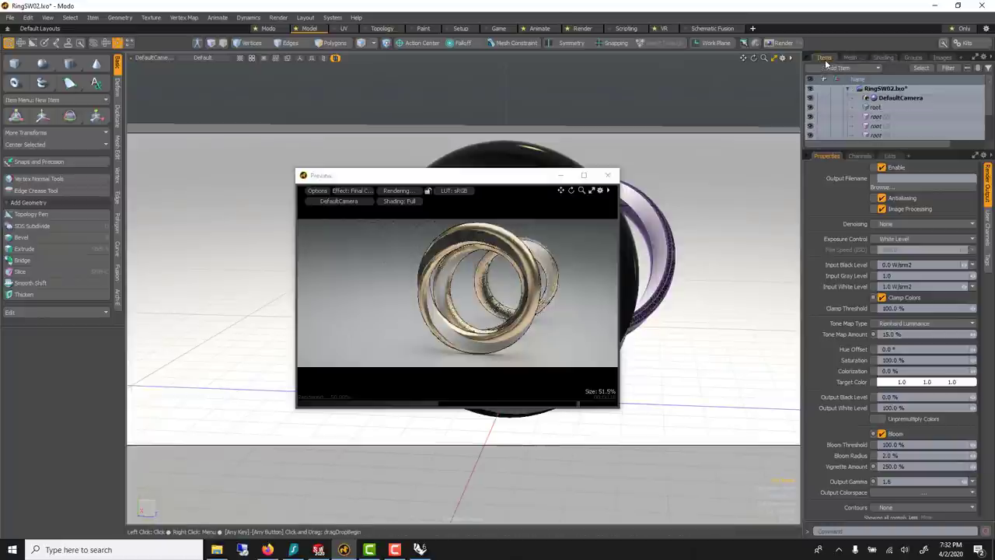
left_click_drag(868, 148, 869, 210)
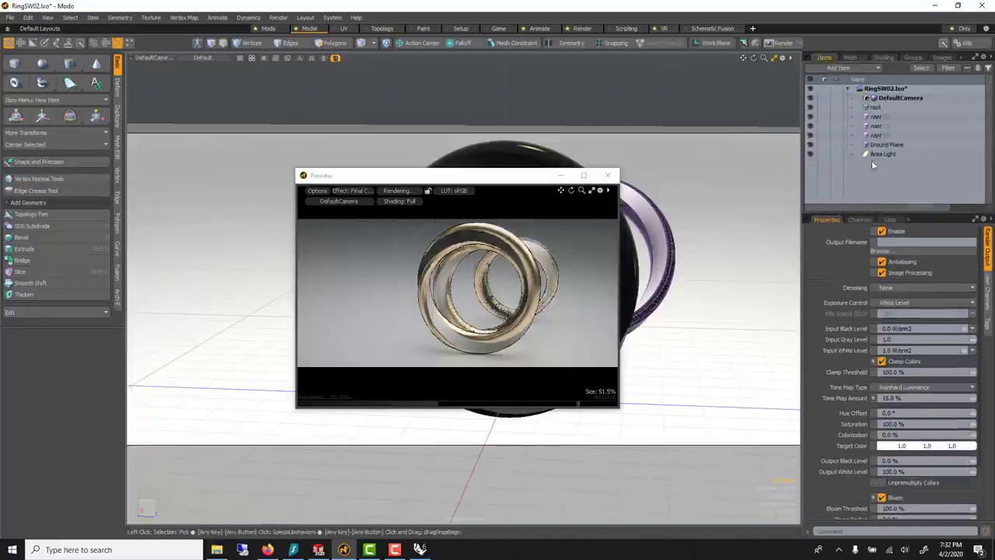
left_click(810, 153)
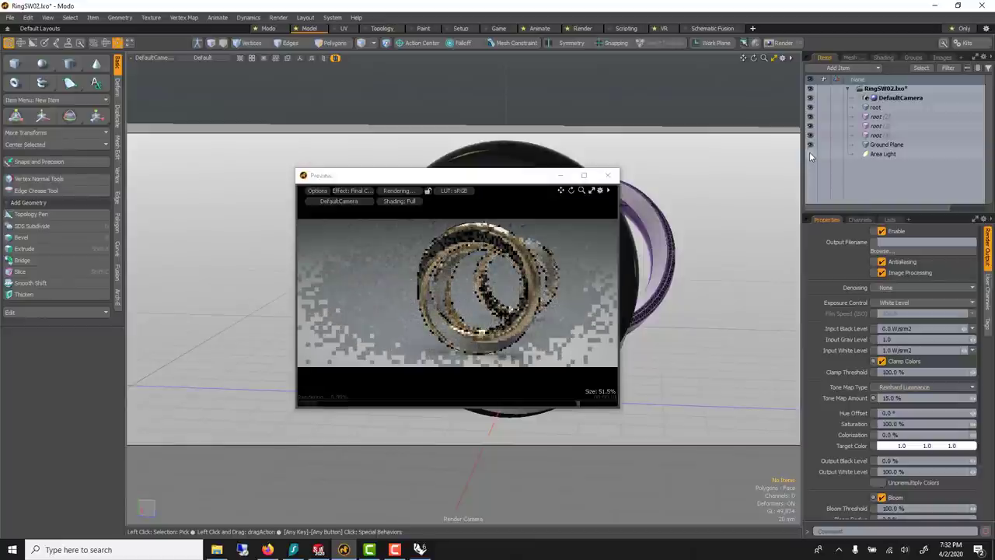
Step: Turn the Area Light's visibility back on and set its radiance to 1.8 W/srm2
left_click(811, 155)
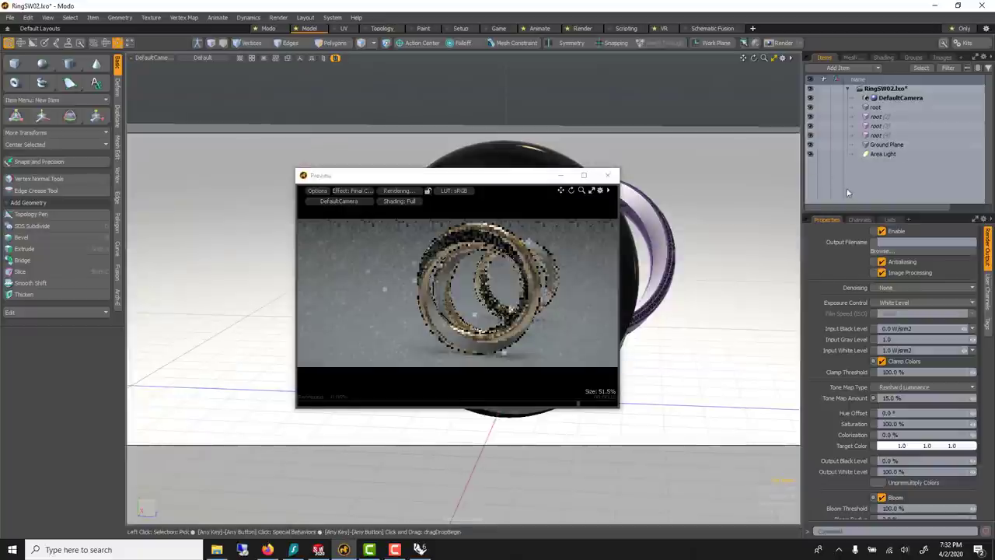
left_click(884, 154)
left_click(899, 428)
type("1.8")
key("Return")
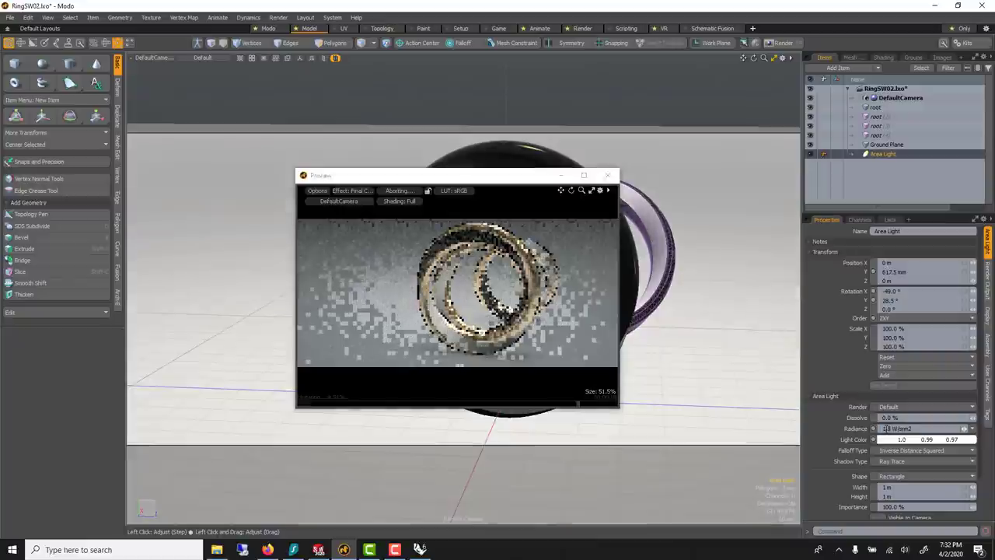
Step: Move the preview window aside and start a full render of the ring scene
left_click_drag(482, 175, 470, 134)
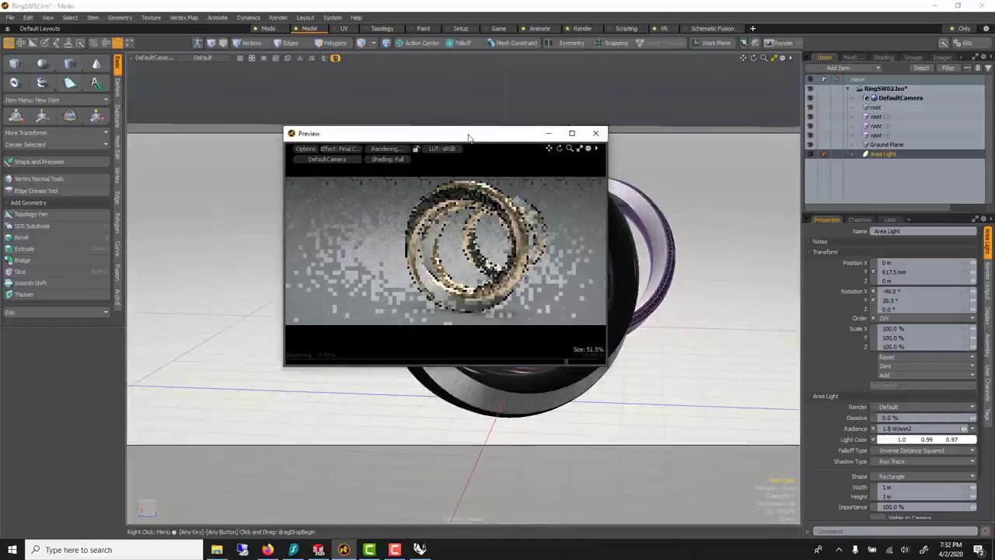
left_click(281, 16)
left_click(283, 30)
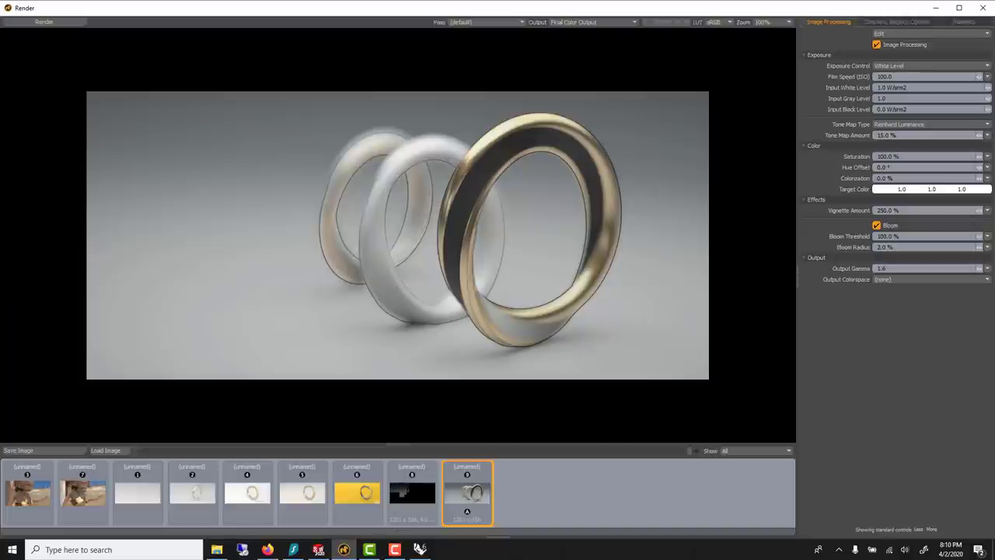
Step: Set the finished render's bloom threshold to 70% and its bloom radius to 3%
left_click(906, 236)
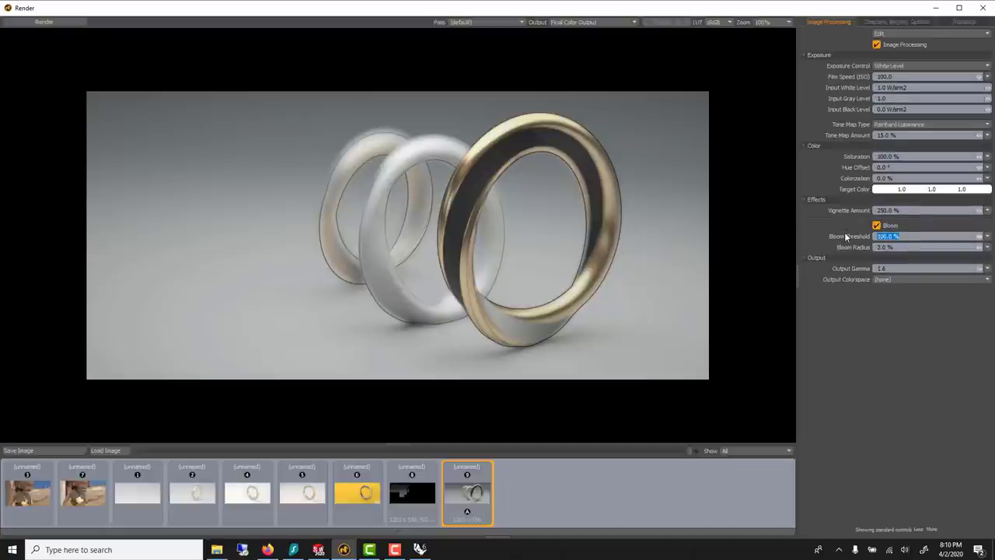
type("70")
key("Return")
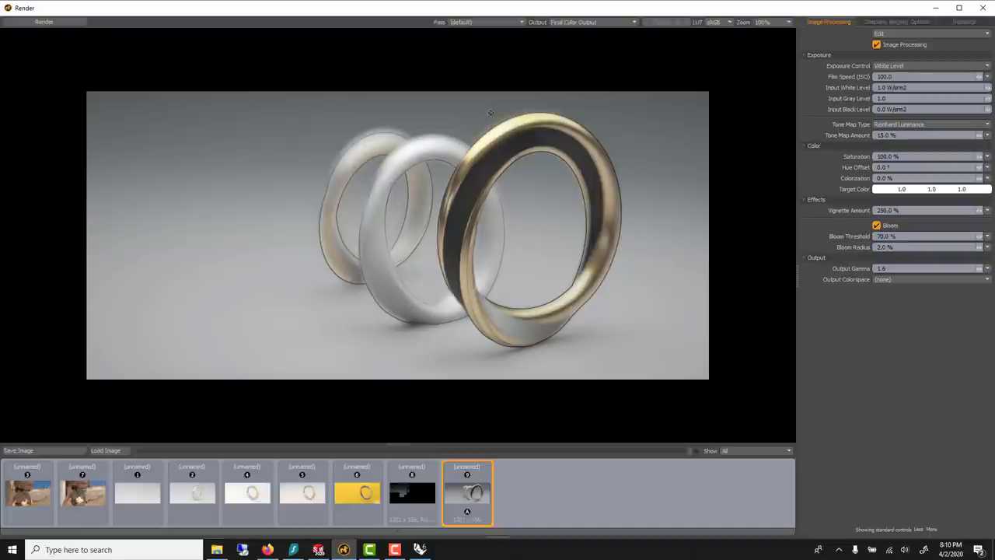
left_click(902, 247)
type("3")
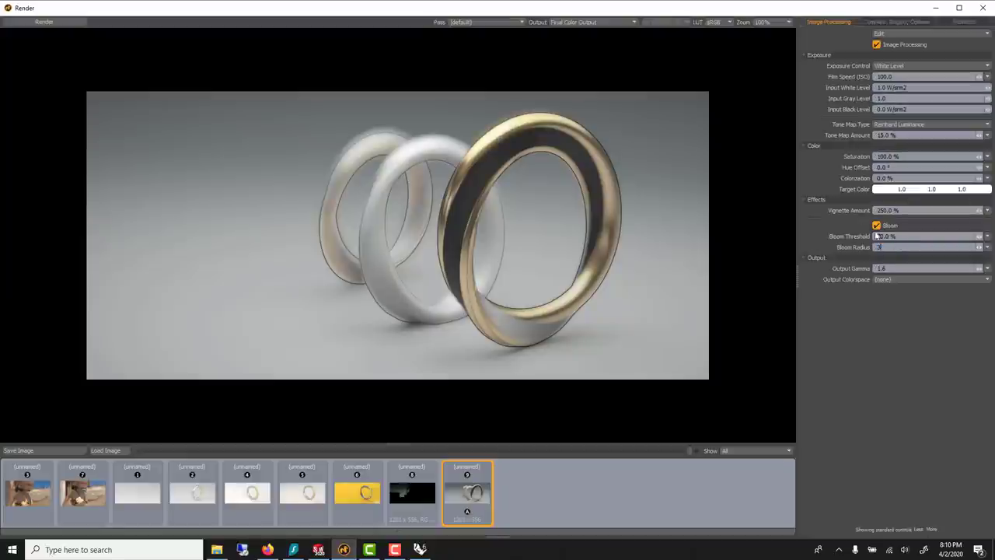
key("Return")
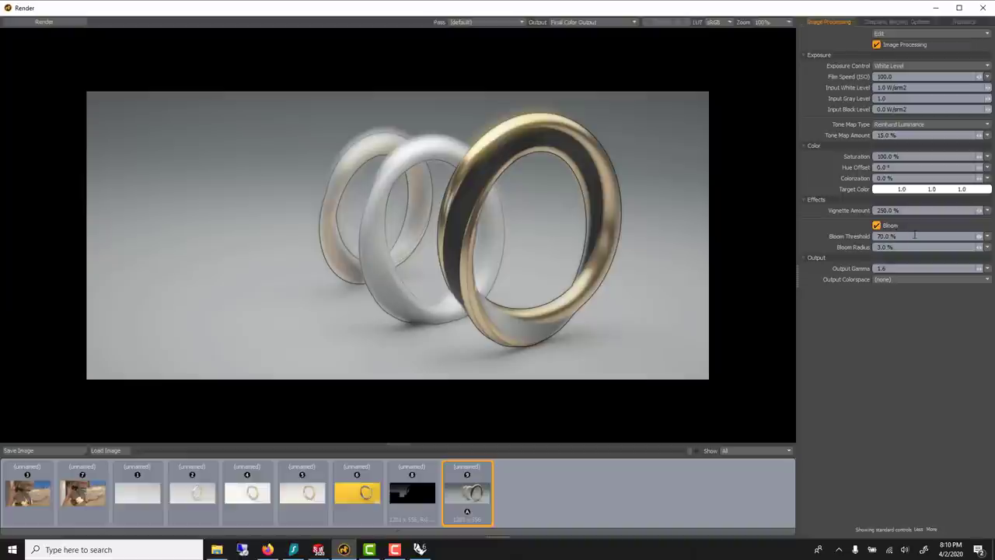
Step: Try a bloom threshold of 85% on the render and settle on 90%
left_click(886, 236)
type("85")
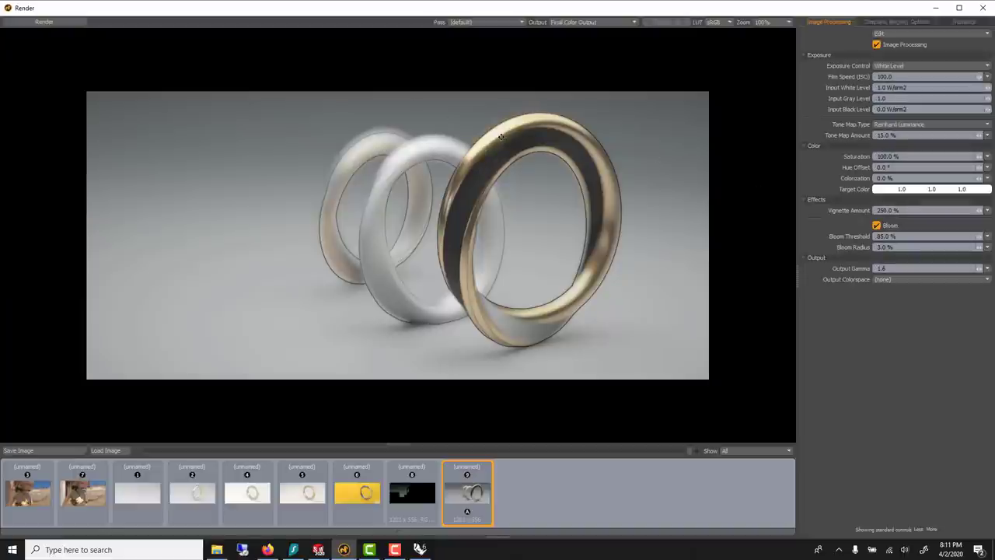
left_click(885, 236)
type("90")
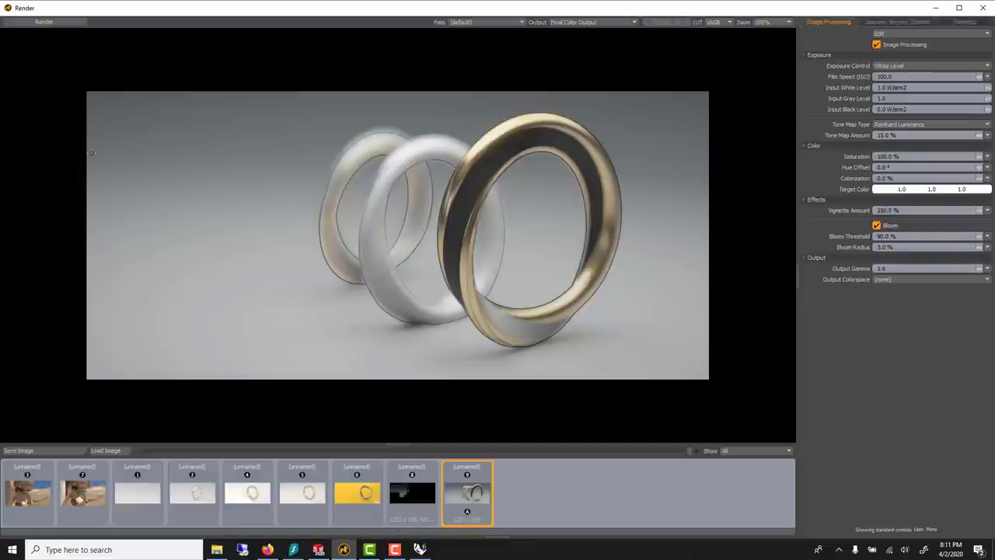
Step: Save the rendered image as the JPEG file Untitled on the DATA (D:) drive and close the render window
left_click(59, 451)
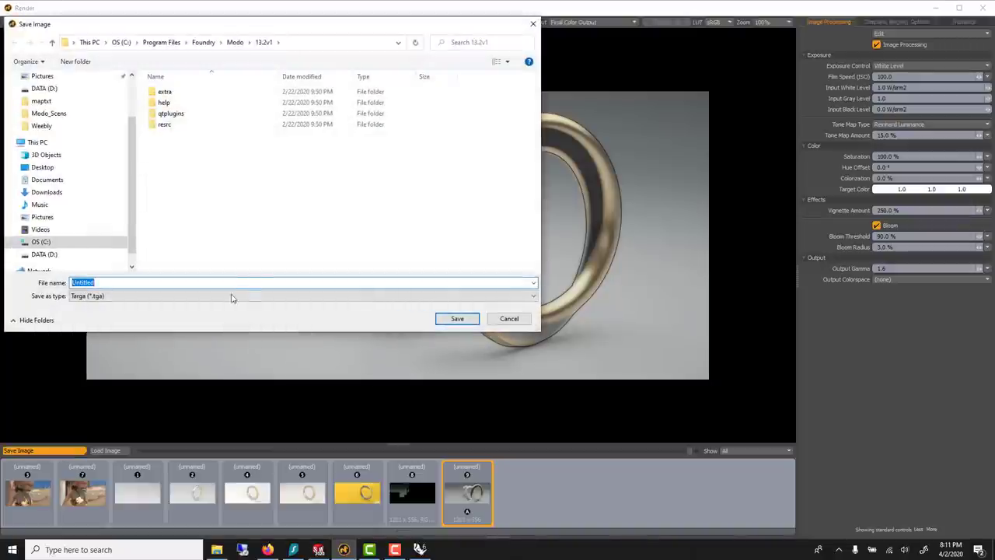
left_click(227, 296)
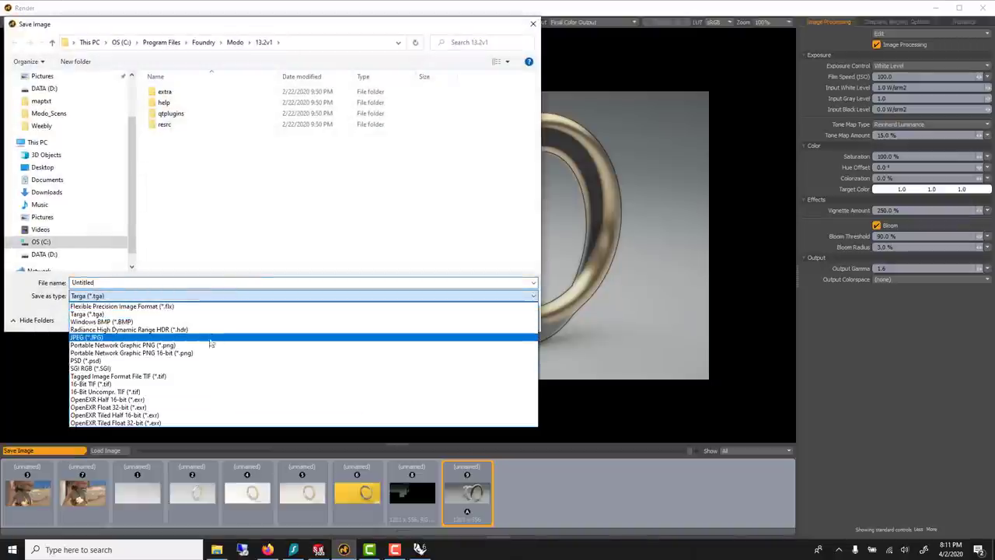
left_click(207, 339)
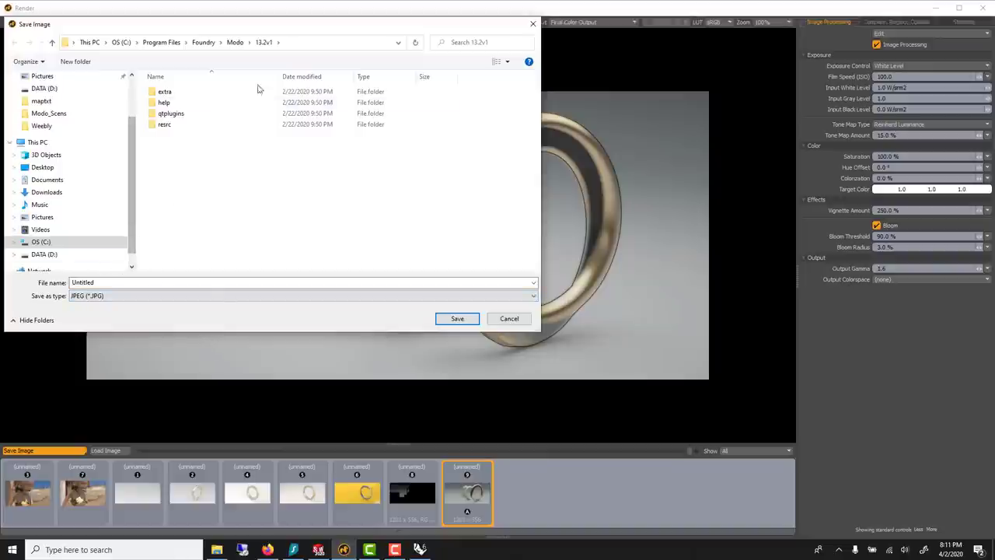
left_click(45, 254)
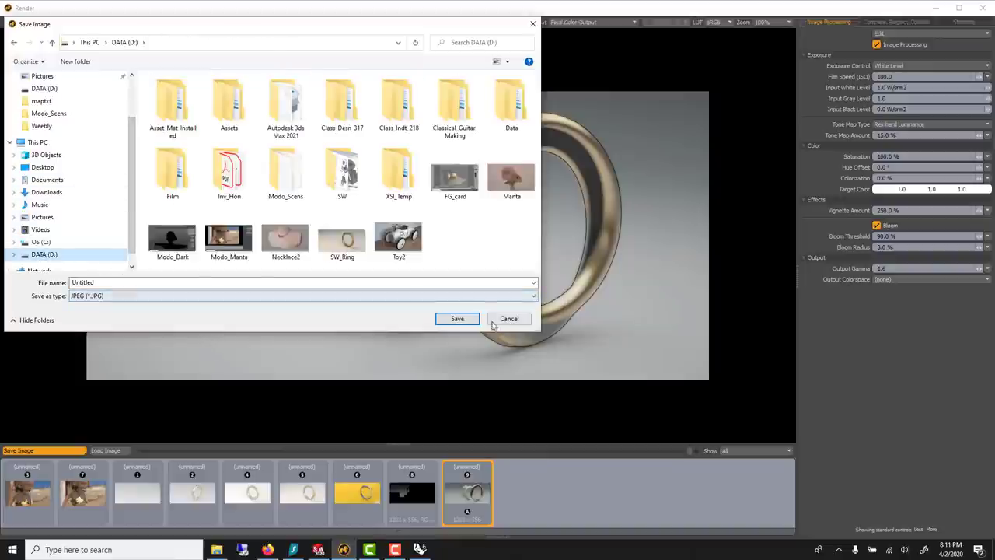
left_click(458, 319)
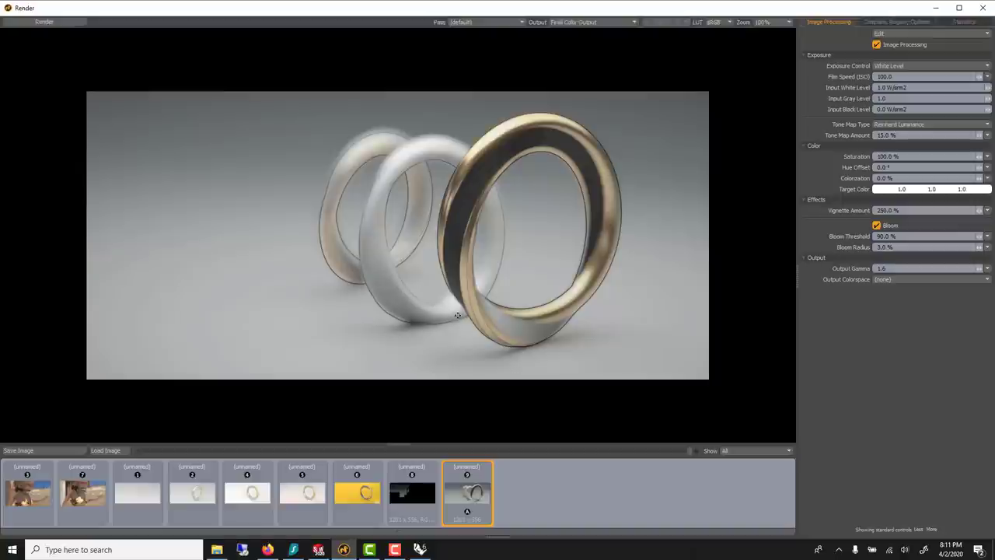
left_click(983, 8)
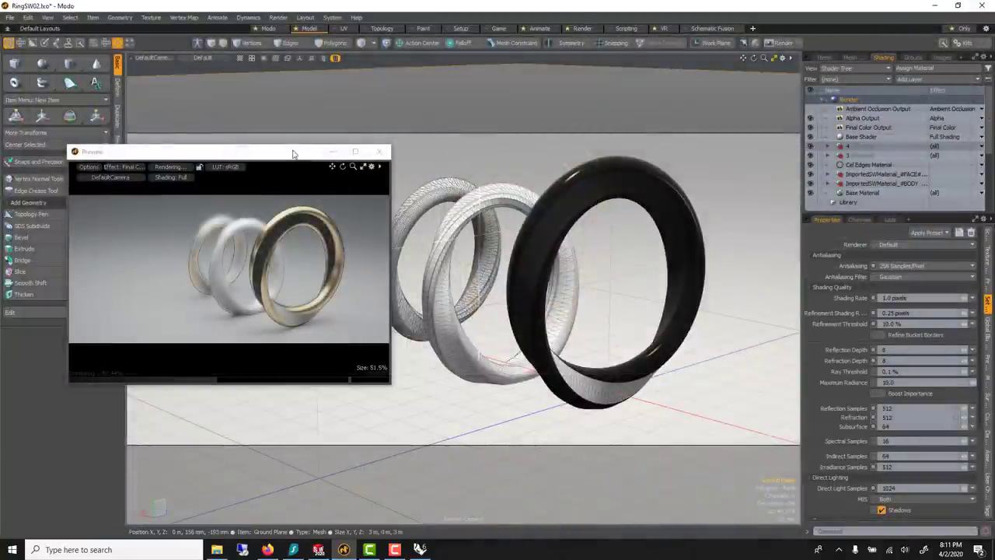
Step: Select the front ring mesh, isolate it in the viewport and frame it for a closer view
left_click_drag(246, 157, 223, 143)
left_click(486, 224)
left_click(478, 213)
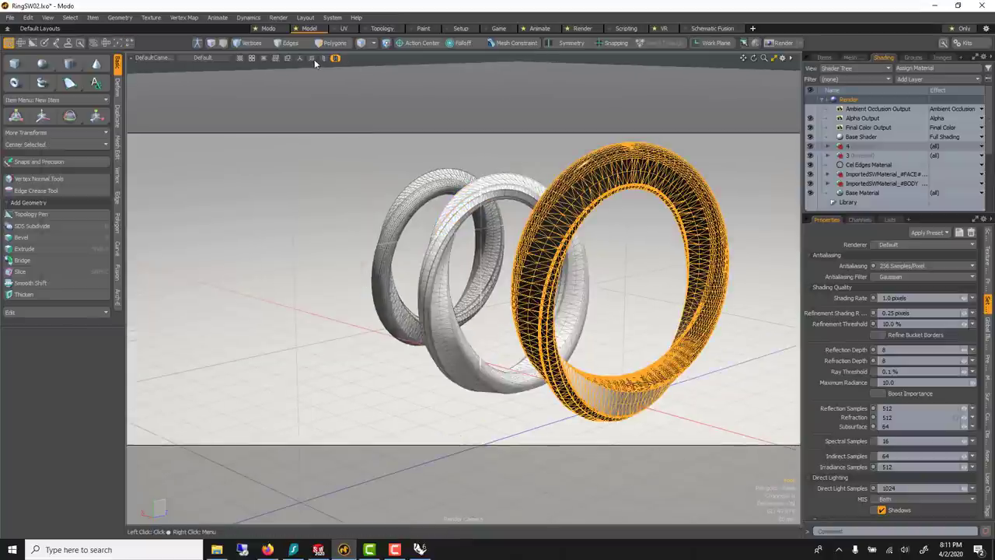
left_click(322, 59)
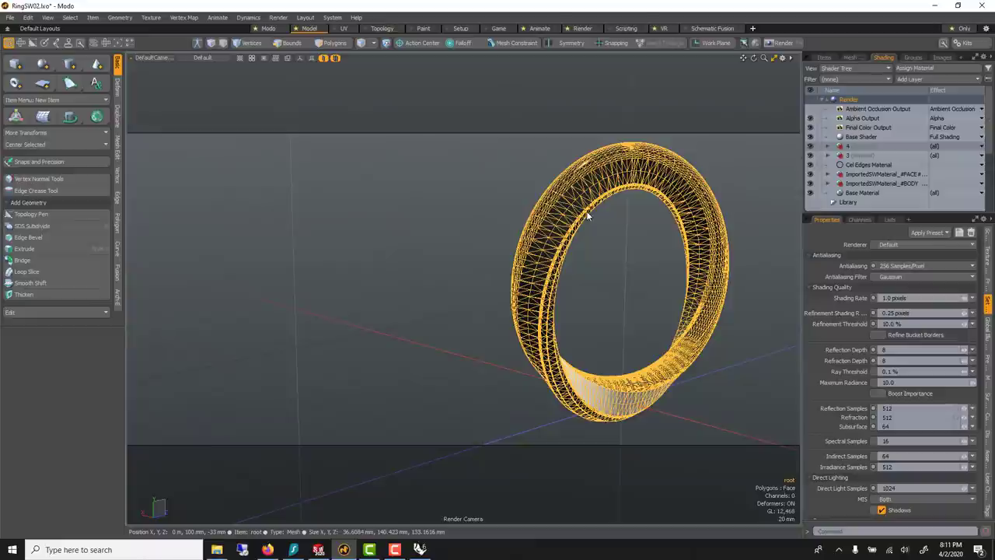
key("a")
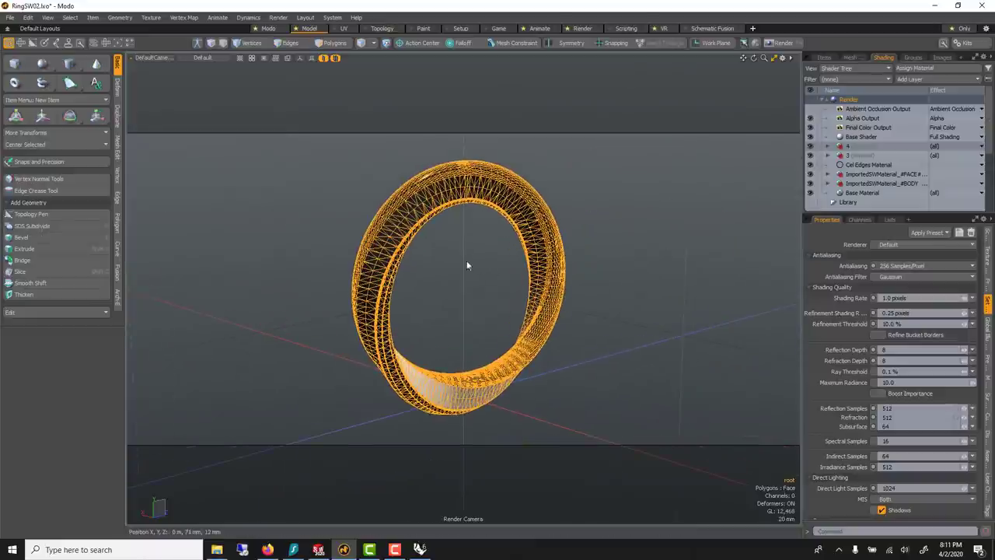
left_click_drag(449, 251, 444, 270, "alt")
scroll(473, 213, "up", 1)
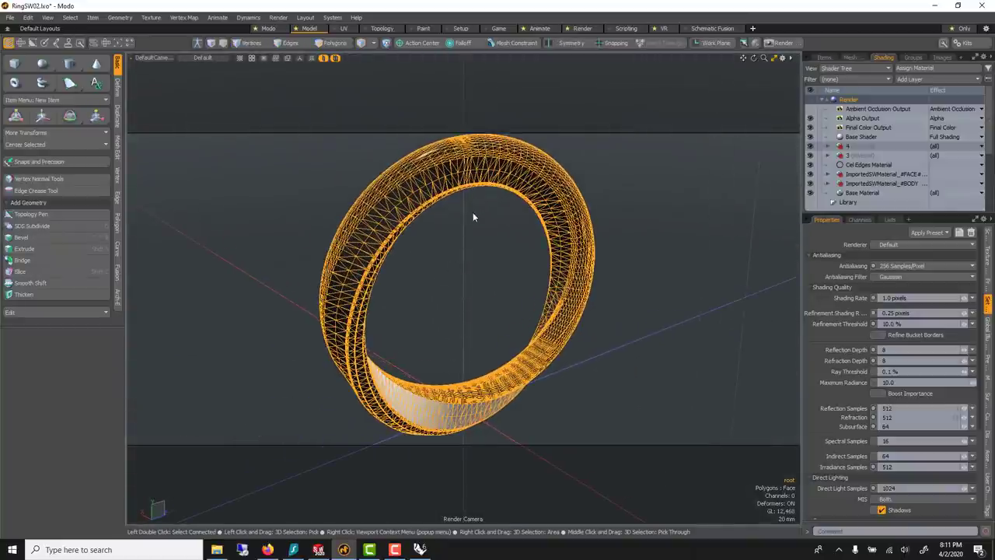
Step: Try Automatic Retopology on the isolated ring with the default settings, creating a new mesh
left_click(117, 117)
left_click(118, 152)
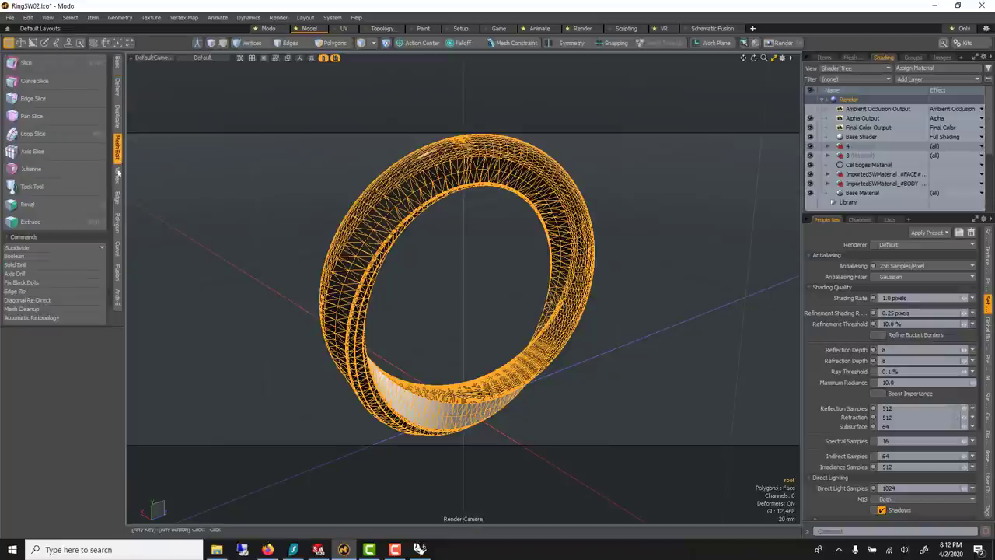
left_click(74, 317)
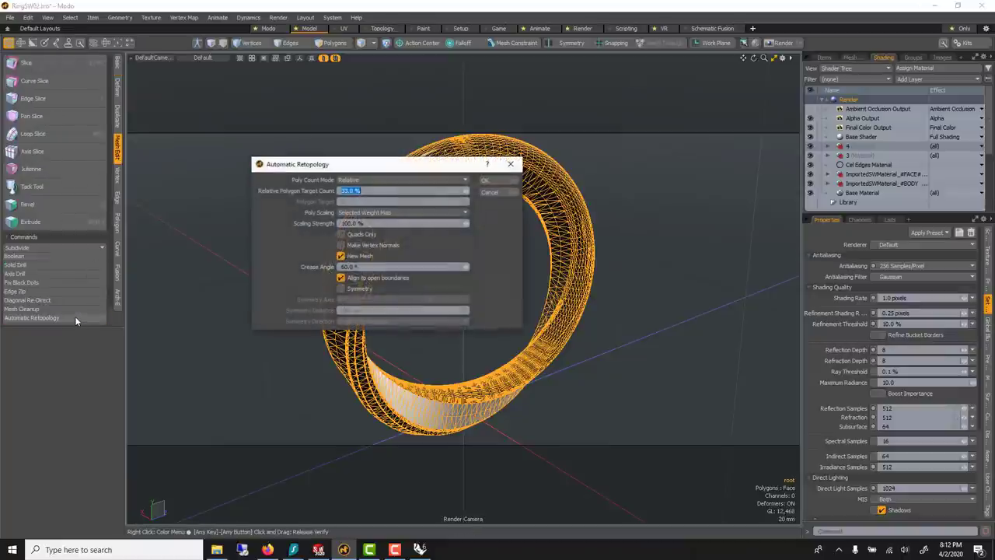
left_click(491, 183)
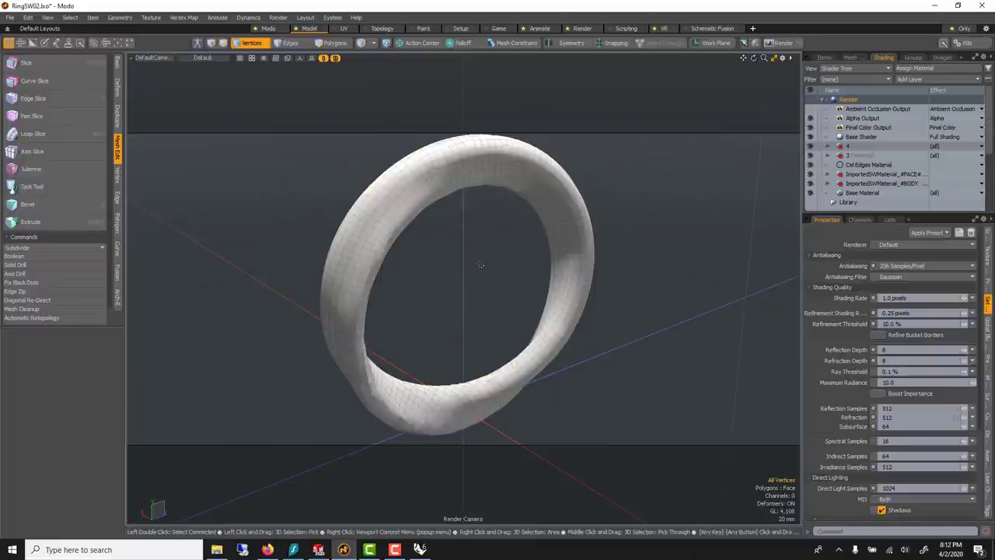
Step: Try converting the retopologized ring to Catmull-Clark subdivision surfaces
left_click(266, 45)
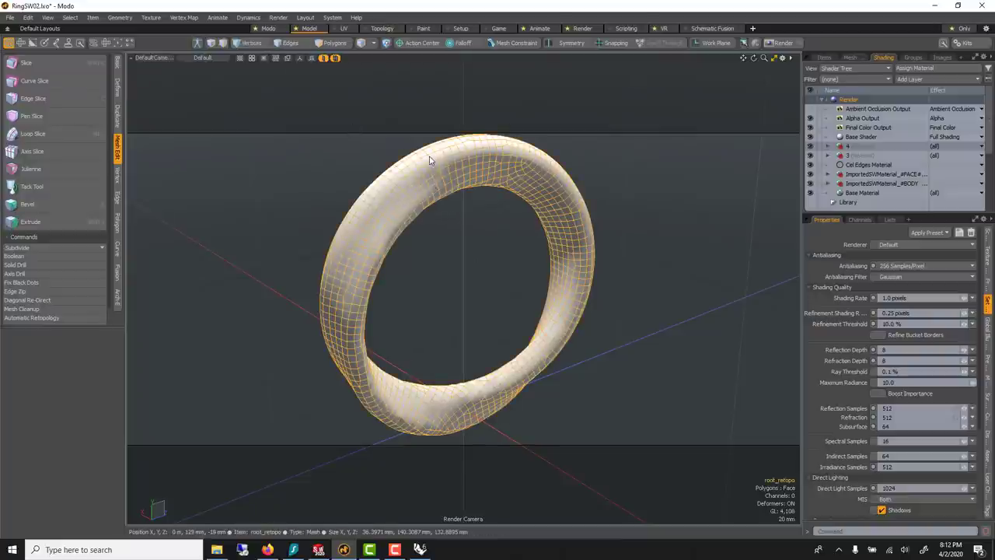
left_click(369, 155)
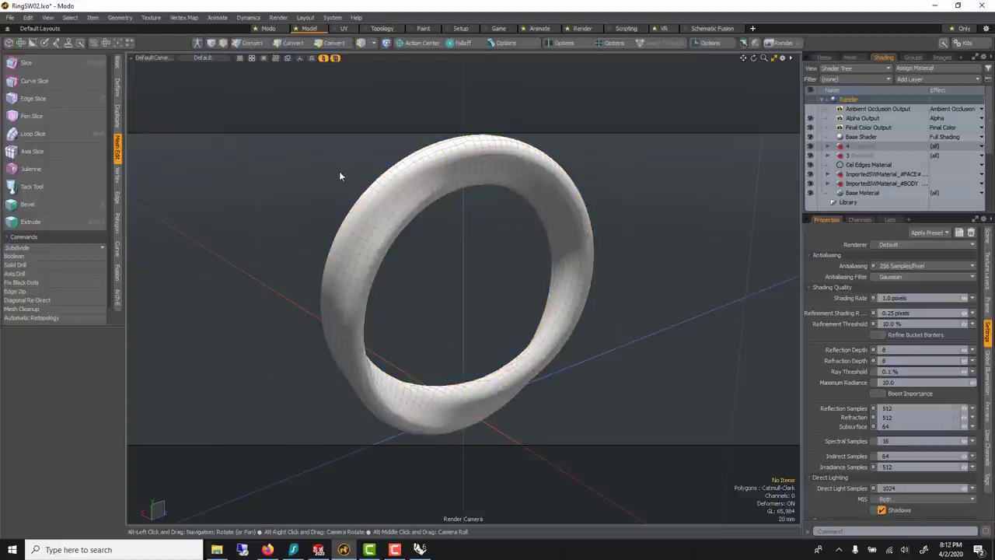
left_click_drag(339, 175, 423, 253, "alt")
Step: Undo the Catmull-Clark conversion and the automatic retopology to restore the original triangulated ring
key("ctrl+z")
key("ctrl+z")
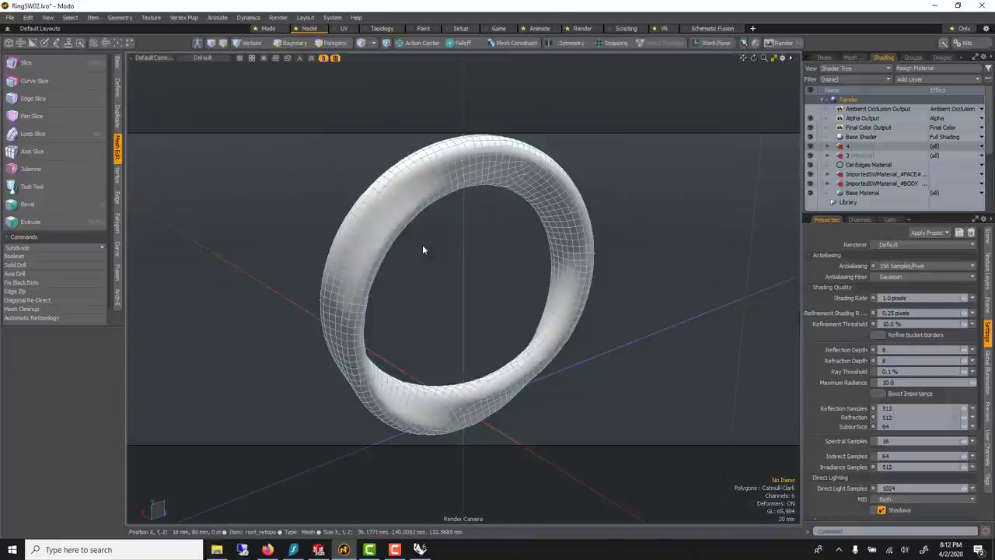
key("ctrl+z")
key("ctrl+z")
key("ctrl+z")
key("ctrl+z")
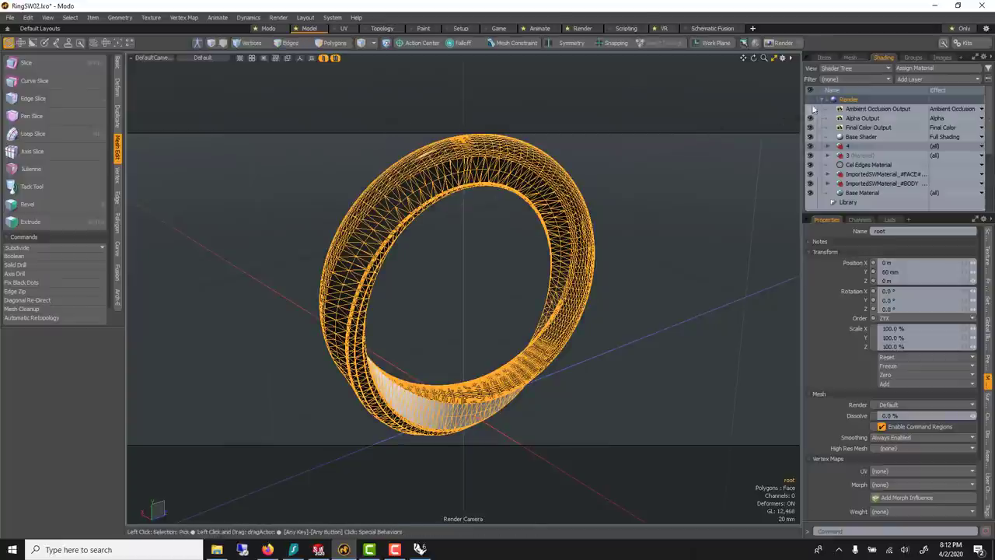
Step: Remesh the isolated ring with the Quad Remesher kit, using a target quad count of 5000 and material parts
left_click(965, 42)
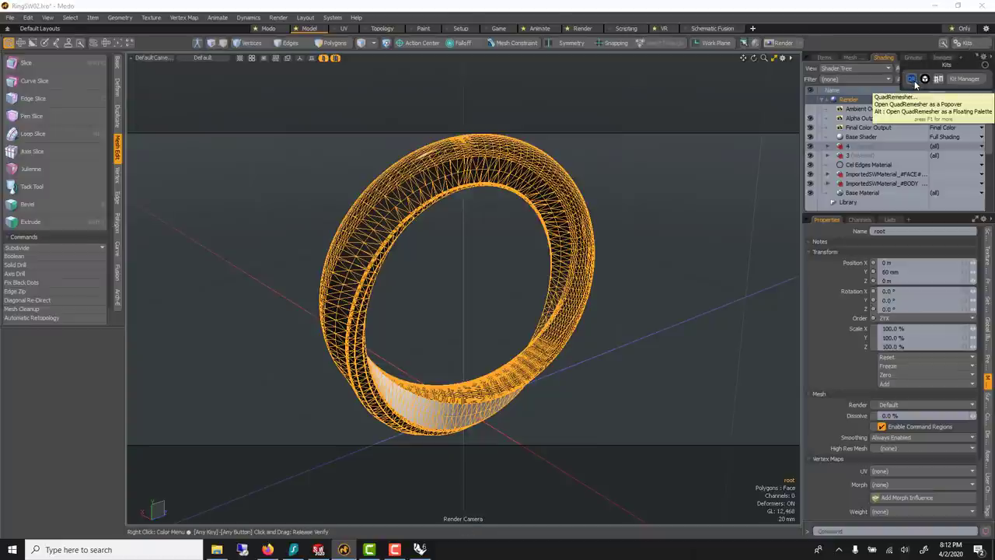
left_click(912, 80)
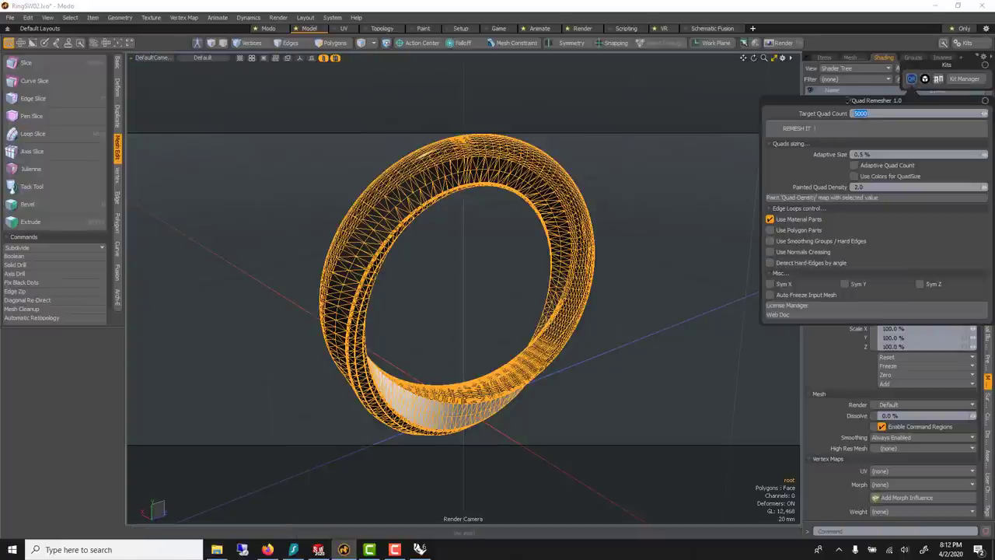
left_click(856, 129)
left_click(466, 245)
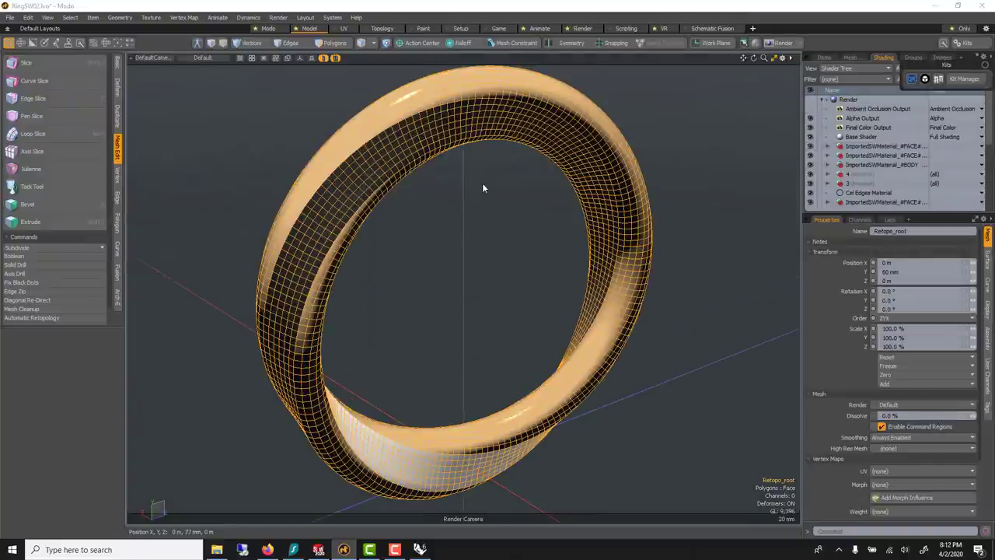
Step: Move the remeshed ring 20 mm along X and drop the transform tool
scroll(487, 186, "down", 1)
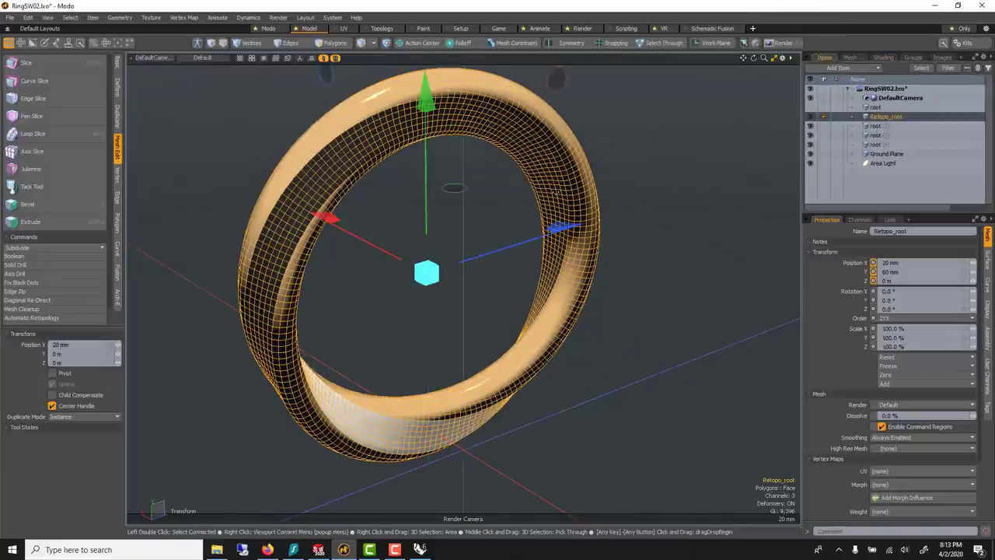
scroll(555, 192, "down", 1)
key("q")
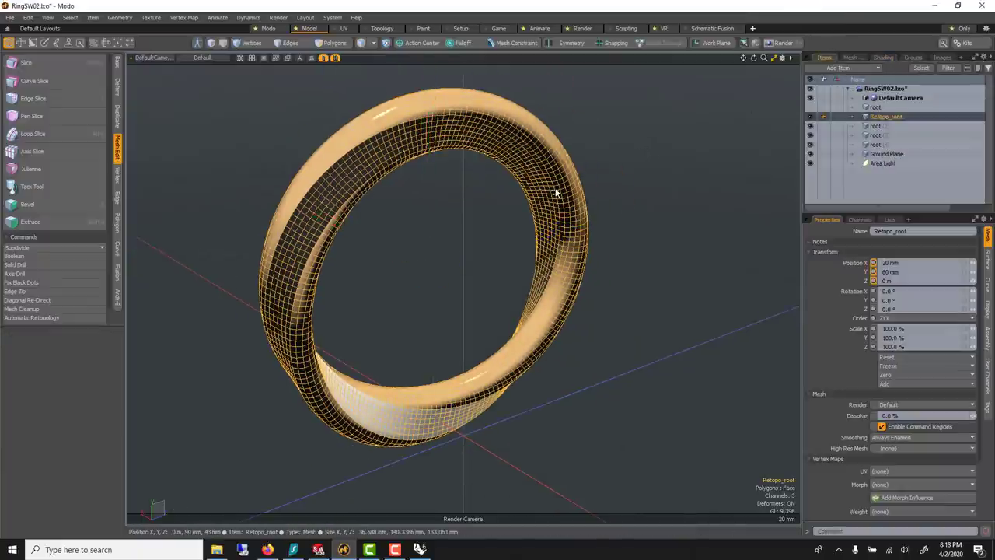
Step: Select two neighbouring polygon loops running around the remeshed ring's dark band
left_click(633, 211)
scroll(582, 207, "down", 1)
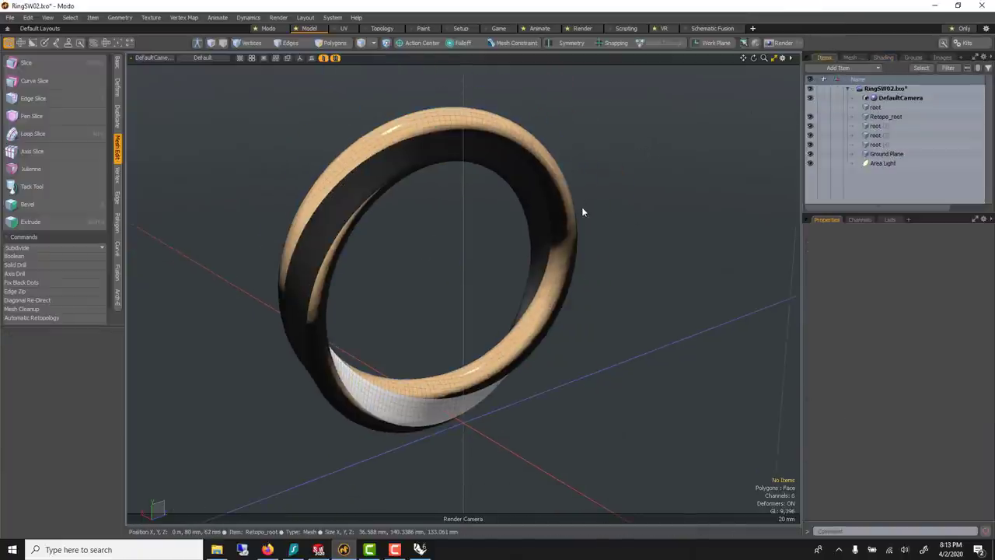
left_click_drag(579, 208, 549, 192, "alt")
left_click(467, 161)
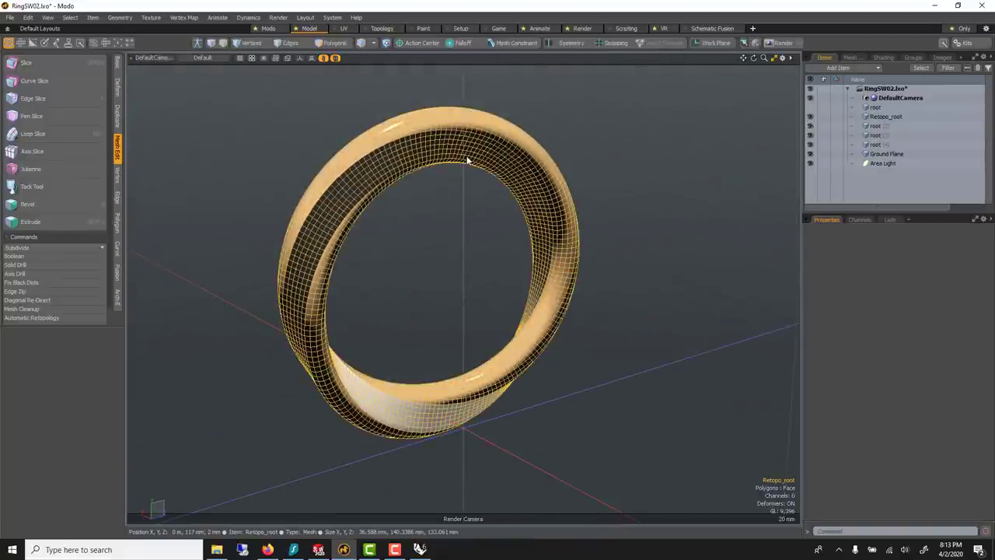
left_click(333, 43)
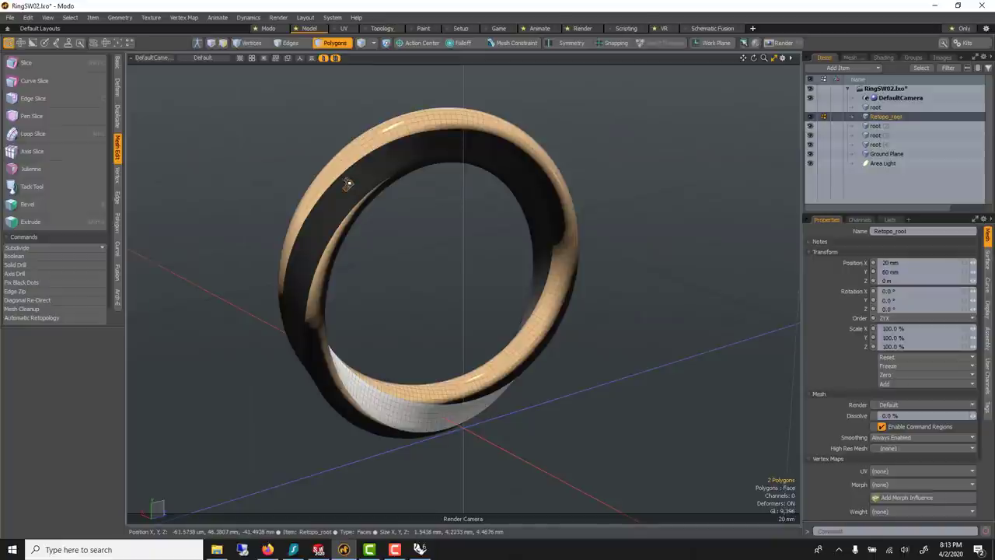
key("l")
scroll(357, 181, "up", 4)
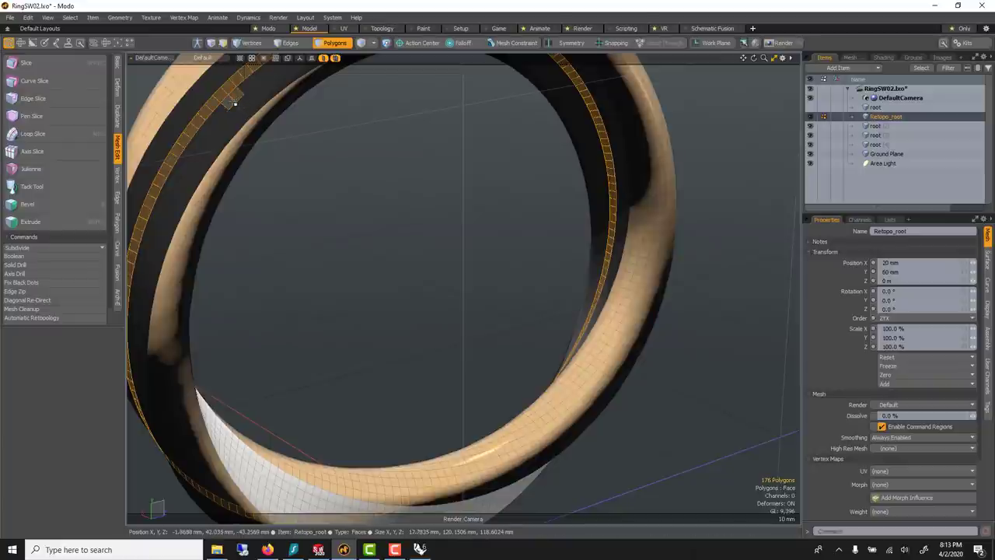
key("l")
scroll(237, 105, "down", 3)
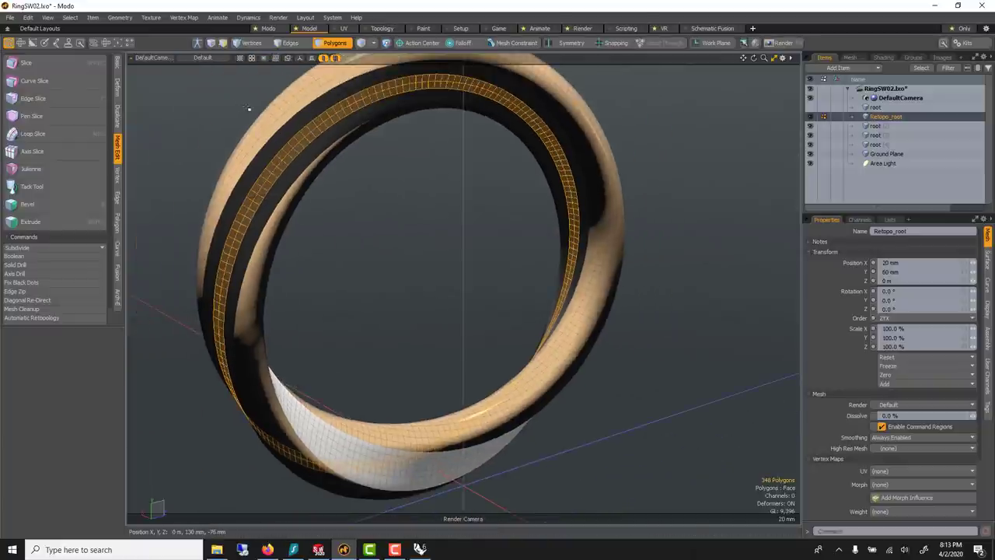
Step: Grow the polygon loop selection across the full width of the ring's band and clear it
key("shift+Up")
key("shift+Up")
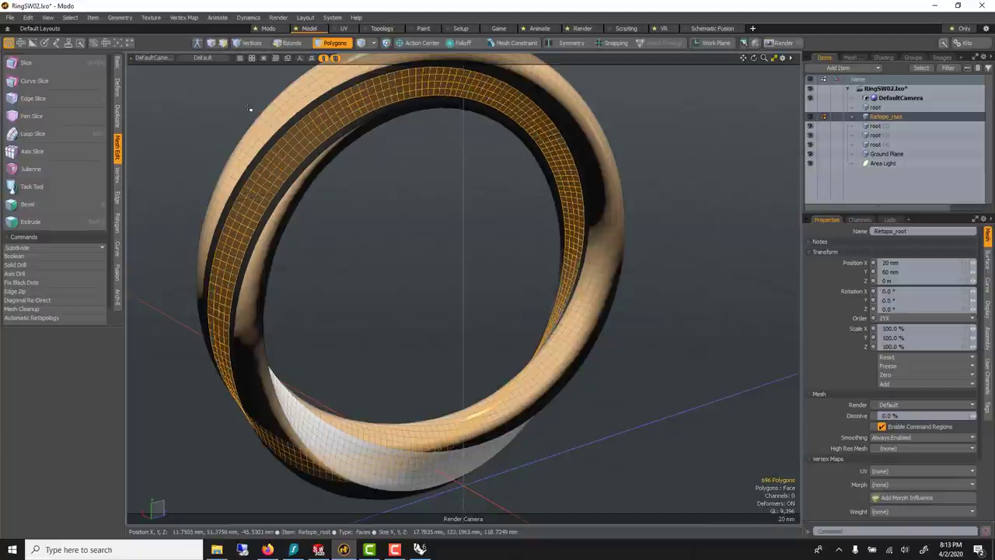
scroll(331, 140, "down", 1)
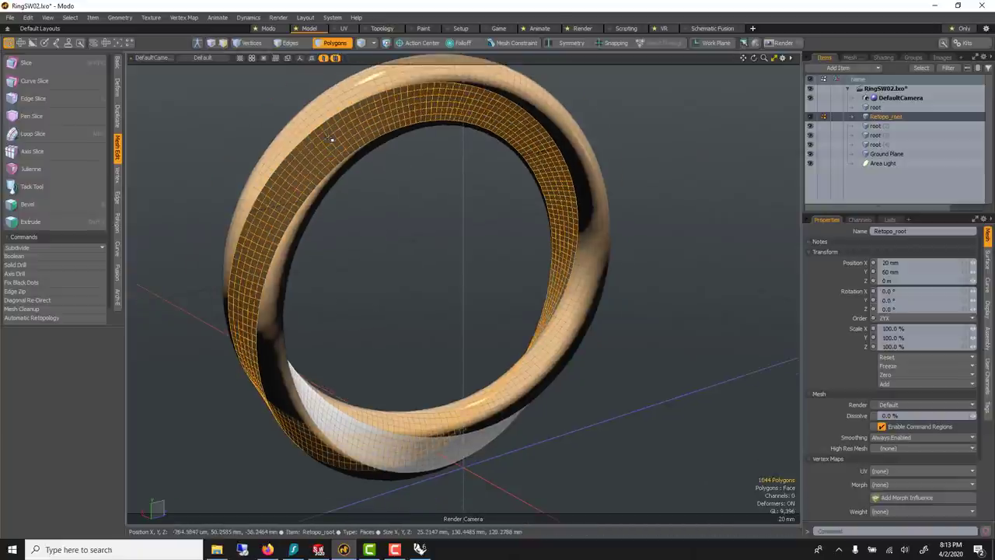
left_click(433, 209)
scroll(433, 209, "down", 1)
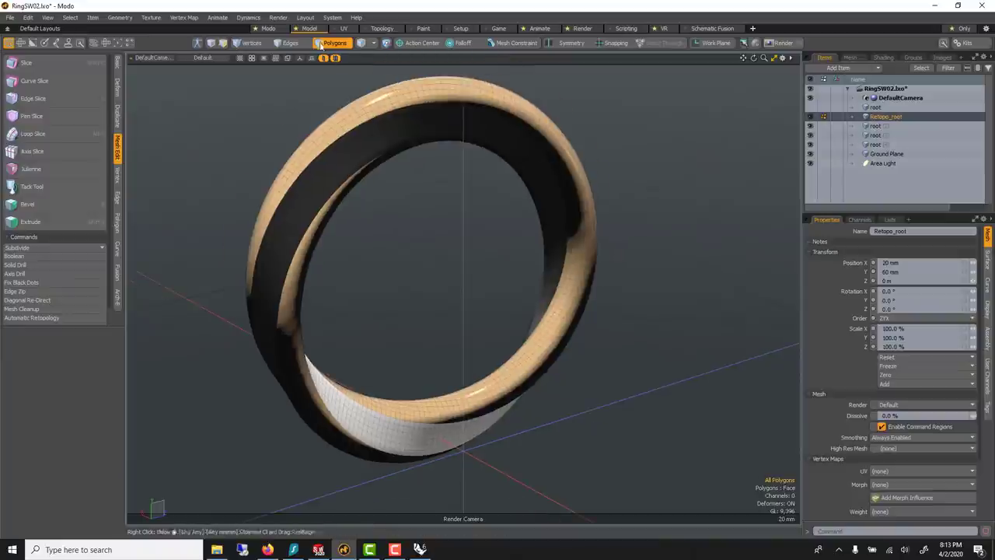
Step: Return to item selection and convert the remeshed ring to Catmull-Clark subdivision surfaces
left_click(336, 43)
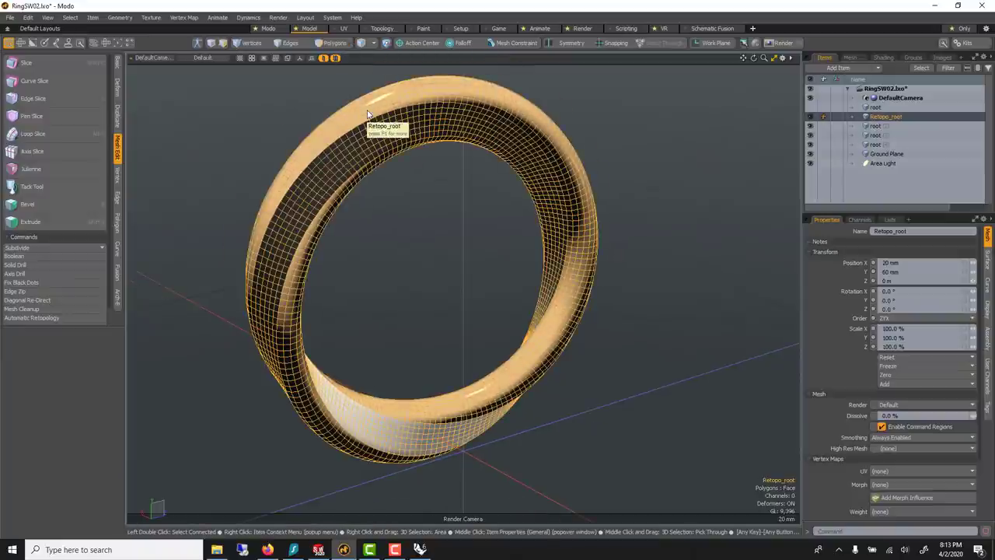
key("Tab")
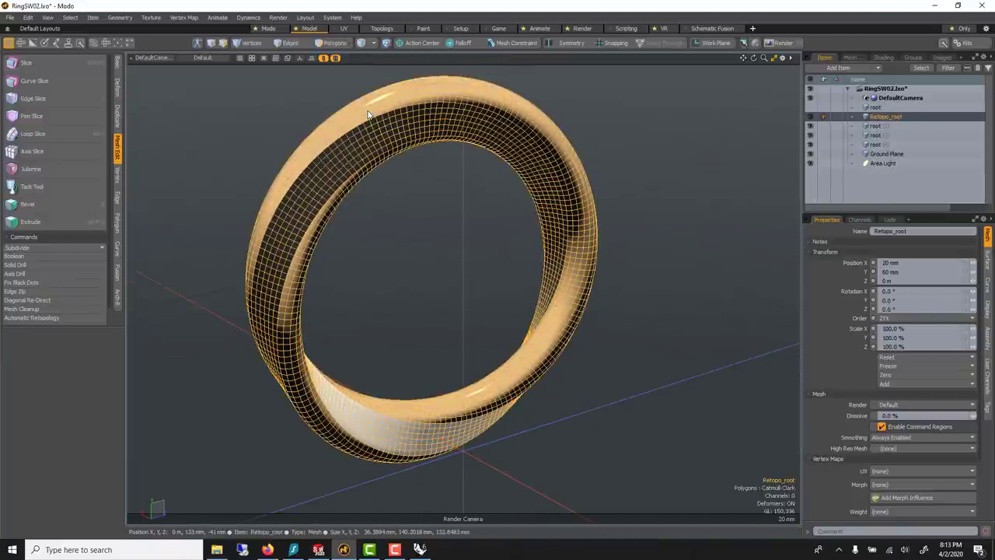
left_click_drag(369, 115, 477, 165, "alt")
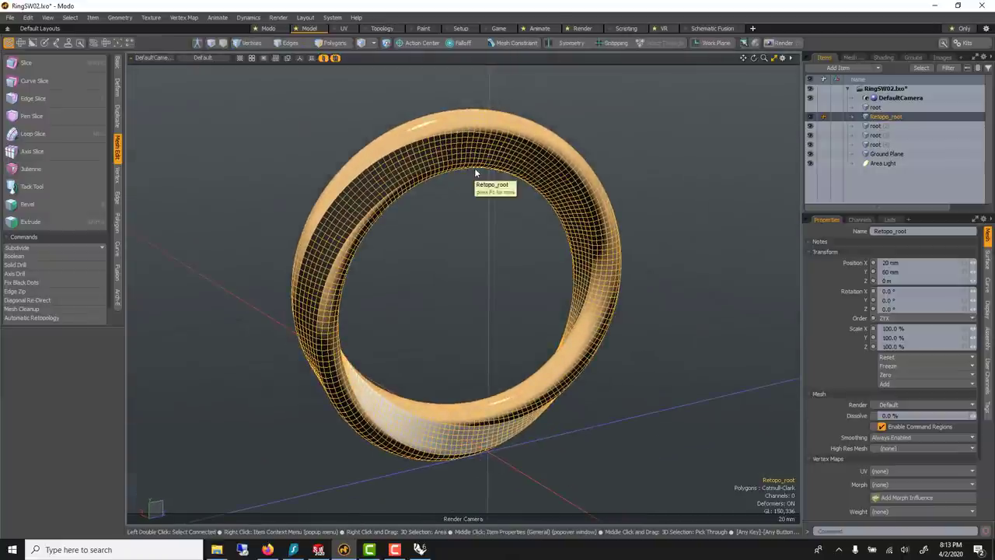
Step: Open the floating Sculpt palette and switch to the Paint layout, framing the remeshed ring closely
key("F6")
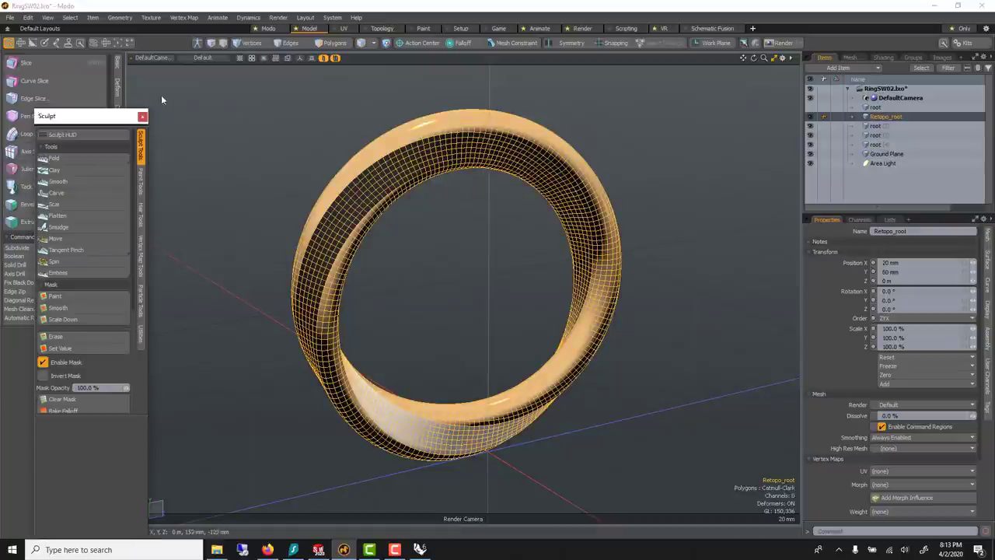
left_click_drag(90, 116, 247, 92)
scroll(370, 150, "up", 3)
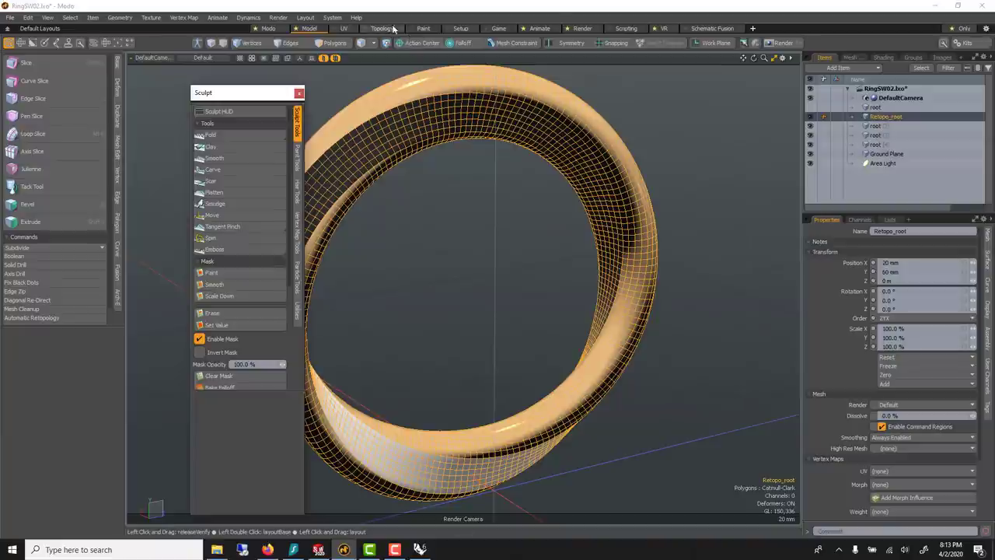
left_click(423, 28)
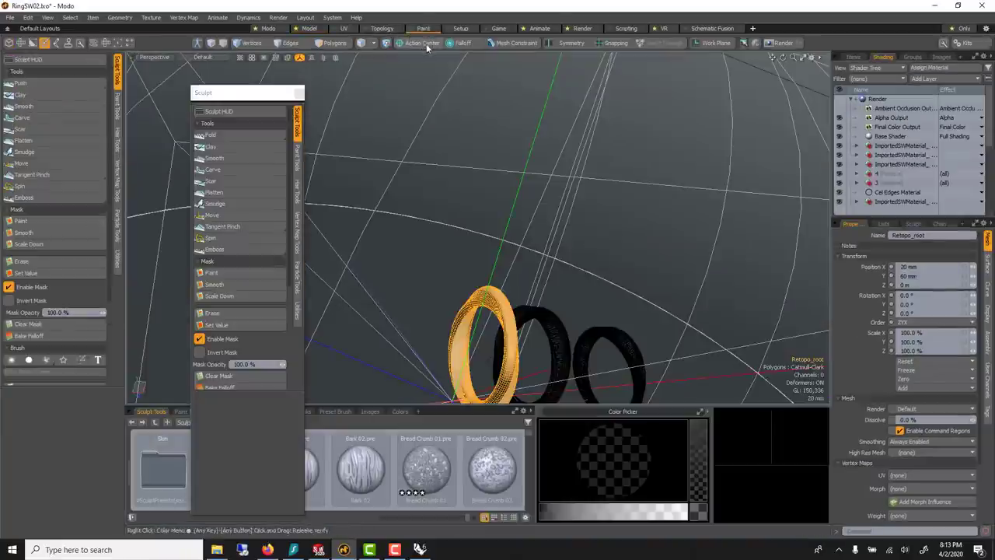
scroll(500, 193, "up", 5)
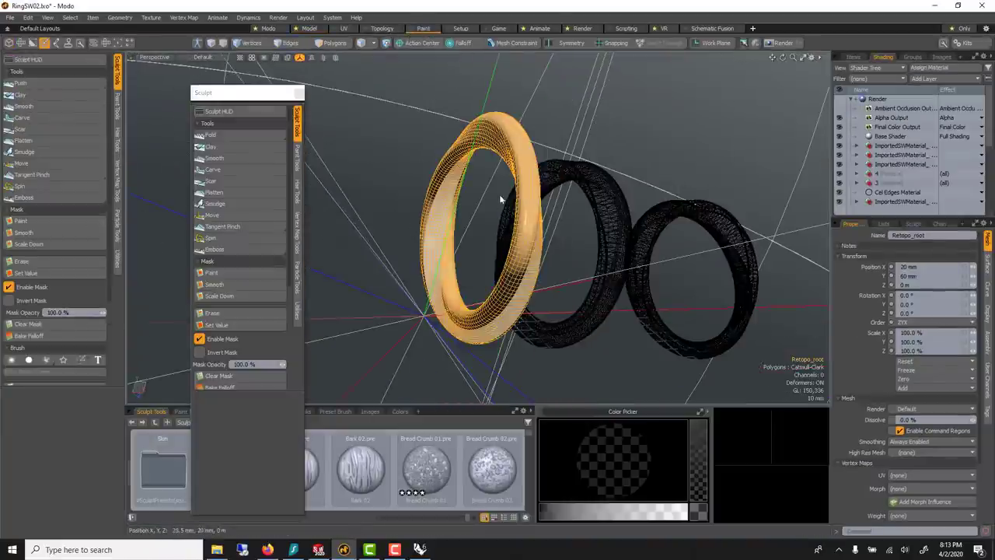
left_click_drag(468, 189, 590, 134, "alt")
Step: Hide locators and texture locators in the 3D viewport and set Trackball Rotation to No
left_click(816, 58)
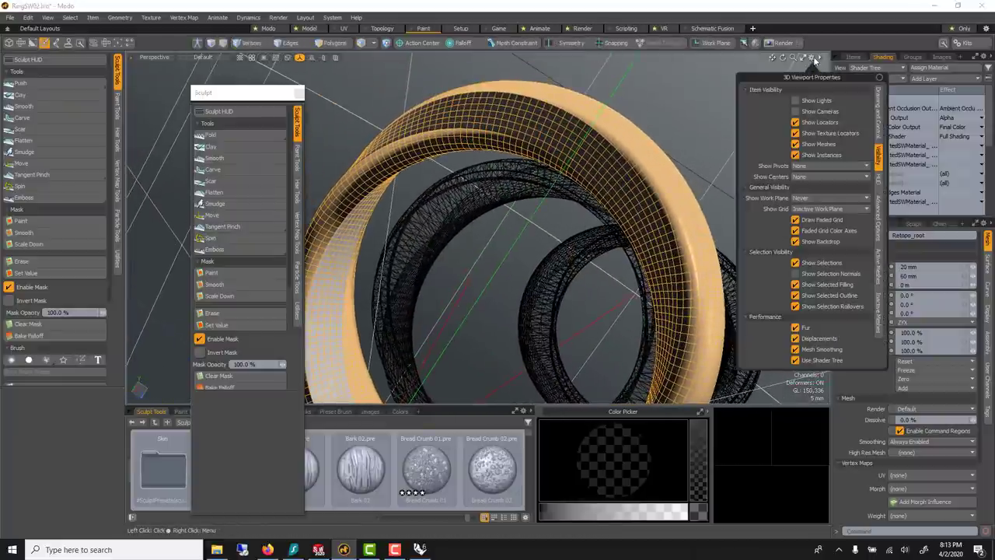
left_click(815, 124)
left_click(820, 134)
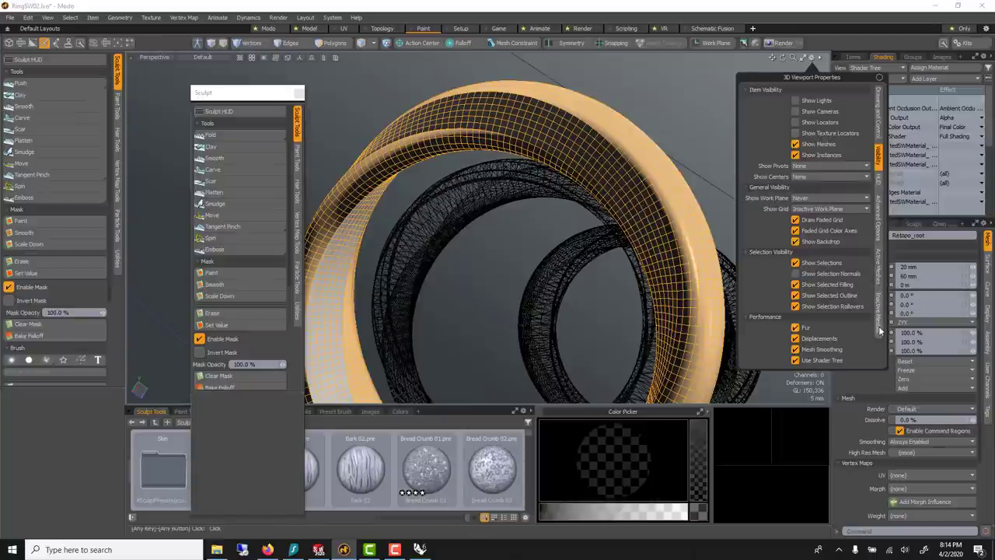
left_click(880, 326)
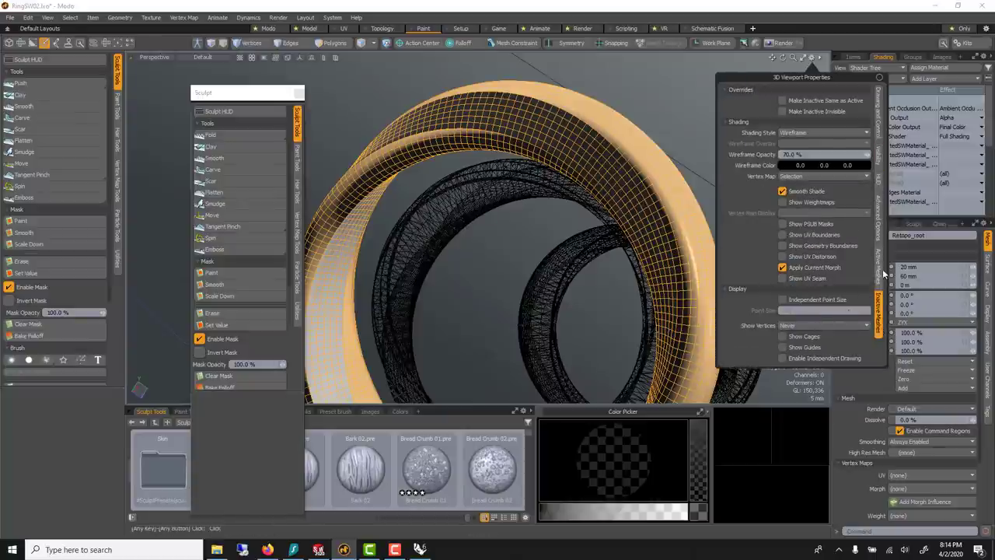
left_click(879, 113)
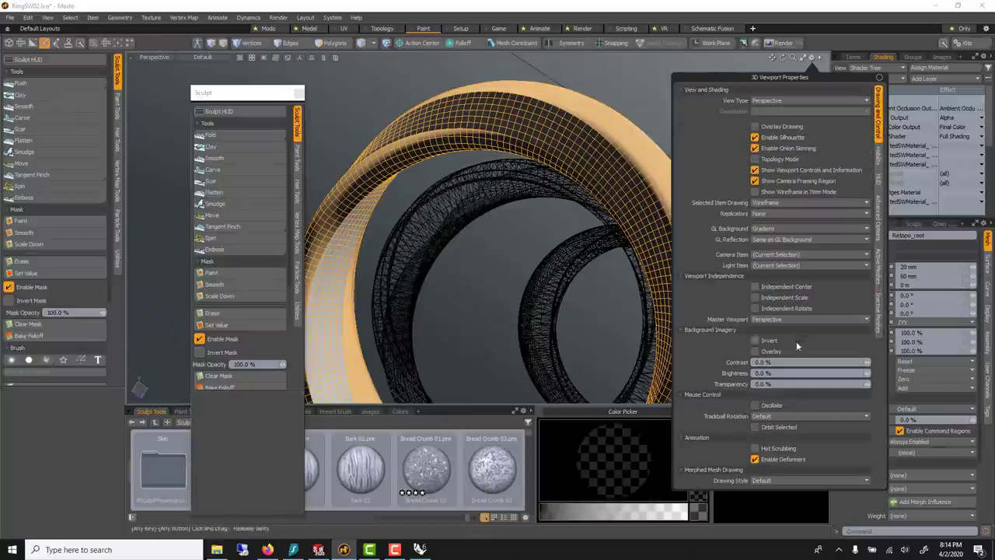
left_click(789, 406)
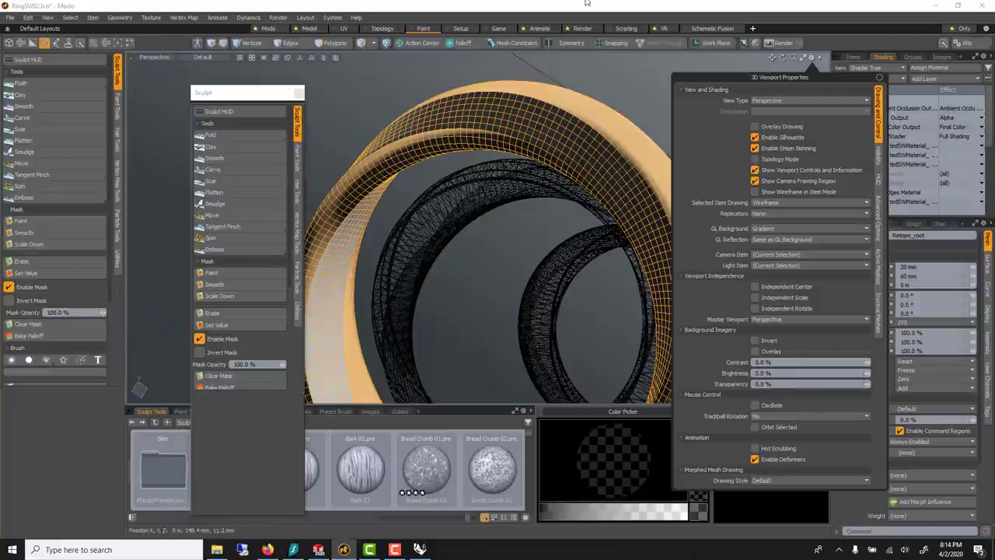
left_click_drag(562, 122, 542, 233, "alt")
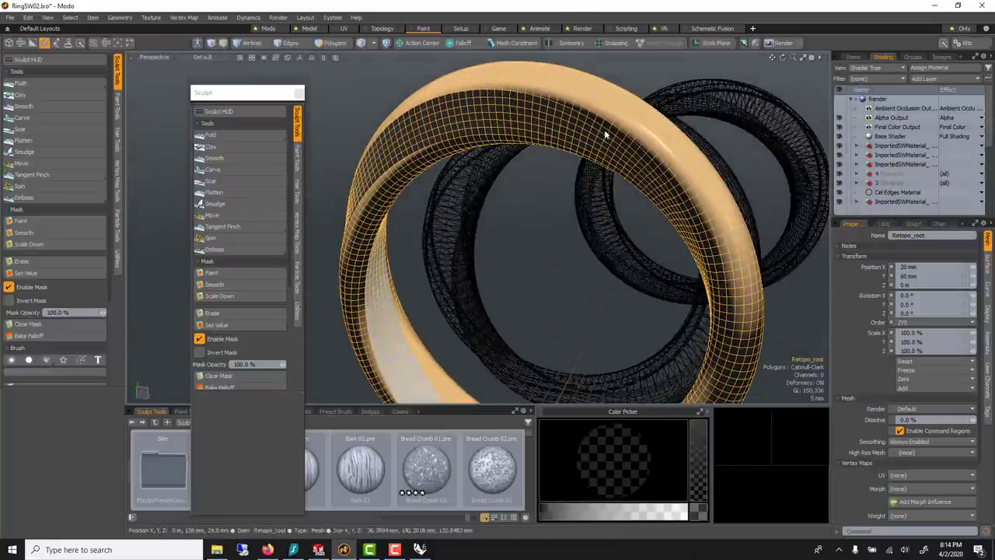
left_click_drag(606, 134, 154, 177, "alt")
Step: Activate the Push sculpt tool, park the Sculpt palette aside, and load the Cellular 01 brush preset
left_click(212, 135)
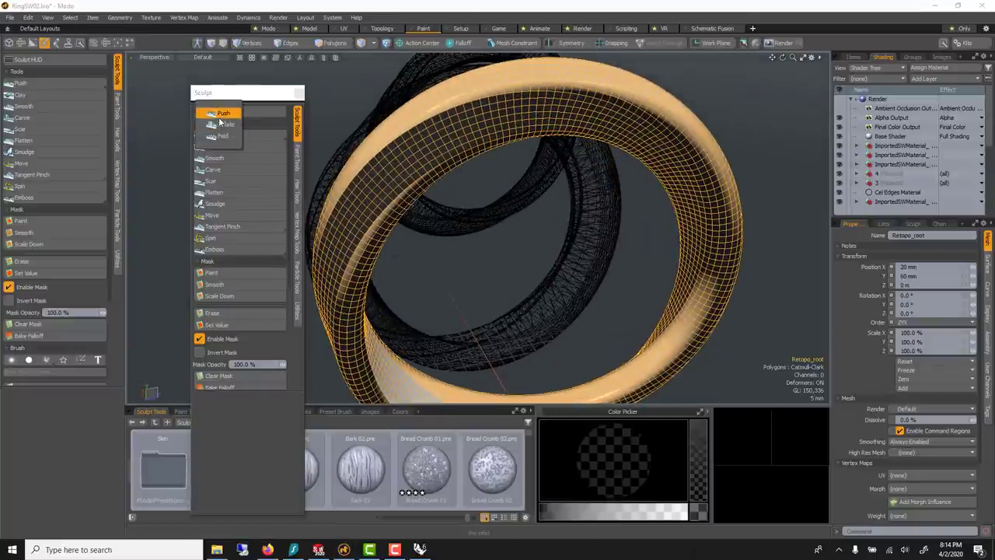
left_click(220, 117)
left_click_drag(223, 98, 115, 65)
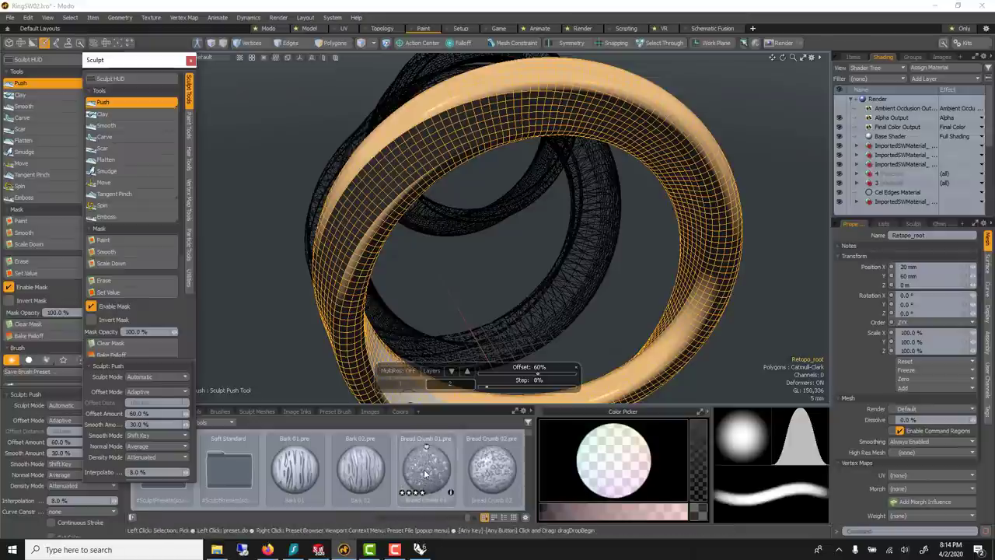
scroll(424, 473, "down", 1)
left_click(229, 470)
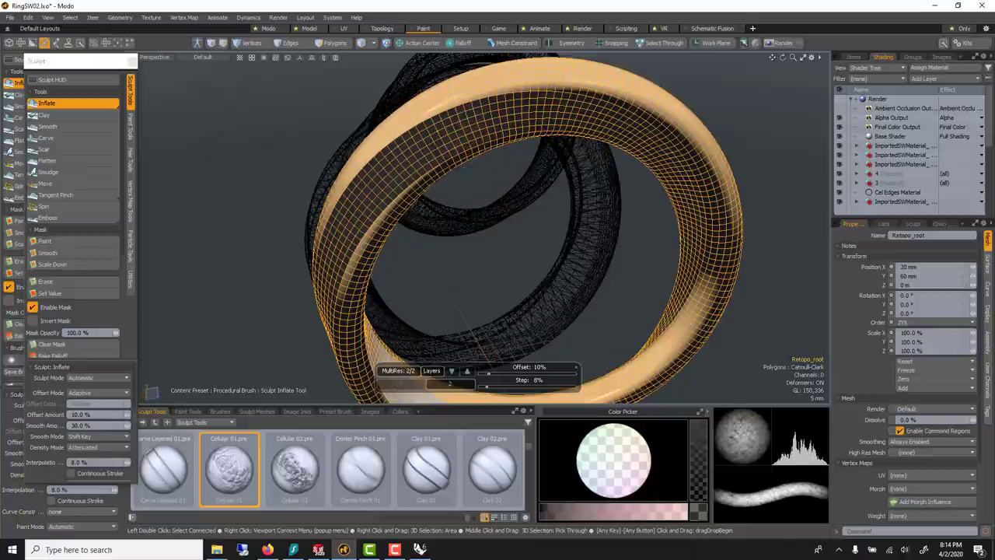
Step: Sculpt bumpy Cellular 01 relief along the ring's flat band with the Inflate tool at about 22% offset
mouse_move(541, 173)
left_mouse_down("alt")
mouse_move(420, 166)
mouse_move(350, 148)
left_mouse_up("alt")
left_click(335, 58)
mouse_move(398, 116)
left_mouse_down("alt")
mouse_move(485, 199)
mouse_move(282, 199)
mouse_move(289, 178)
left_mouse_up("alt")
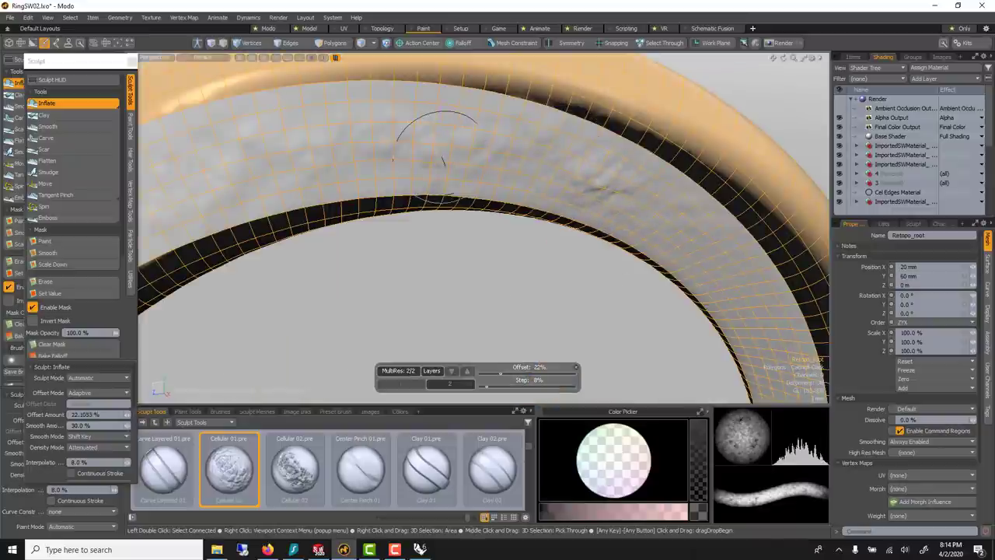
left_click_drag(423, 158, 530, 203, "alt")
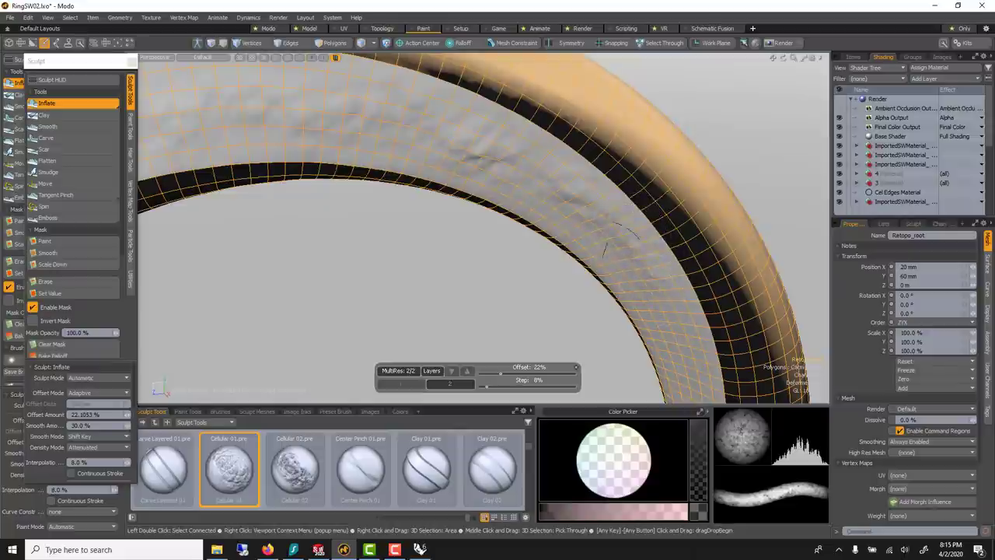
left_click_drag(433, 178, 446, 146, "alt")
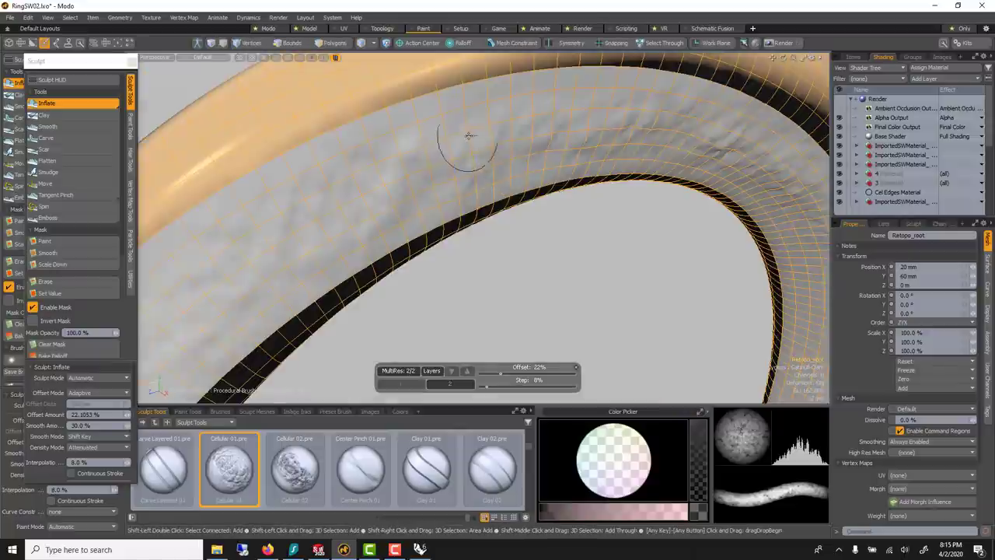
left_click(549, 137)
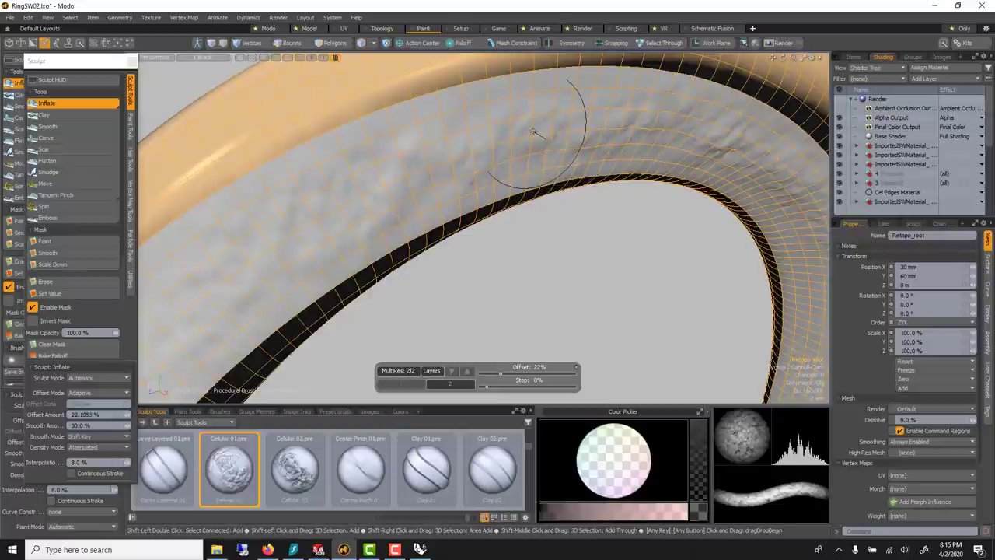
mouse_move(471, 156)
left_mouse_down("alt")
mouse_move(567, 195)
mouse_move(527, 151)
left_mouse_up("alt")
scroll(445, 260, "down", 3)
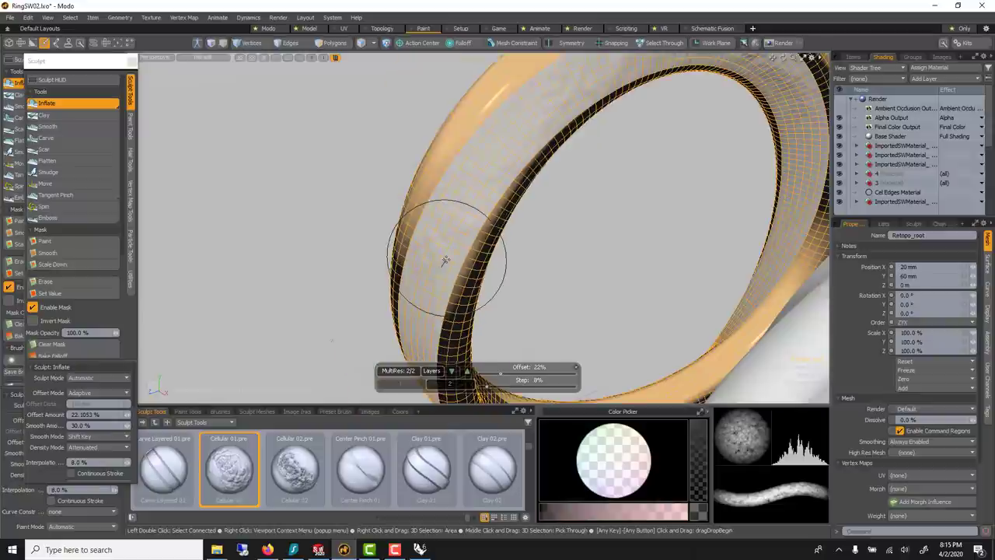
Step: Close the floating Sculpt palette and drop the Inflate tool
left_click(132, 62)
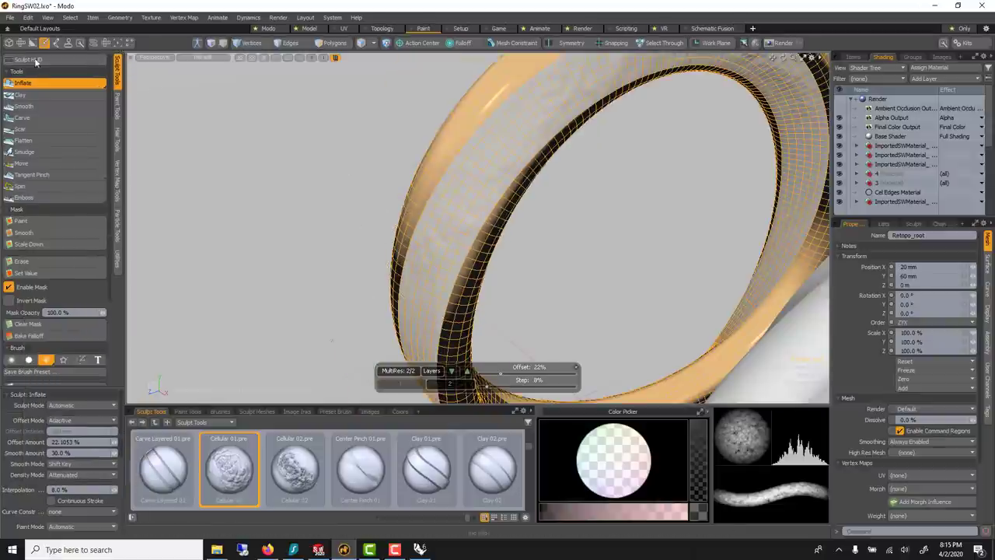
key("q")
scroll(453, 201, "down", 3)
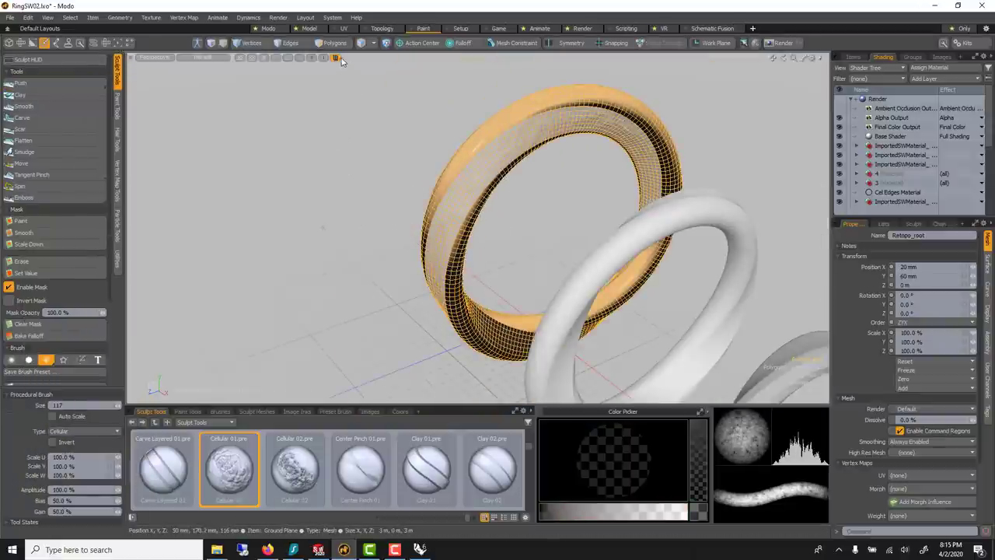
Step: Bake the geometry cache with Surfaces, Shaders and Fur included
left_click(121, 17)
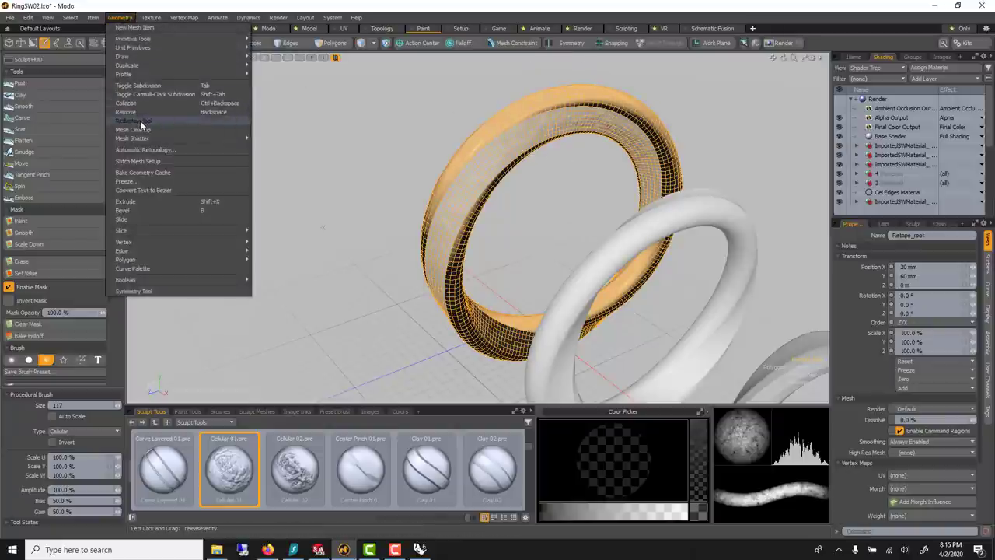
left_click(167, 174)
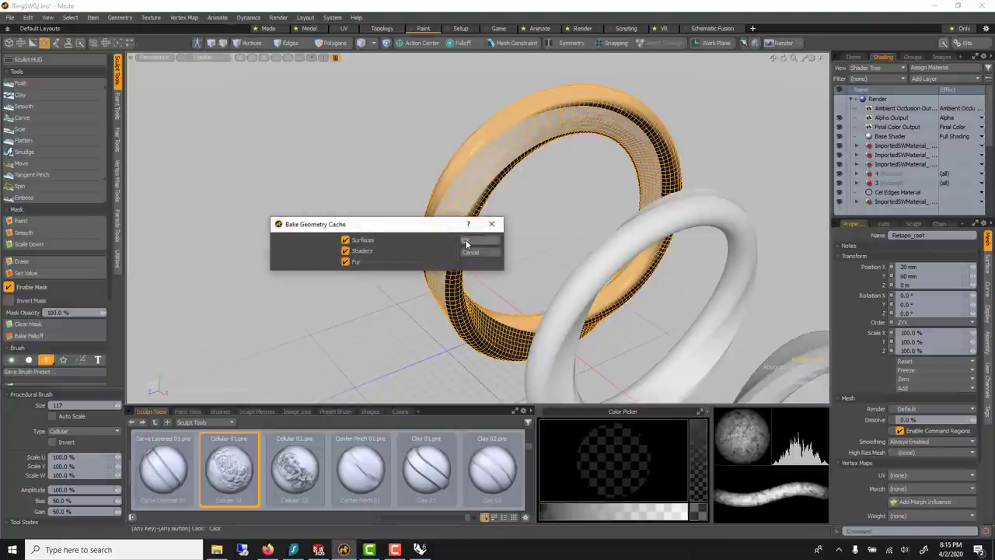
left_click(469, 241)
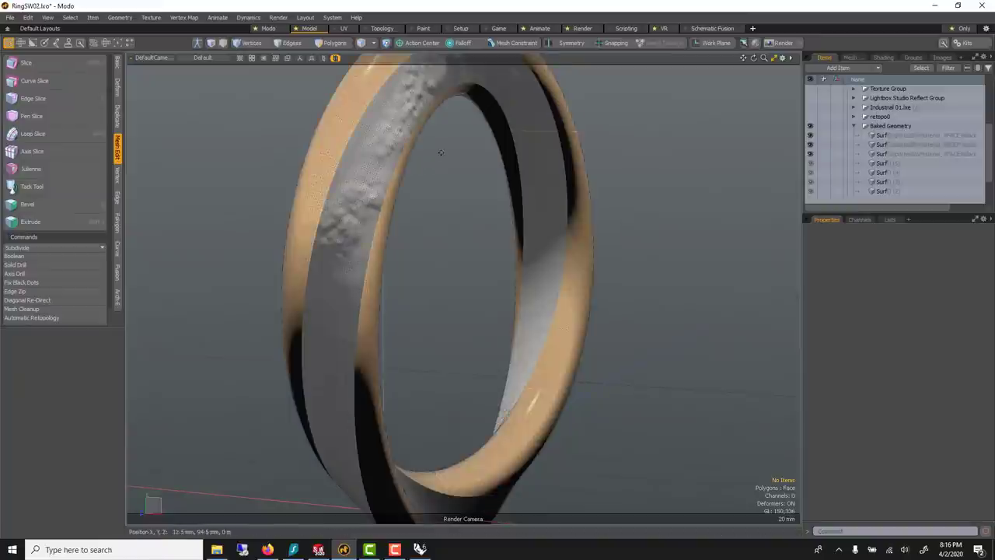
Step: Examine the sculpted relief on the baked ring and select its polished gold surface to inspect the mesh
left_click_drag(404, 234, 424, 216, "alt")
scroll(422, 216, "up", 1)
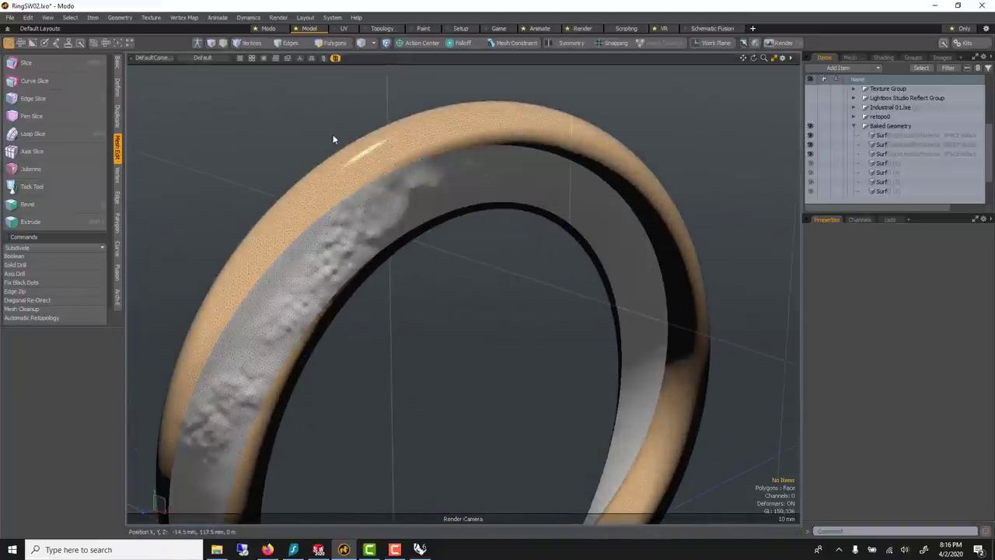
scroll(315, 130, "up", 1)
left_click_drag(297, 125, 271, 128, "alt")
left_click(270, 128)
left_click(8, 17)
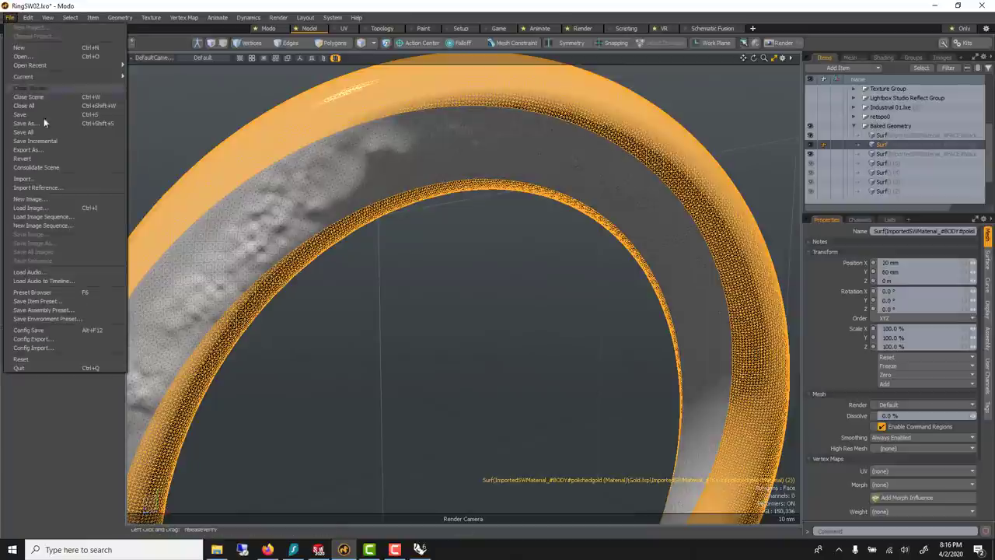
key("Escape")
left_click_drag(320, 174, 246, 146, "alt")
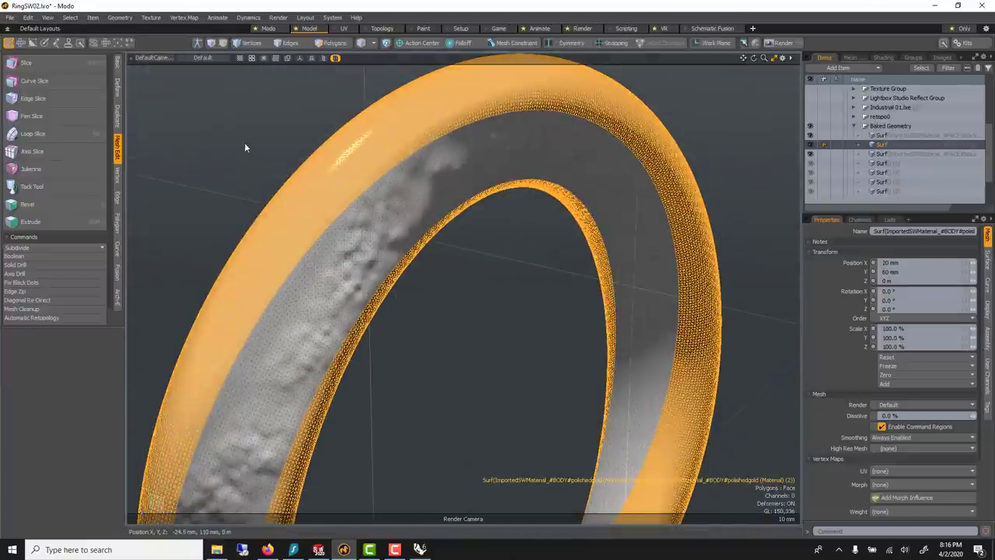